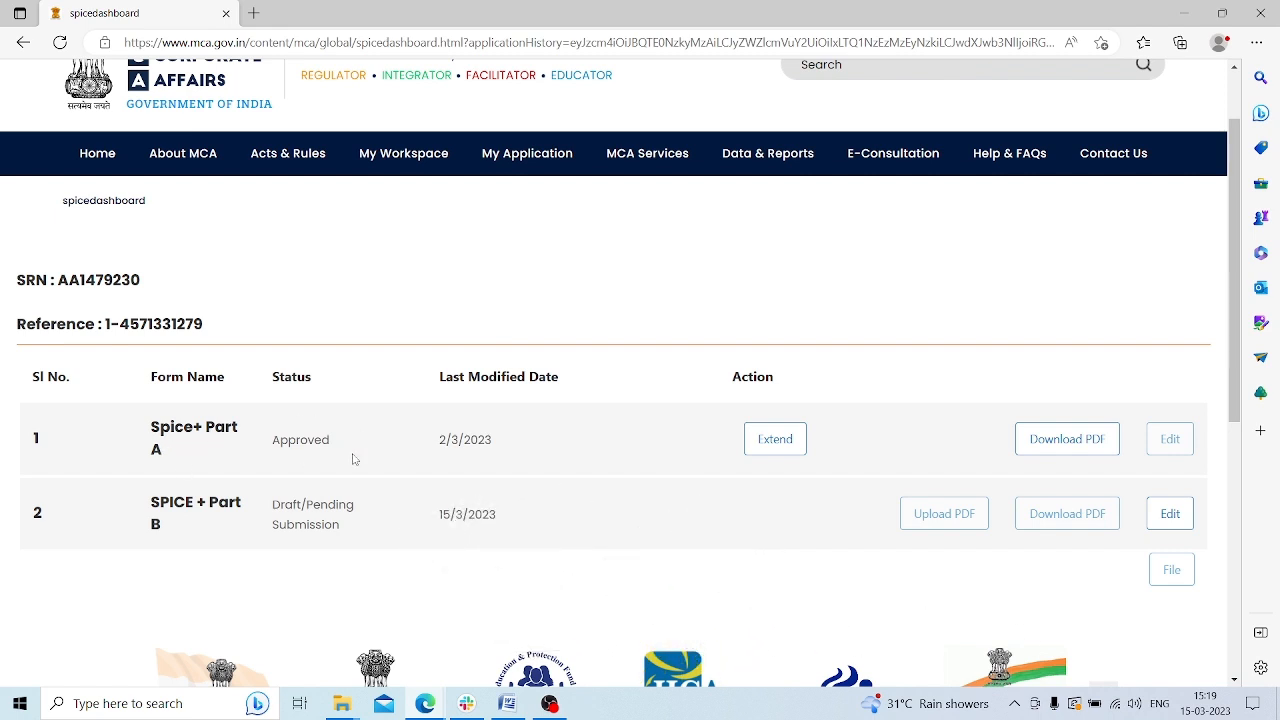
Confirm Part A is Approved and open the draft SPICE + Part B form for editing
{"action": "left_click_drag", "start_coordinate": [270, 442], "coordinate": [331, 442]}
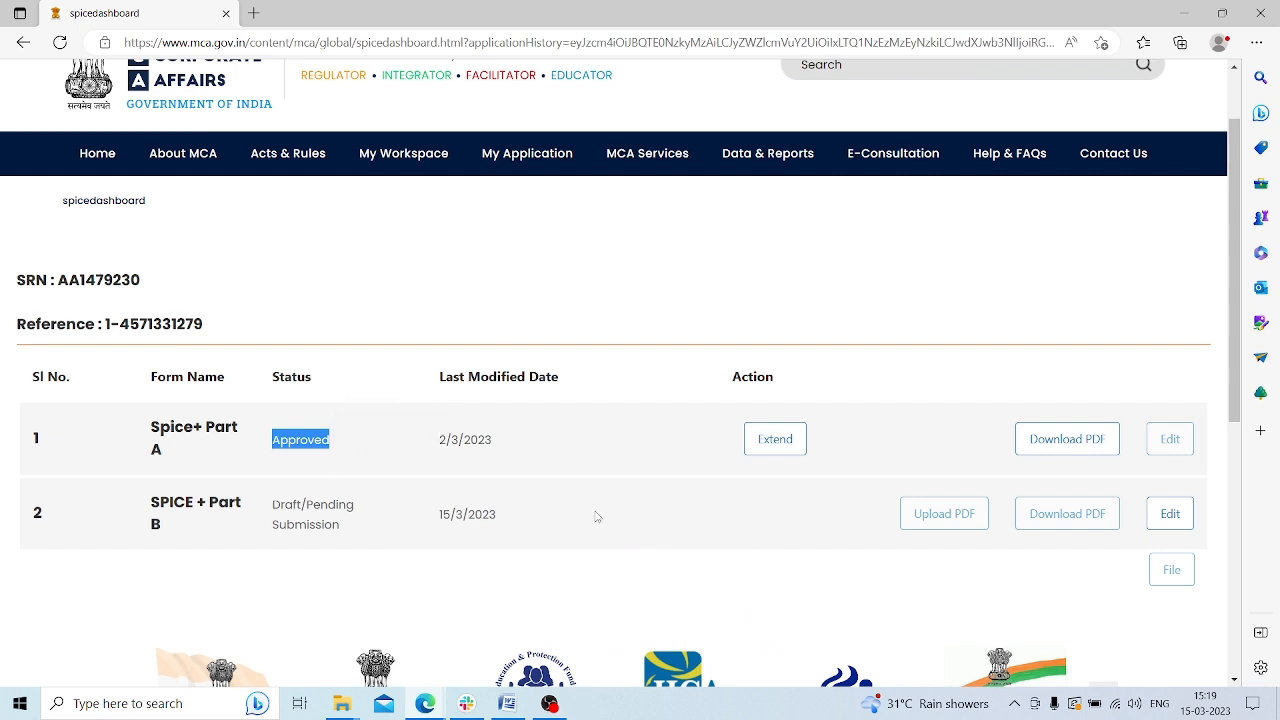
{"action": "scroll", "coordinate": [487, 455], "scroll_direction": "down", "scroll_amount": 1}
{"action": "left_click_drag", "start_coordinate": [150, 407], "coordinate": [163, 432]}
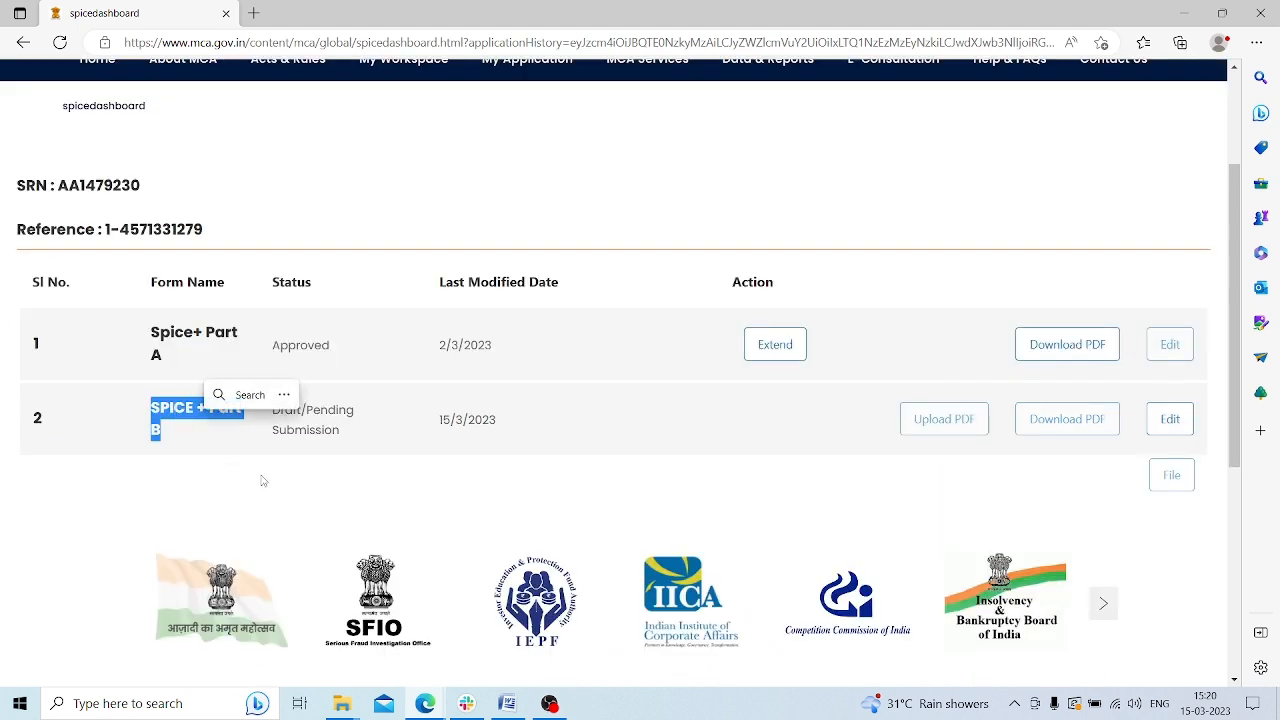
{"action": "left_click", "coordinate": [715, 463]}
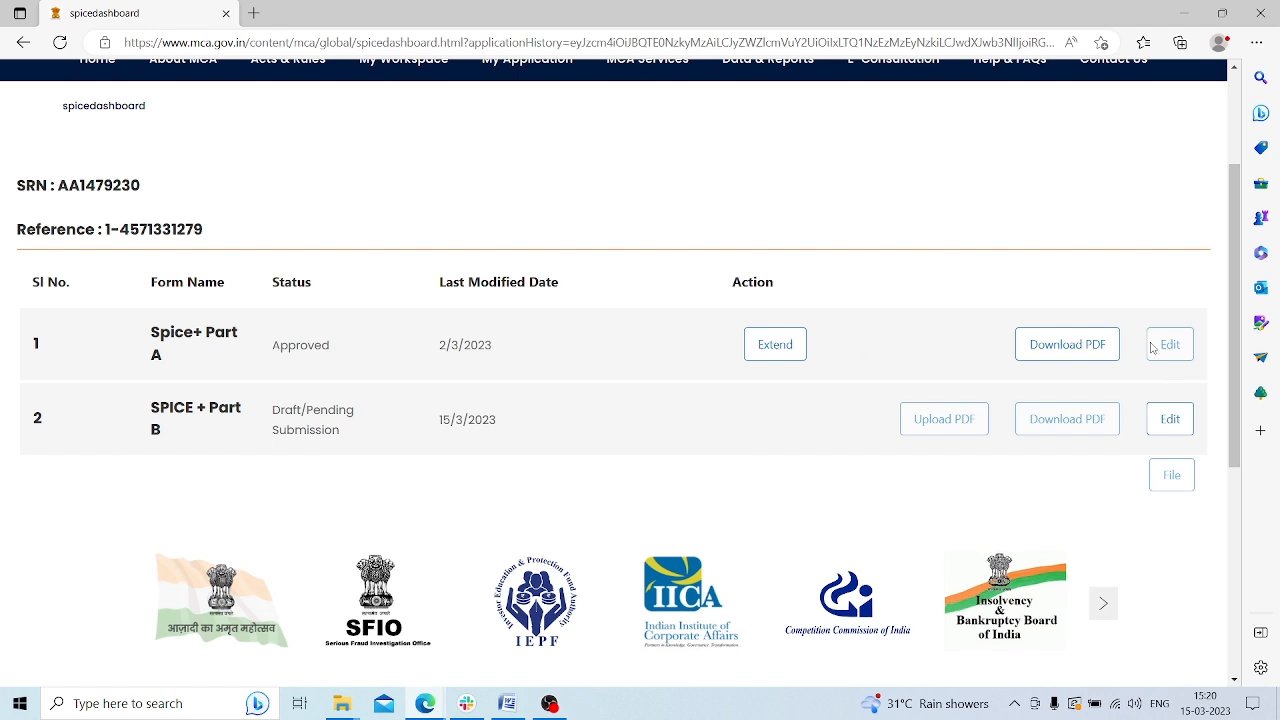
{"action": "left_click", "coordinate": [1172, 420]}
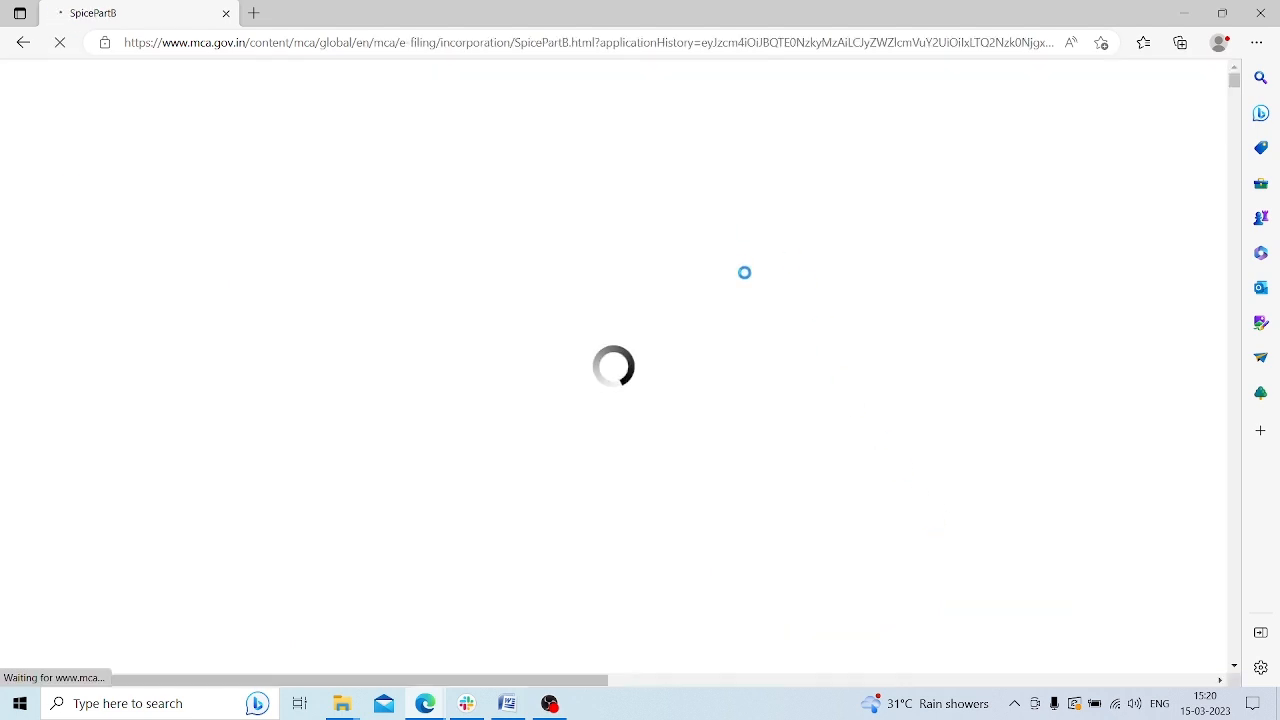
Save the Structure of the Company with 100000 authorized and 20000 subscribed equity shares at INR 10
{"action": "scroll", "coordinate": [618, 363], "scroll_direction": "down", "scroll_amount": 1}
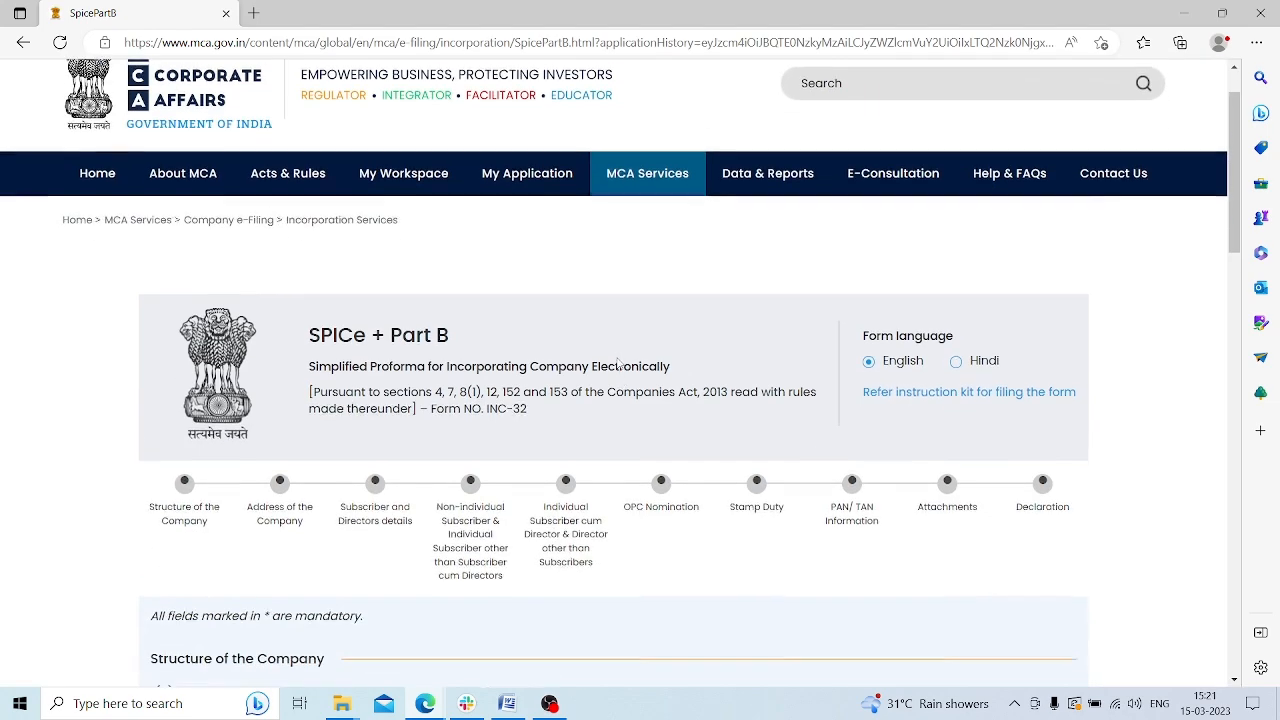
{"action": "scroll", "coordinate": [618, 363], "scroll_direction": "down", "scroll_amount": 3}
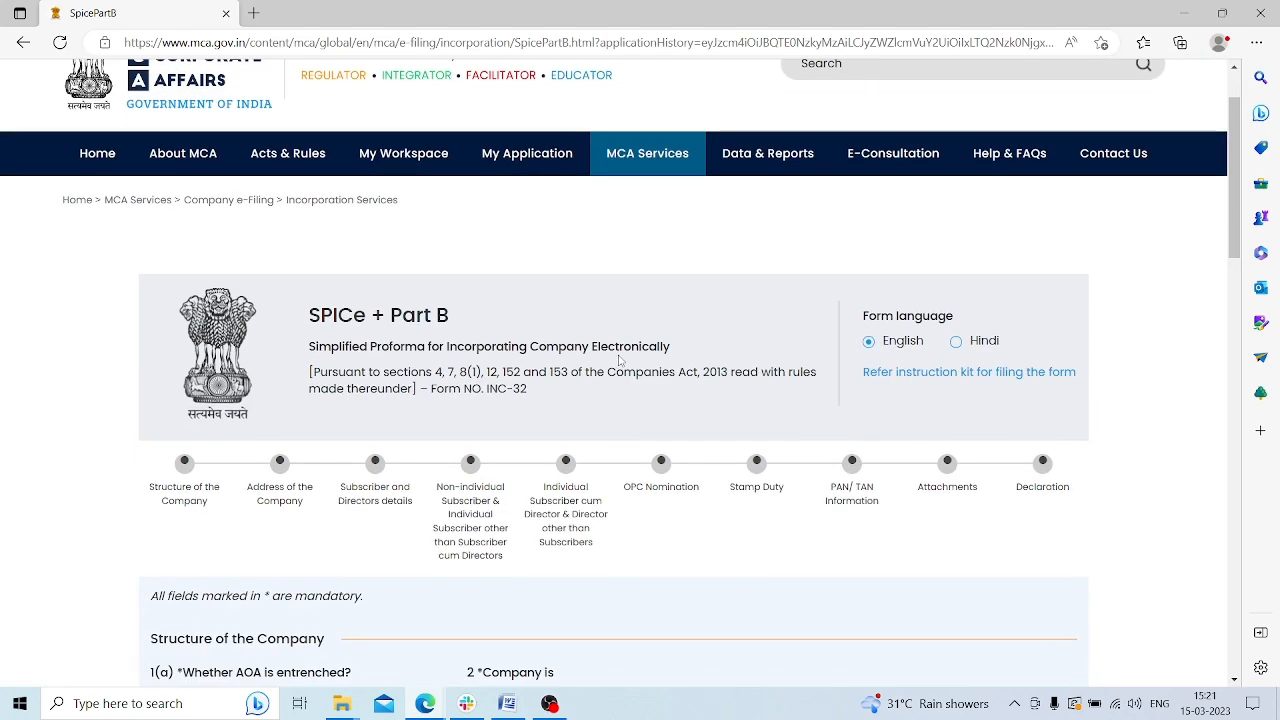
{"action": "scroll", "coordinate": [618, 360], "scroll_direction": "down", "scroll_amount": 2}
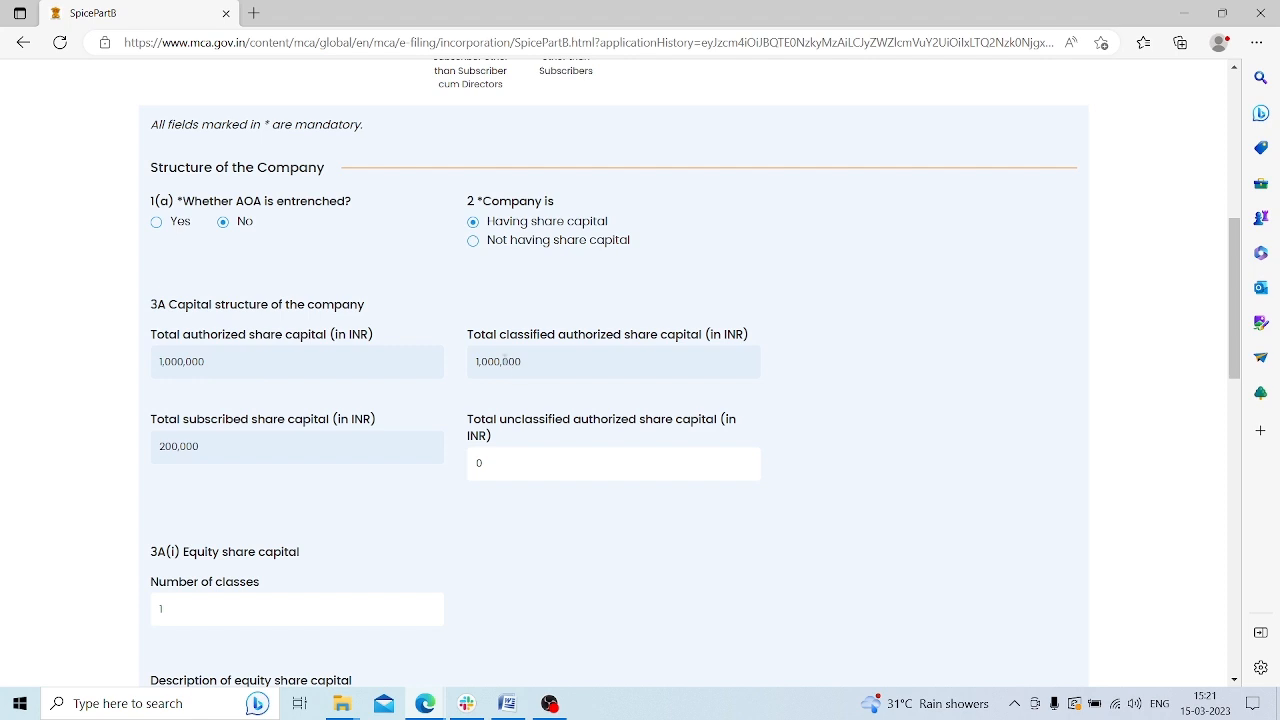
{"action": "scroll", "coordinate": [215, 325], "scroll_direction": "down", "scroll_amount": 1}
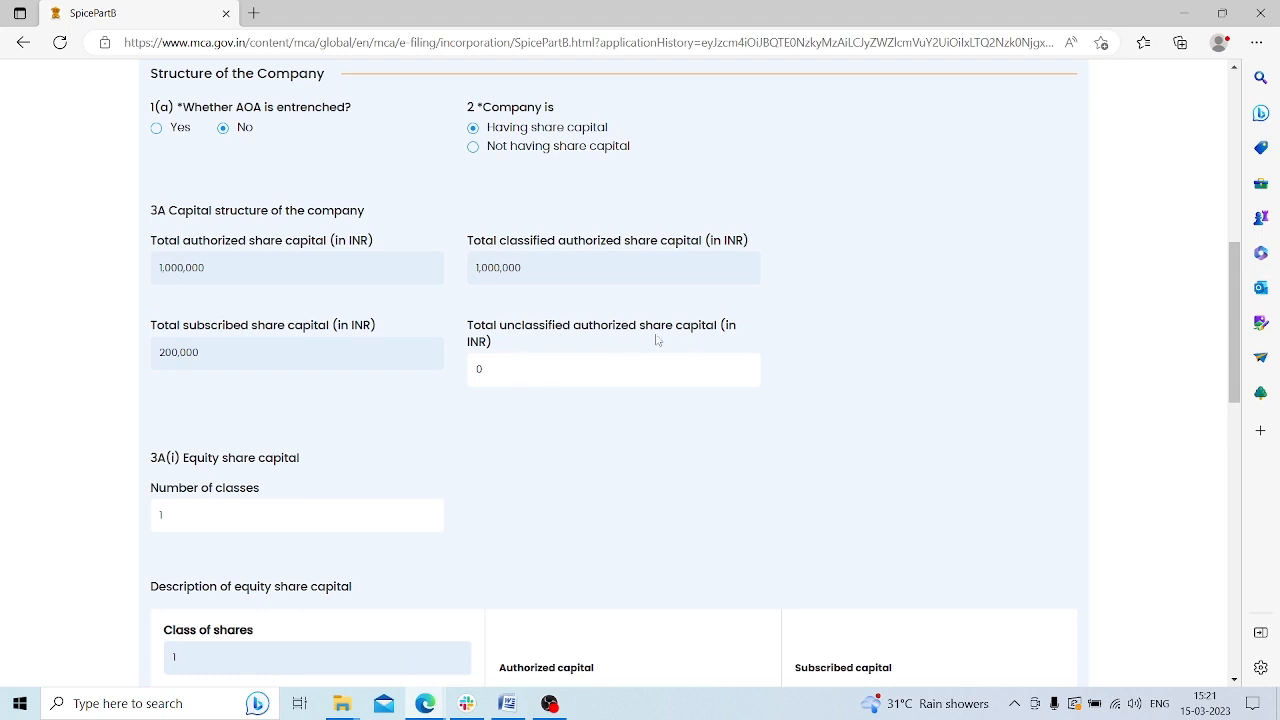
{"action": "scroll", "coordinate": [452, 368], "scroll_direction": "down", "scroll_amount": 2}
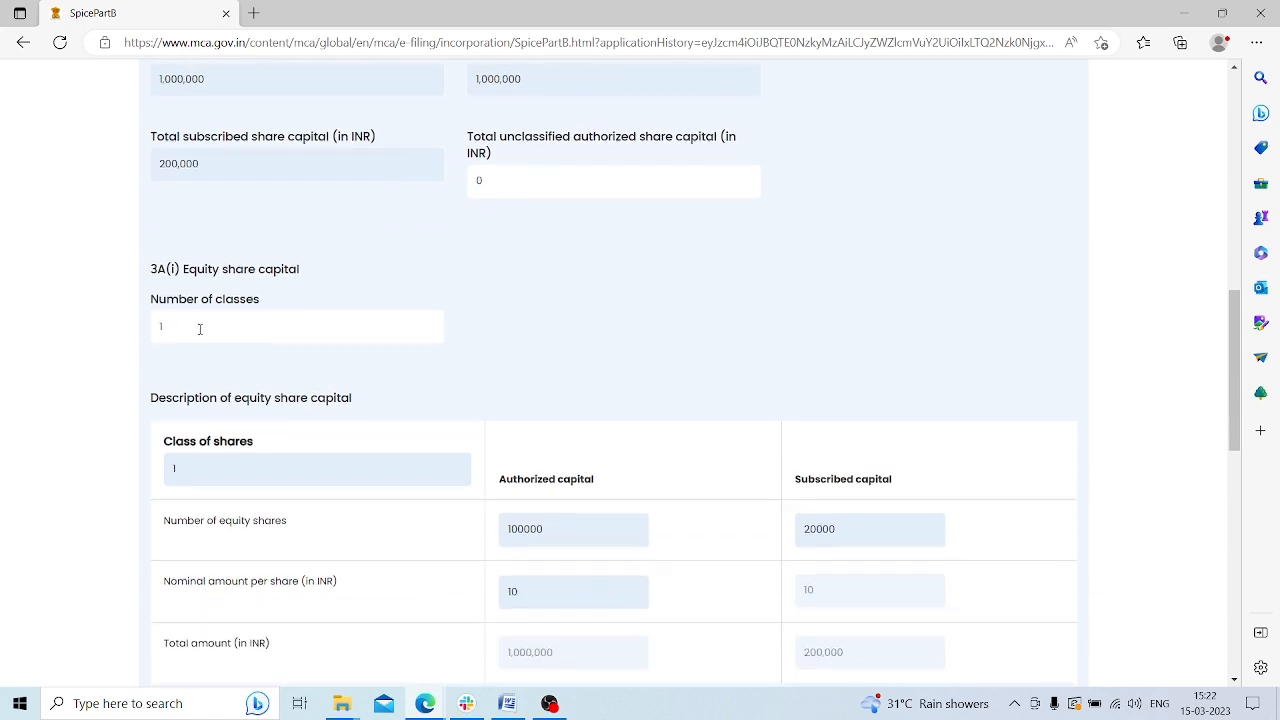
{"action": "scroll", "coordinate": [169, 325], "scroll_direction": "down", "scroll_amount": 1}
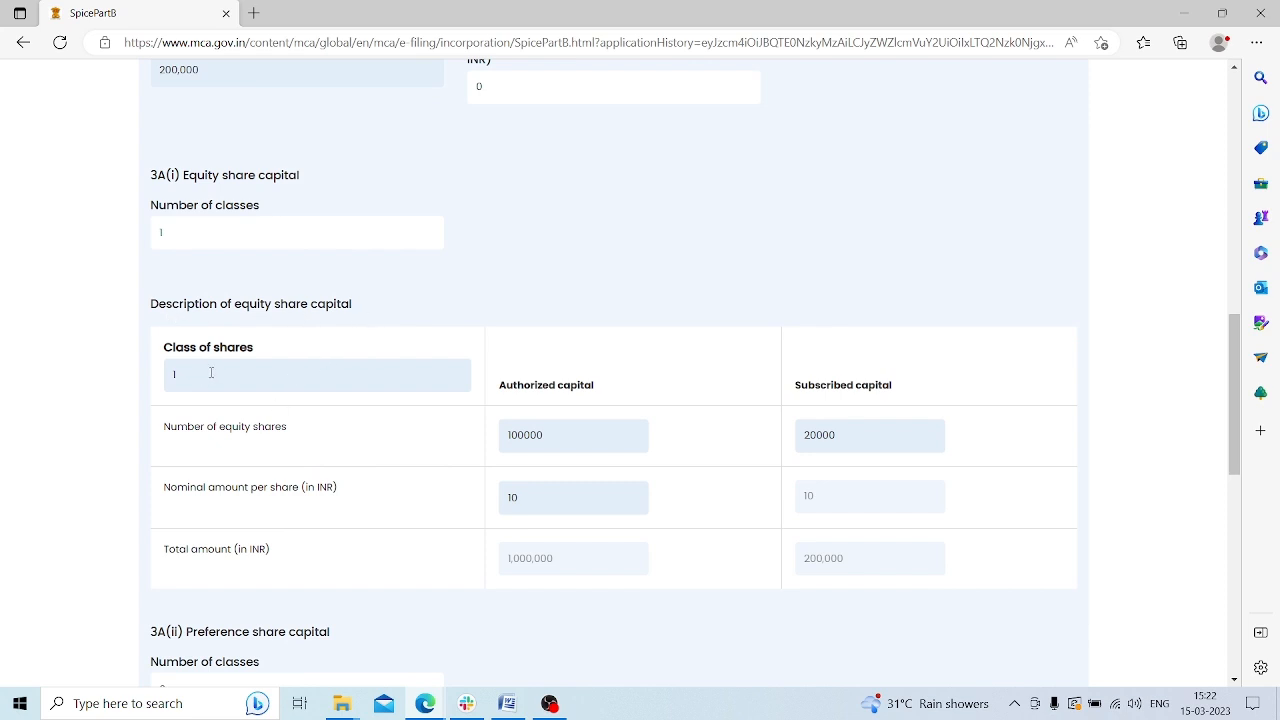
{"action": "scroll", "coordinate": [227, 432], "scroll_direction": "down", "scroll_amount": 1}
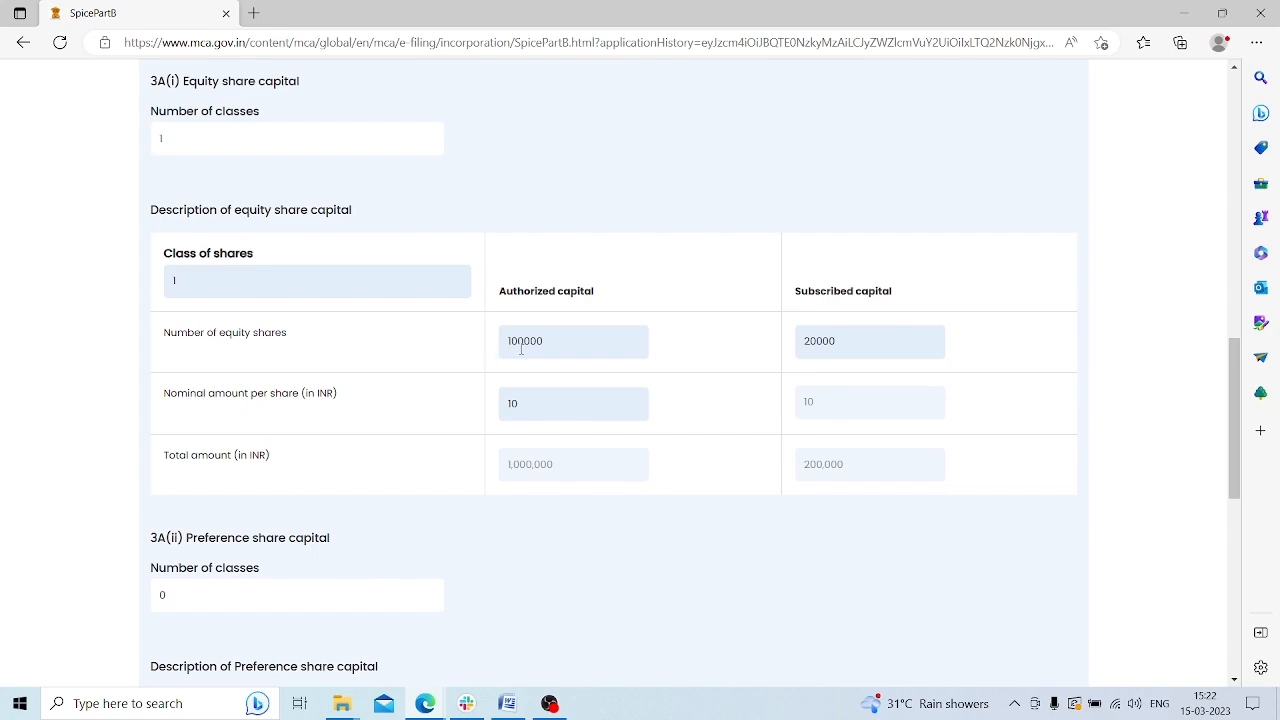
{"action": "scroll", "coordinate": [268, 308], "scroll_direction": "up", "scroll_amount": 4}
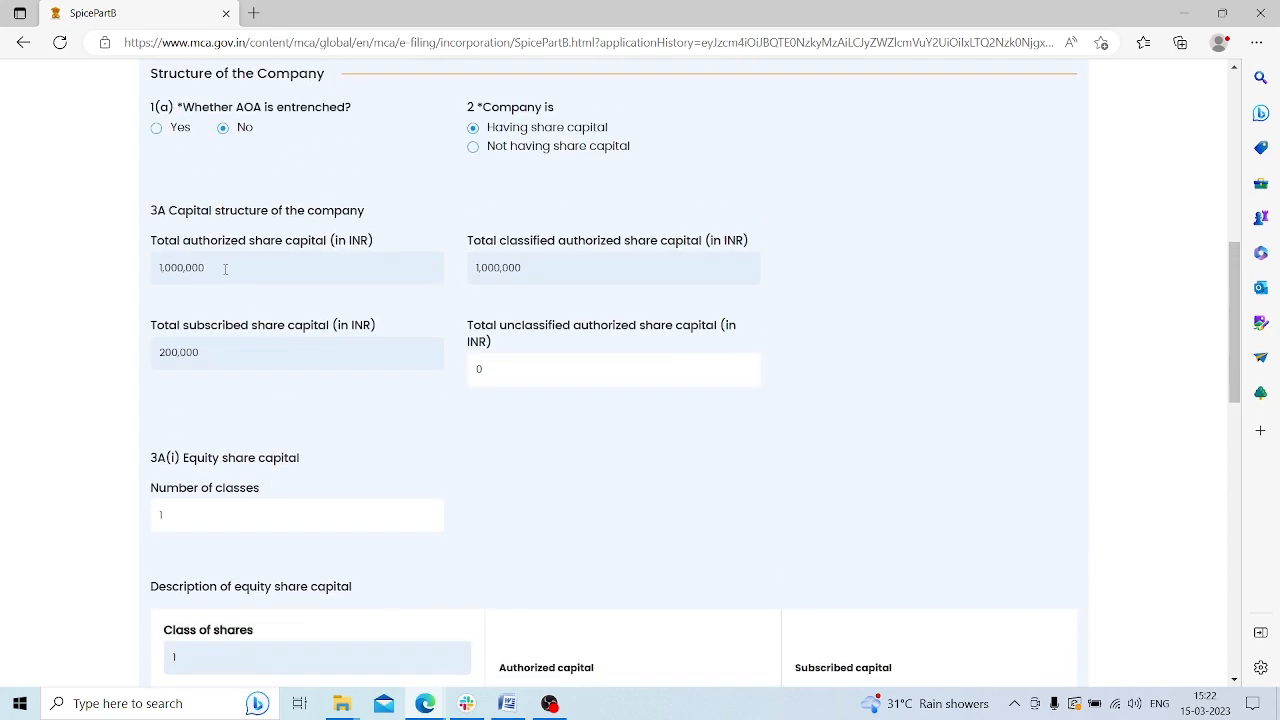
{"action": "scroll", "coordinate": [220, 270], "scroll_direction": "down", "scroll_amount": 4}
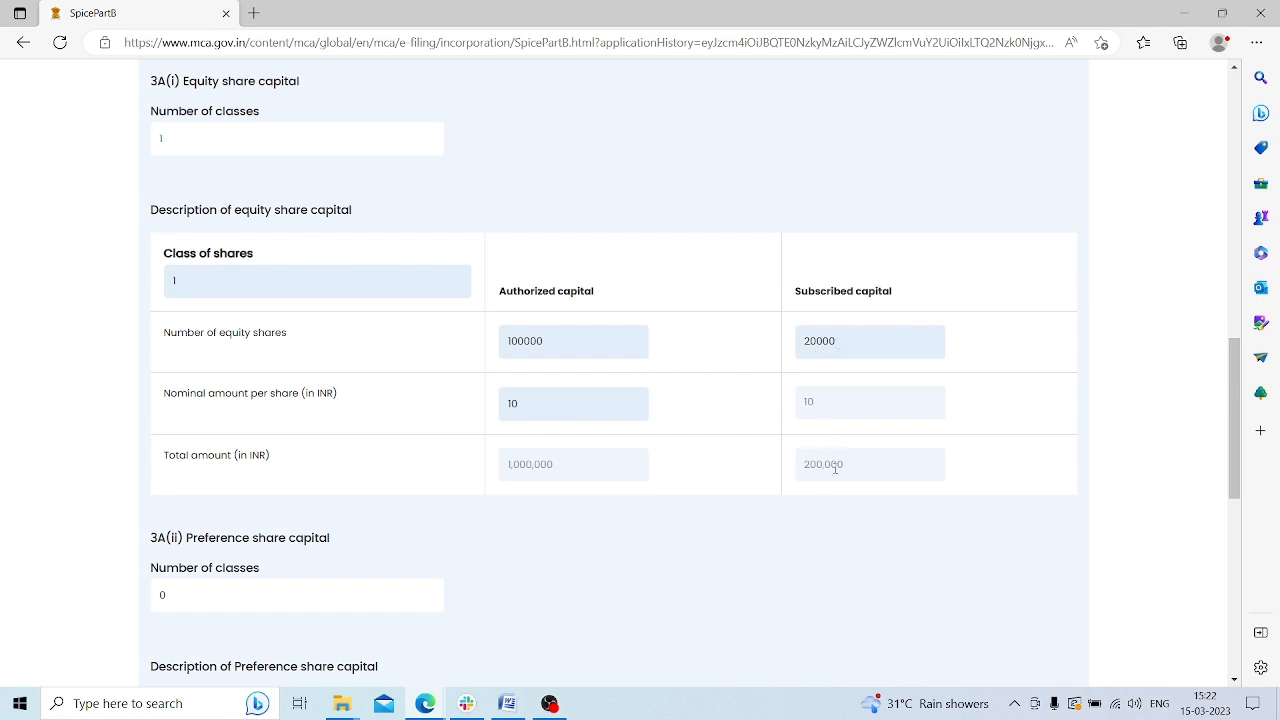
{"action": "scroll", "coordinate": [826, 463], "scroll_direction": "down", "scroll_amount": 2}
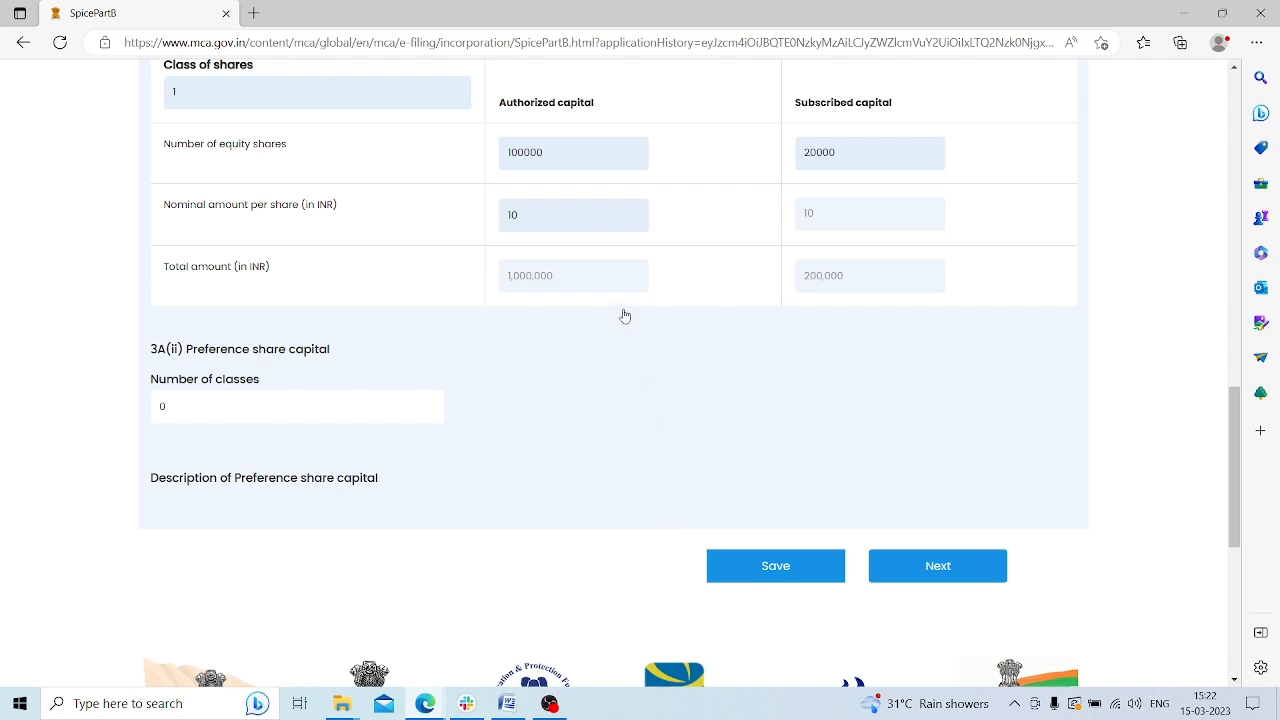
{"action": "left_click", "coordinate": [775, 565]}
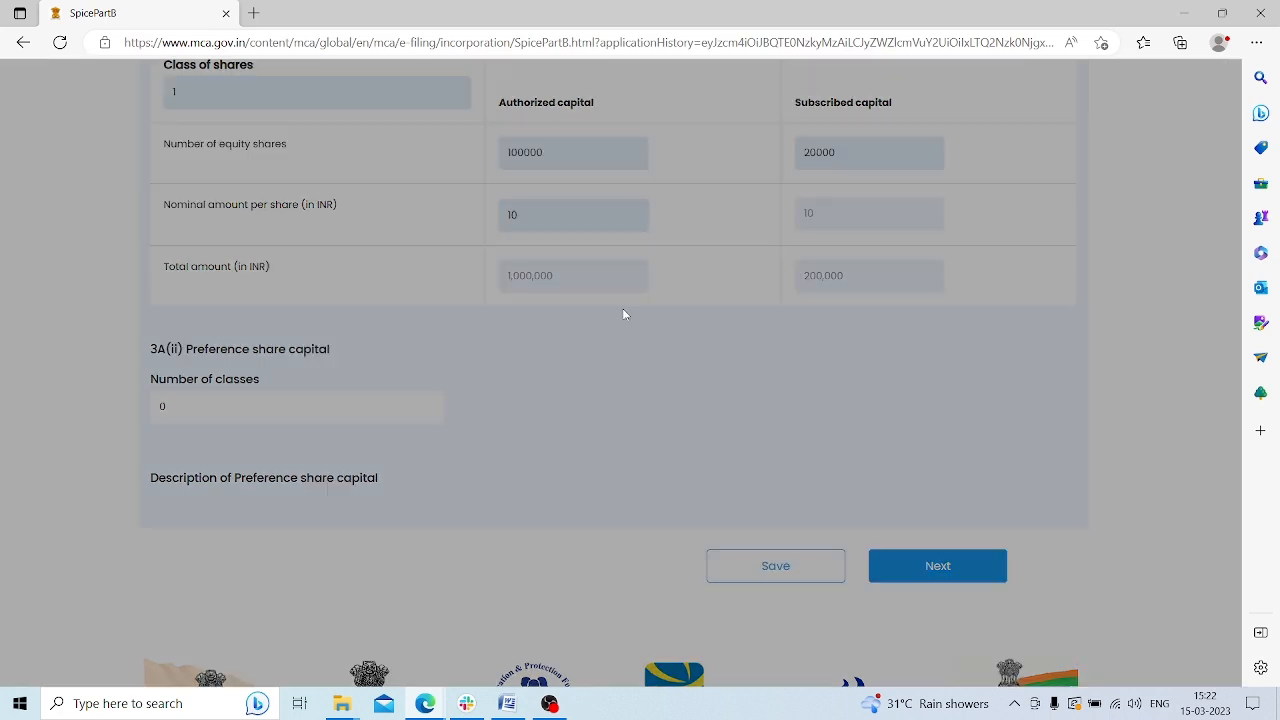
{"action": "left_click", "coordinate": [610, 356]}
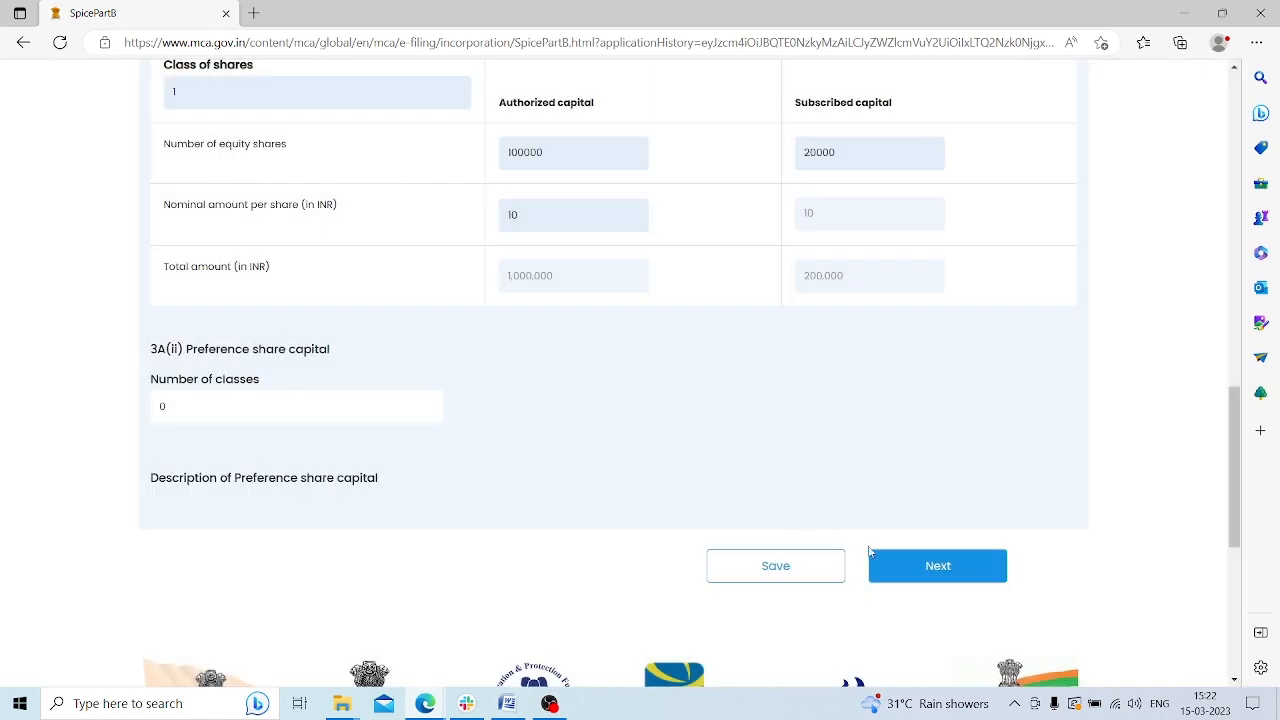
Go to Address of the Company and review the correspondence address Line 1
{"action": "left_click", "coordinate": [917, 566]}
{"action": "scroll", "coordinate": [627, 392], "scroll_direction": "up", "scroll_amount": 11}
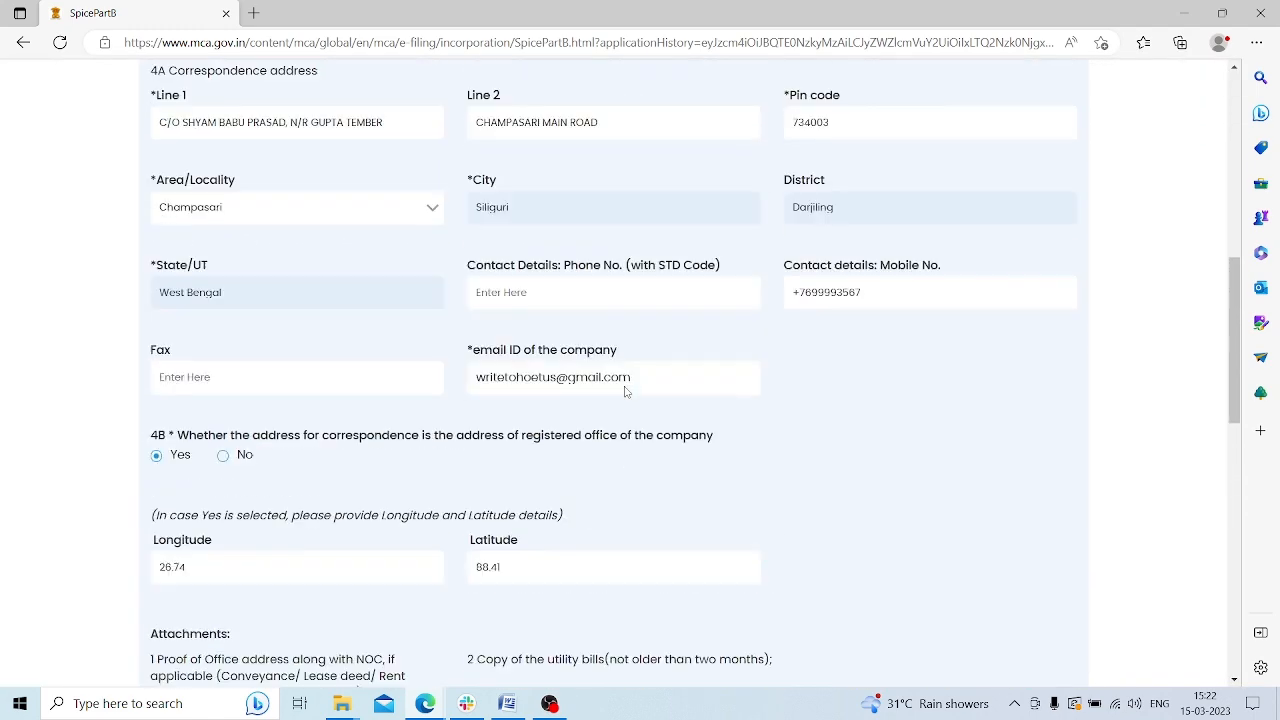
{"action": "scroll", "coordinate": [629, 403], "scroll_direction": "down", "scroll_amount": 2}
{"action": "left_click_drag", "start_coordinate": [162, 261], "coordinate": [329, 286]}
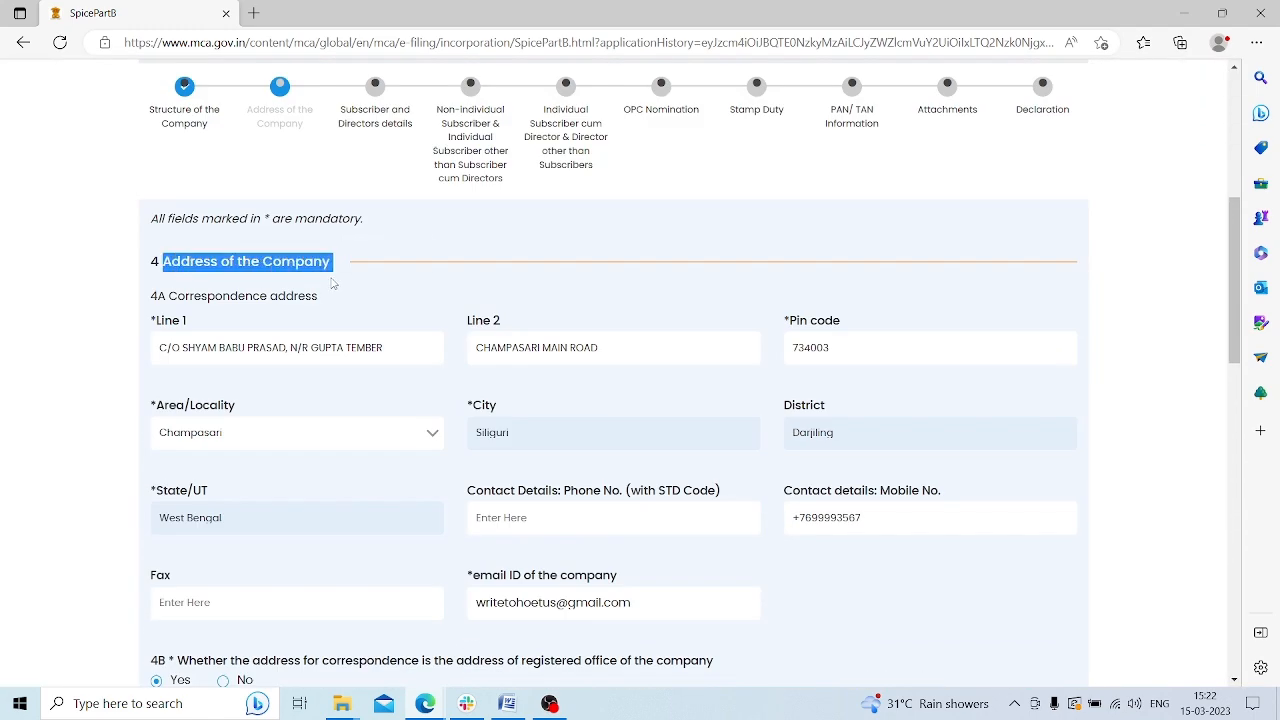
{"action": "left_click", "coordinate": [204, 298]}
{"action": "left_click_drag", "start_coordinate": [166, 302], "coordinate": [317, 302]}
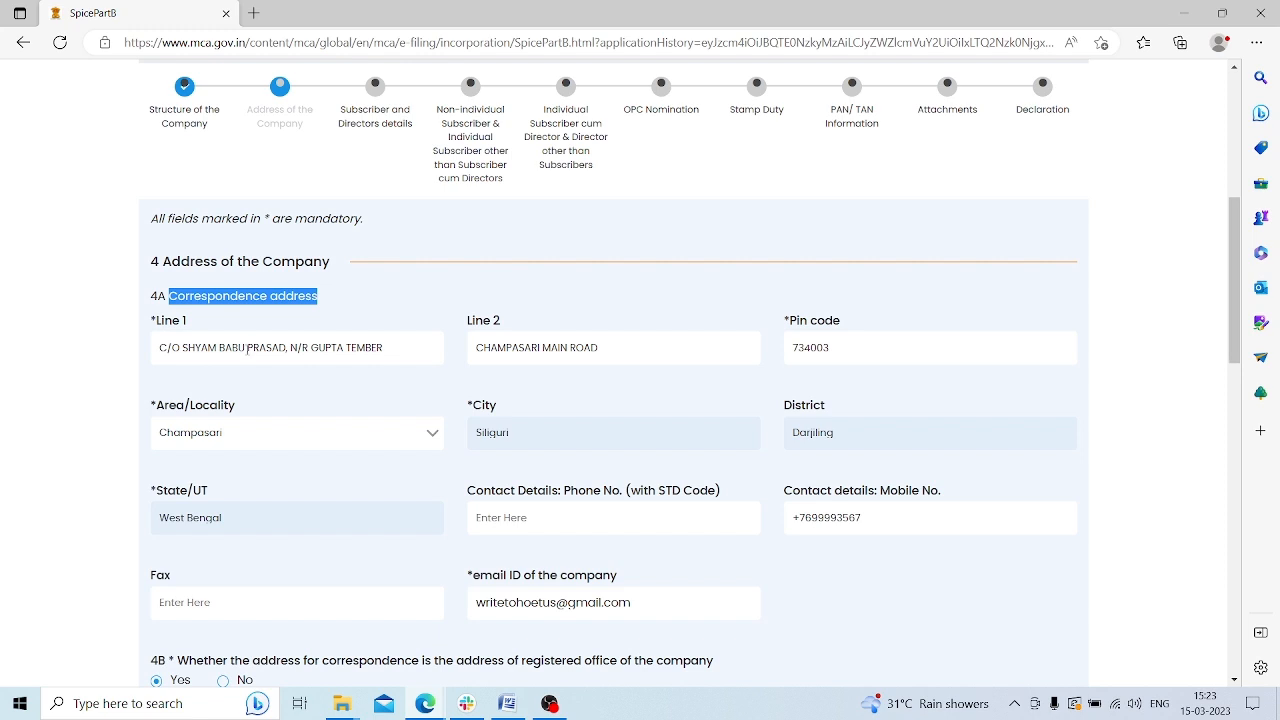
{"action": "left_click_drag", "start_coordinate": [157, 348], "coordinate": [381, 354]}
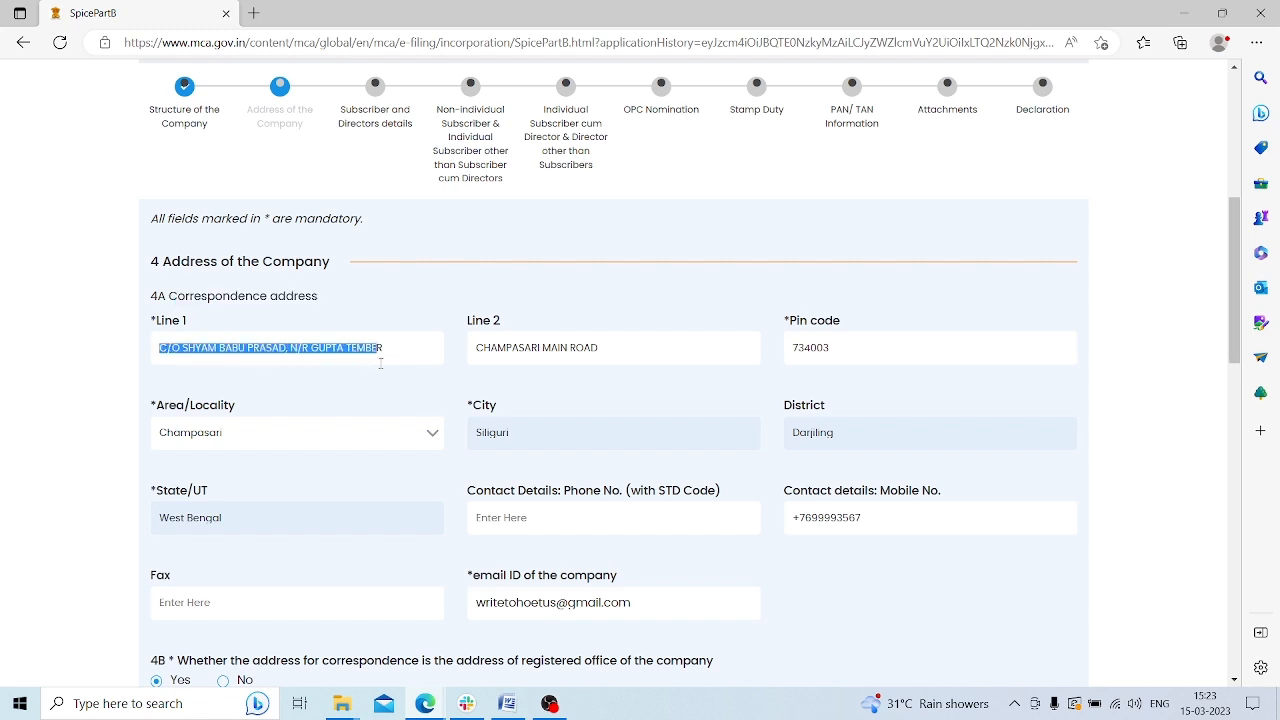
{"action": "left_click", "coordinate": [370, 370]}
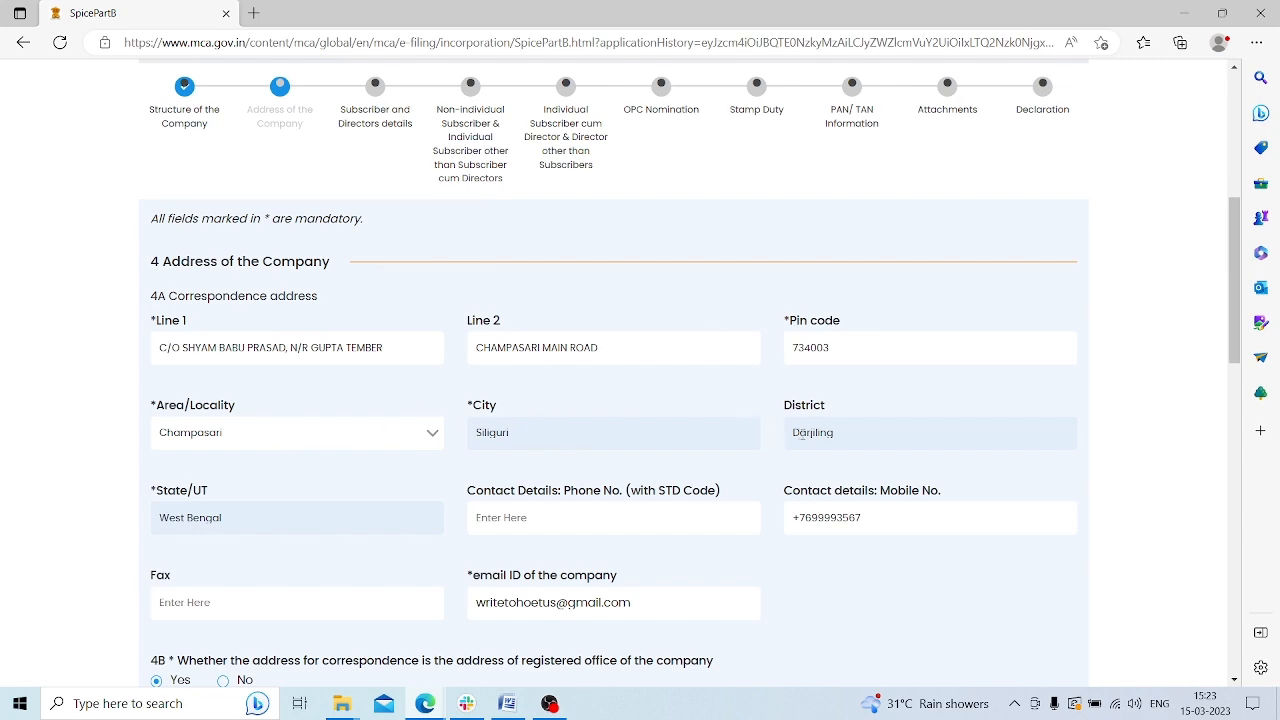
Scroll to the registered office coordinates and review longitude 26.74 and latitude 88.41
{"action": "scroll", "coordinate": [449, 380], "scroll_direction": "down", "scroll_amount": 2}
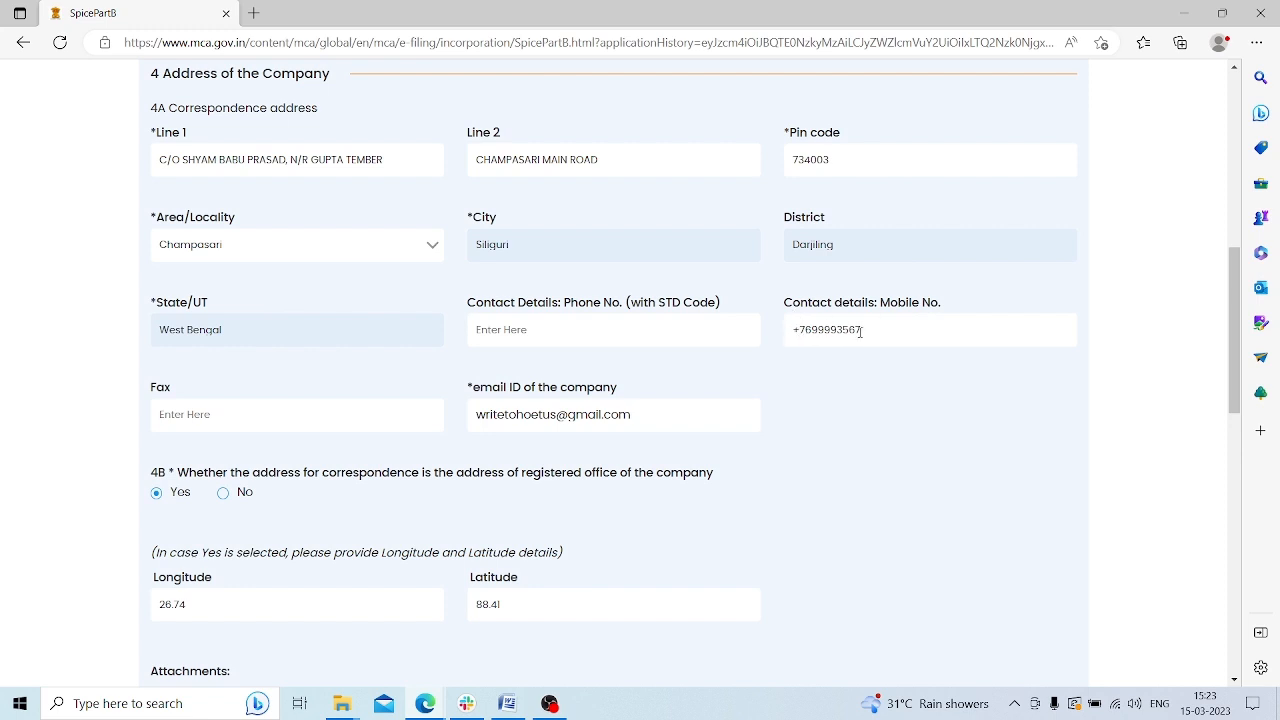
{"action": "scroll", "coordinate": [512, 329], "scroll_direction": "down", "scroll_amount": 1}
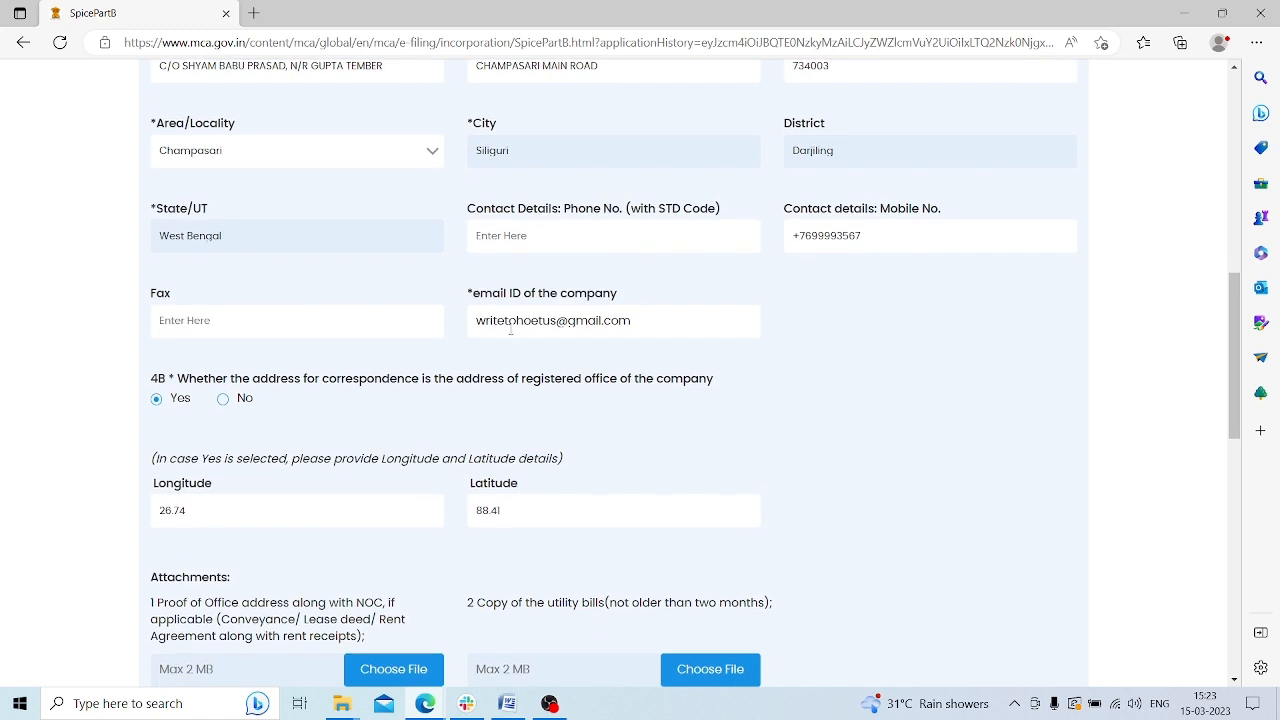
{"action": "scroll", "coordinate": [637, 321], "scroll_direction": "down", "scroll_amount": 1}
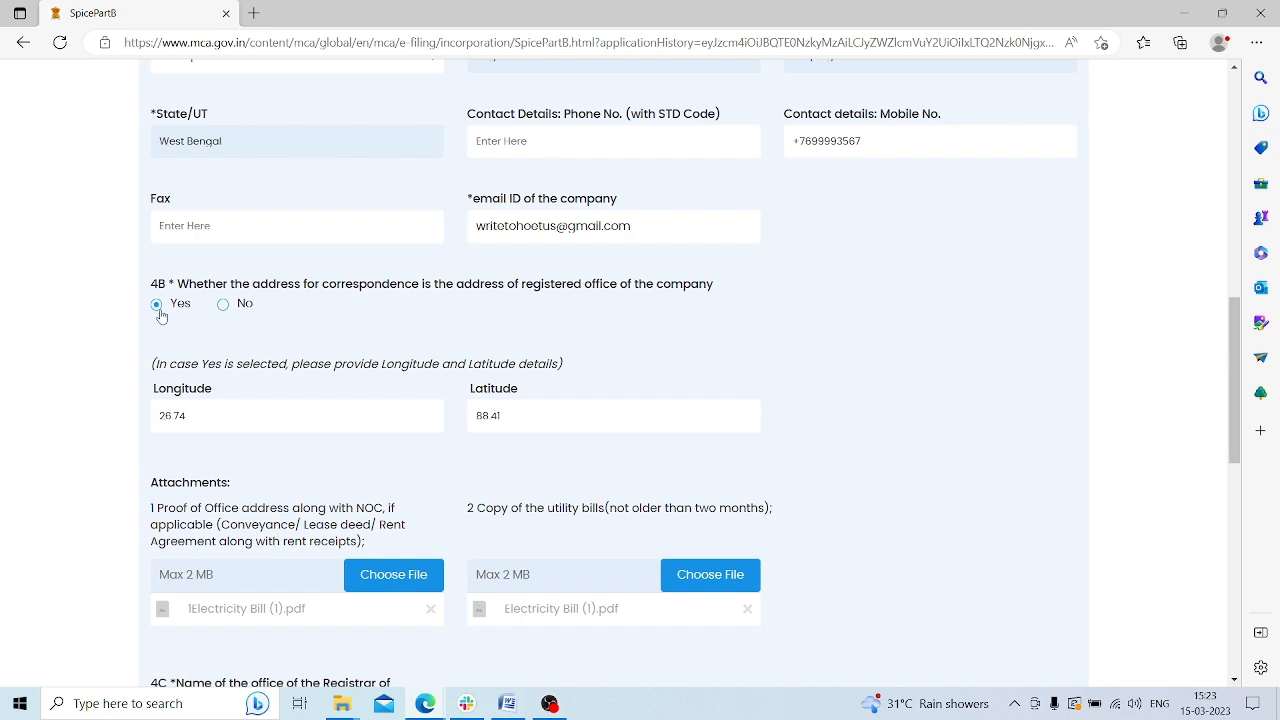
{"action": "scroll", "coordinate": [160, 316], "scroll_direction": "down", "scroll_amount": 1}
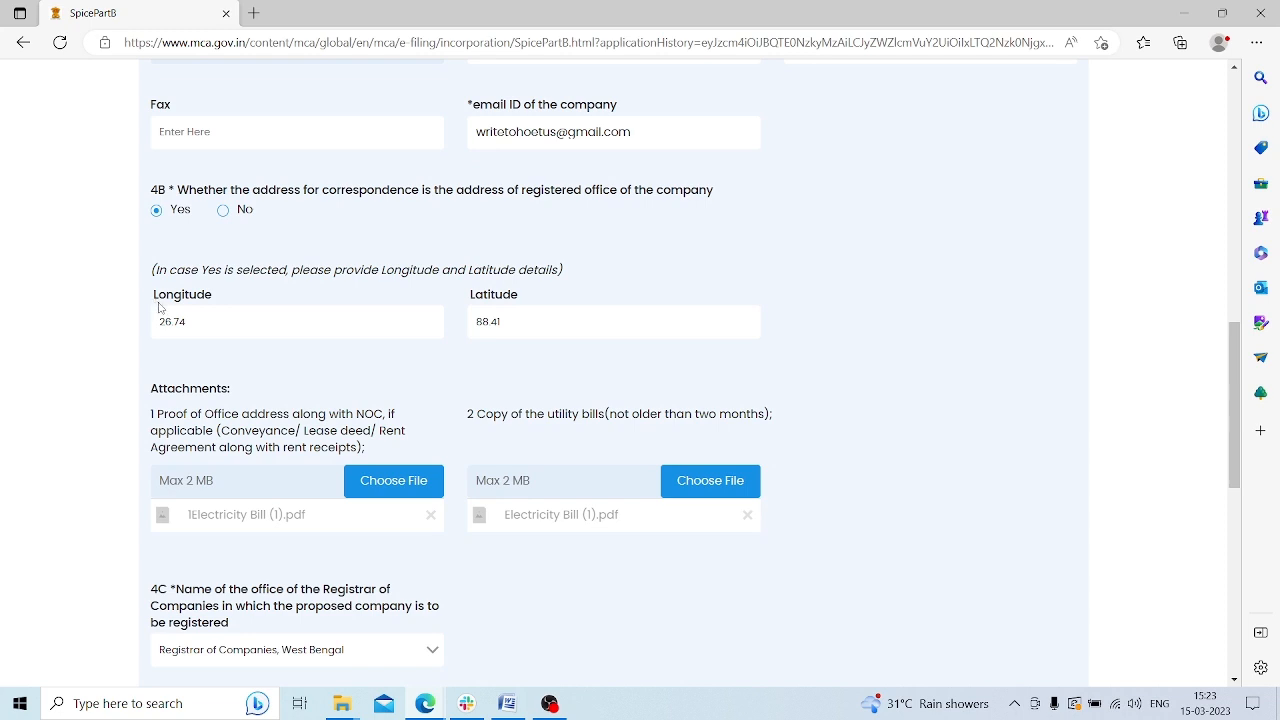
{"action": "left_click_drag", "start_coordinate": [152, 296], "coordinate": [272, 306]}
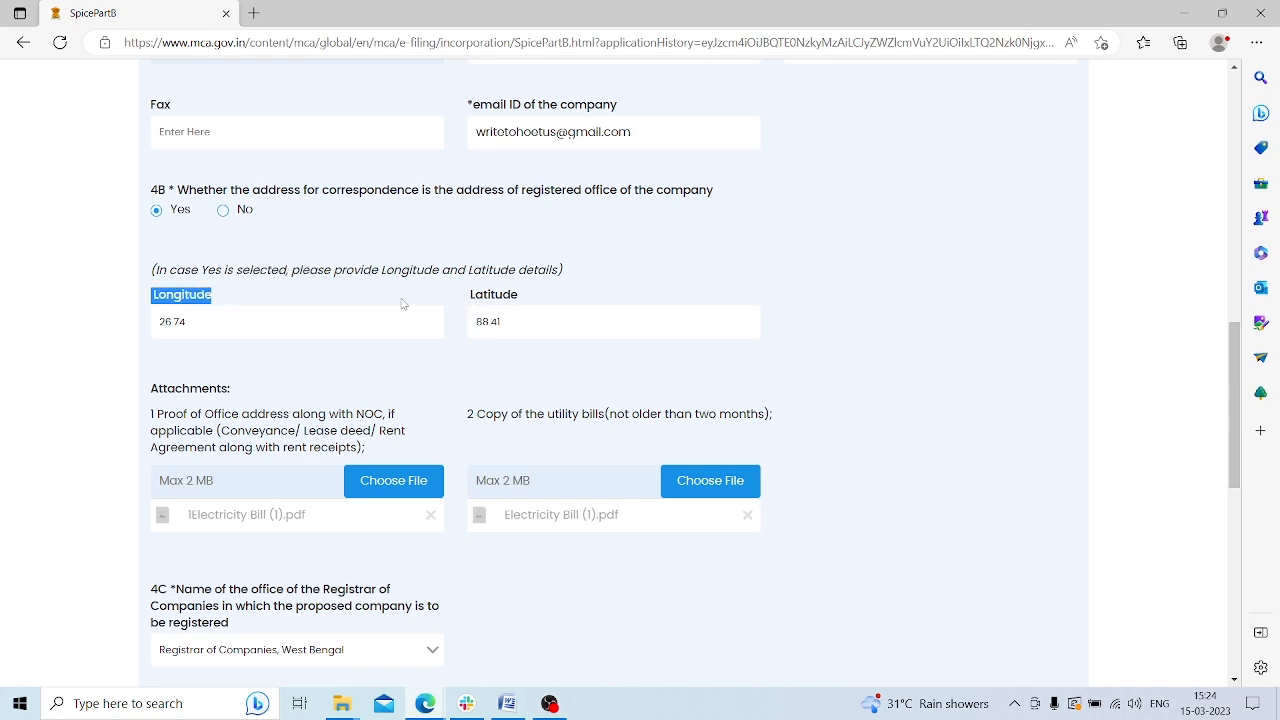
{"action": "left_click", "coordinate": [396, 296]}
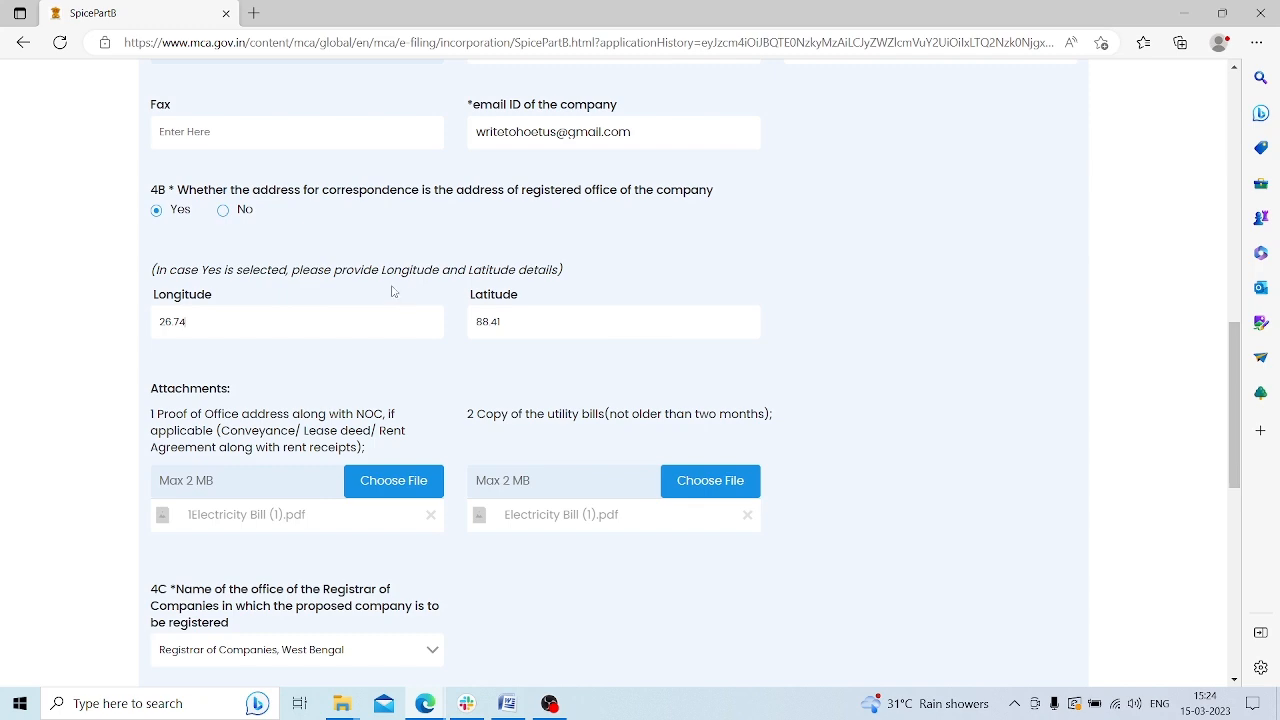
Search the web for 'google maps' in a new Edge tab
{"action": "left_click", "coordinate": [255, 22]}
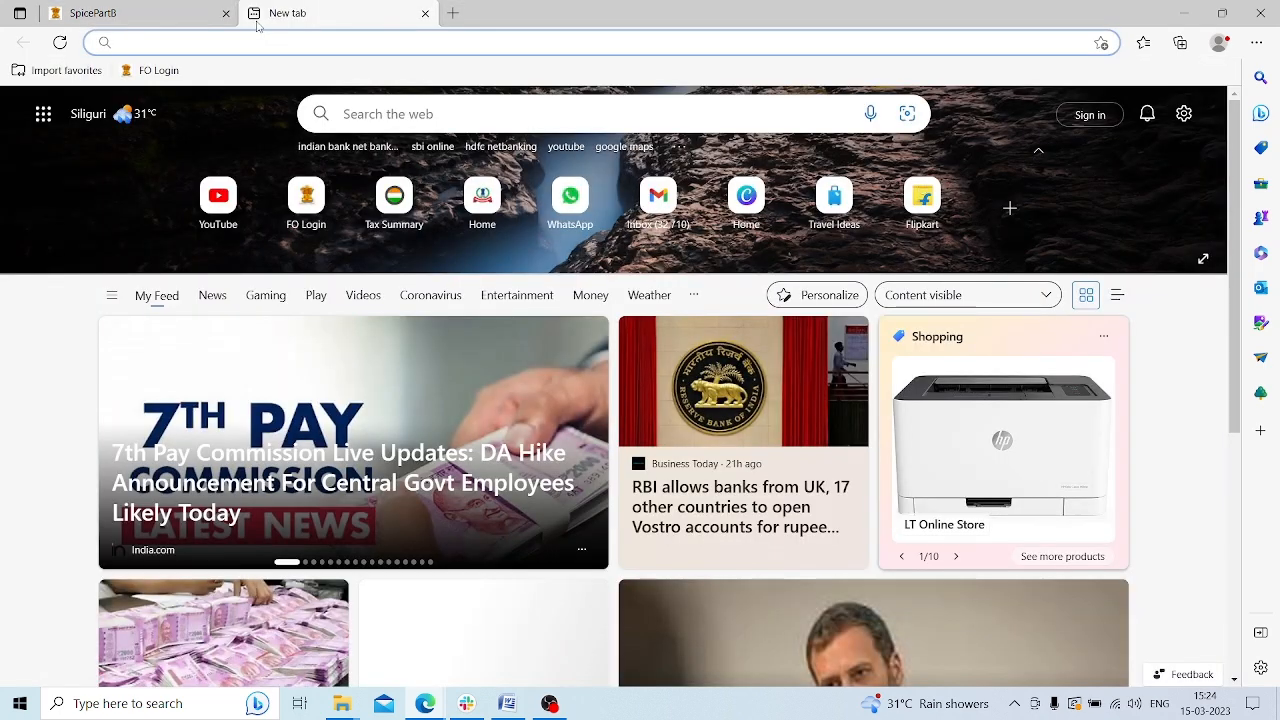
{"action": "type", "text": "goofg"}
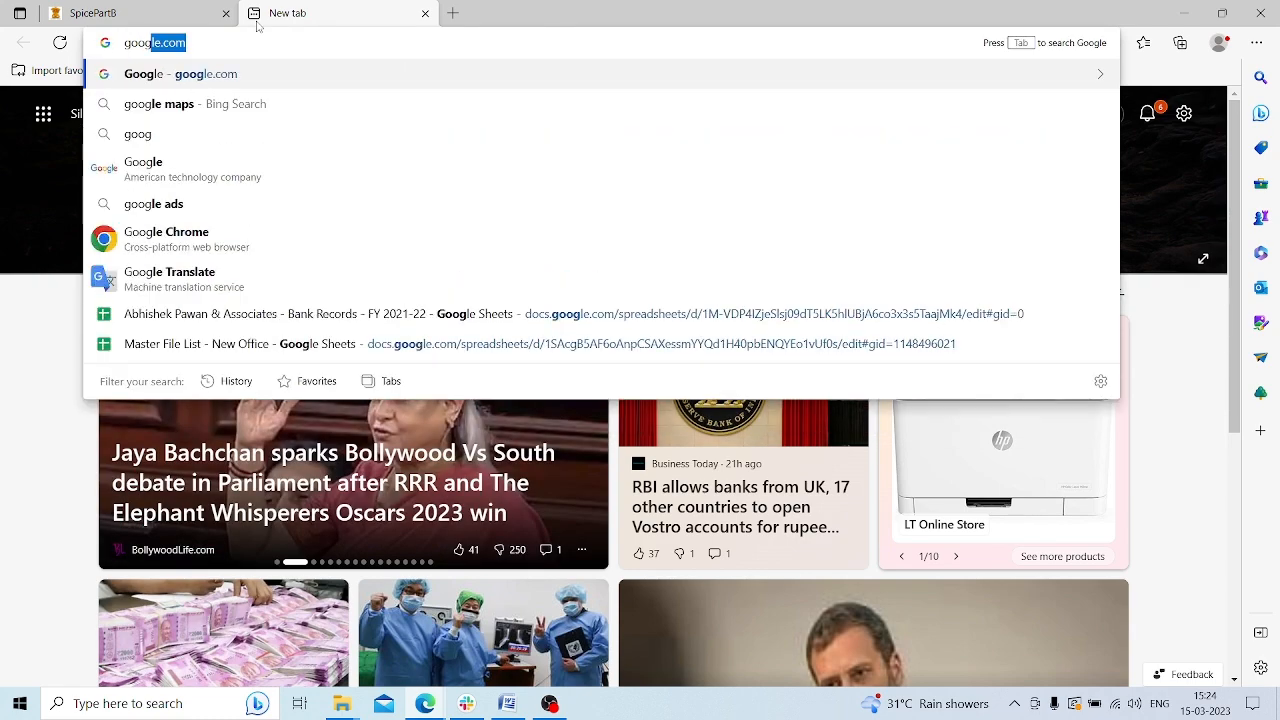
{"action": "key", "text": "Down"}
{"action": "key", "text": "Return"}
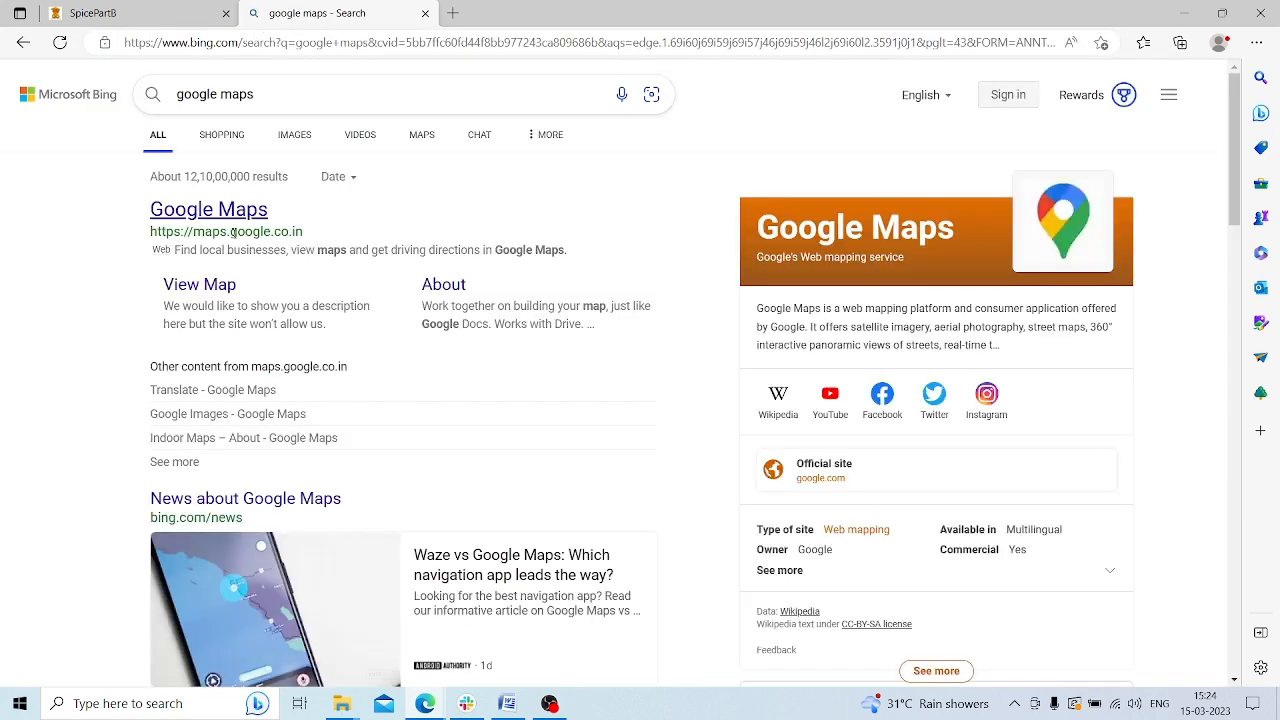
Open Google Maps and start a place search for Champasari
{"action": "left_click", "coordinate": [238, 212]}
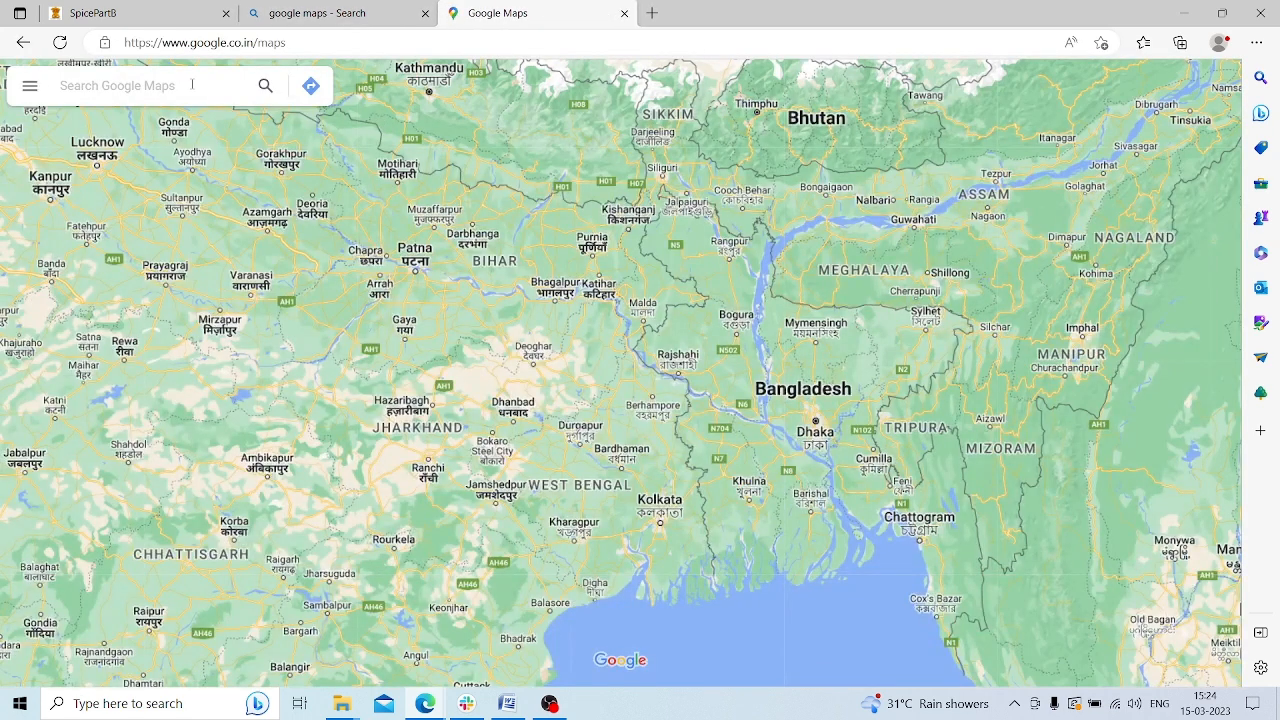
{"action": "left_click", "coordinate": [192, 85]}
{"action": "type", "text": "reg"}
{"action": "key", "text": "BackSpace"}
{"action": "key", "text": "BackSpace"}
{"action": "key", "text": "BackSpace"}
{"action": "type", "text": "cpmpa"}
{"action": "key", "text": "BackSpace"}
{"action": "key", "text": "BackSpace"}
{"action": "key", "text": "BackSpace"}
{"action": "key", "text": "BackSpace"}
{"action": "type", "text": "om"}
{"action": "key", "text": "BackSpace"}
{"action": "key", "text": "BackSpace"}
{"action": "type", "text": "ha"}
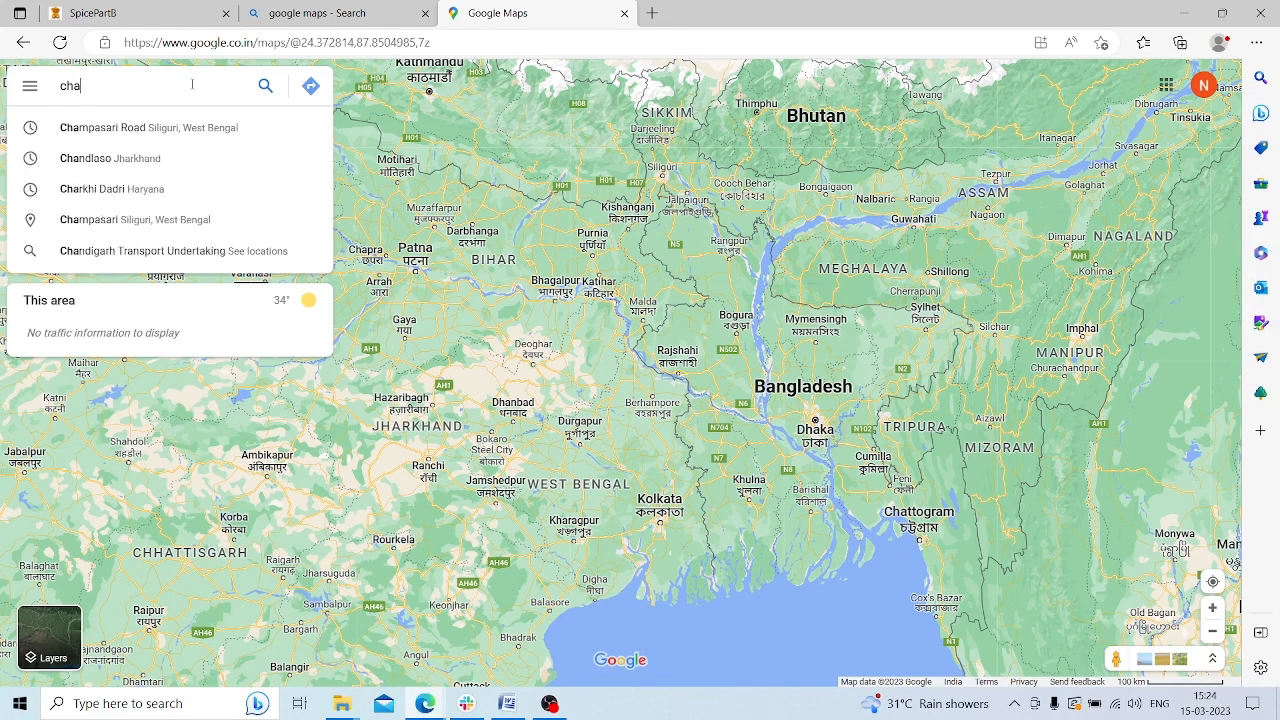
Show Champasari Rd on the map and read its coordinates 26.75209, 88.41721
{"action": "key", "text": "Down"}
{"action": "key", "text": "Return"}
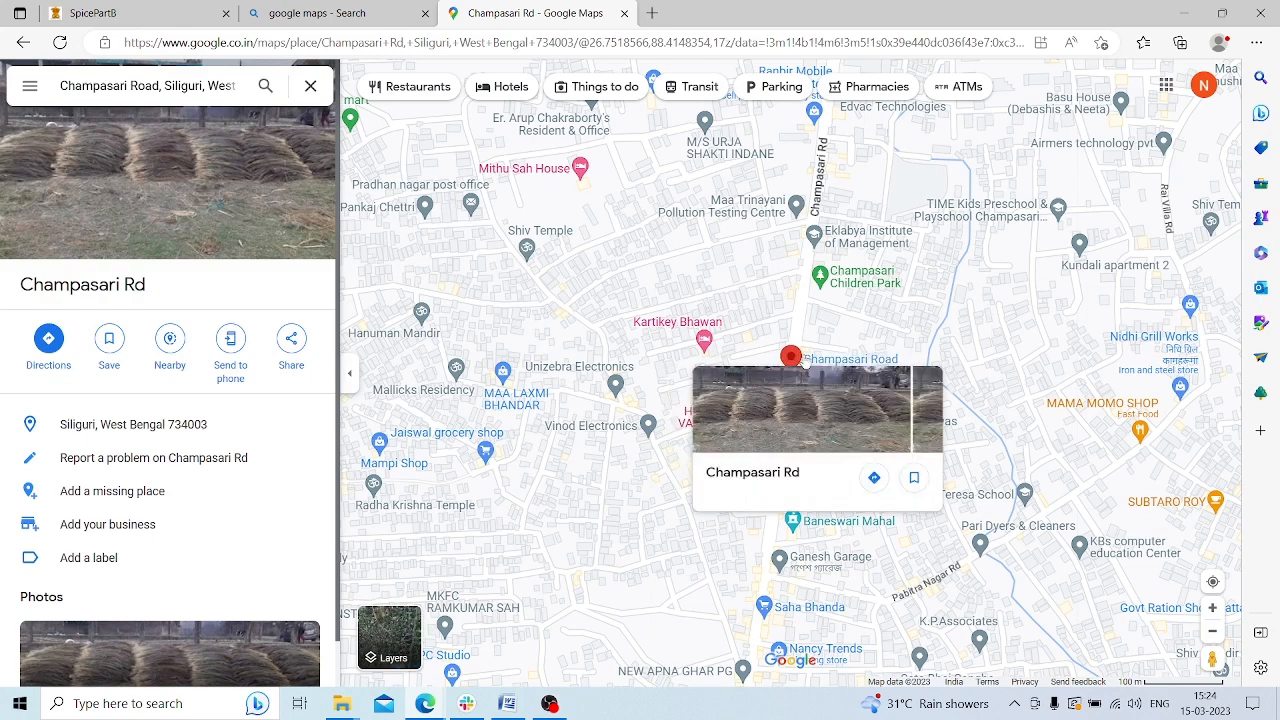
{"action": "right_click", "coordinate": [806, 362]}
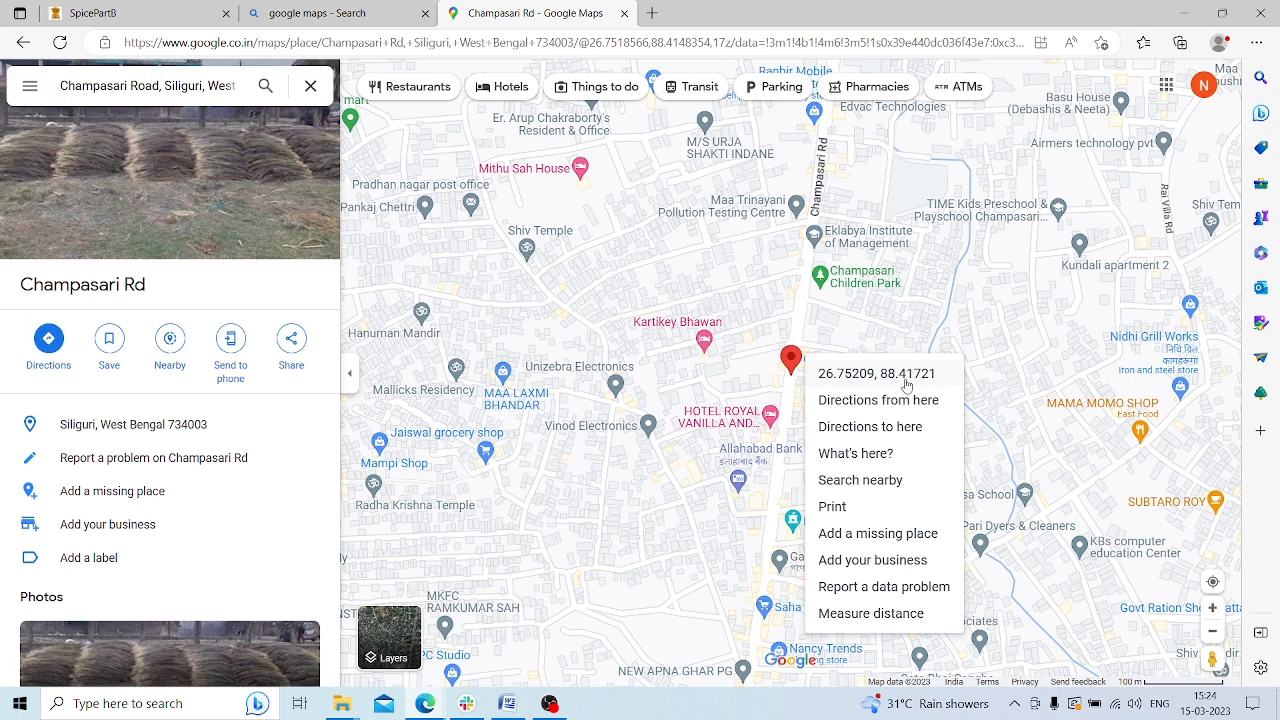
{"action": "left_click", "coordinate": [130, 13]}
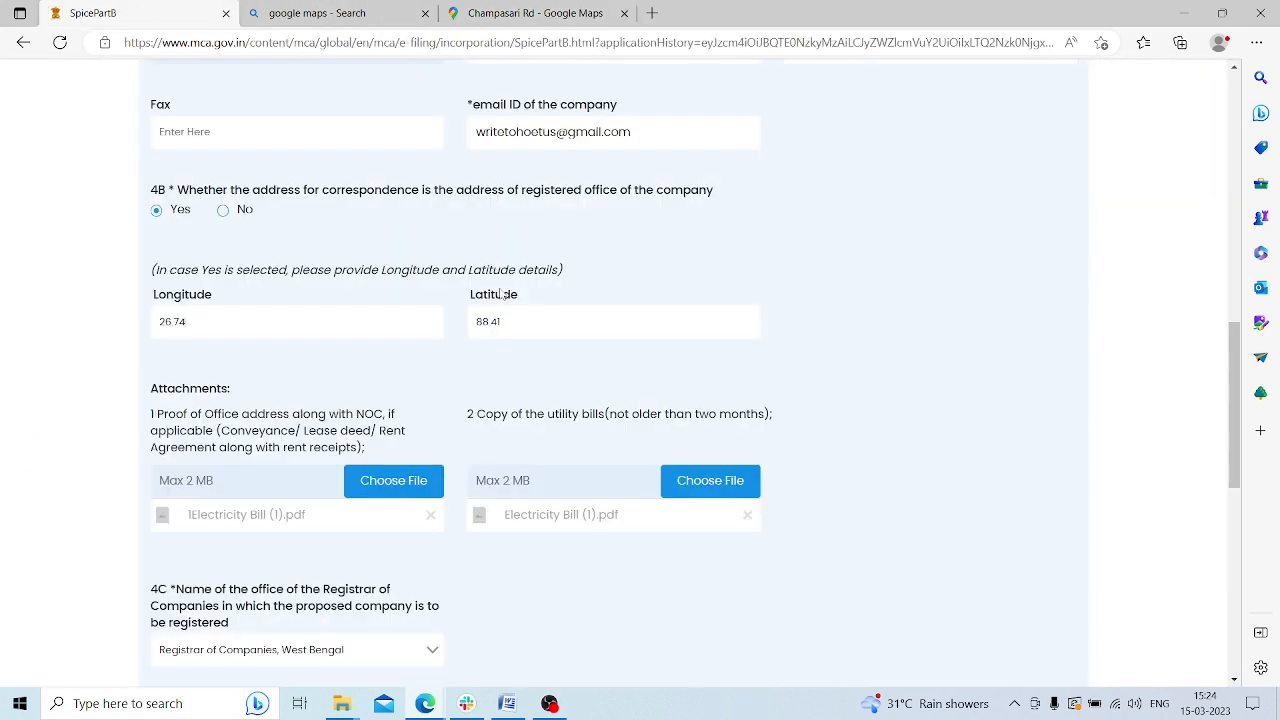
Review the office-address proof requirement (not older than two months) and save the address section
{"action": "scroll", "coordinate": [578, 325], "scroll_direction": "down", "scroll_amount": 1}
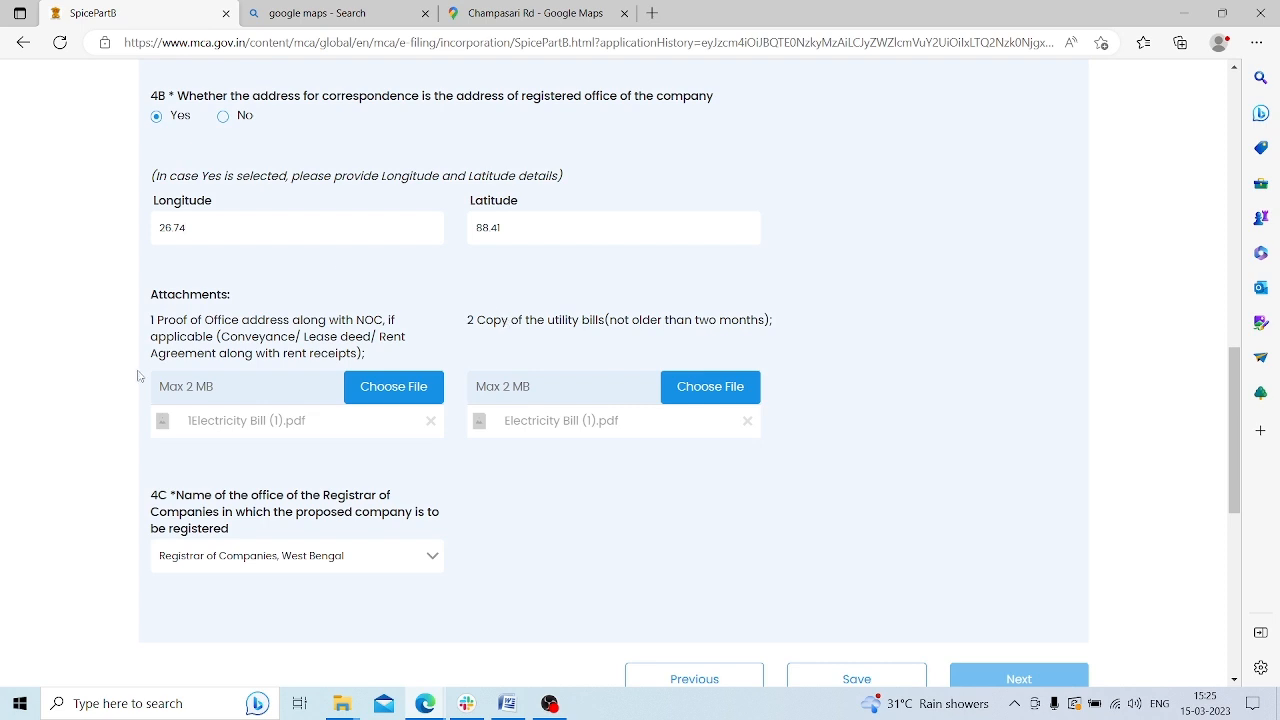
{"action": "left_click_drag", "start_coordinate": [166, 322], "coordinate": [340, 338]}
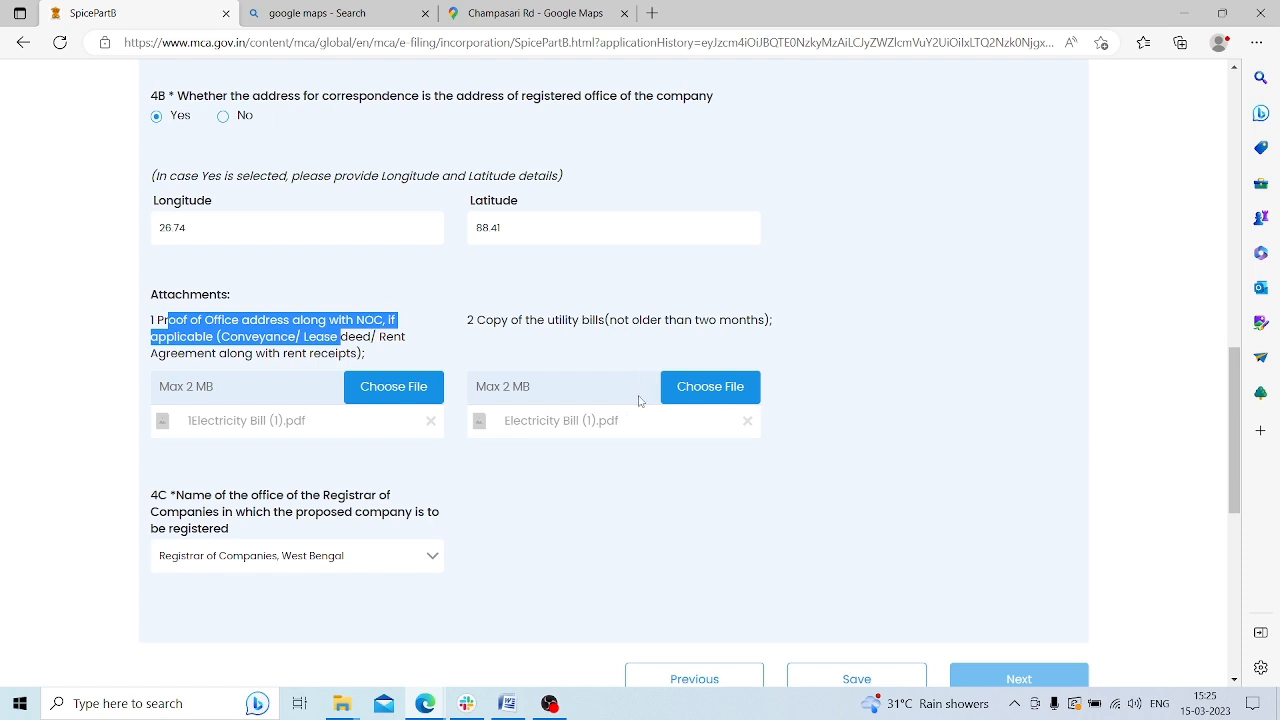
{"action": "left_click_drag", "start_coordinate": [610, 319], "coordinate": [766, 320]}
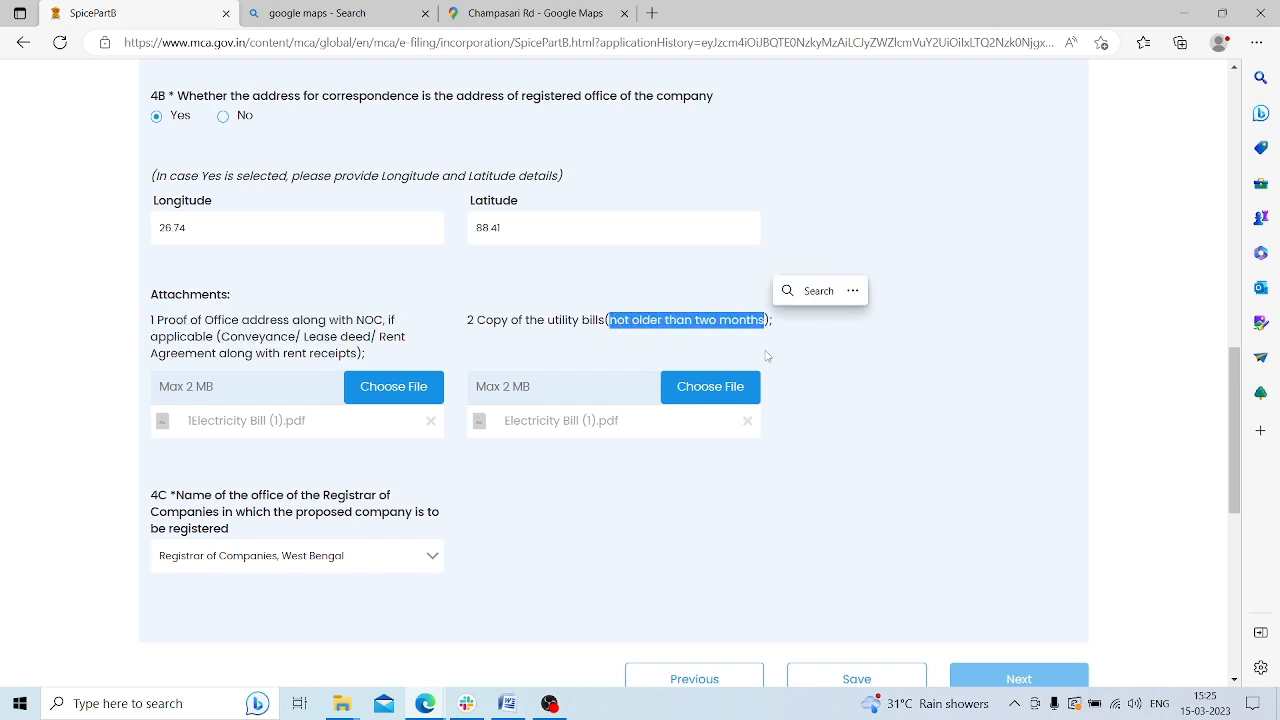
{"action": "scroll", "coordinate": [849, 380], "scroll_direction": "down", "scroll_amount": 1}
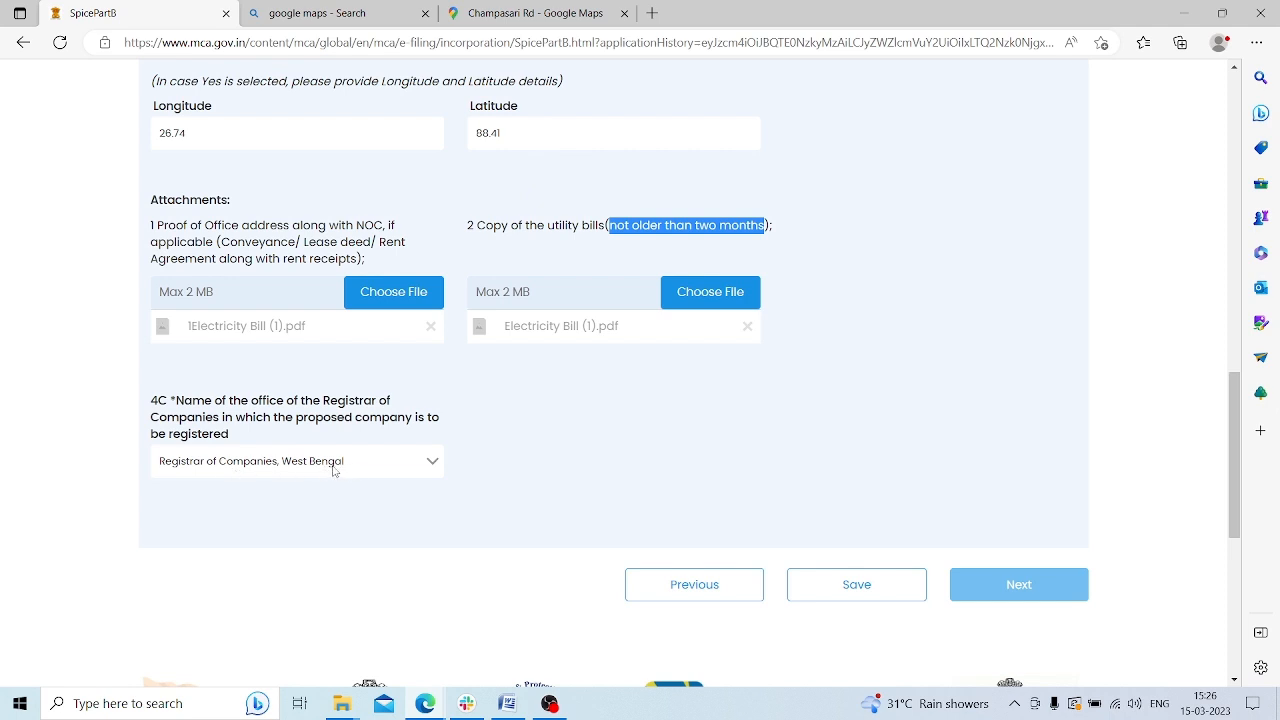
{"action": "left_click", "coordinate": [832, 590]}
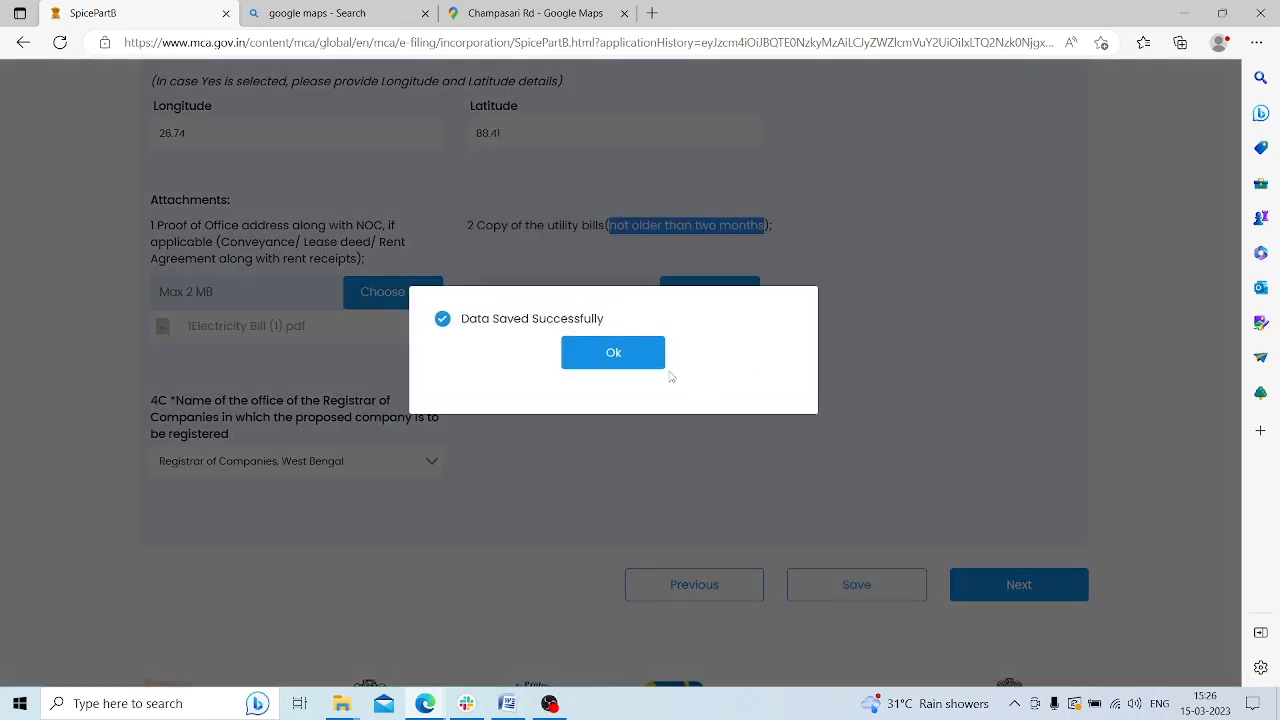
{"action": "left_click", "coordinate": [635, 352]}
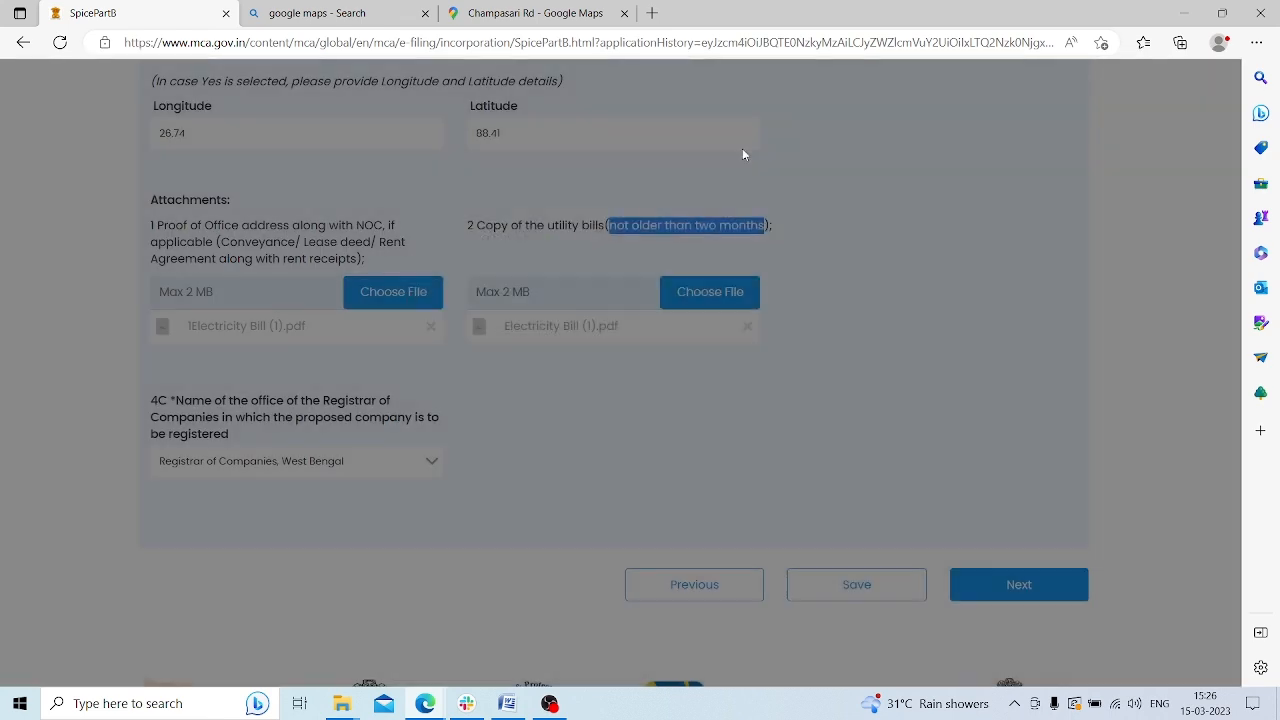
Review the subscriber counts: 6 first subscribers and 6 directors with valid DIN
{"action": "left_click", "coordinate": [1003, 592]}
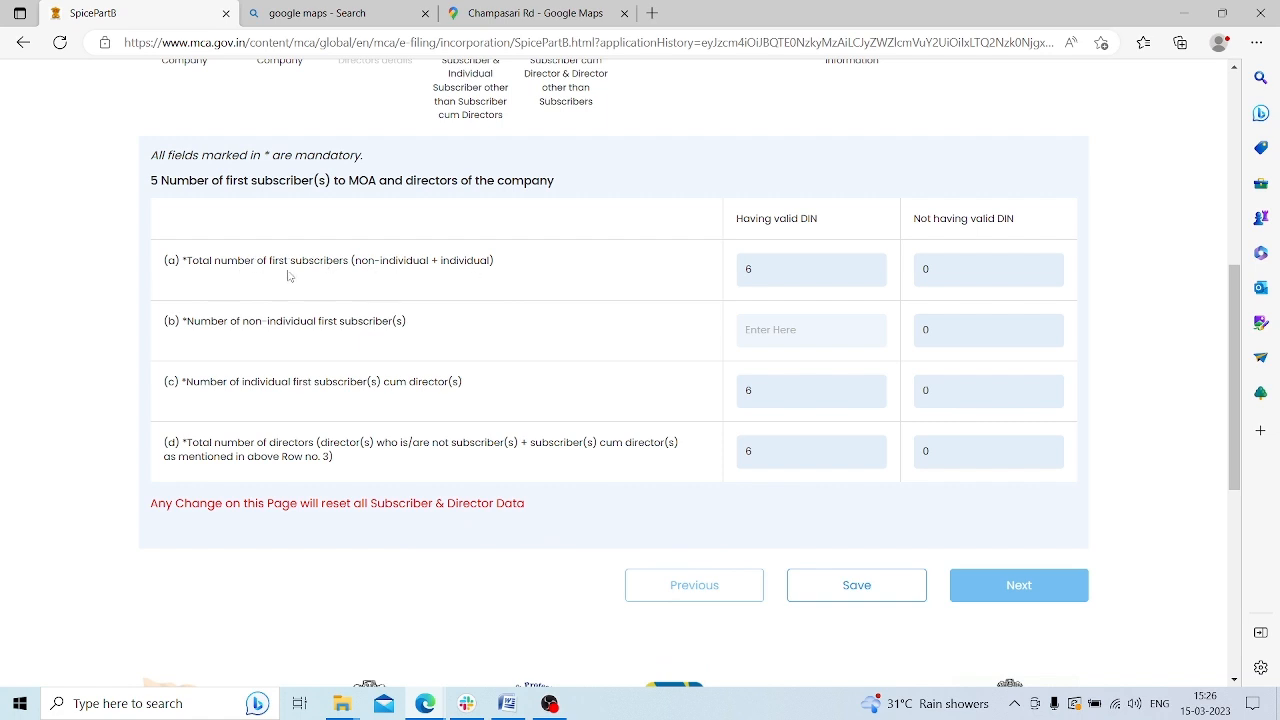
{"action": "left_click_drag", "start_coordinate": [289, 260], "coordinate": [349, 260]}
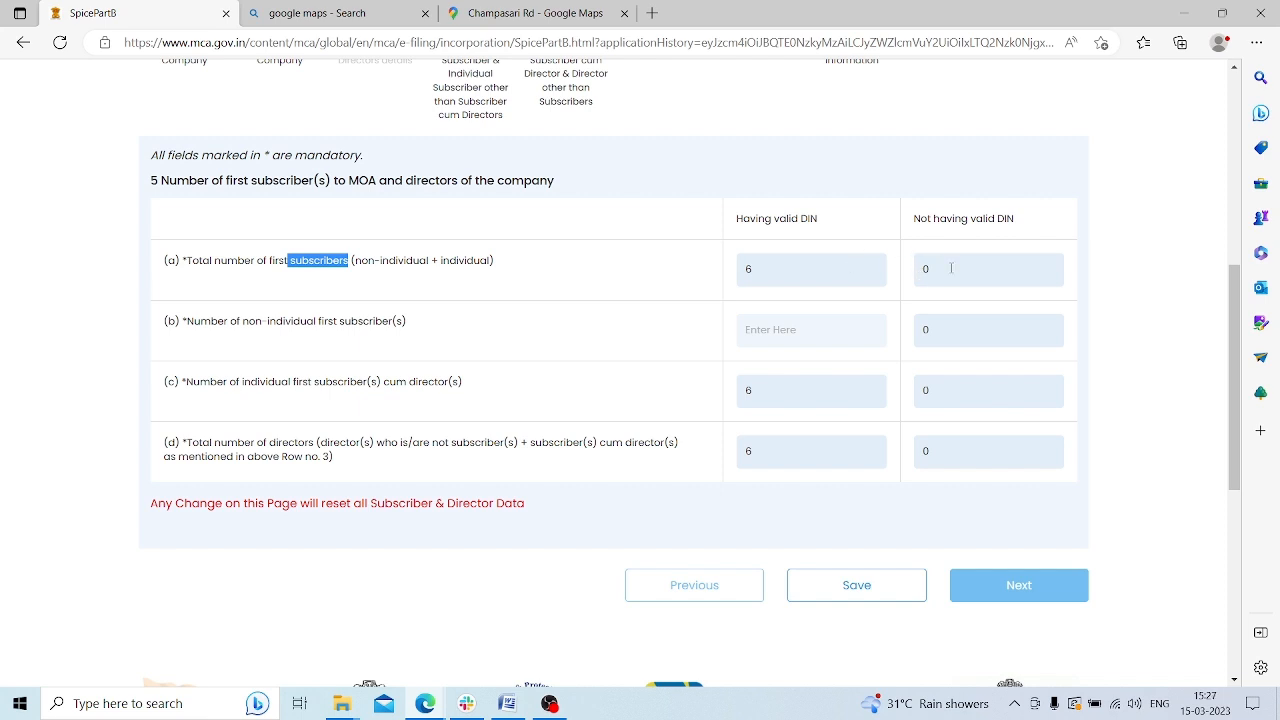
{"action": "left_click", "coordinate": [206, 290]}
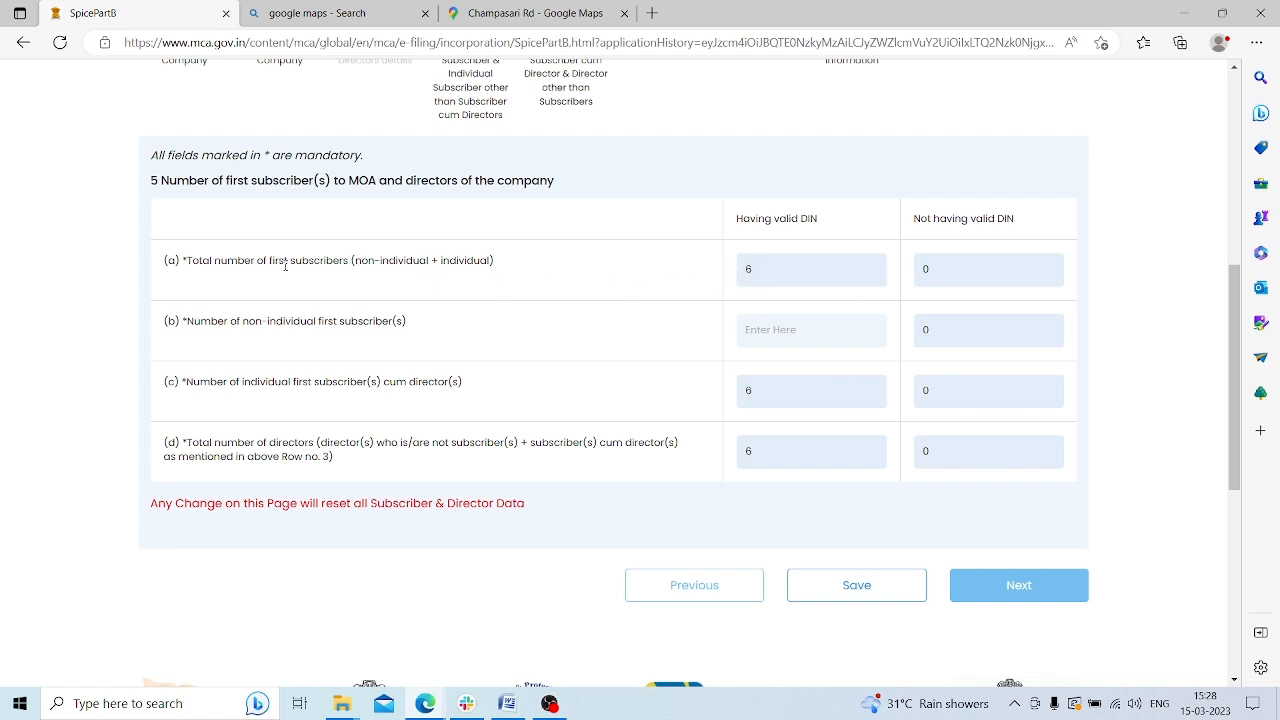
{"action": "left_click_drag", "start_coordinate": [289, 260], "coordinate": [362, 262]}
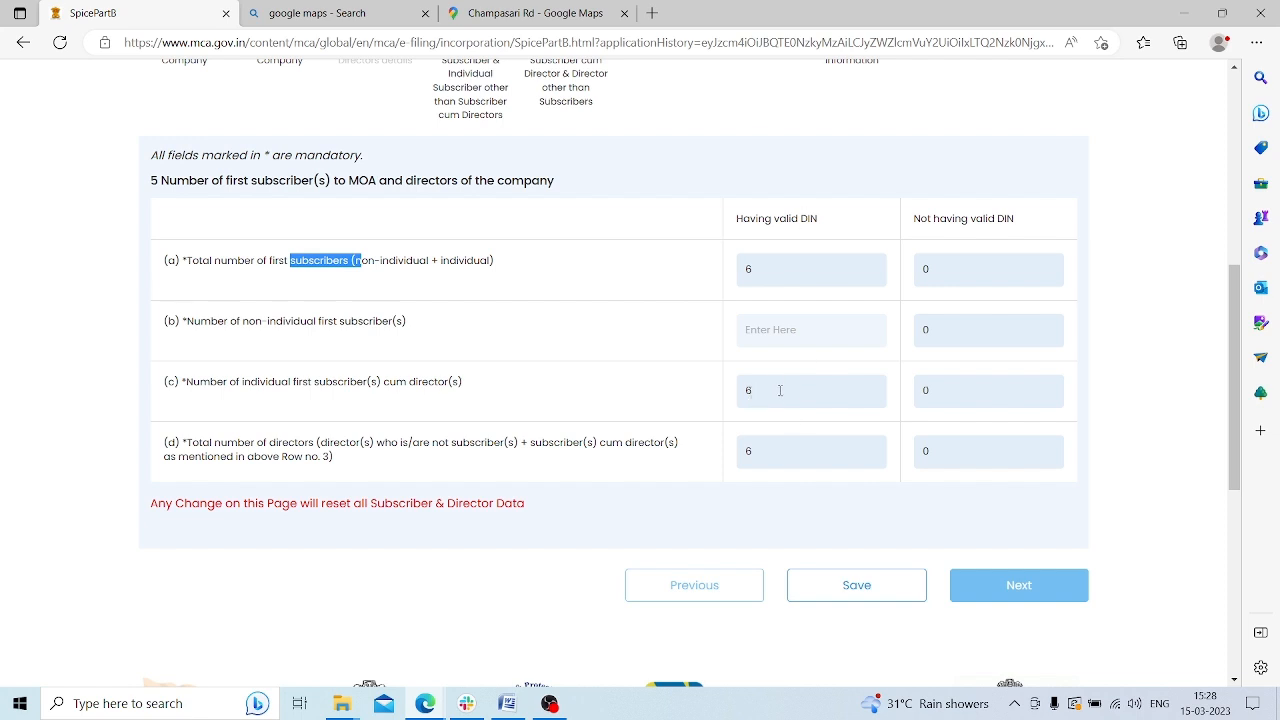
{"action": "left_click", "coordinate": [931, 390]}
{"action": "left_click", "coordinate": [766, 446]}
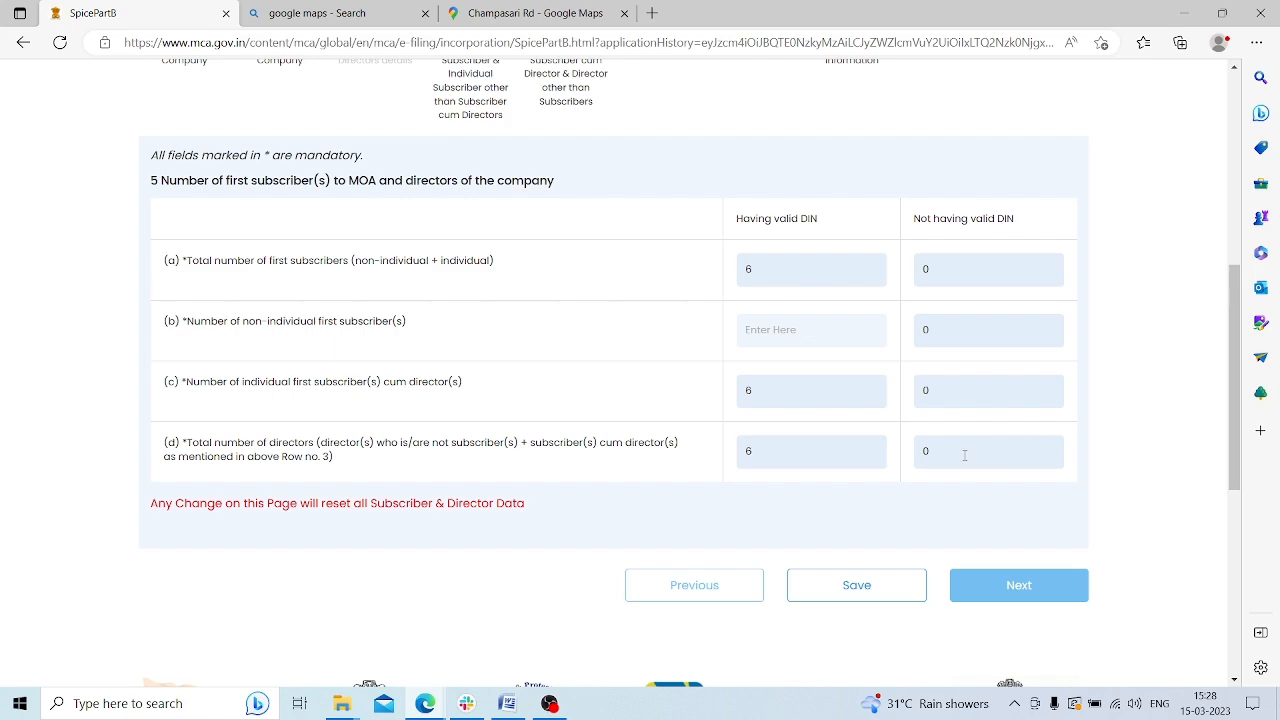
Save the counts and advance through section 6 to the subscriber cum directors list
{"action": "left_click", "coordinate": [856, 585]}
{"action": "left_click", "coordinate": [611, 354]}
{"action": "left_click", "coordinate": [1019, 585]}
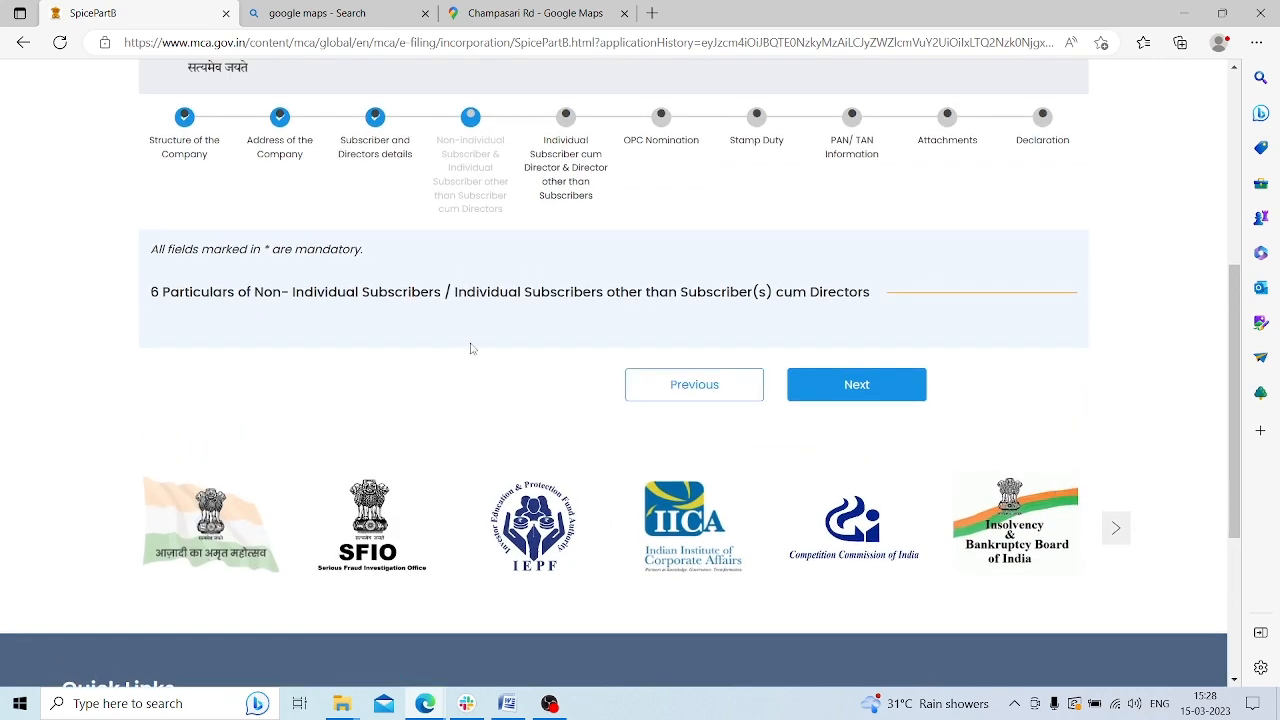
{"action": "left_click", "coordinate": [859, 396]}
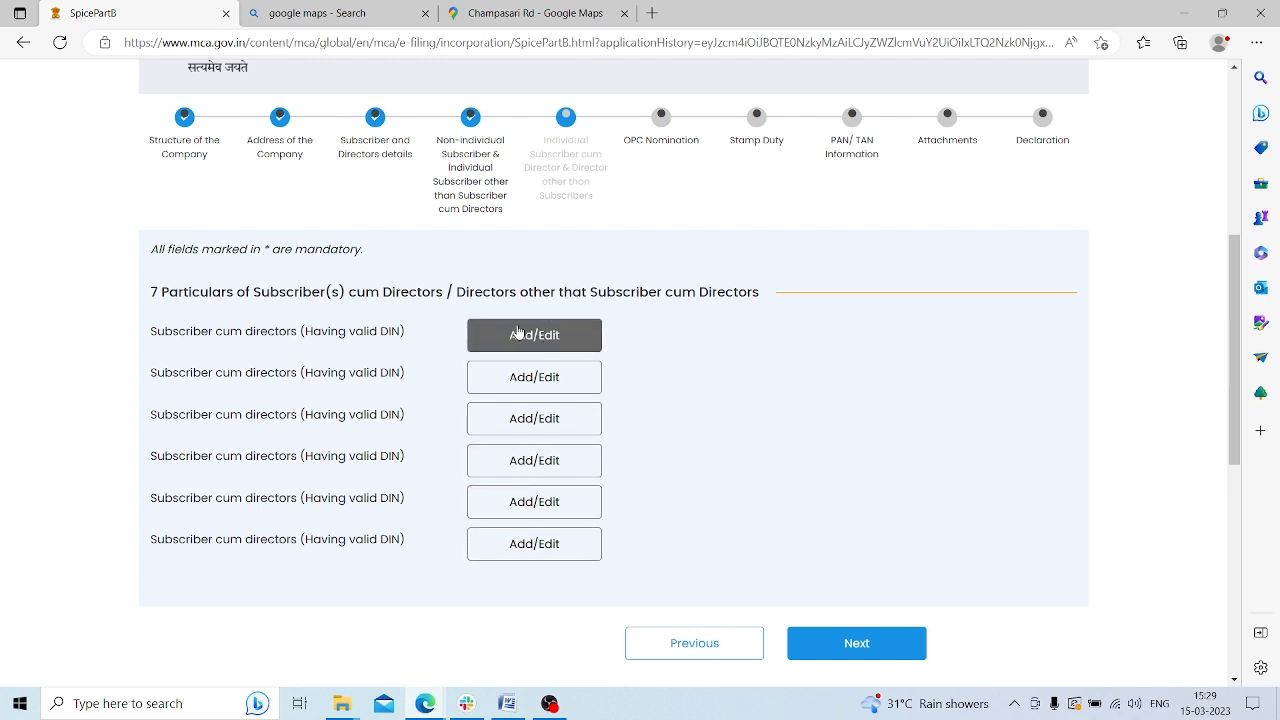
Enter the first director's DIN, set designation Director, category Promoter, and mark as executive director
{"action": "left_click", "coordinate": [550, 335]}
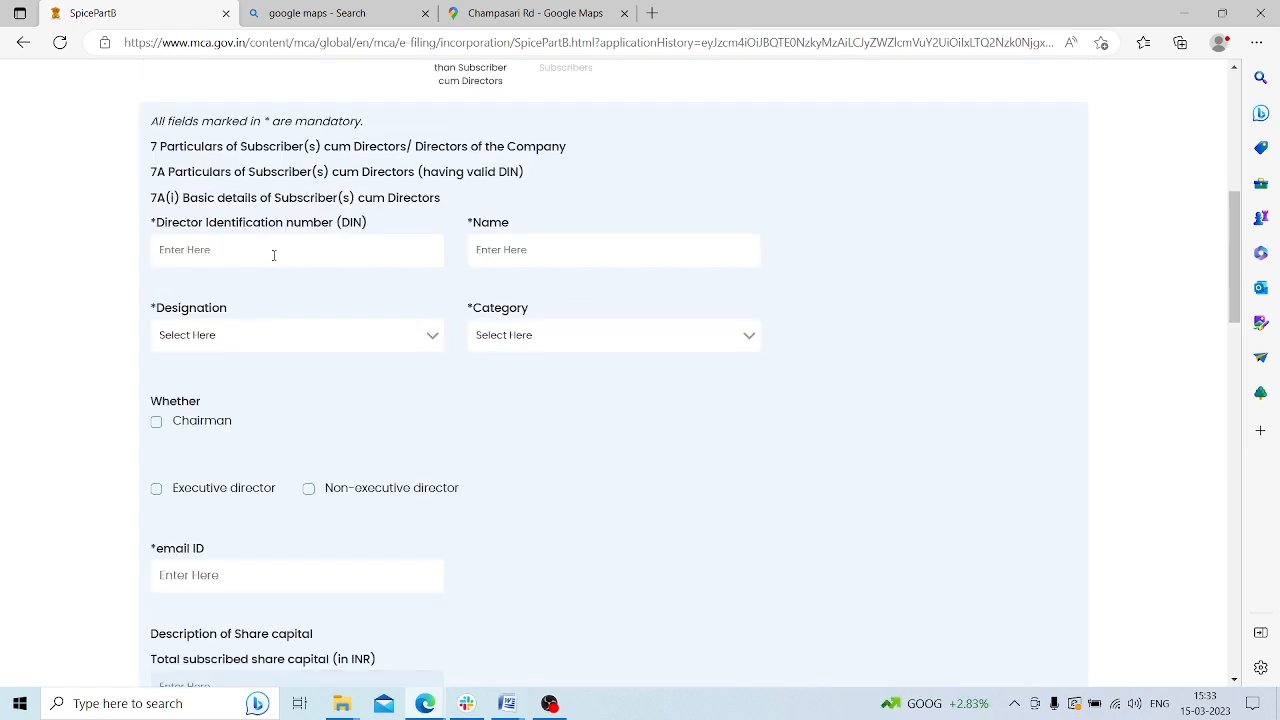
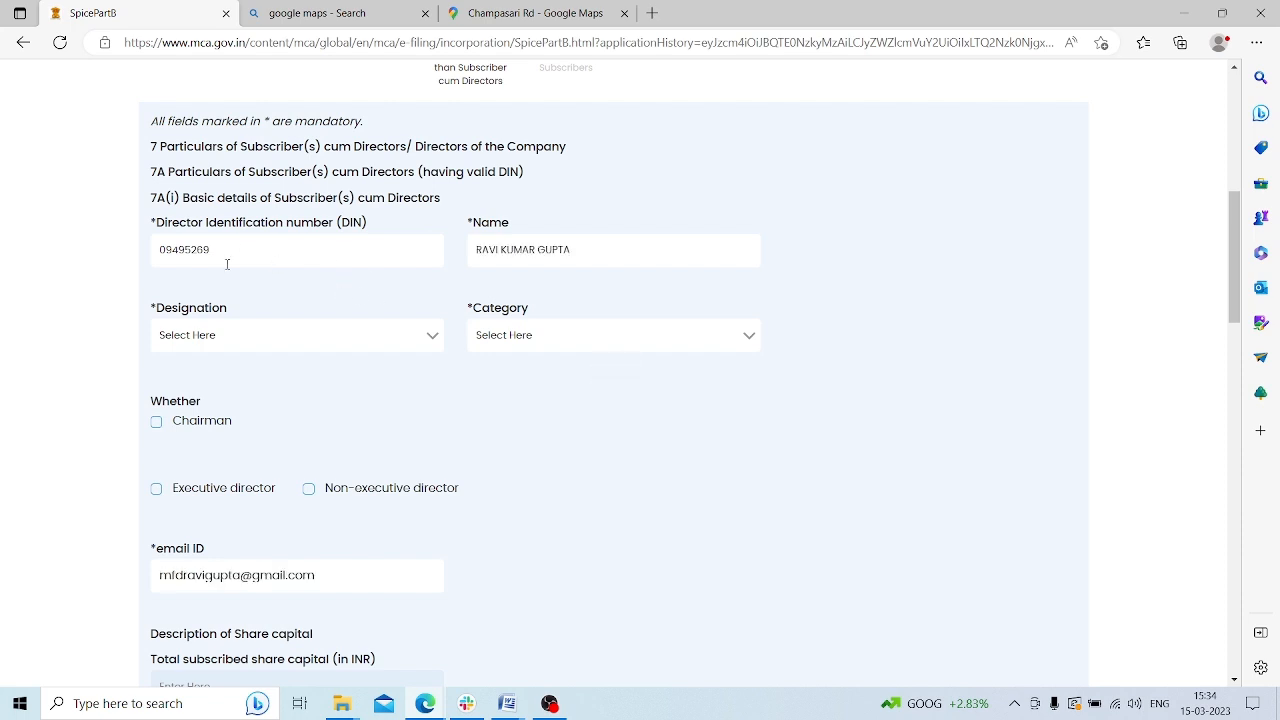
{"action": "left_click", "coordinate": [323, 340]}
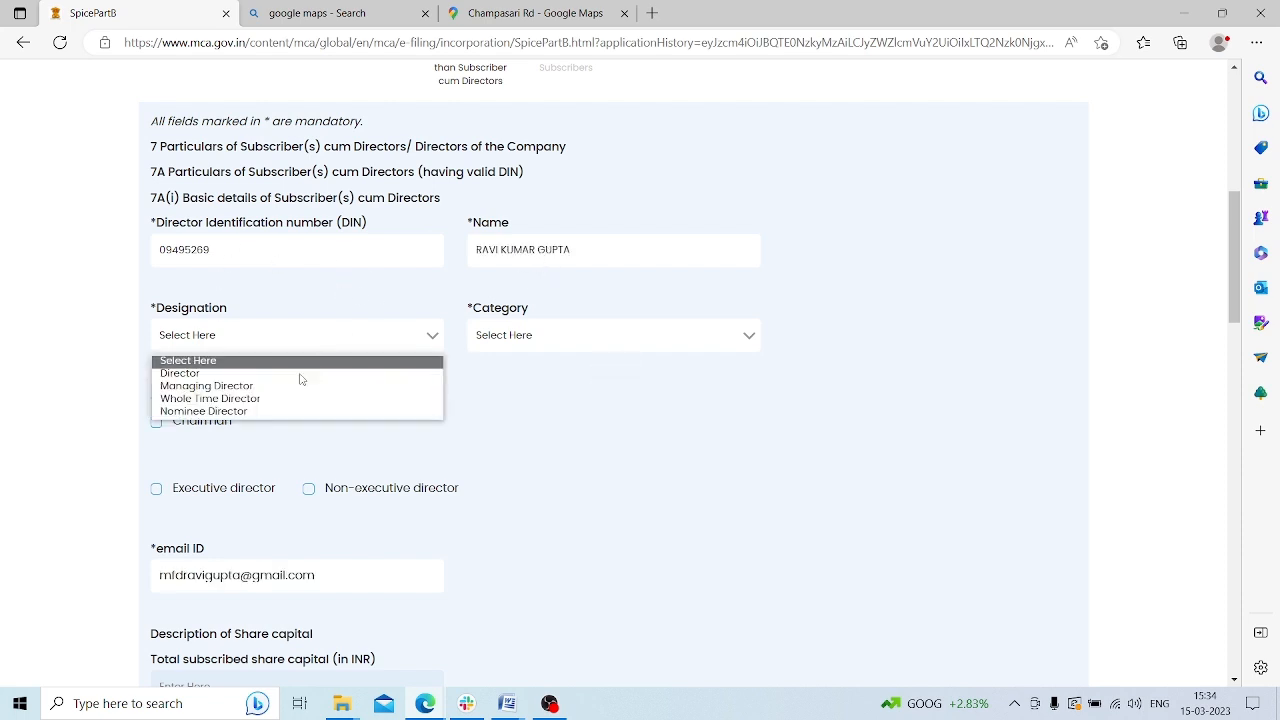
{"action": "left_click", "coordinate": [300, 373]}
{"action": "left_click", "coordinate": [516, 340]}
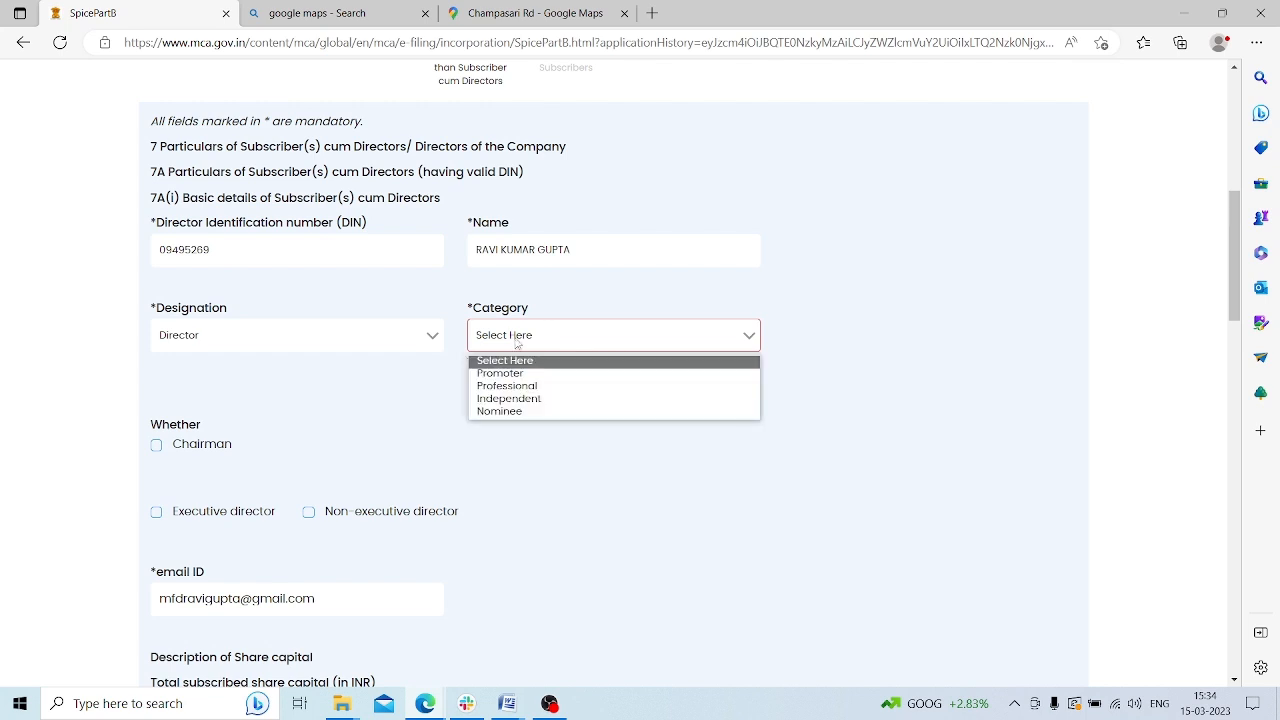
{"action": "left_click", "coordinate": [520, 376]}
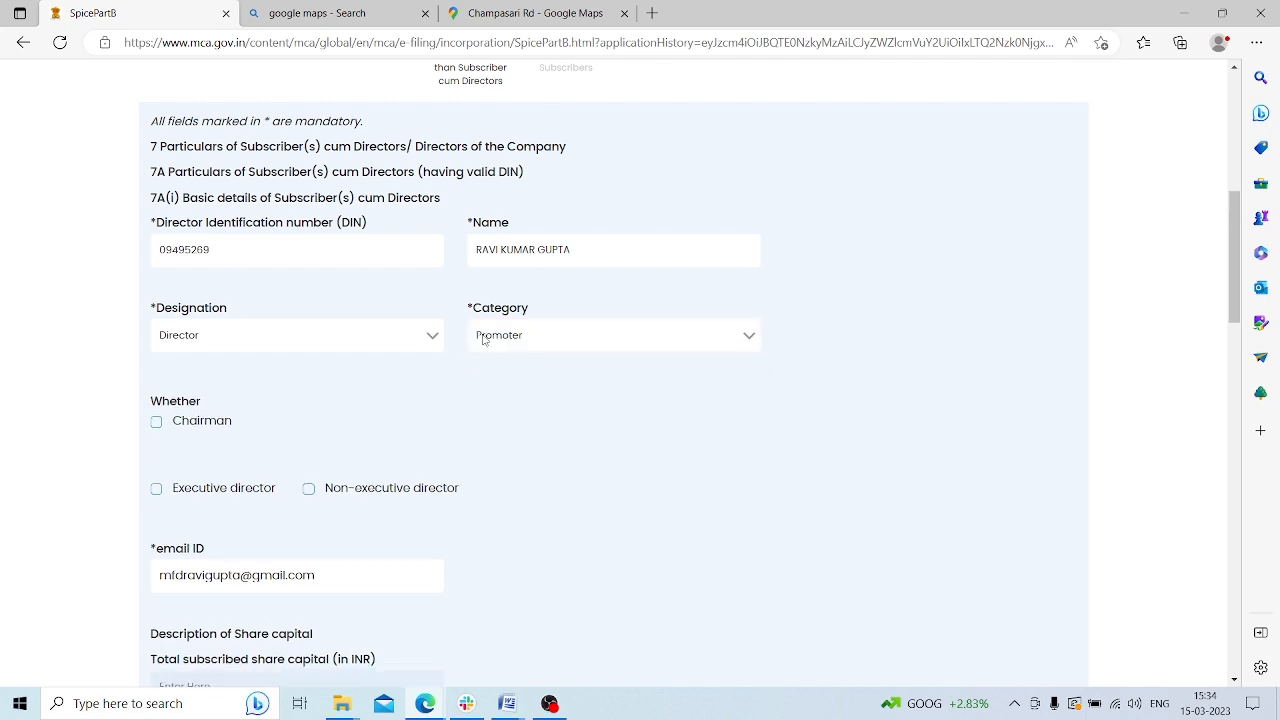
{"action": "scroll", "coordinate": [325, 379], "scroll_direction": "down", "scroll_amount": 2}
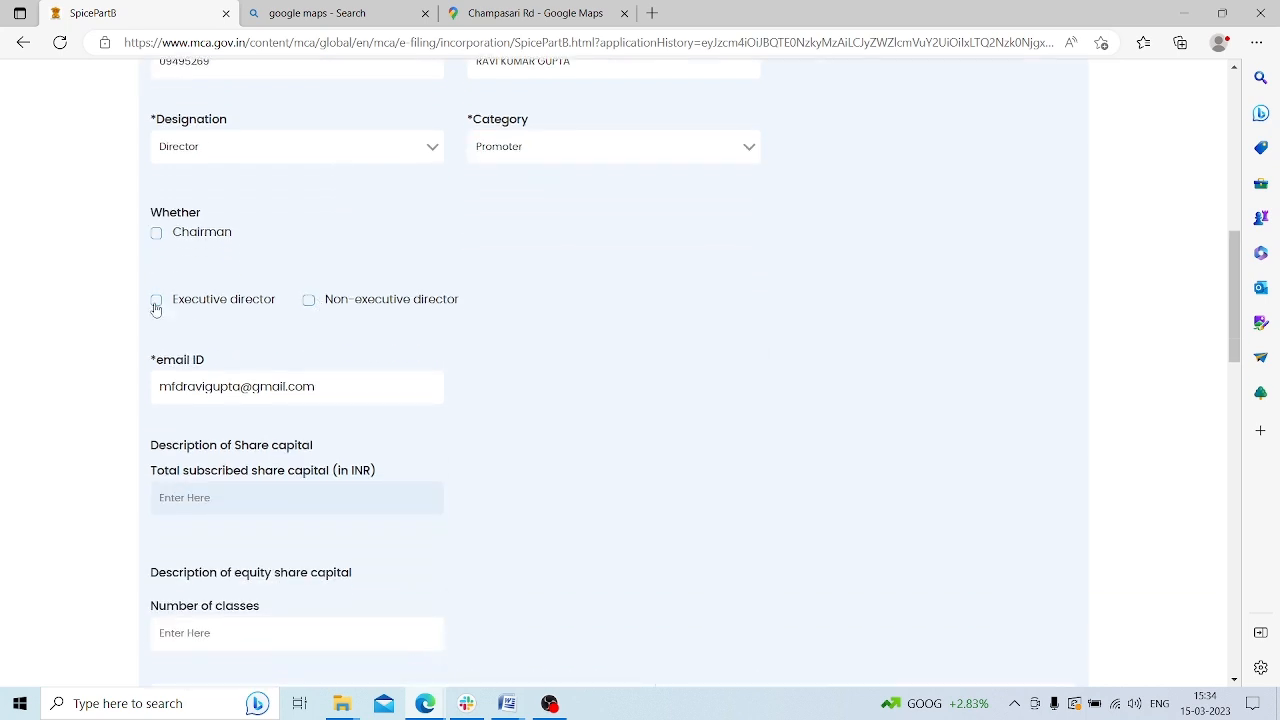
{"action": "left_click", "coordinate": [156, 302]}
Set 1 share class, class 1, with 10,000 equity shares
{"action": "scroll", "coordinate": [228, 318], "scroll_direction": "down", "scroll_amount": 2}
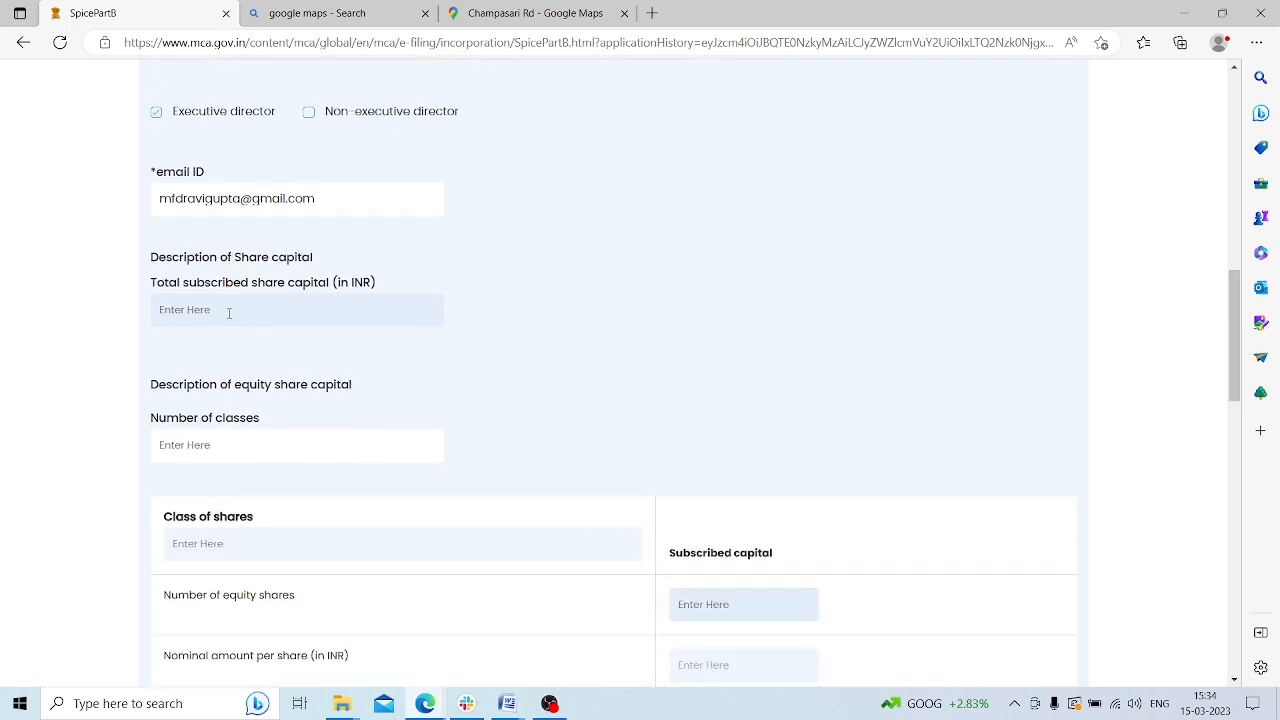
{"action": "scroll", "coordinate": [202, 297], "scroll_direction": "down", "scroll_amount": 1}
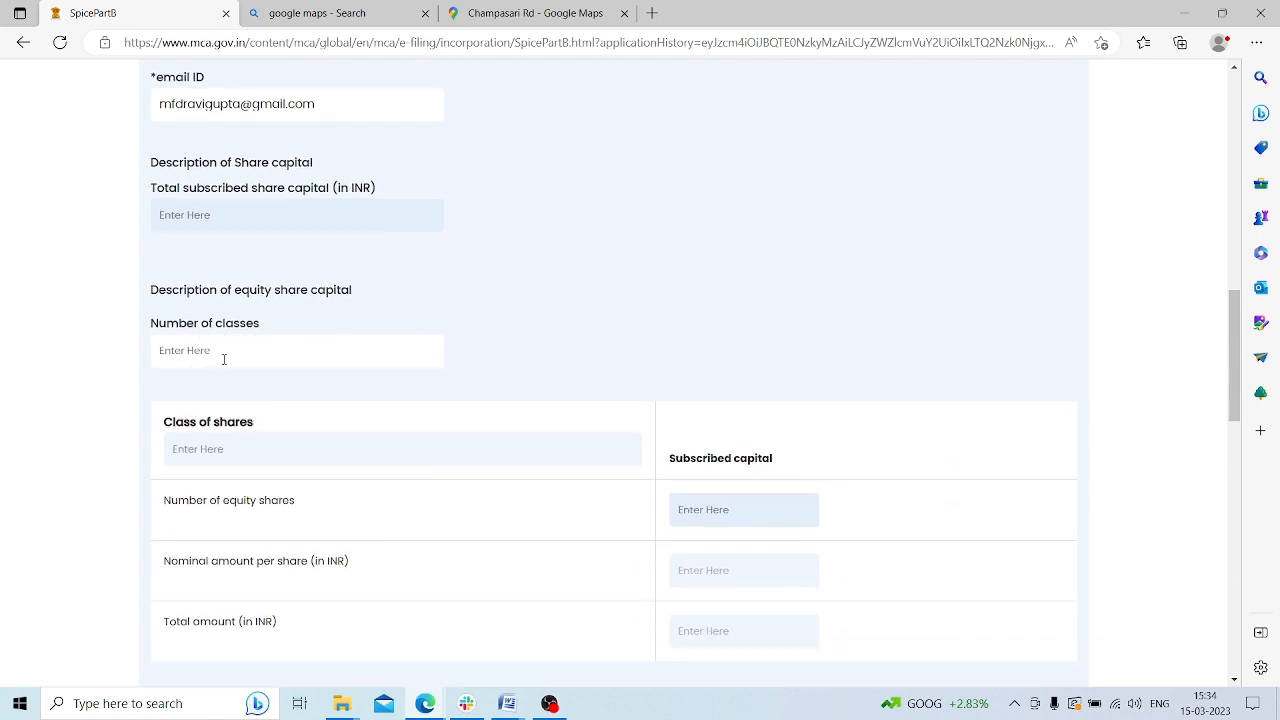
{"action": "type", "text": "1"}
{"action": "left_click", "coordinate": [237, 457]}
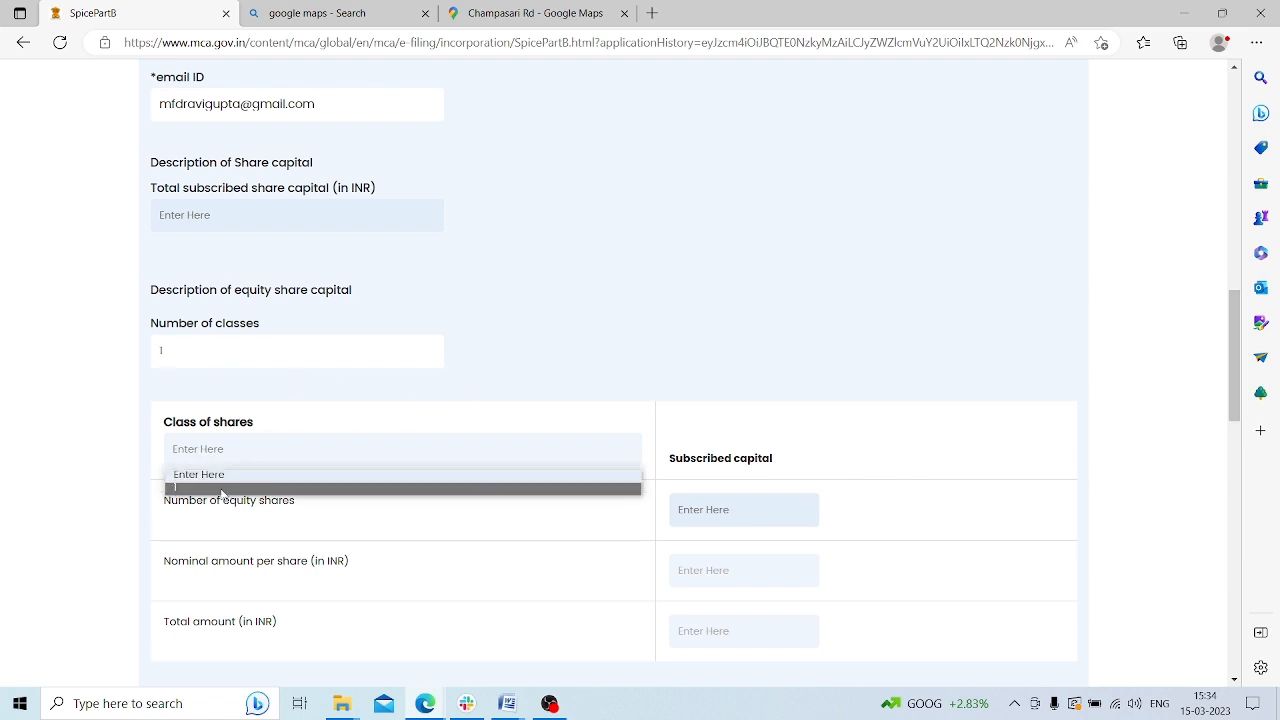
{"action": "left_click", "coordinate": [222, 489]}
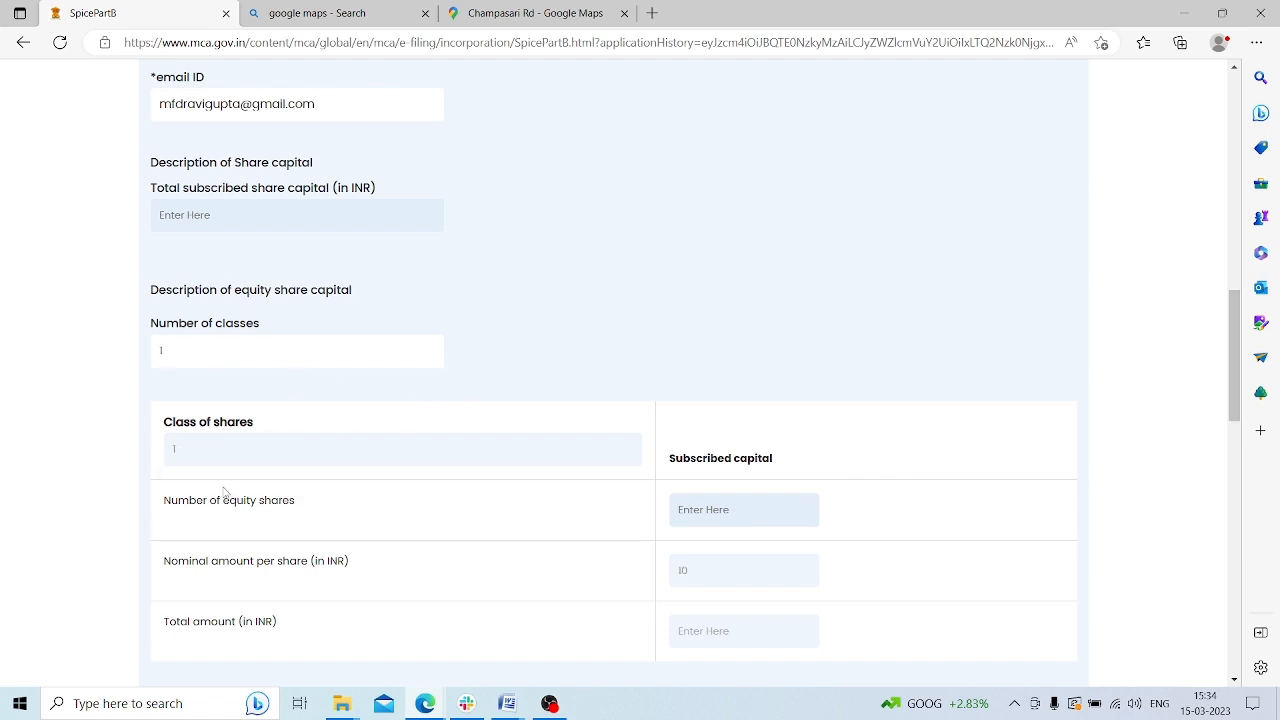
{"action": "left_click", "coordinate": [708, 512]}
{"action": "type", "text": "500"}
{"action": "key", "text": "BackSpace"}
{"action": "key", "text": "BackSpace"}
{"action": "type", "text": "10,000"}
{"action": "left_click", "coordinate": [805, 392]}
Enter 0 interested entities, declare no approval required, and save the director's details
{"action": "scroll", "coordinate": [834, 374], "scroll_direction": "down", "scroll_amount": 2}
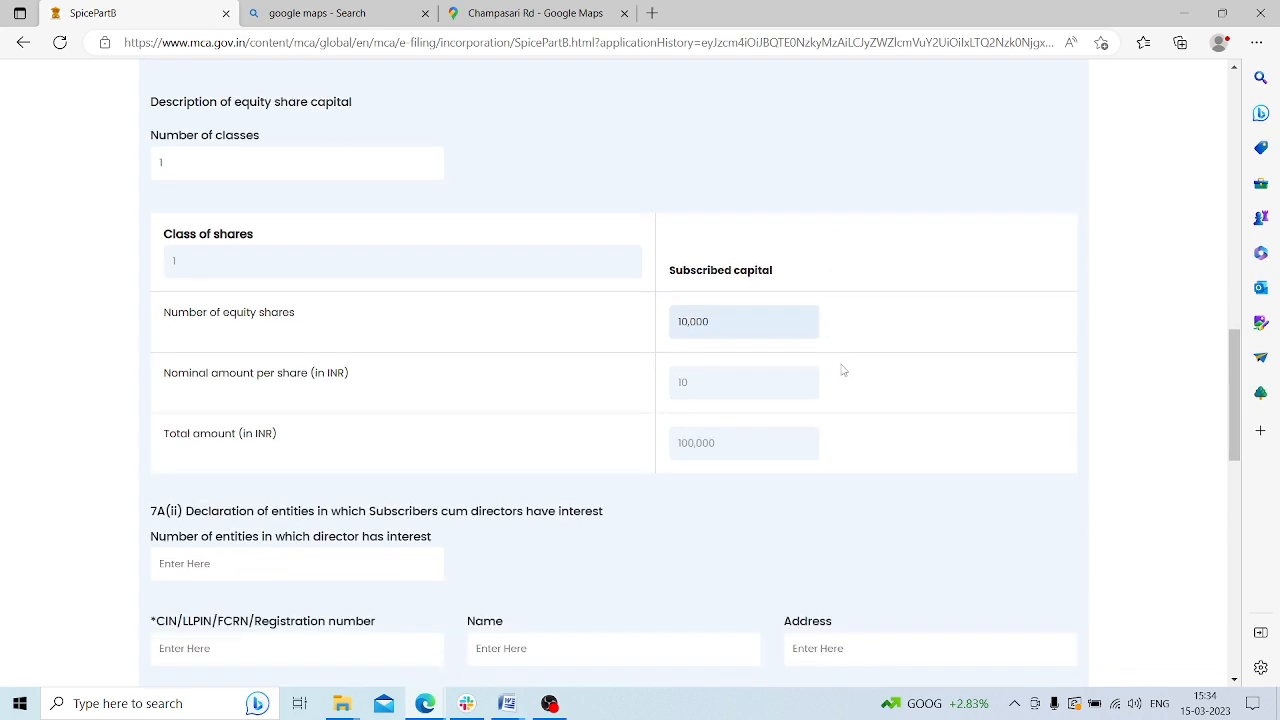
{"action": "scroll", "coordinate": [843, 370], "scroll_direction": "down", "scroll_amount": 1}
{"action": "scroll", "coordinate": [267, 449], "scroll_direction": "down", "scroll_amount": 1}
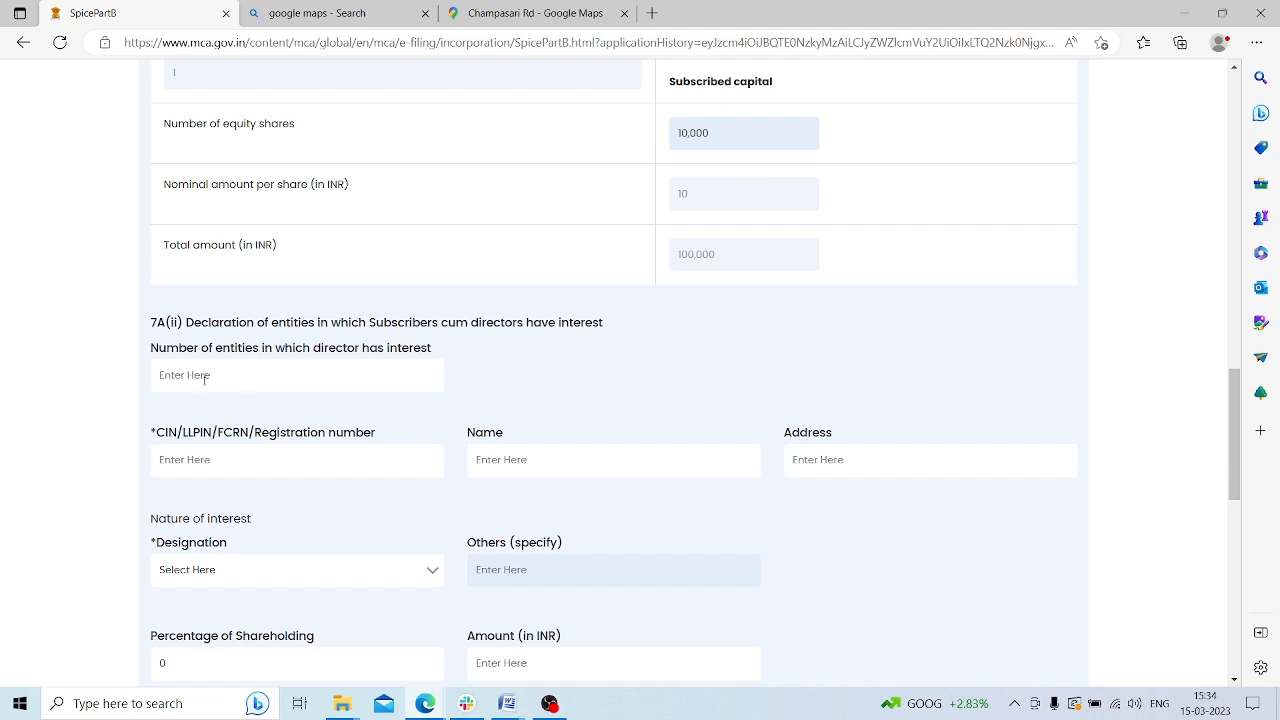
{"action": "type", "text": "0"}
{"action": "left_click", "coordinate": [851, 359]}
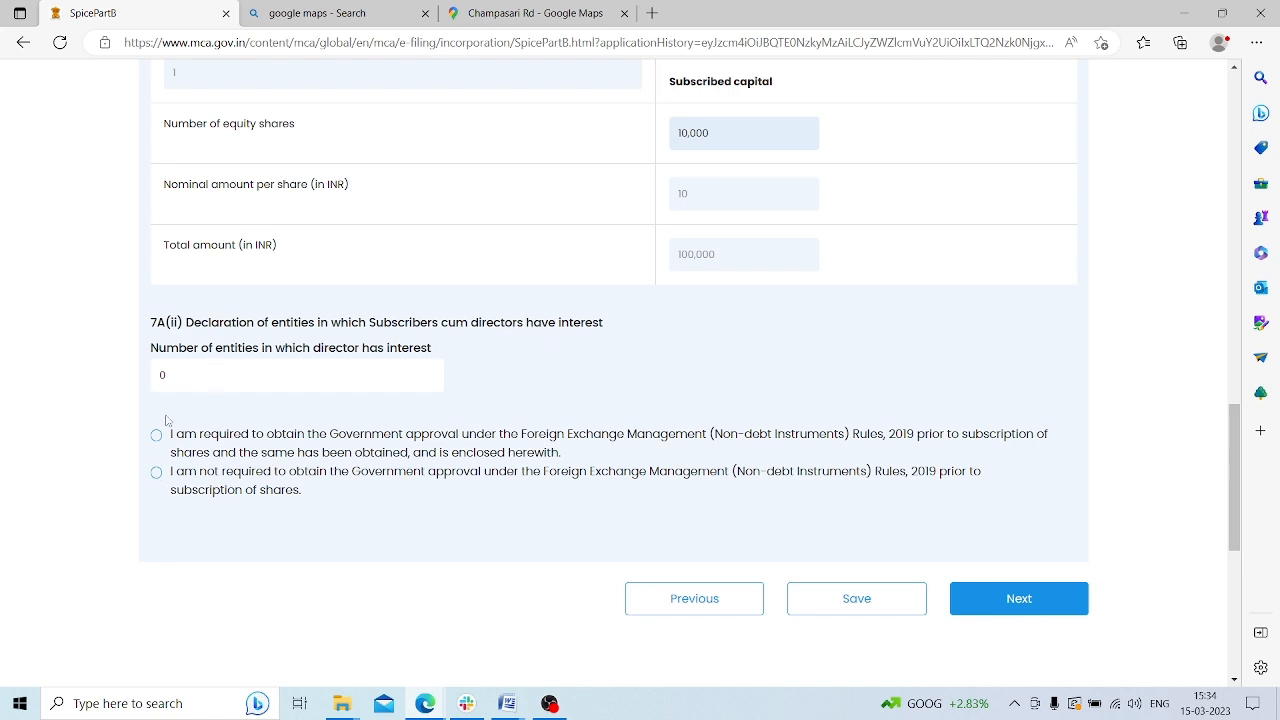
{"action": "left_click", "coordinate": [157, 473]}
{"action": "left_click", "coordinate": [853, 600]}
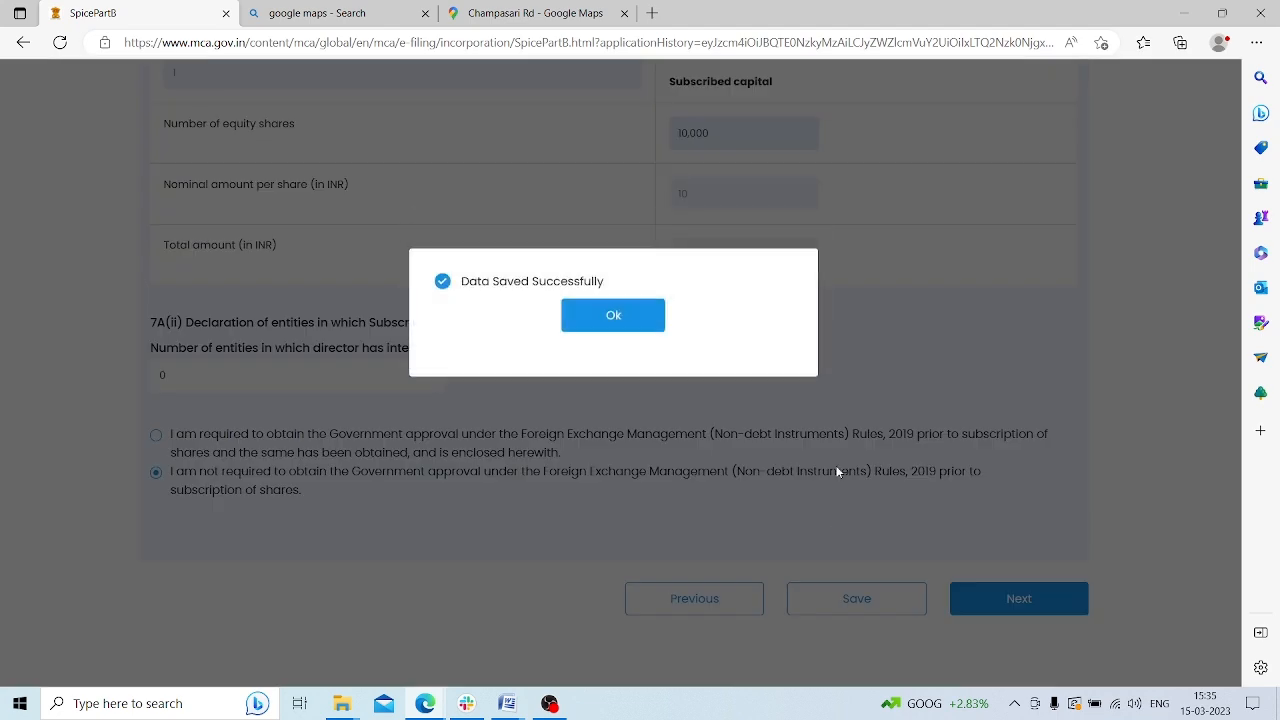
{"action": "left_click", "coordinate": [642, 347]}
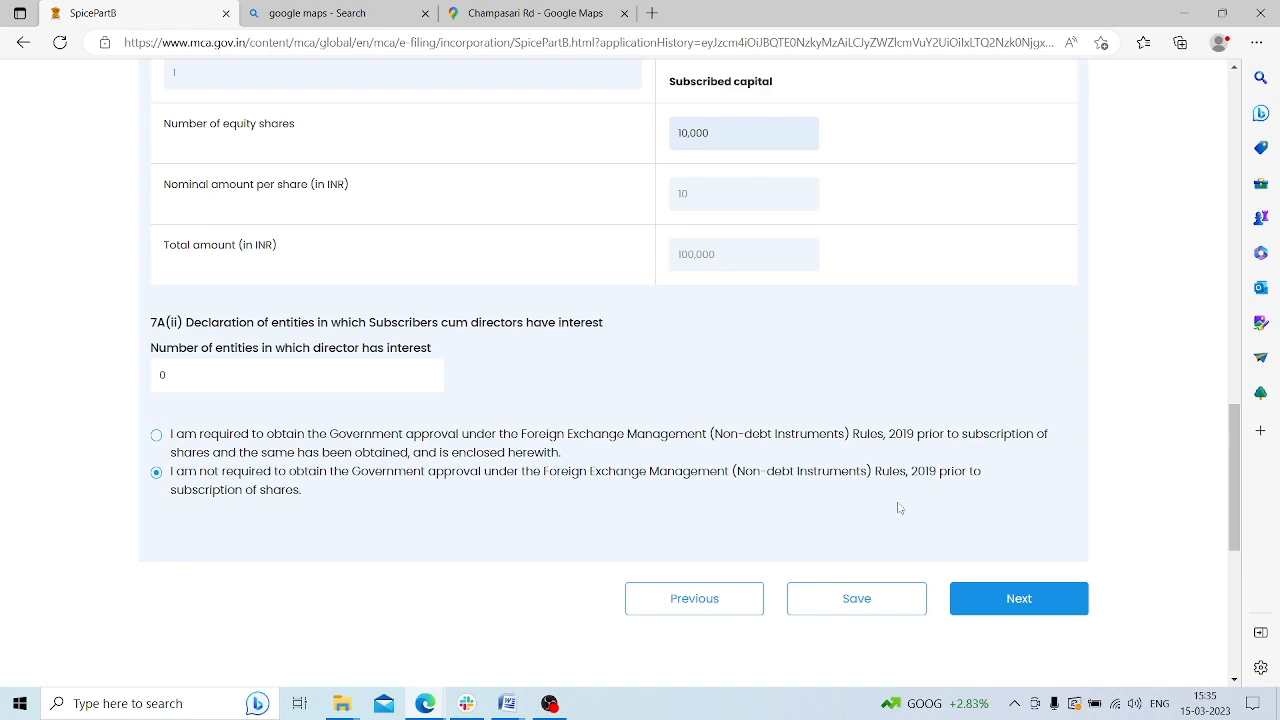
Return to the director list and advance to the West Bengal stamp duty section
{"action": "left_click", "coordinate": [712, 603]}
{"action": "left_click", "coordinate": [856, 599]}
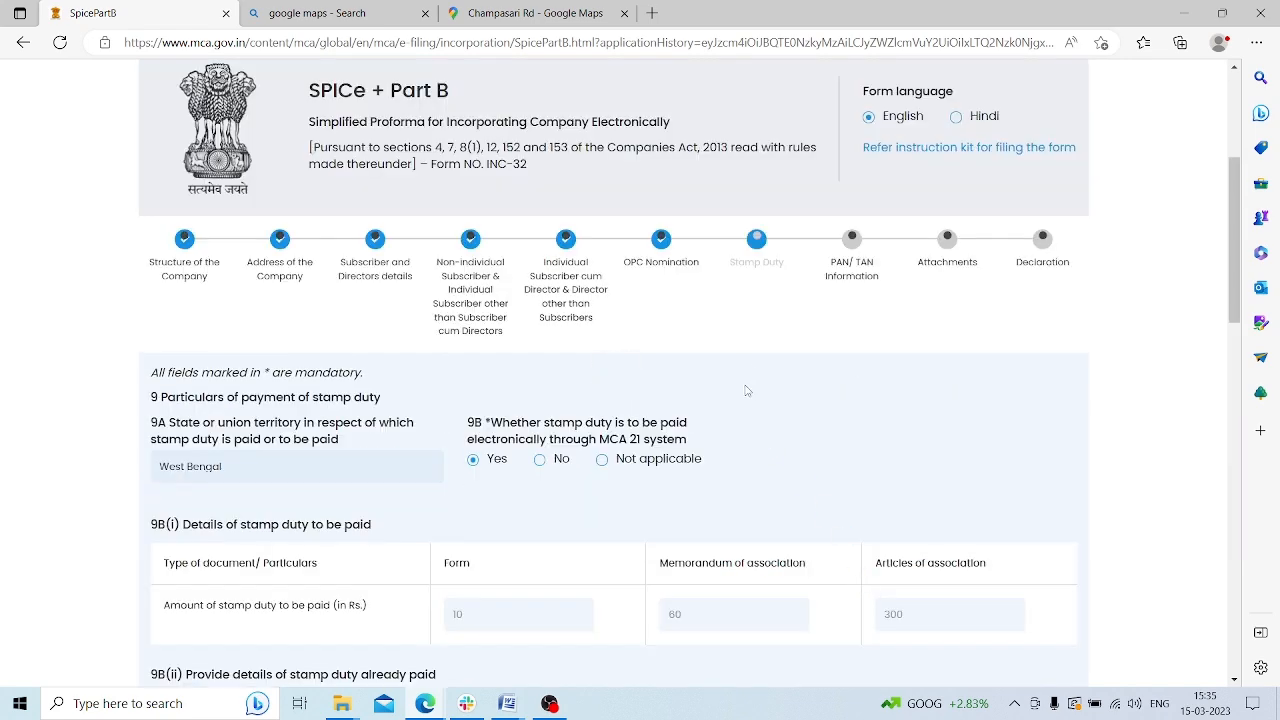
{"action": "scroll", "coordinate": [1002, 358], "scroll_direction": "down", "scroll_amount": 7}
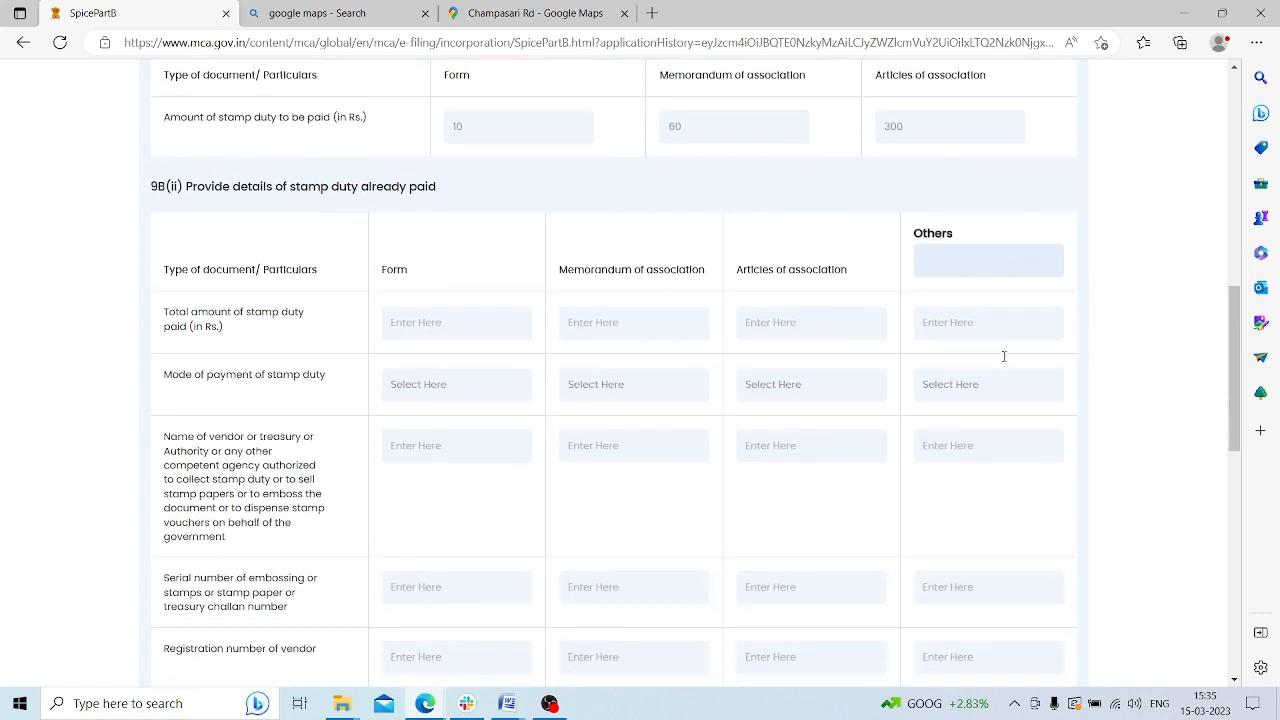
{"action": "scroll", "coordinate": [1004, 357], "scroll_direction": "up", "scroll_amount": 5}
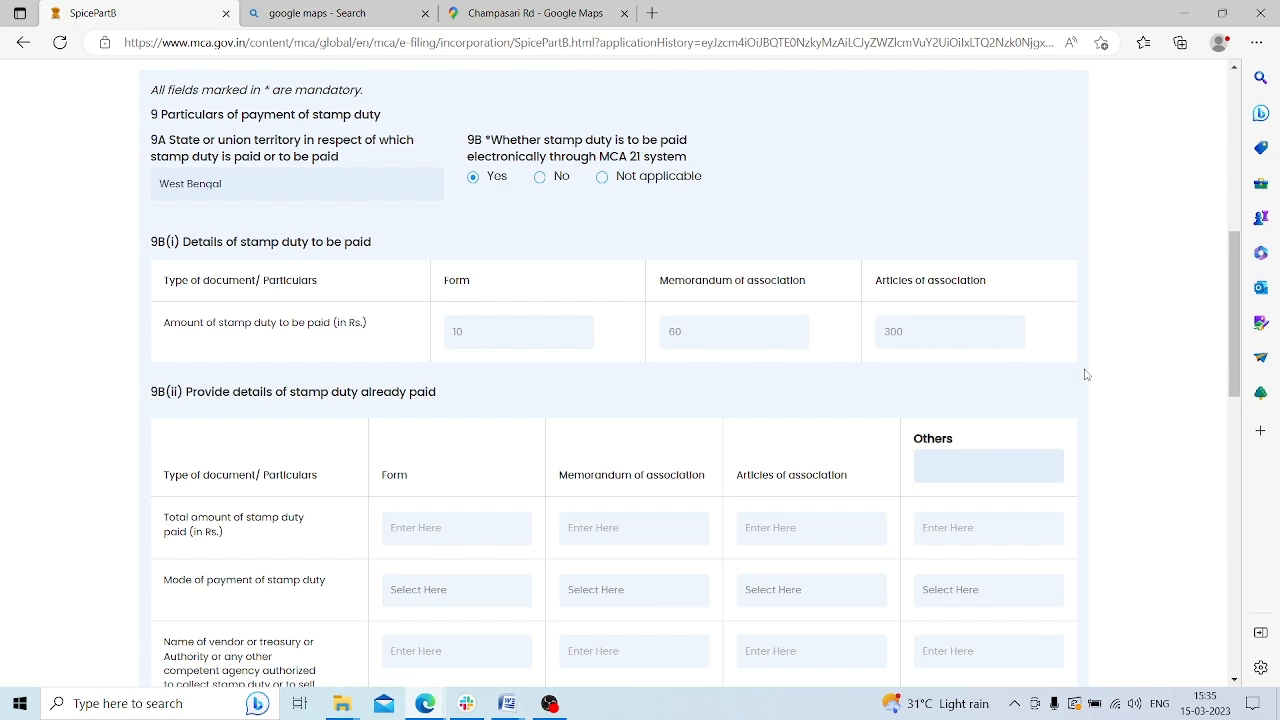
{"action": "scroll", "coordinate": [1086, 374], "scroll_direction": "down", "scroll_amount": 5}
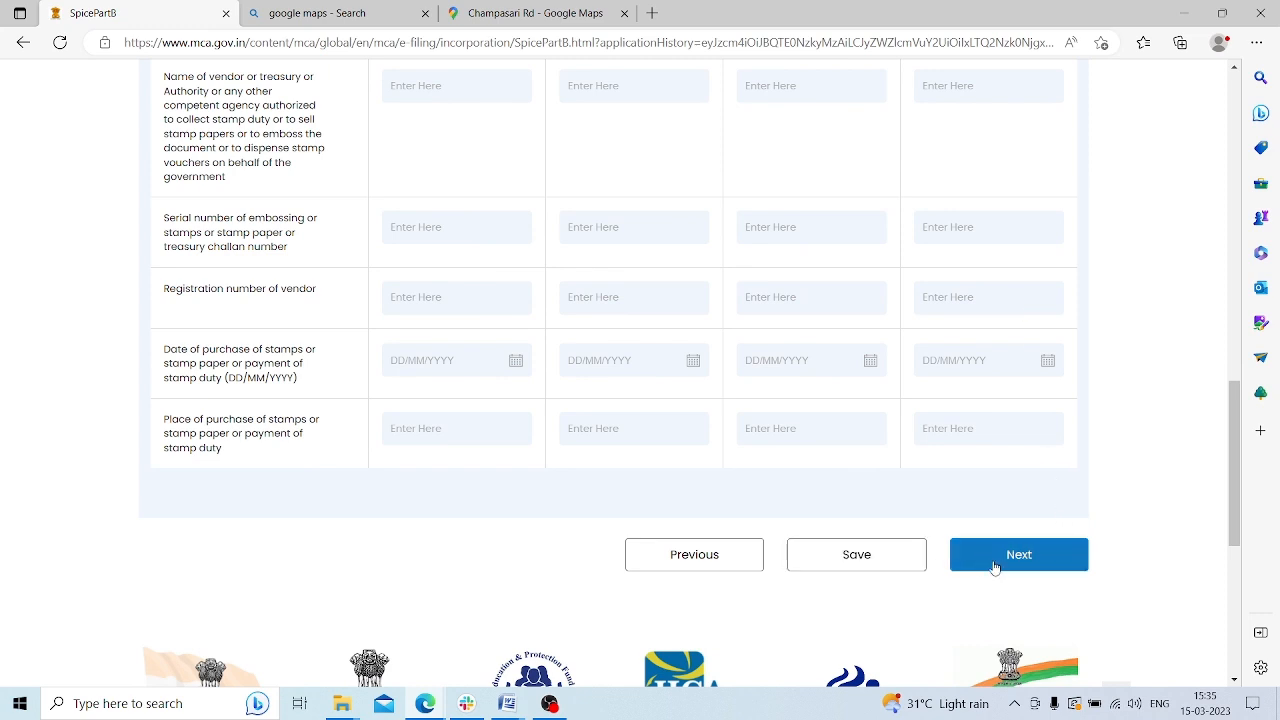
Save the stamp duty details (Rs 10, 60, 300) and advance to PAN/TAN
{"action": "left_click", "coordinate": [865, 573]}
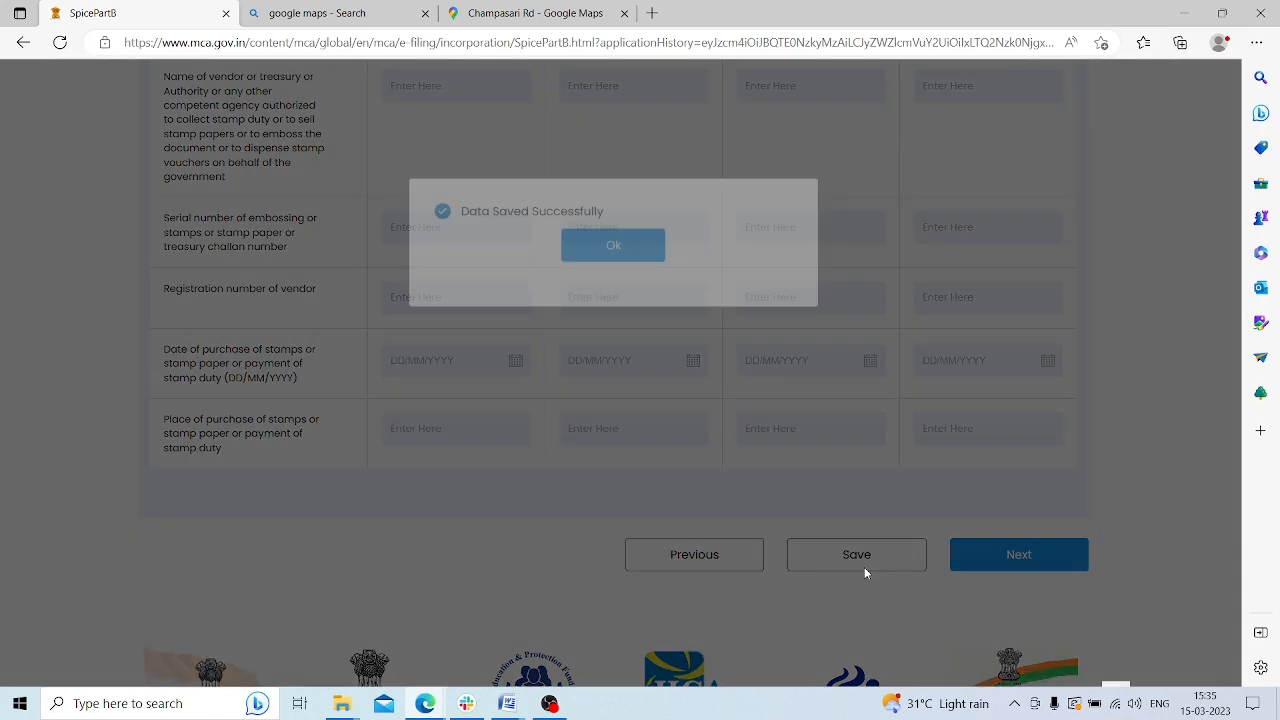
{"action": "left_click", "coordinate": [614, 353]}
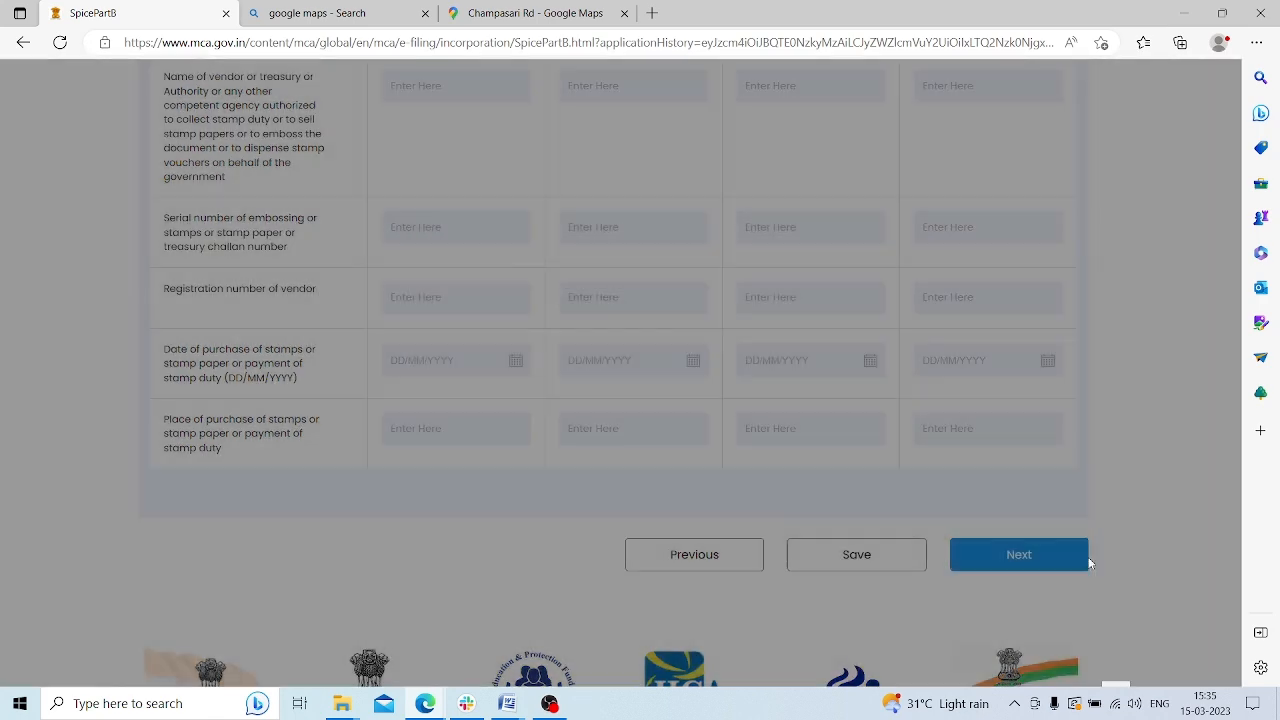
{"action": "left_click", "coordinate": [1037, 551]}
{"action": "scroll", "coordinate": [575, 302], "scroll_direction": "up", "scroll_amount": 1}
Check PAN area code WBG, range 207, AO 1 and TAN range 169, AO 2, then open a new tab
{"action": "scroll", "coordinate": [578, 308], "scroll_direction": "up", "scroll_amount": 8}
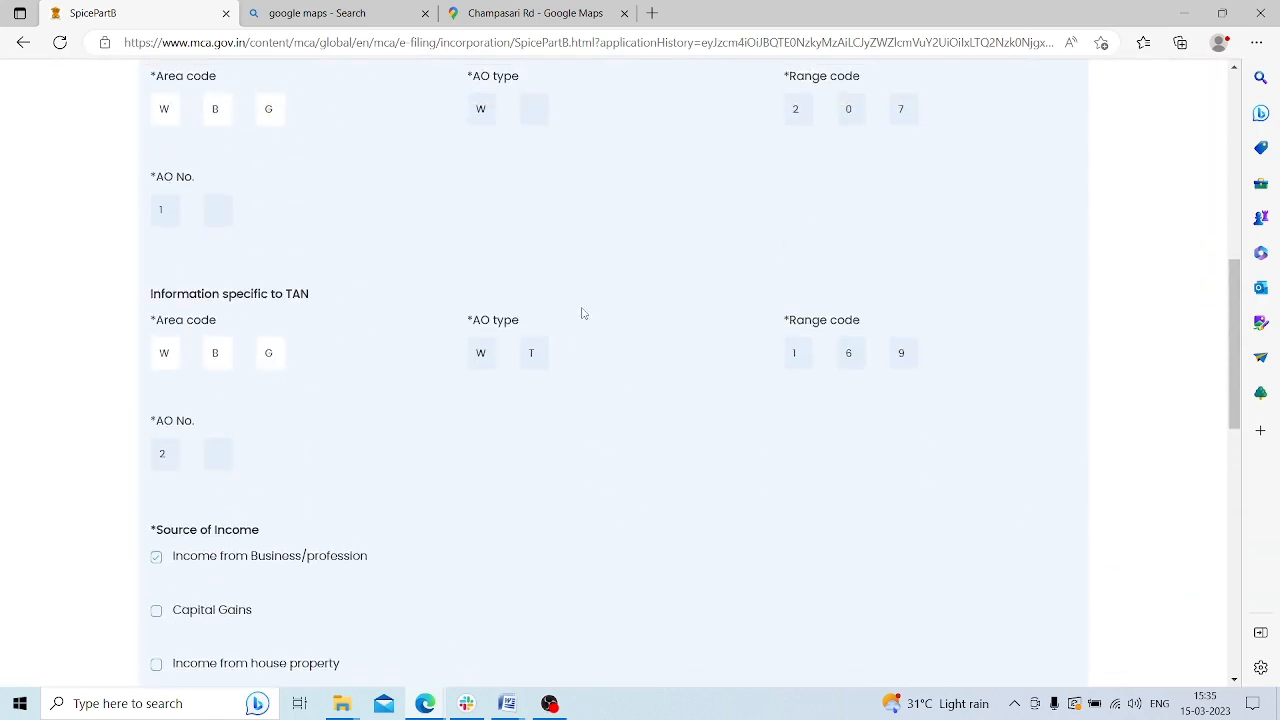
{"action": "scroll", "coordinate": [582, 312], "scroll_direction": "down", "scroll_amount": 3}
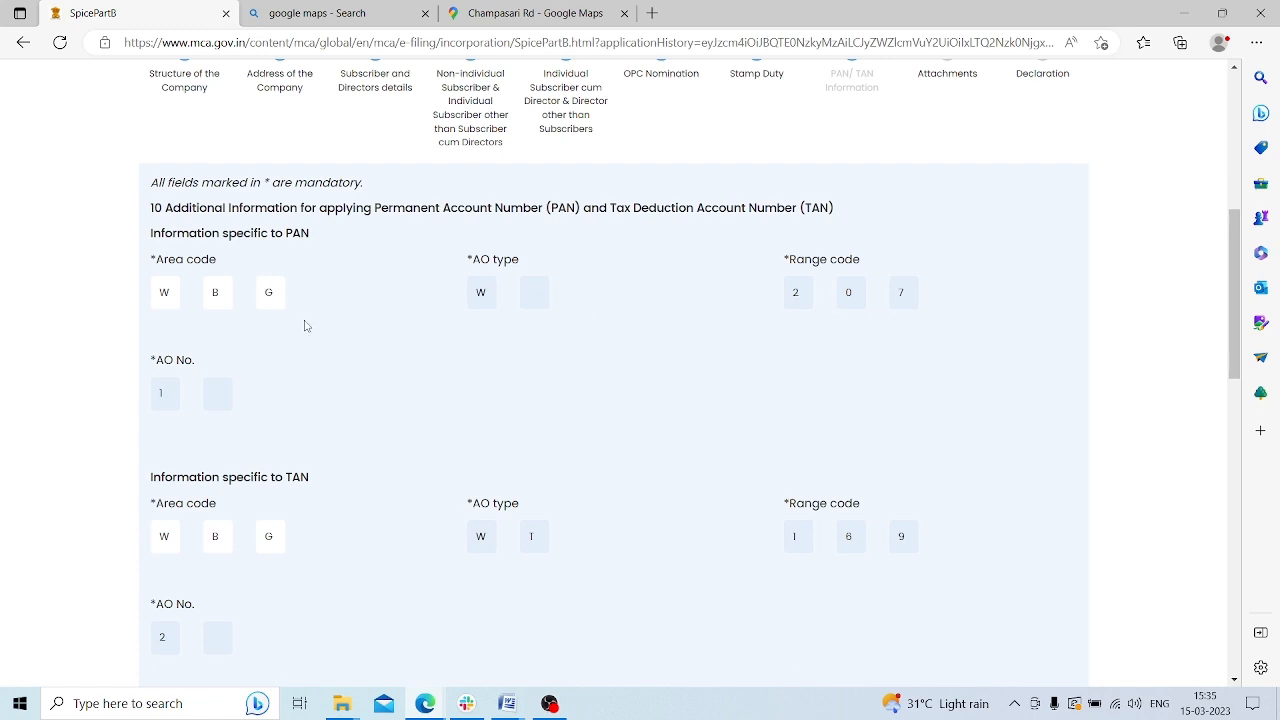
{"action": "left_click", "coordinate": [648, 13]}
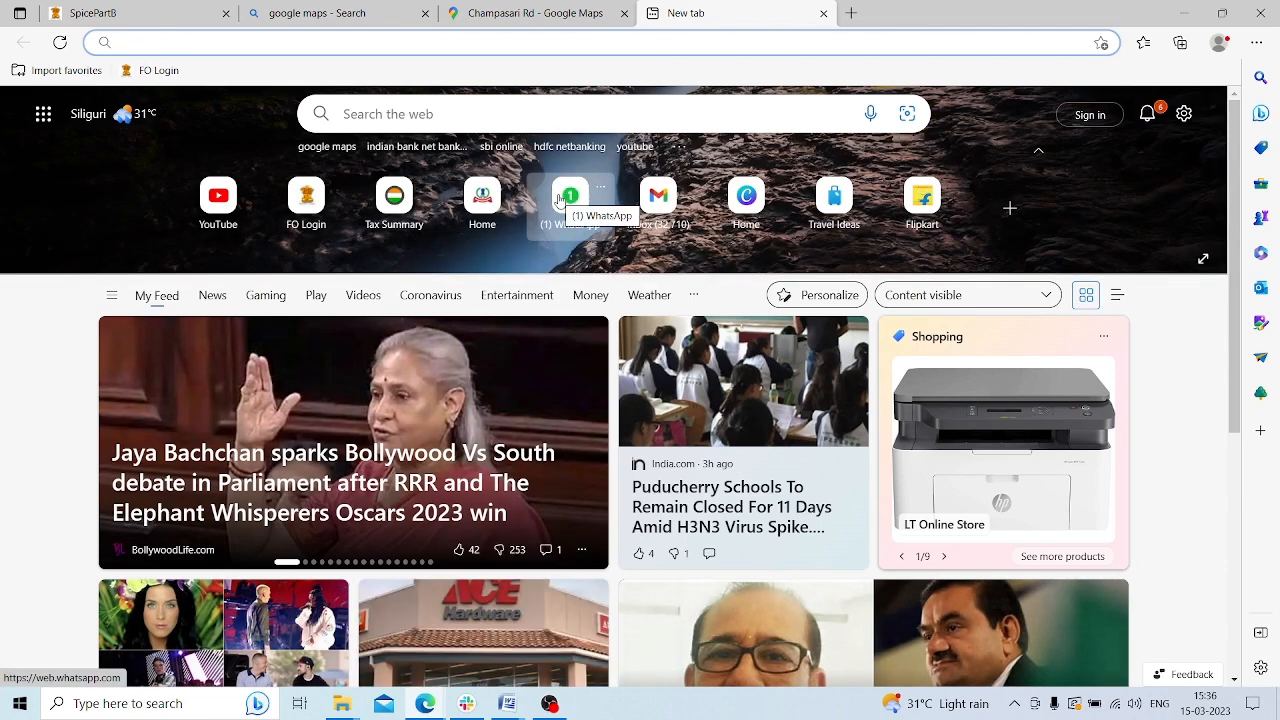
Search Bing for 'ao code' and open the 'AO Code search for PAN - NSDL' result
{"action": "type", "text": "ao code"}
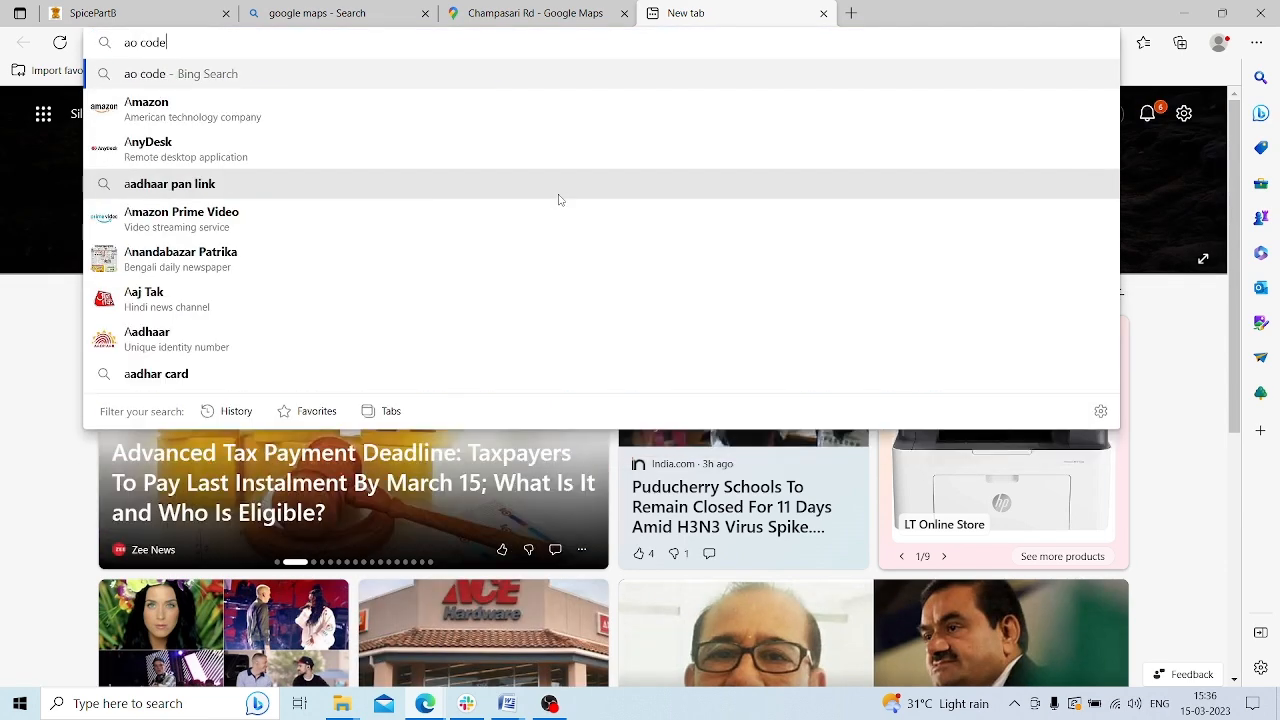
{"action": "key", "text": "Return"}
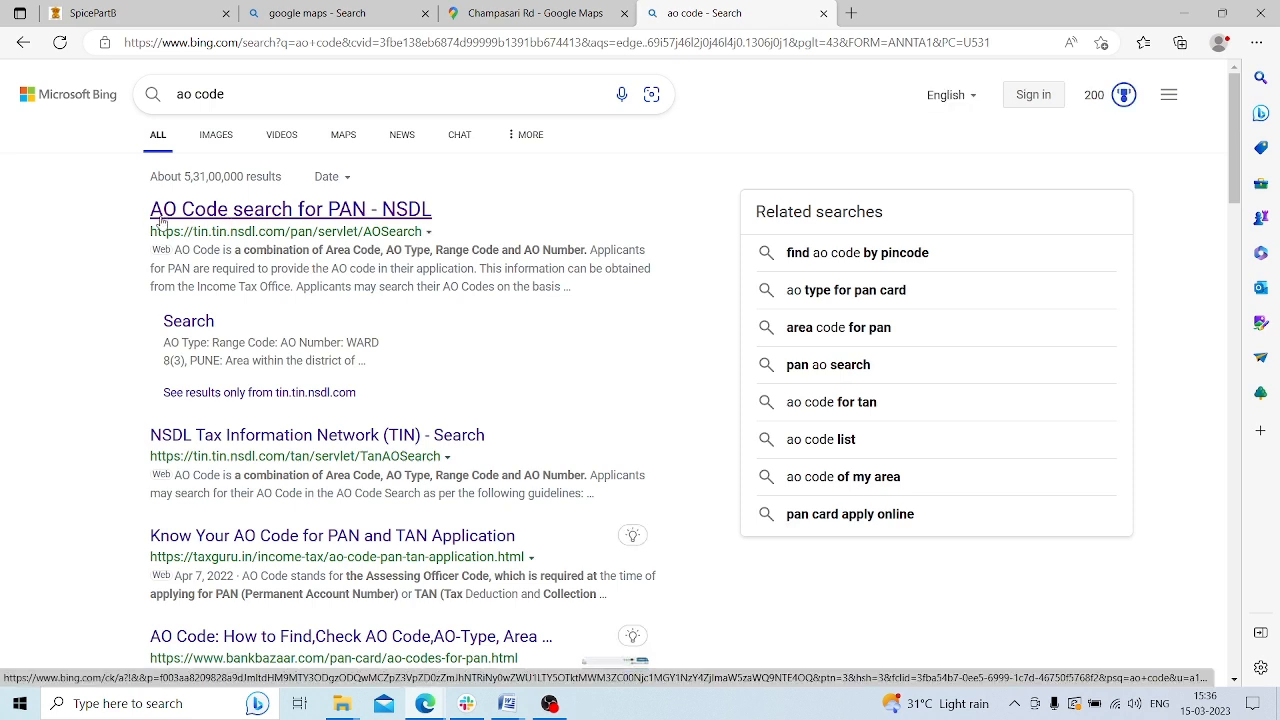
{"action": "left_click", "coordinate": [357, 211]}
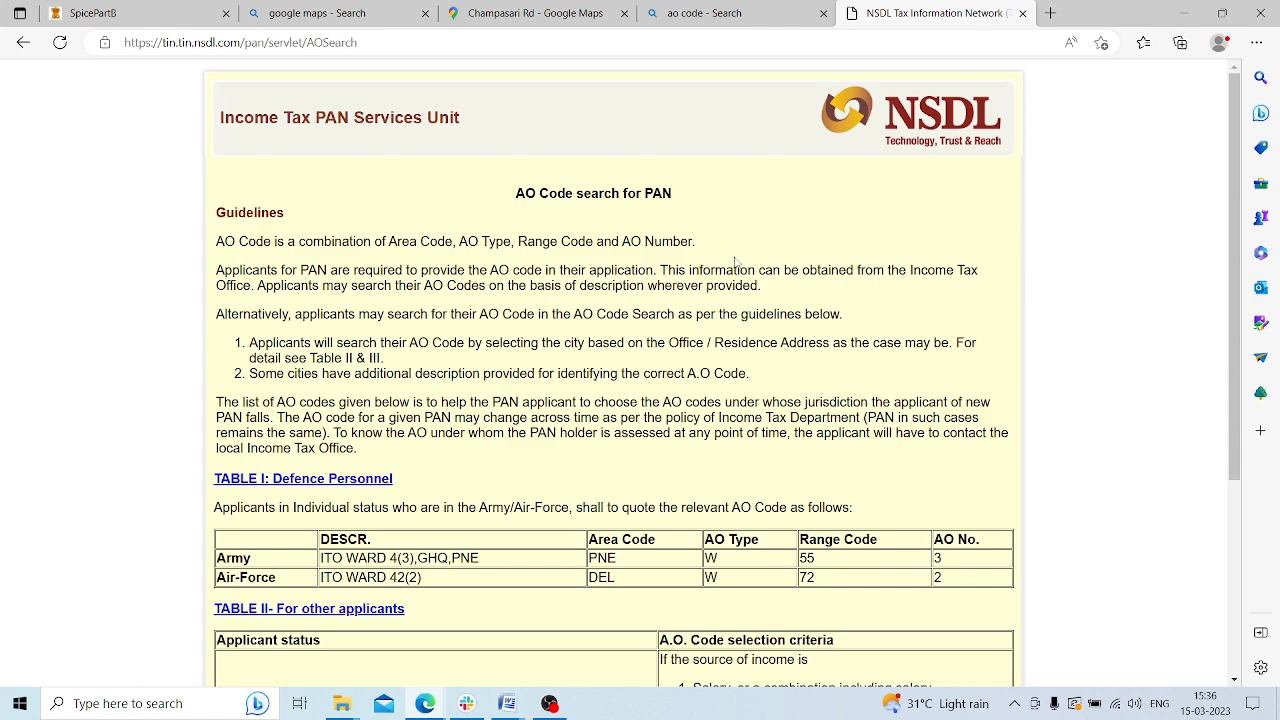
List Siliguri's AO codes, confirm WARD 1(1) is WBG/W/207/1, and go back to SpicePartB
{"action": "scroll", "coordinate": [735, 263], "scroll_direction": "down", "scroll_amount": 3}
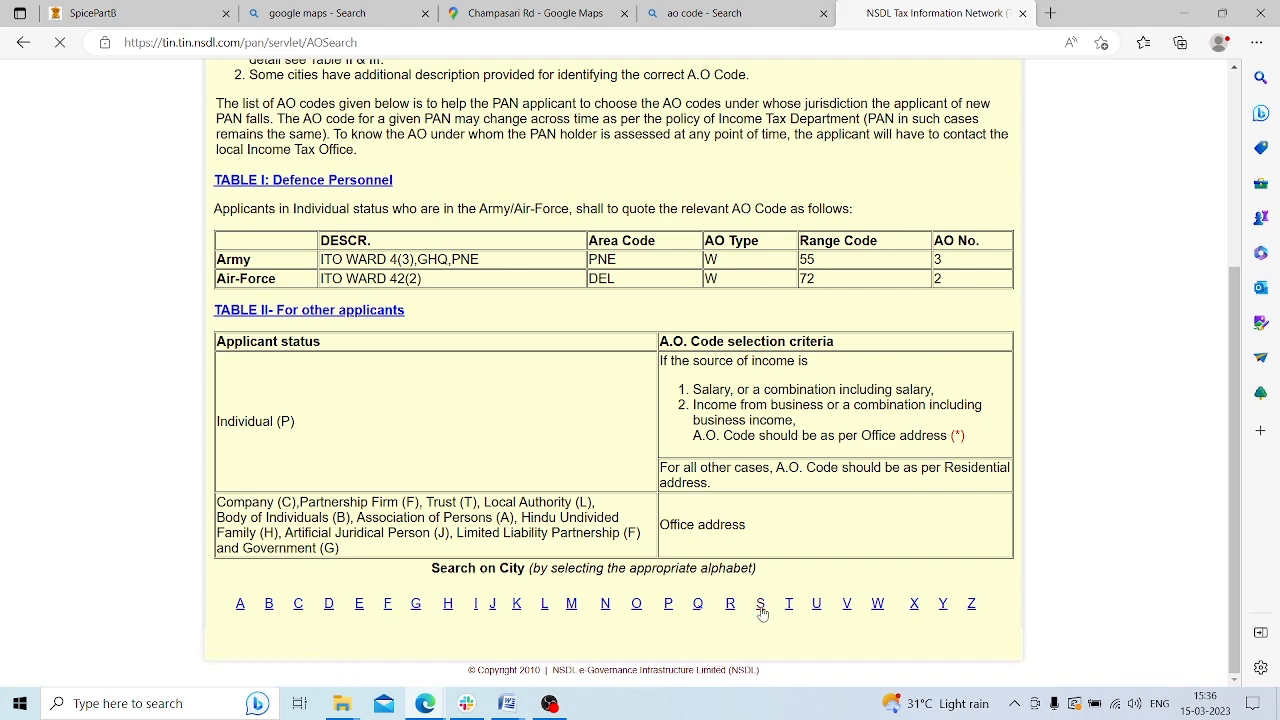
{"action": "left_click", "coordinate": [761, 609]}
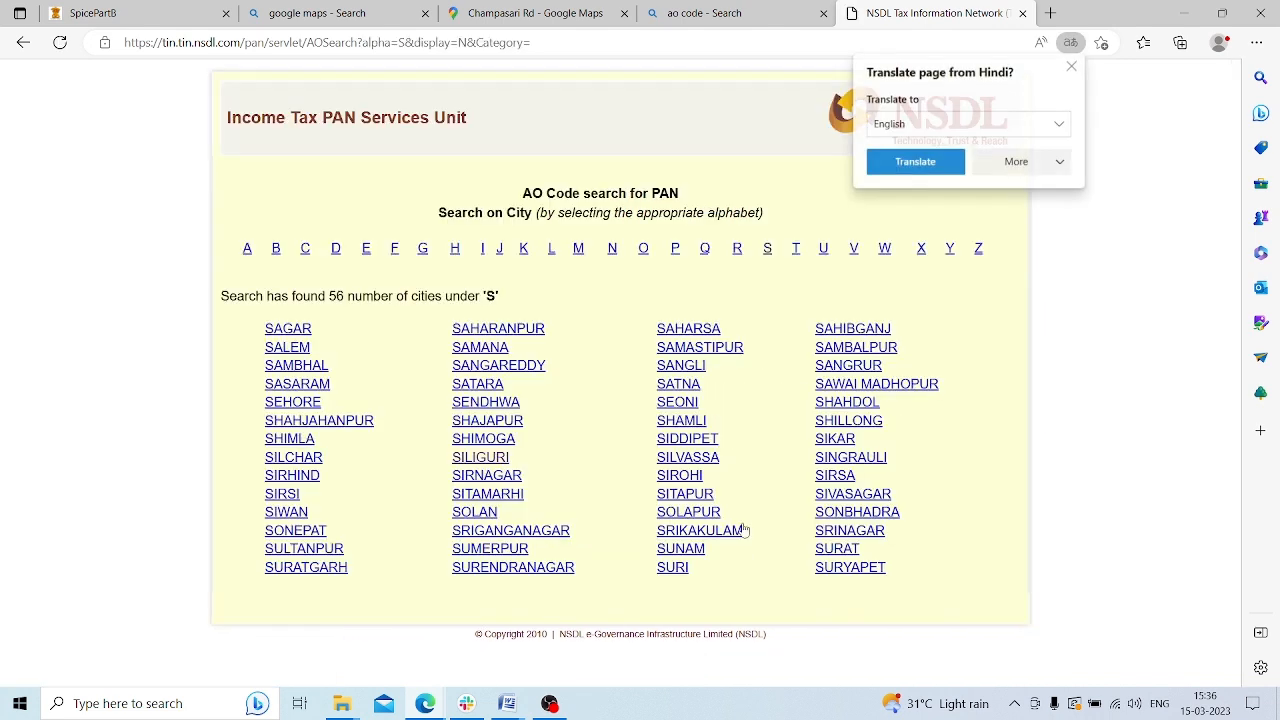
{"action": "left_click", "coordinate": [490, 460]}
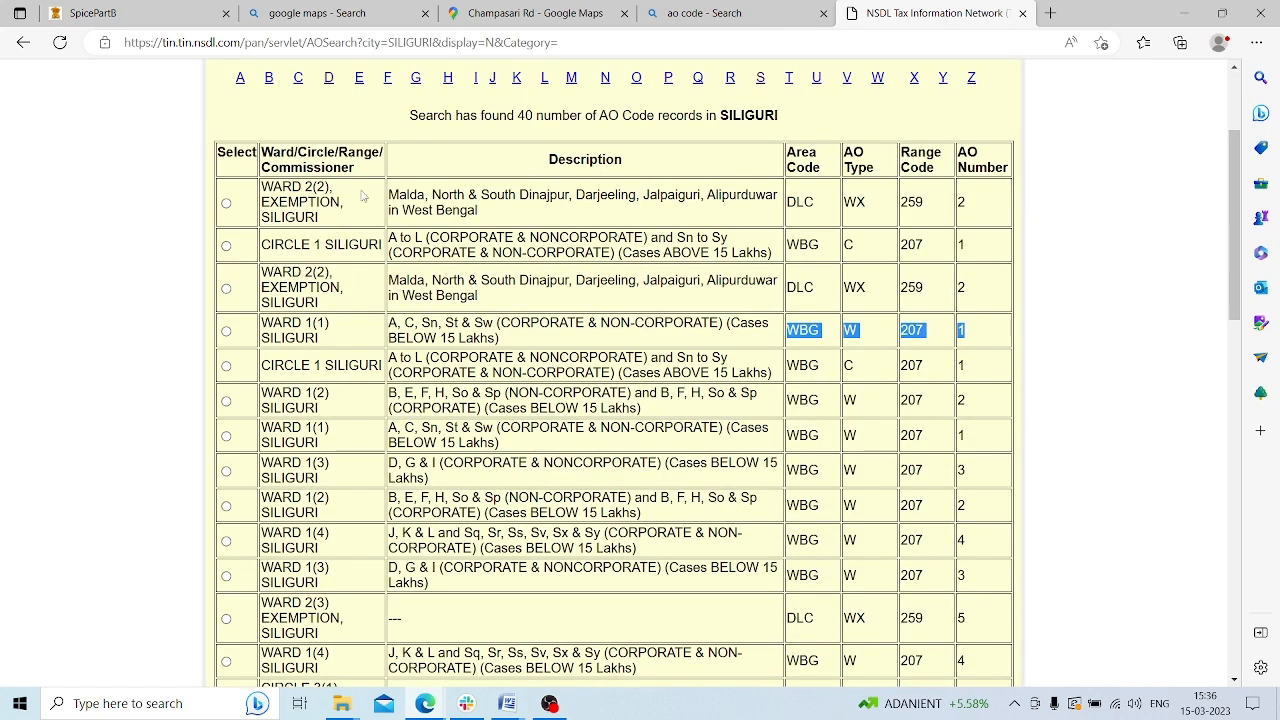
{"action": "scroll", "coordinate": [444, 232], "scroll_direction": "down", "scroll_amount": 5}
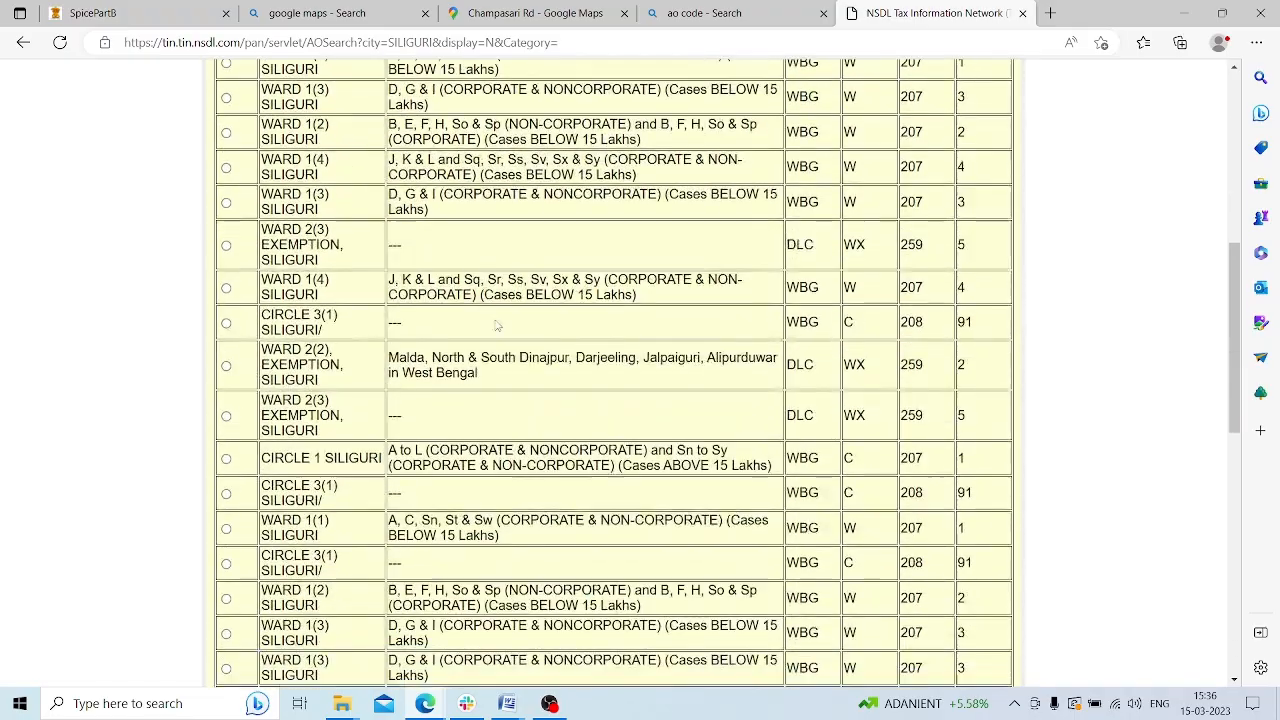
{"action": "scroll", "coordinate": [505, 490], "scroll_direction": "up", "scroll_amount": 5}
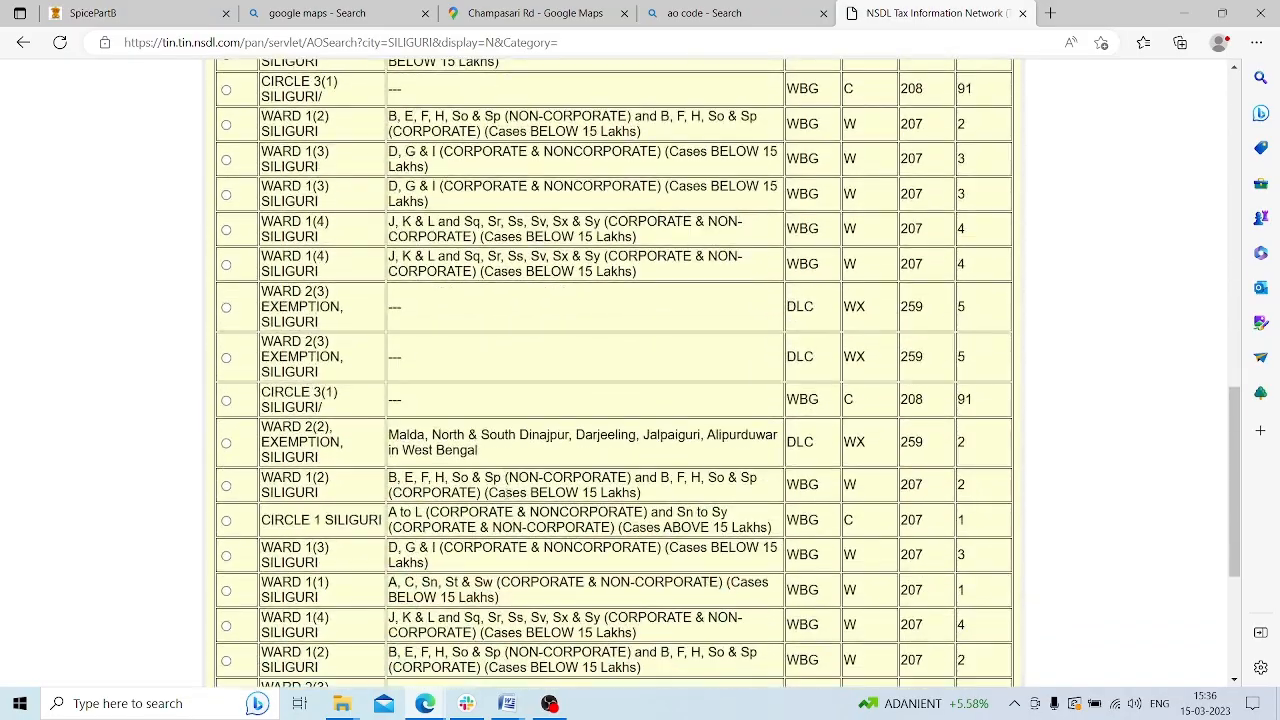
{"action": "scroll", "coordinate": [507, 492], "scroll_direction": "up", "scroll_amount": 5}
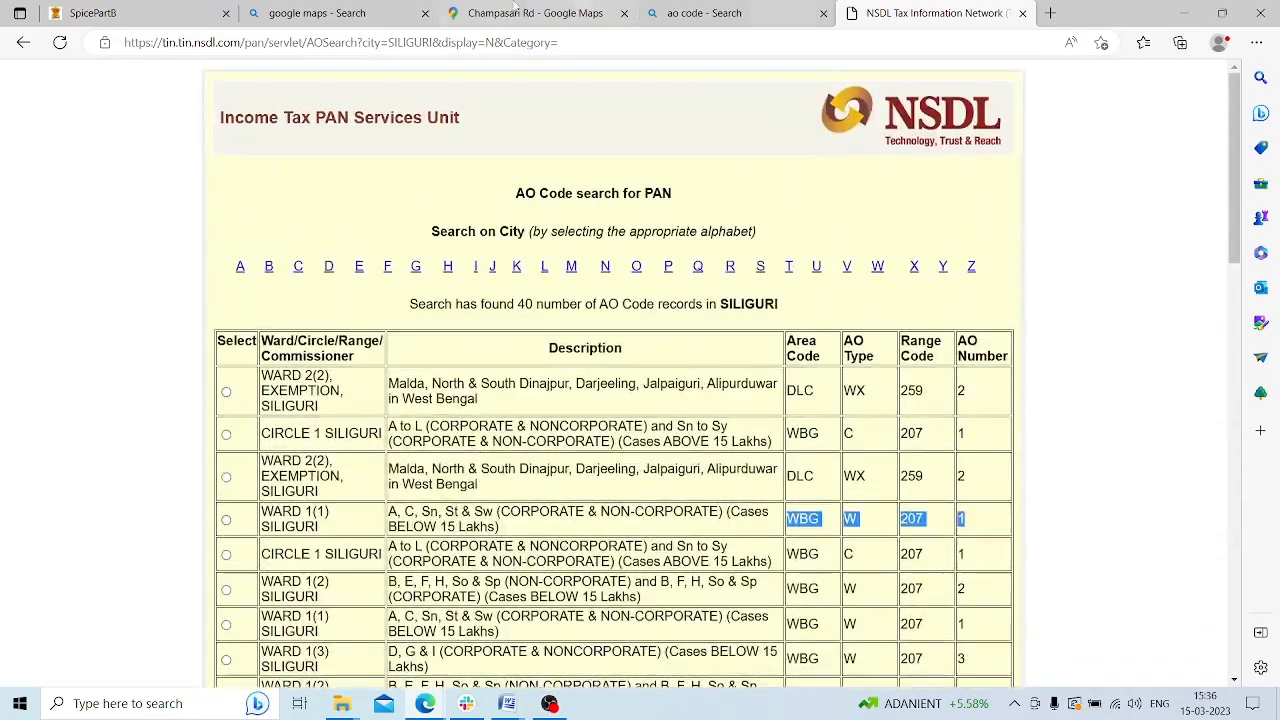
{"action": "left_click", "coordinate": [93, 13]}
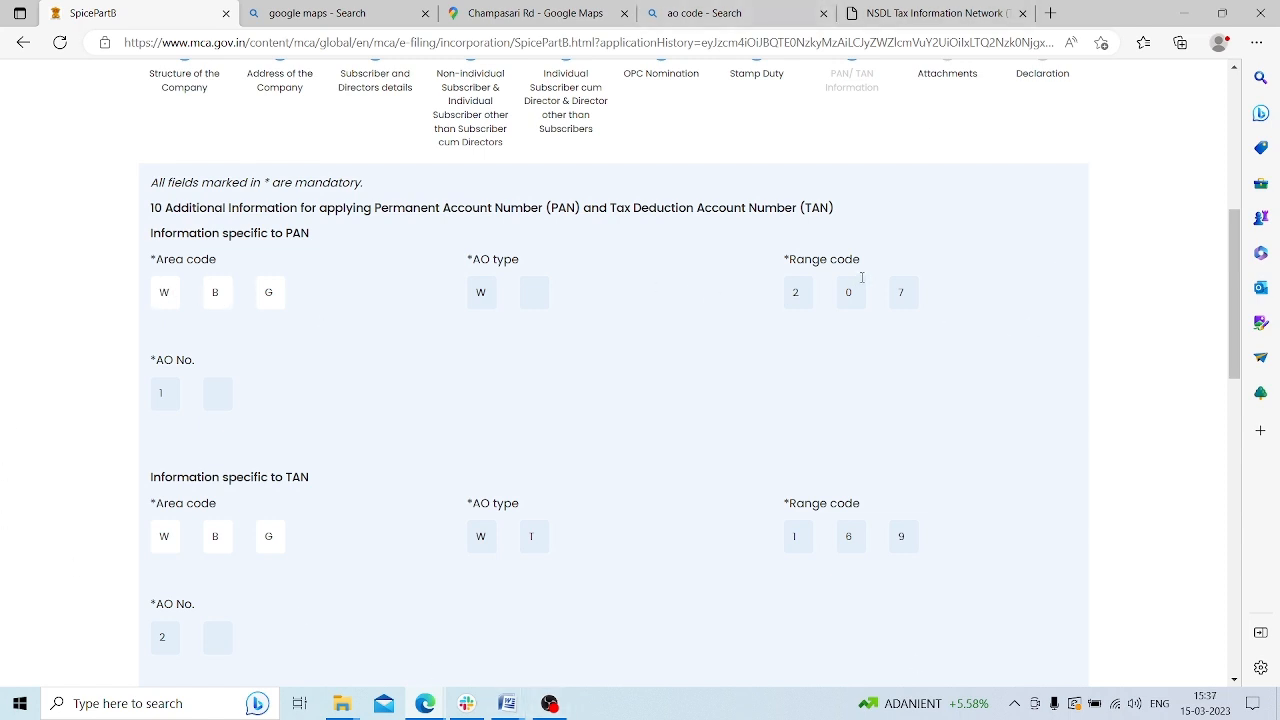
Check the ticked business/profession and other-source income and business code 20, then open a new tab
{"action": "scroll", "coordinate": [395, 430], "scroll_direction": "down", "scroll_amount": 1}
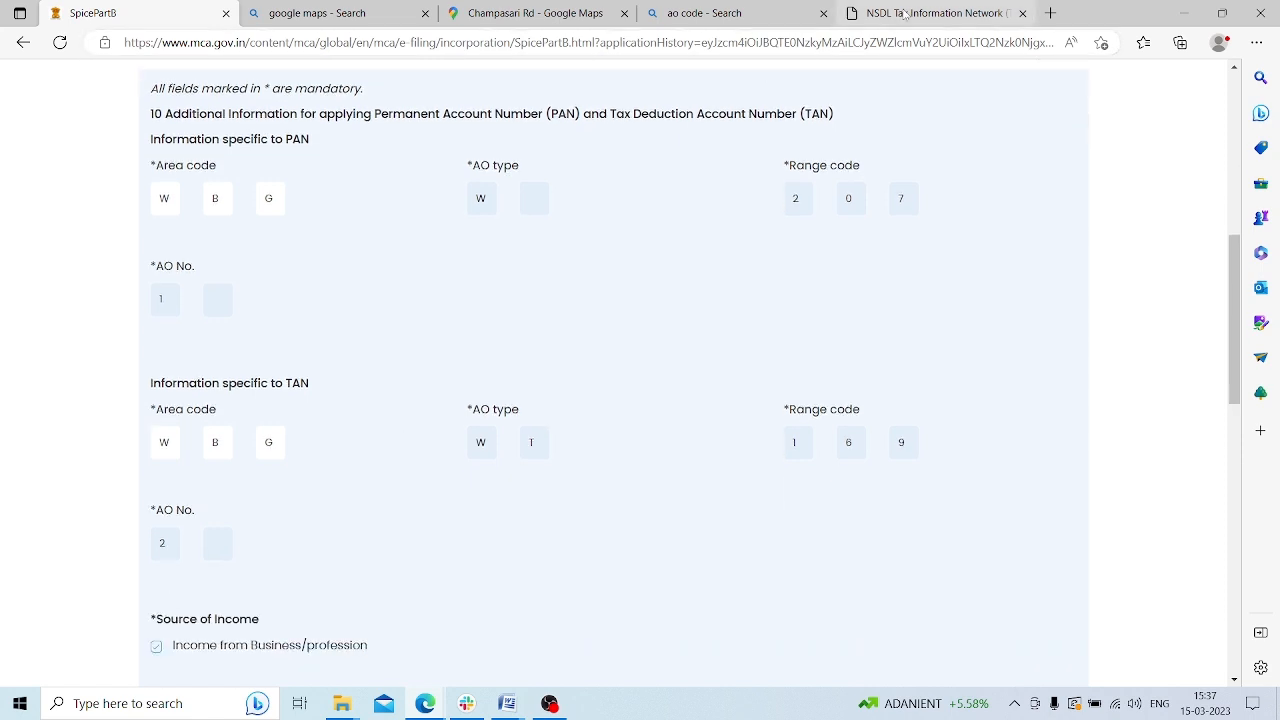
{"action": "scroll", "coordinate": [288, 342], "scroll_direction": "down", "scroll_amount": 1}
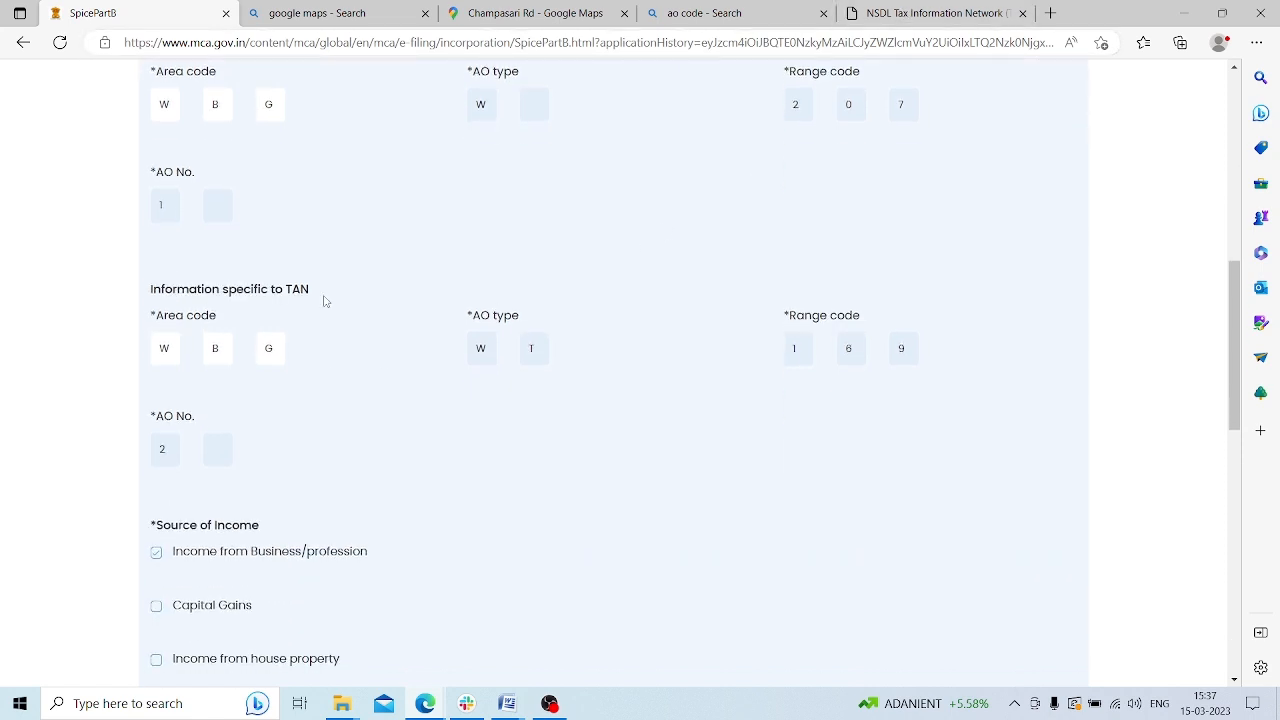
{"action": "scroll", "coordinate": [1200, 357], "scroll_direction": "down", "scroll_amount": 2}
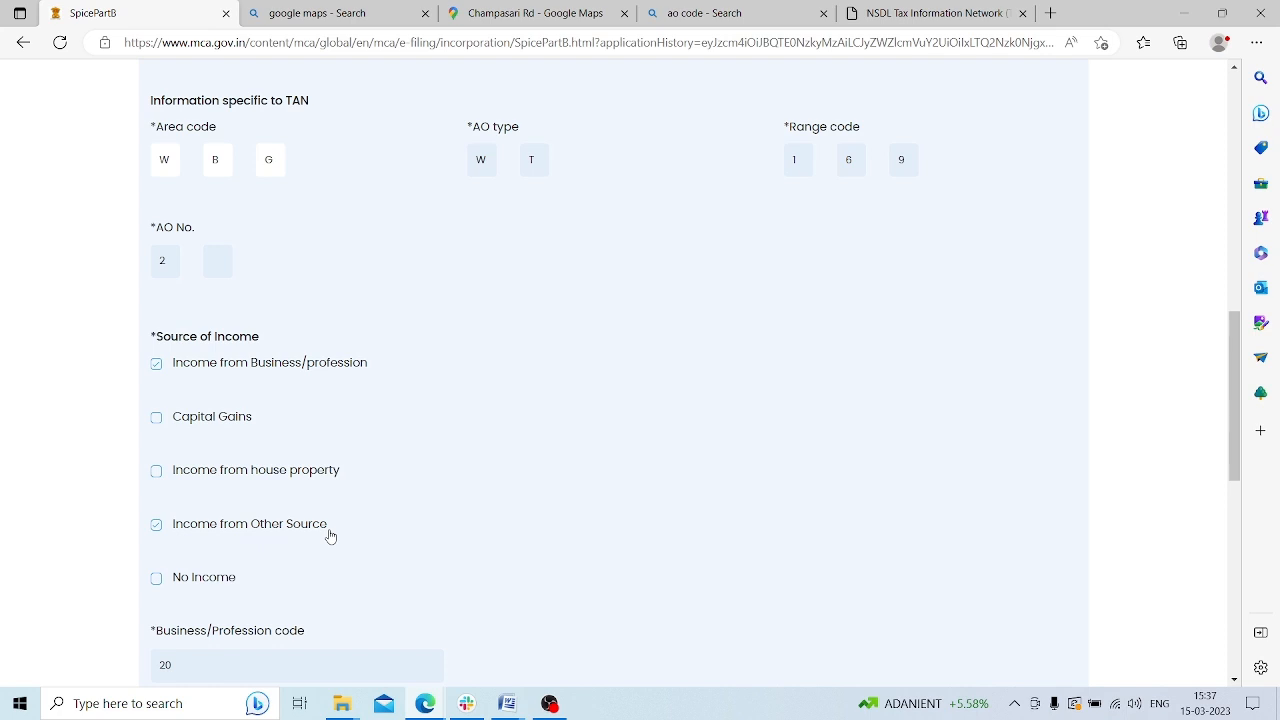
{"action": "scroll", "coordinate": [315, 525], "scroll_direction": "down", "scroll_amount": 1}
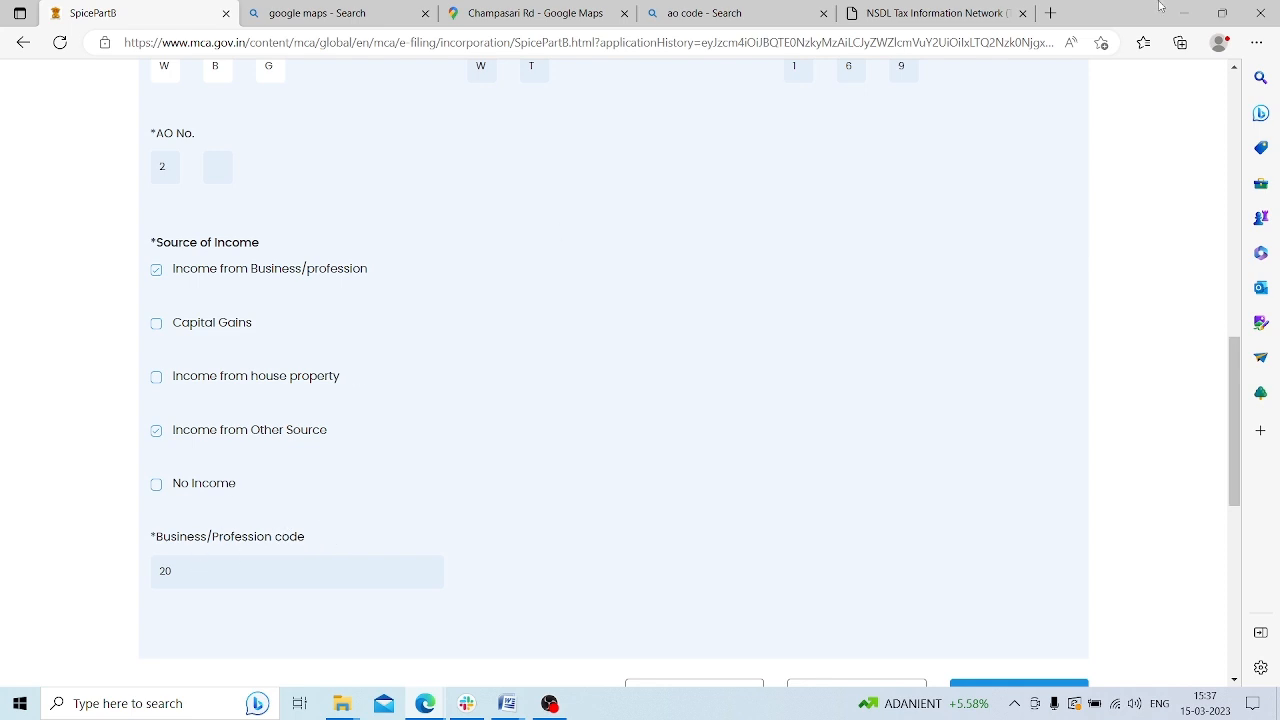
{"action": "left_click", "coordinate": [1052, 13]}
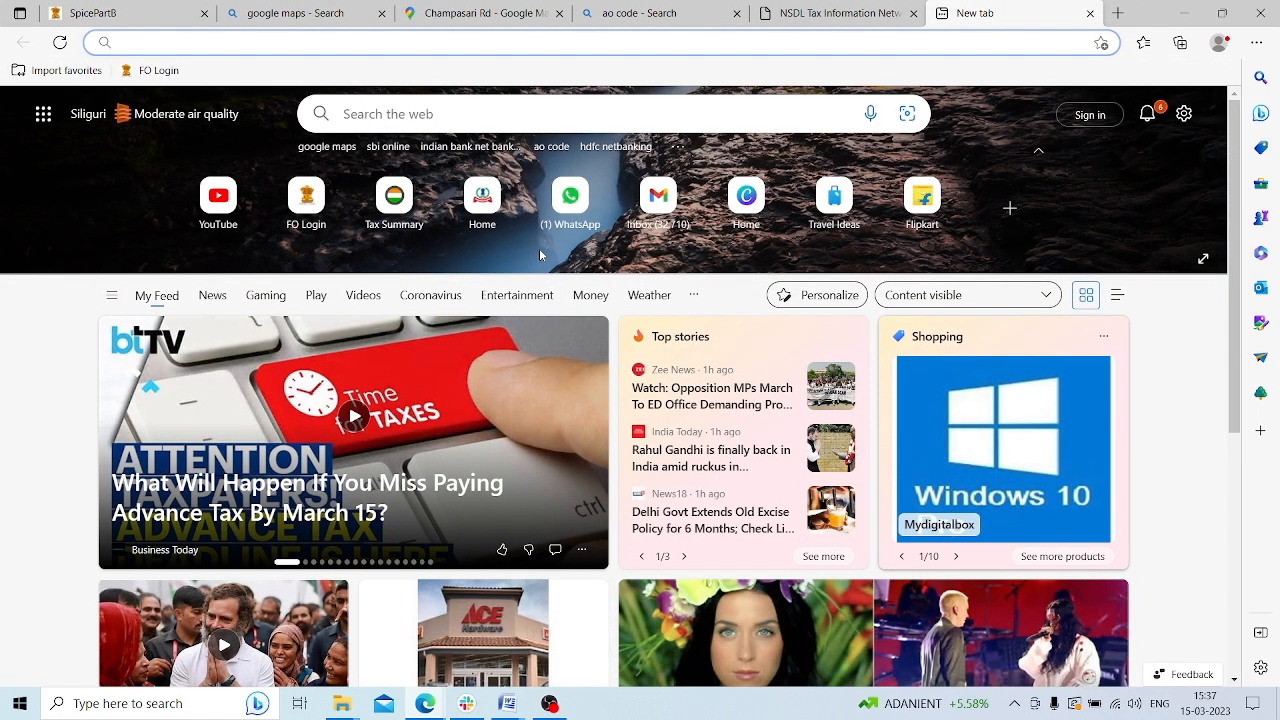
Search 'mca business profession code', confirm code 20 is 'Others', and switch back to SpicePartB
{"action": "type", "text": "mca busi"}
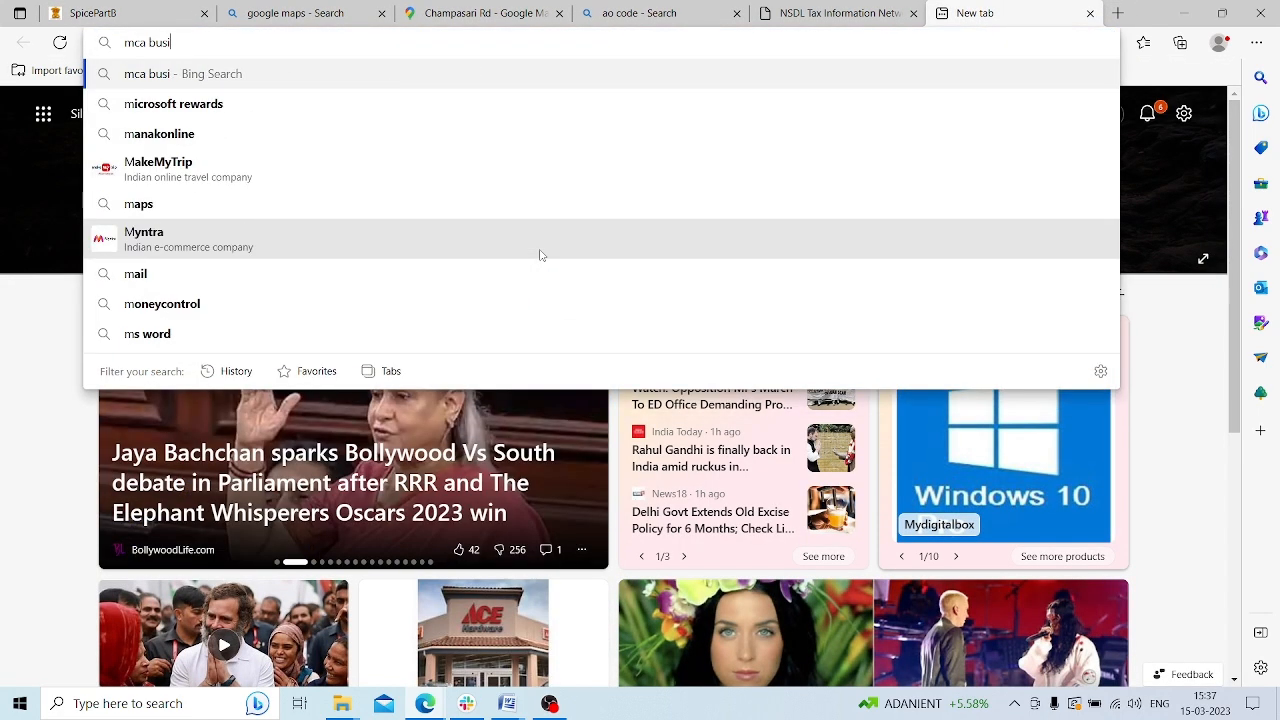
{"action": "type", "text": "ness professio"}
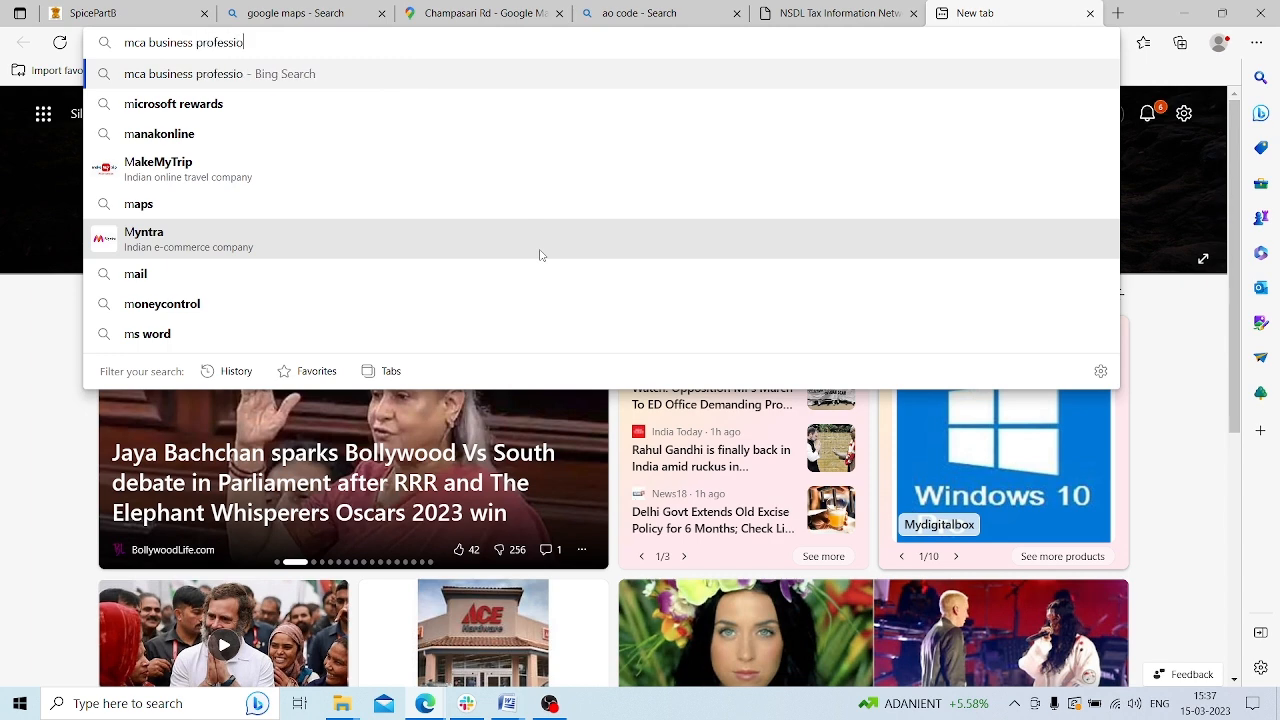
{"action": "type", "text": "n code"}
{"action": "key", "text": "Return"}
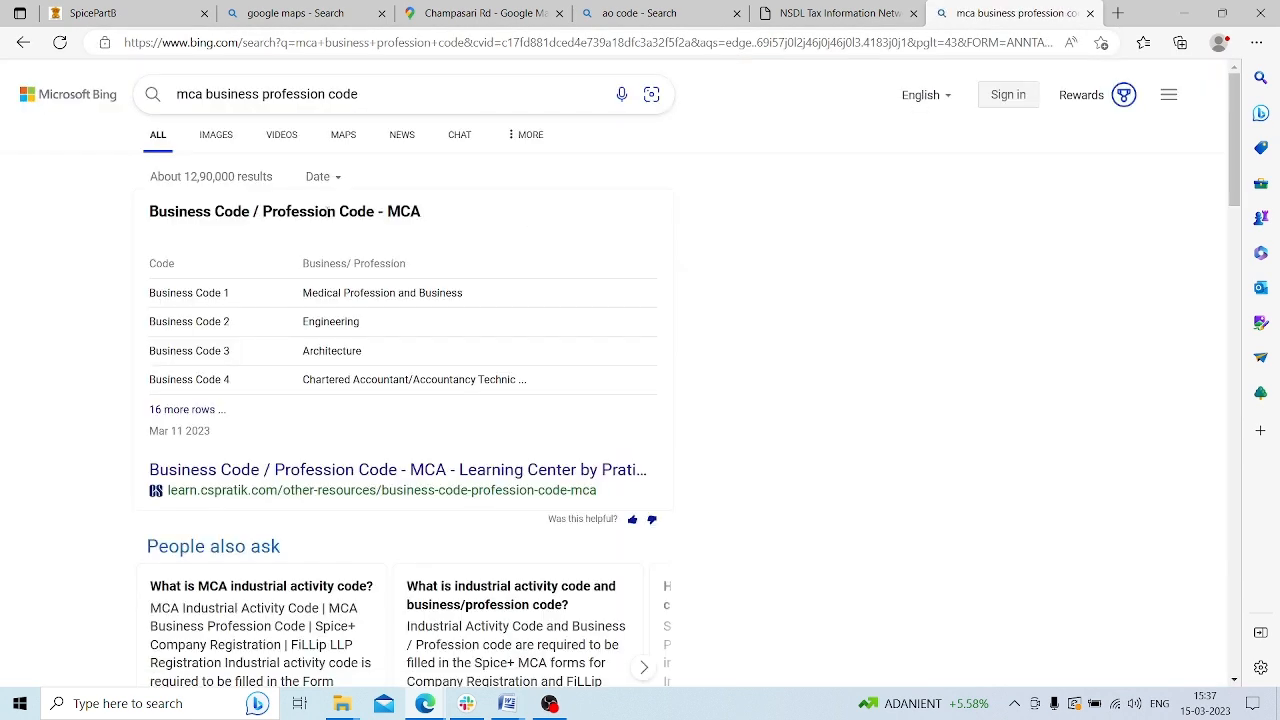
{"action": "left_click", "coordinate": [337, 472]}
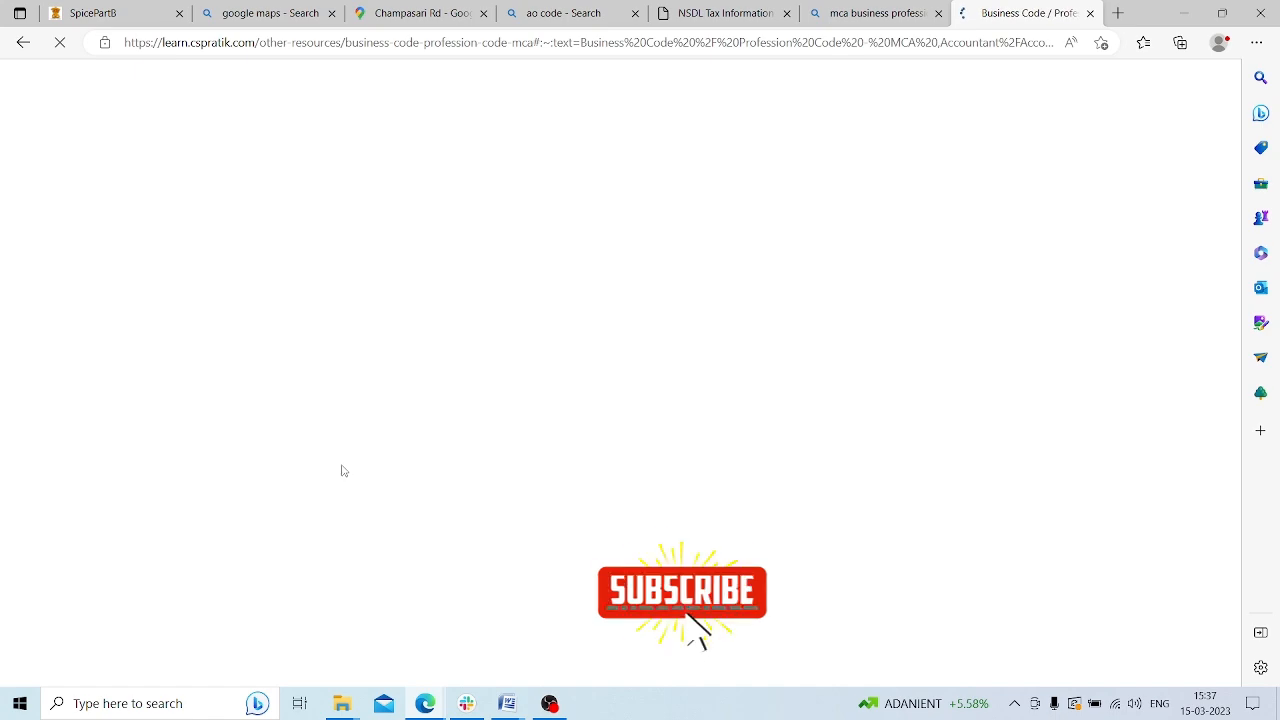
{"action": "scroll", "coordinate": [491, 366], "scroll_direction": "down", "scroll_amount": 5}
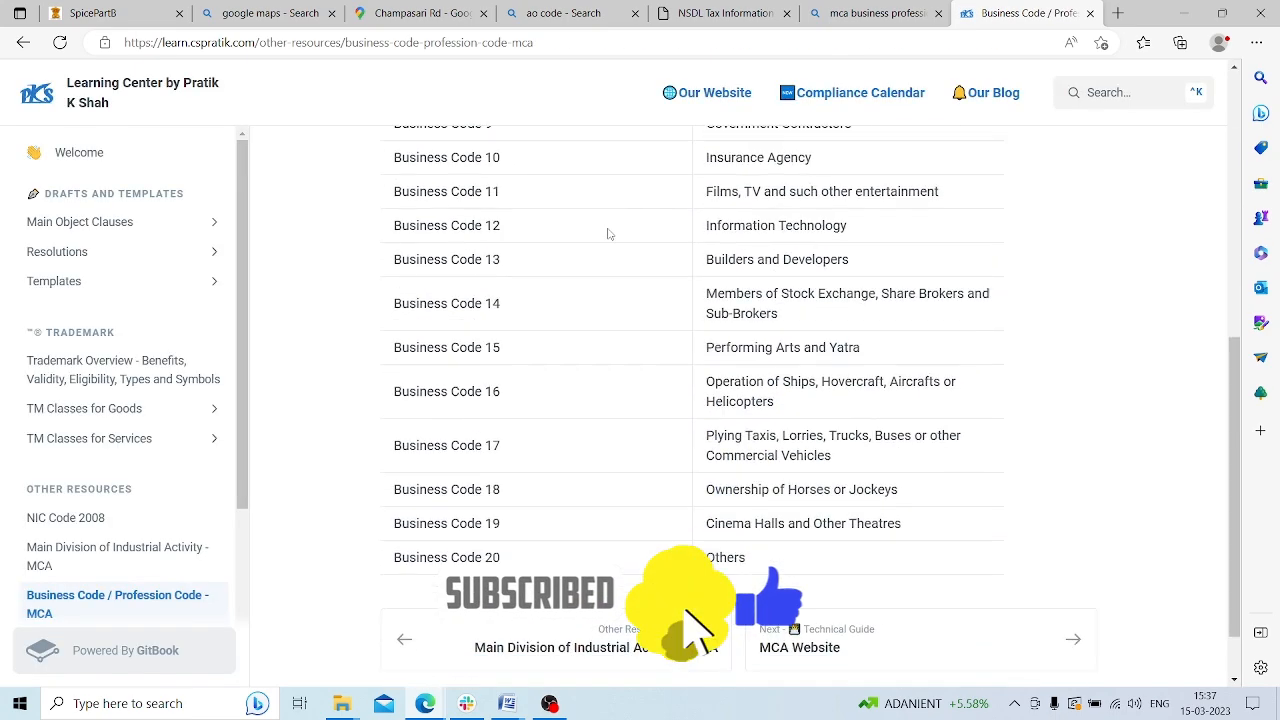
{"action": "scroll", "coordinate": [551, 334], "scroll_direction": "up", "scroll_amount": 2}
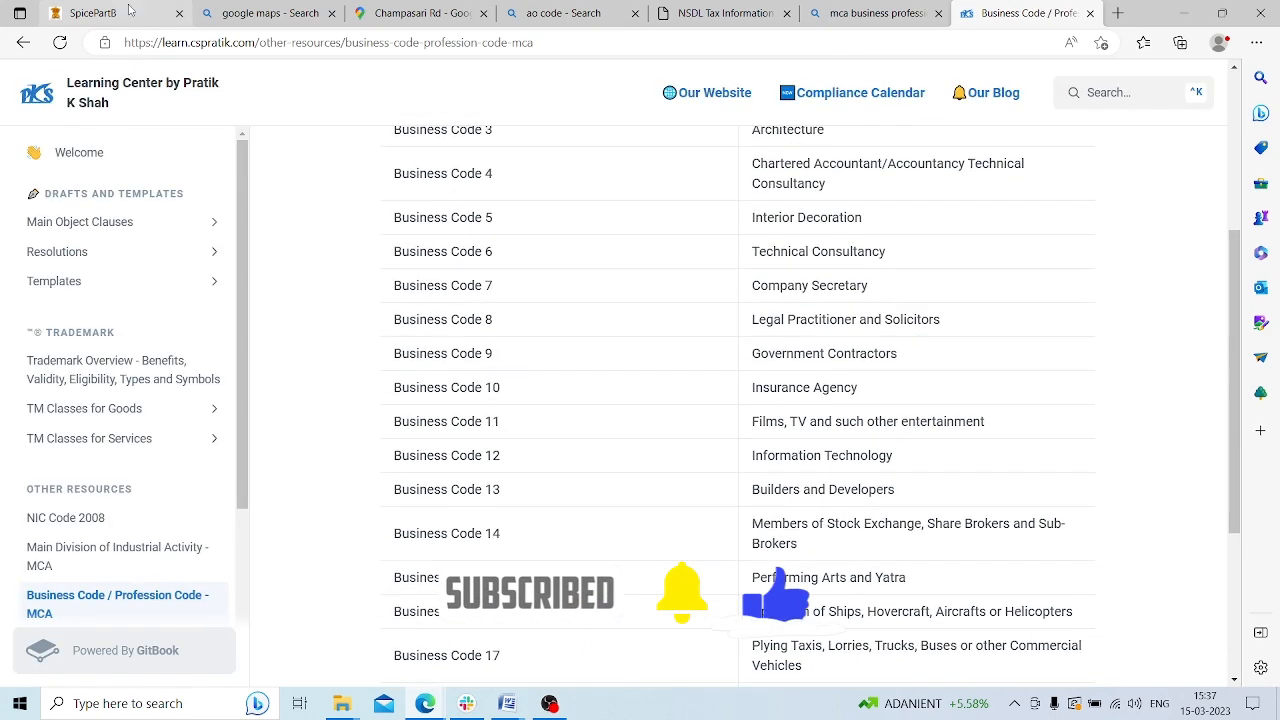
{"action": "key", "text": "ctrl+1"}
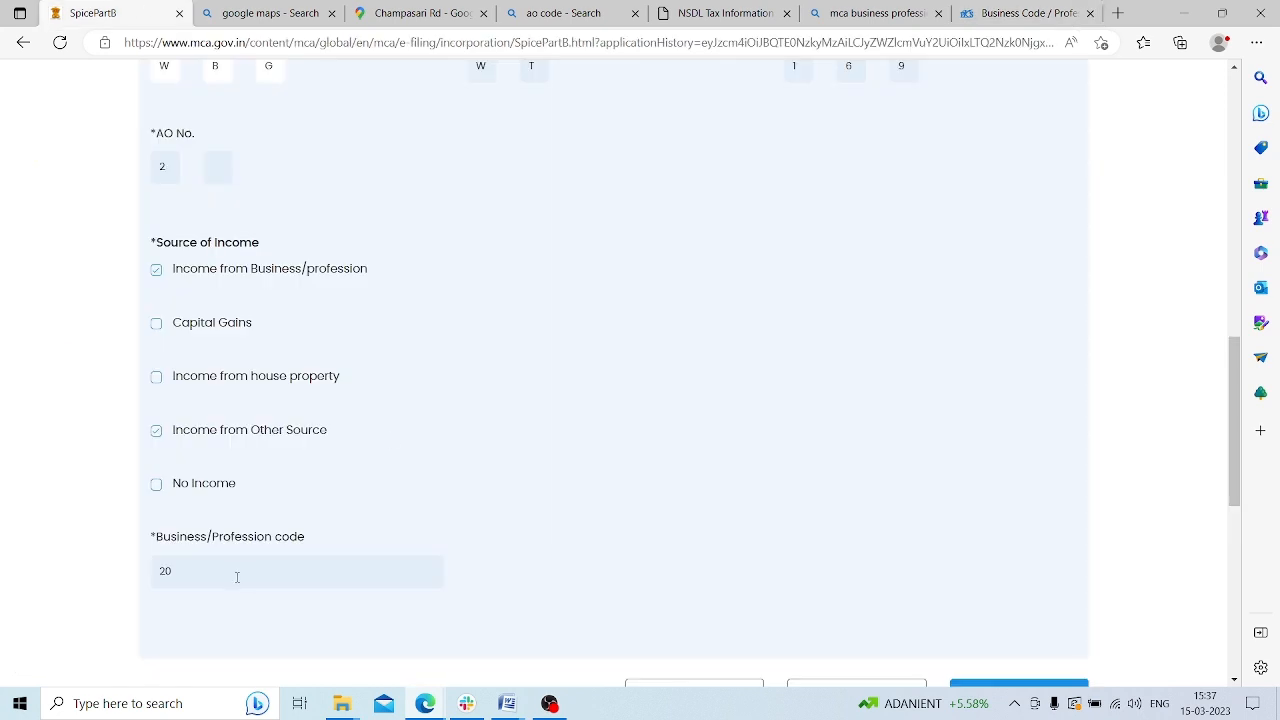
Save the PAN/TAN details with TAN WBG/WT/169/2 and dismiss the saved confirmation
{"action": "scroll", "coordinate": [286, 573], "scroll_direction": "down", "scroll_amount": 2}
{"action": "left_click", "coordinate": [863, 514]}
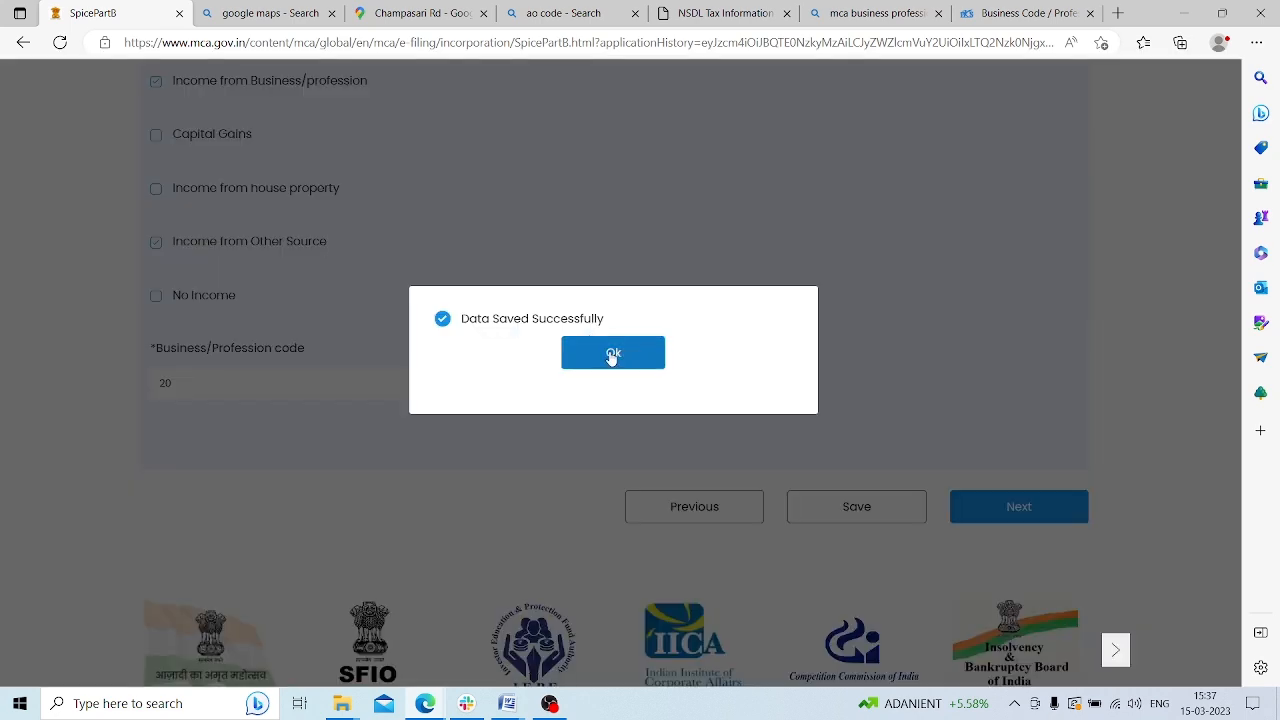
{"action": "left_click", "coordinate": [609, 353]}
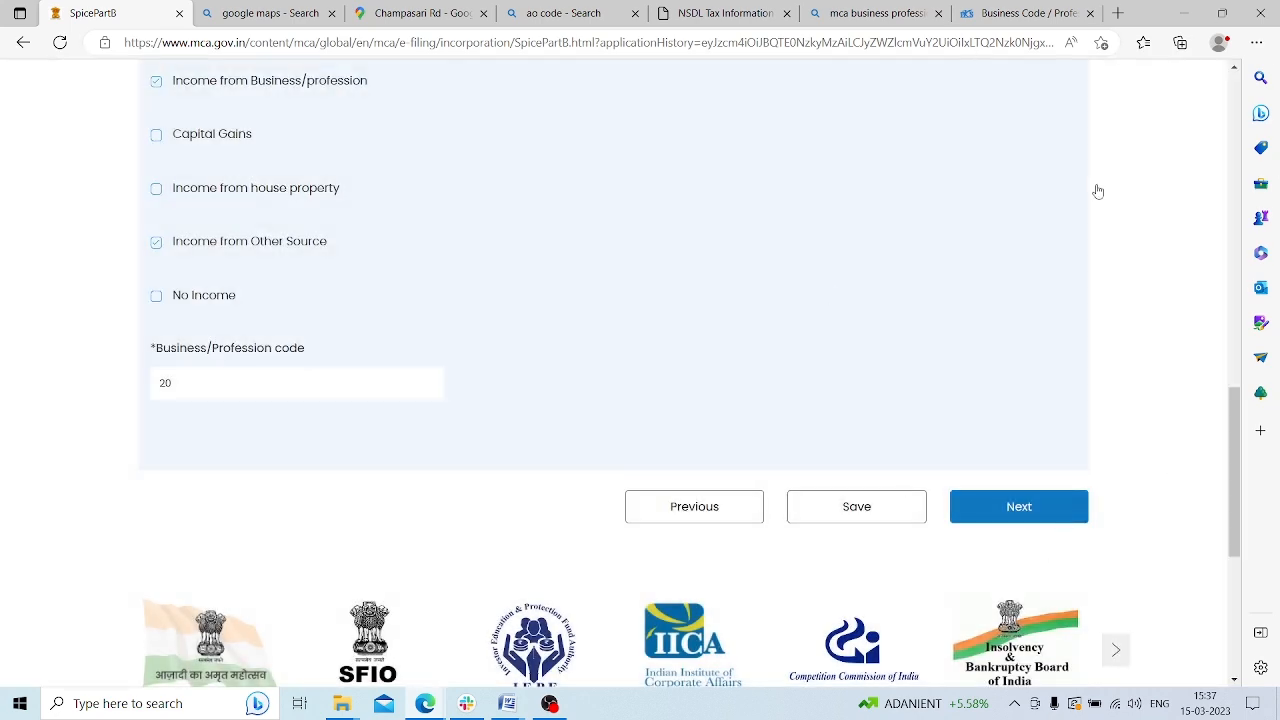
{"action": "scroll", "coordinate": [977, 266], "scroll_direction": "up", "scroll_amount": 3}
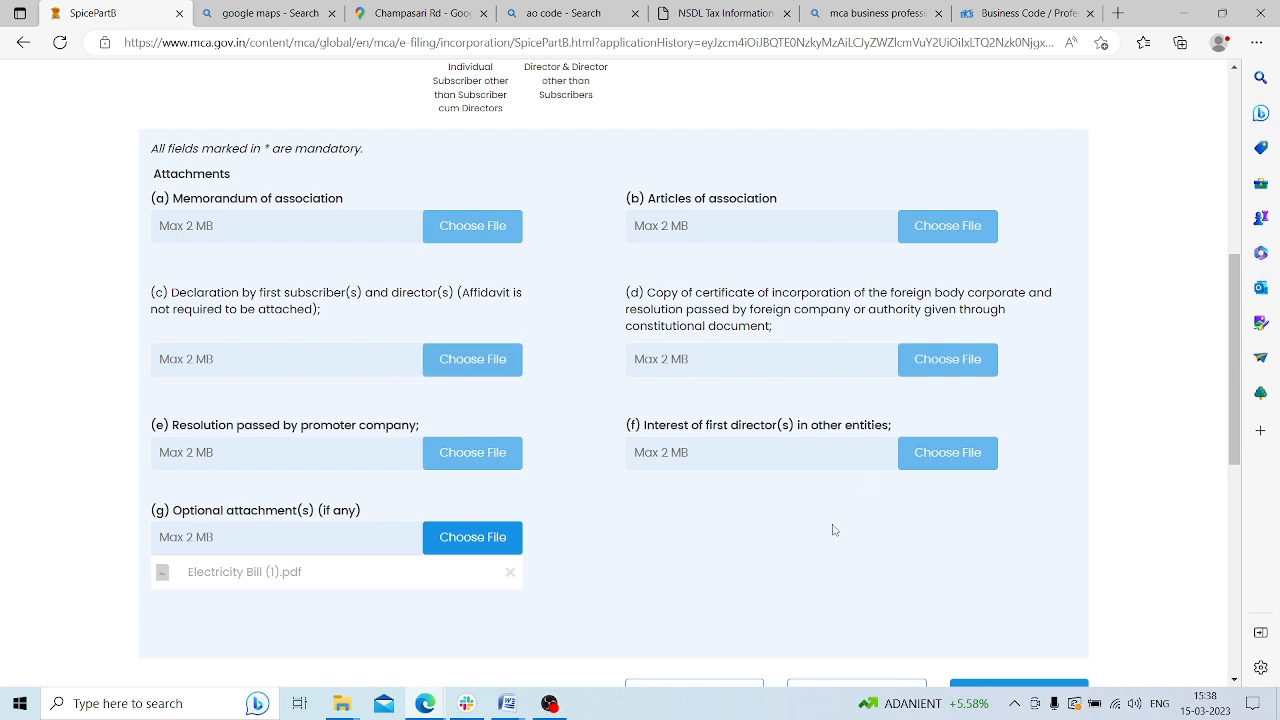
Save the Attachments page with Electricity Bill (1).pdf attached to reach the Declaration step
{"action": "scroll", "coordinate": [354, 366], "scroll_direction": "up", "scroll_amount": 2}
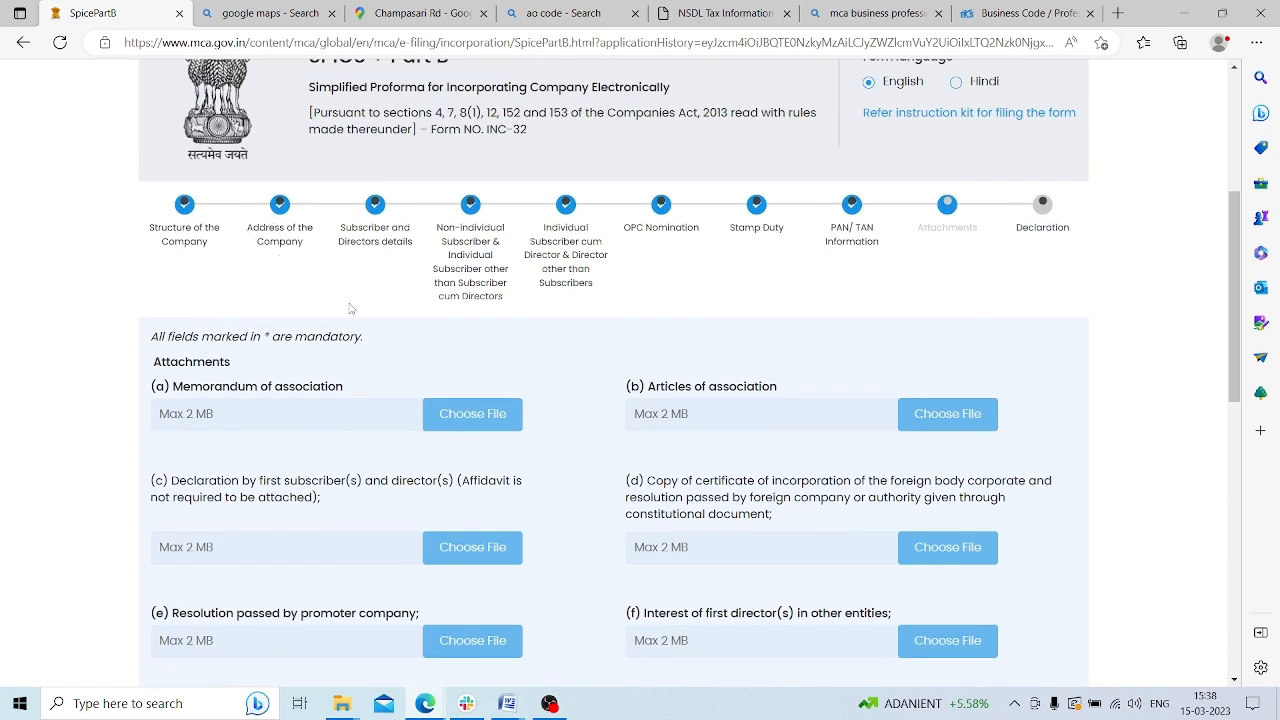
{"action": "scroll", "coordinate": [345, 305], "scroll_direction": "down", "scroll_amount": 2}
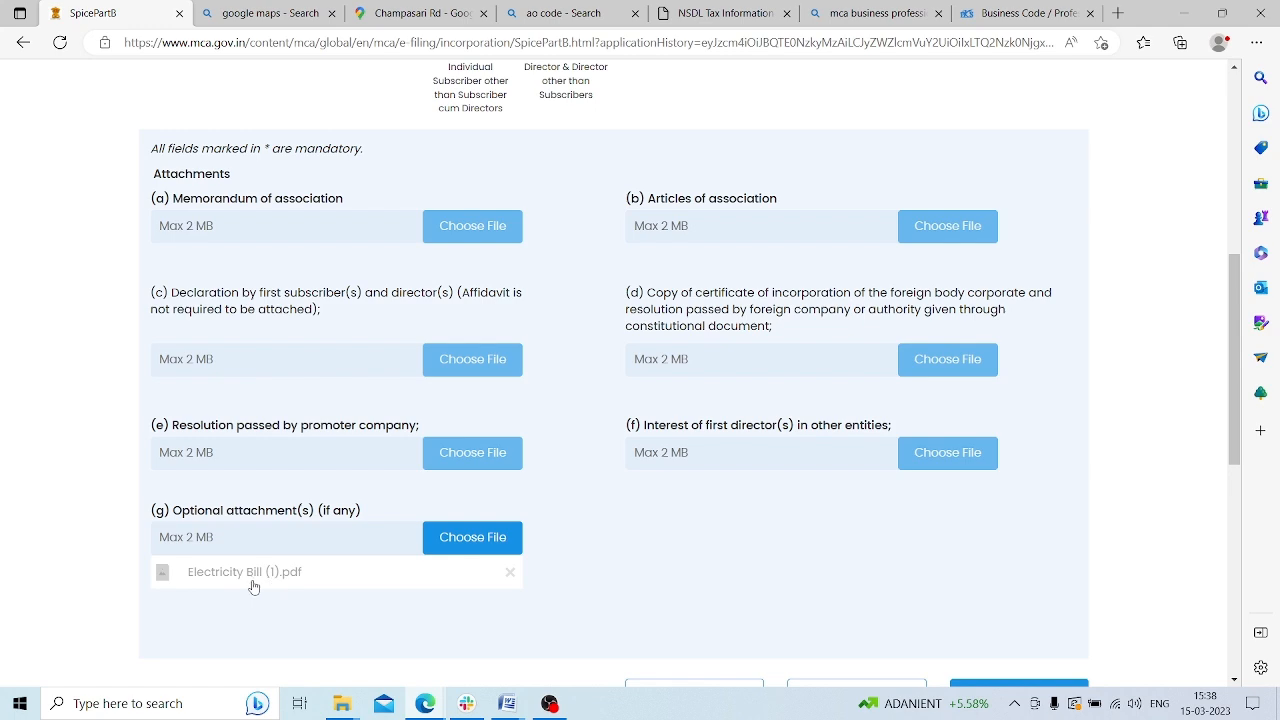
{"action": "scroll", "coordinate": [179, 142], "scroll_direction": "up", "scroll_amount": 1}
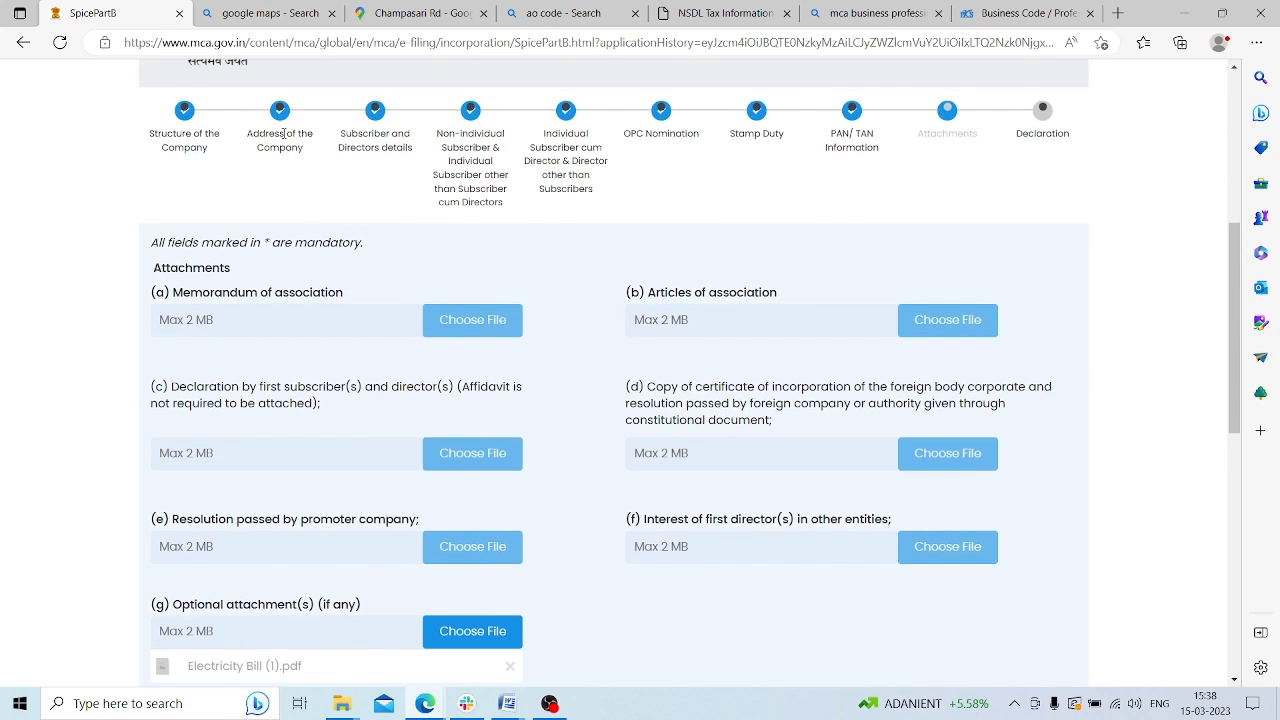
{"action": "scroll", "coordinate": [503, 491], "scroll_direction": "down", "scroll_amount": 1}
{"action": "scroll", "coordinate": [343, 235], "scroll_direction": "up", "scroll_amount": 1}
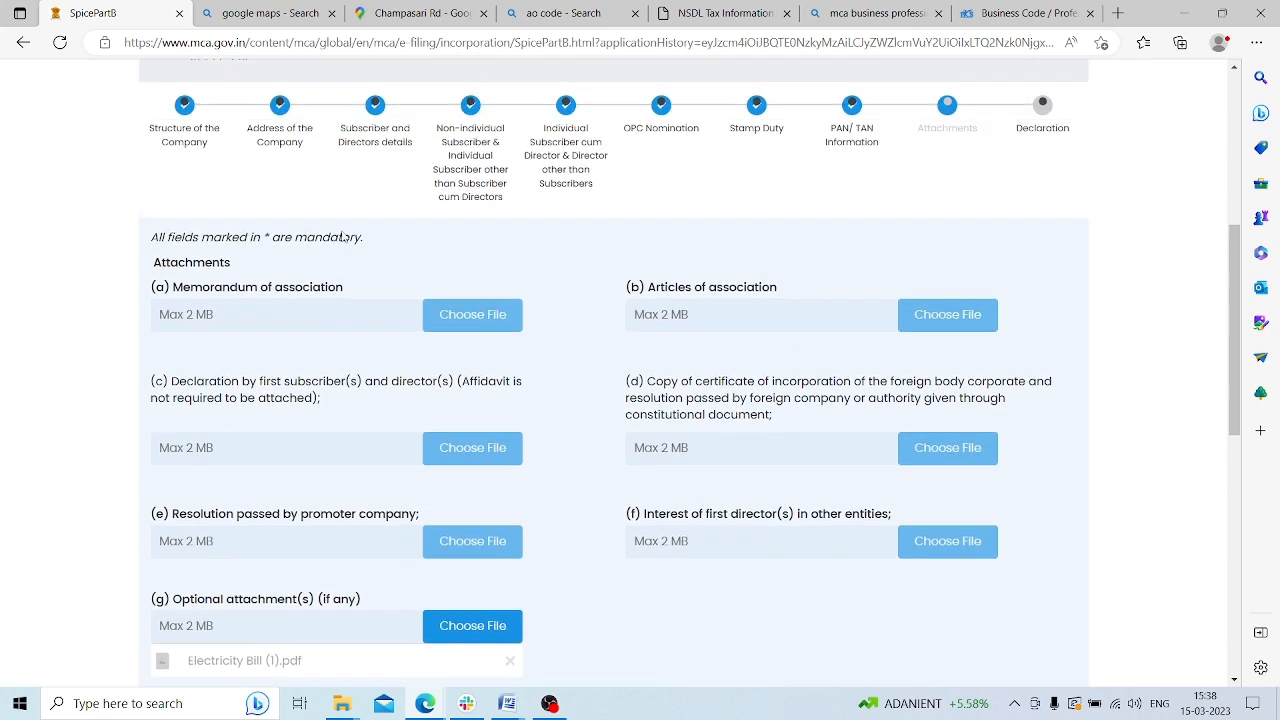
{"action": "scroll", "coordinate": [543, 400], "scroll_direction": "down", "scroll_amount": 1}
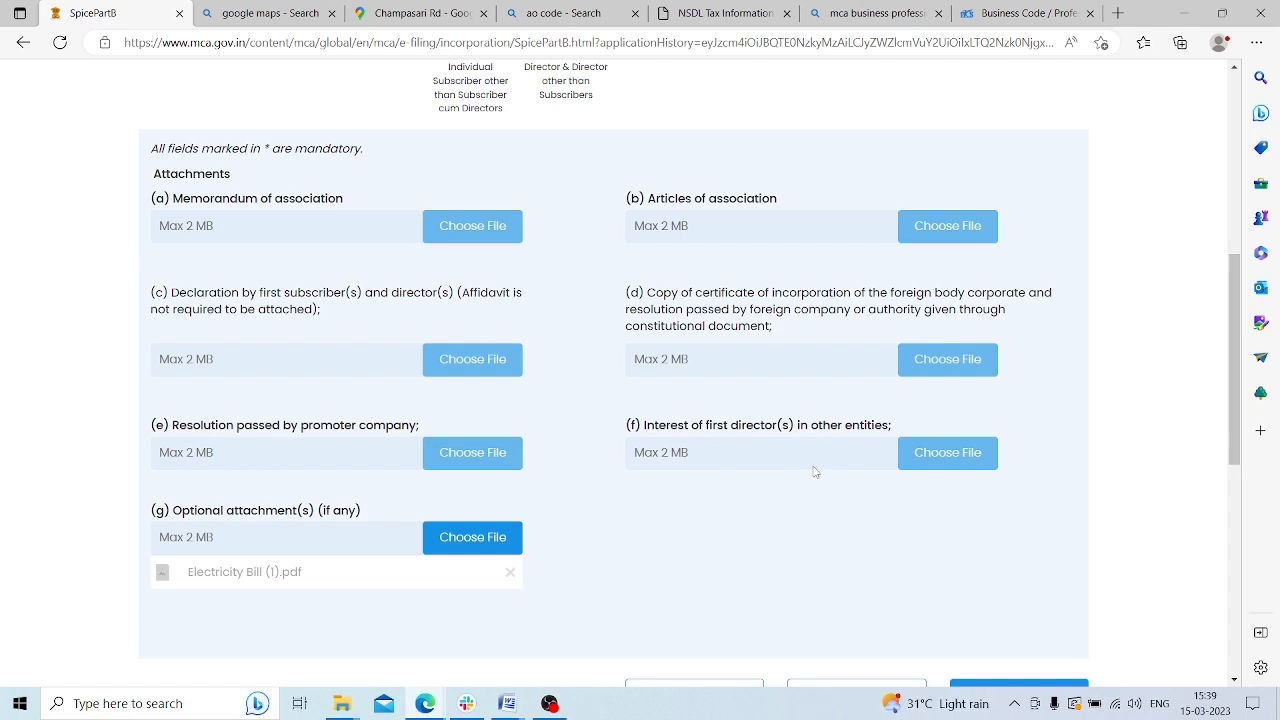
{"action": "scroll", "coordinate": [935, 455], "scroll_direction": "down", "scroll_amount": 1}
{"action": "scroll", "coordinate": [940, 453], "scroll_direction": "down", "scroll_amount": 2}
{"action": "left_click", "coordinate": [869, 424]}
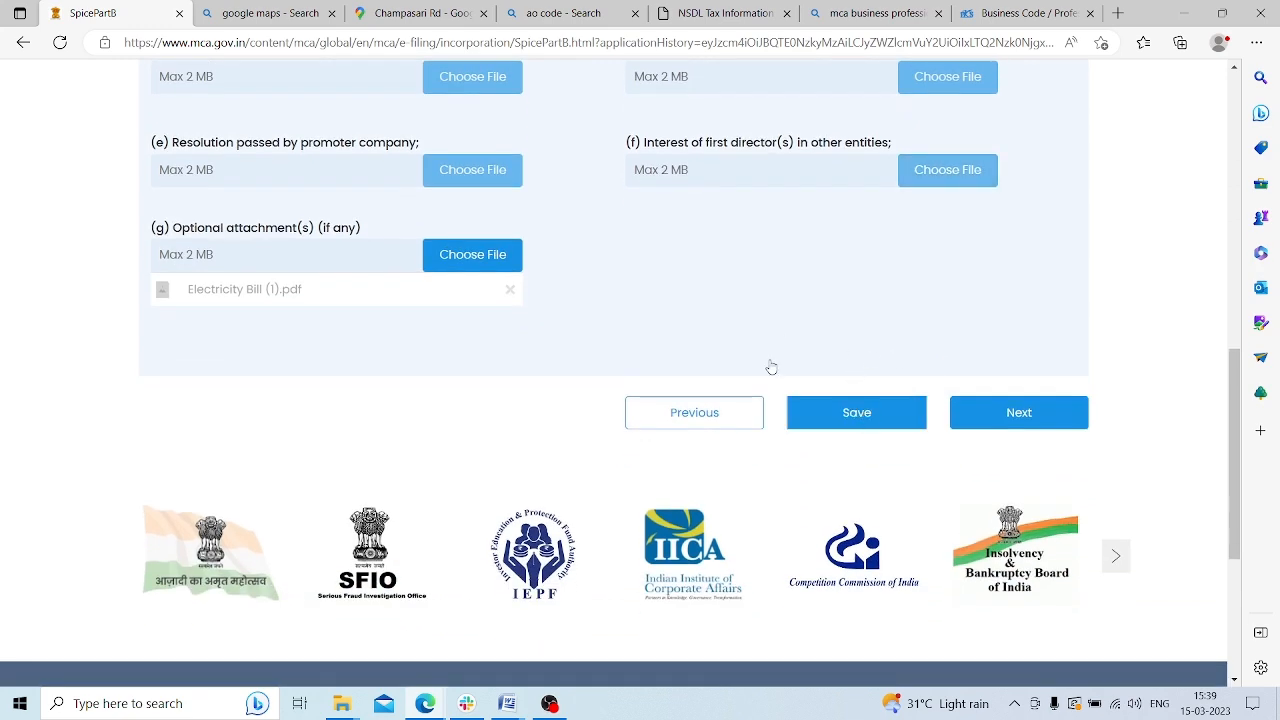
{"action": "scroll", "coordinate": [640, 340], "scroll_direction": "down", "scroll_amount": 2}
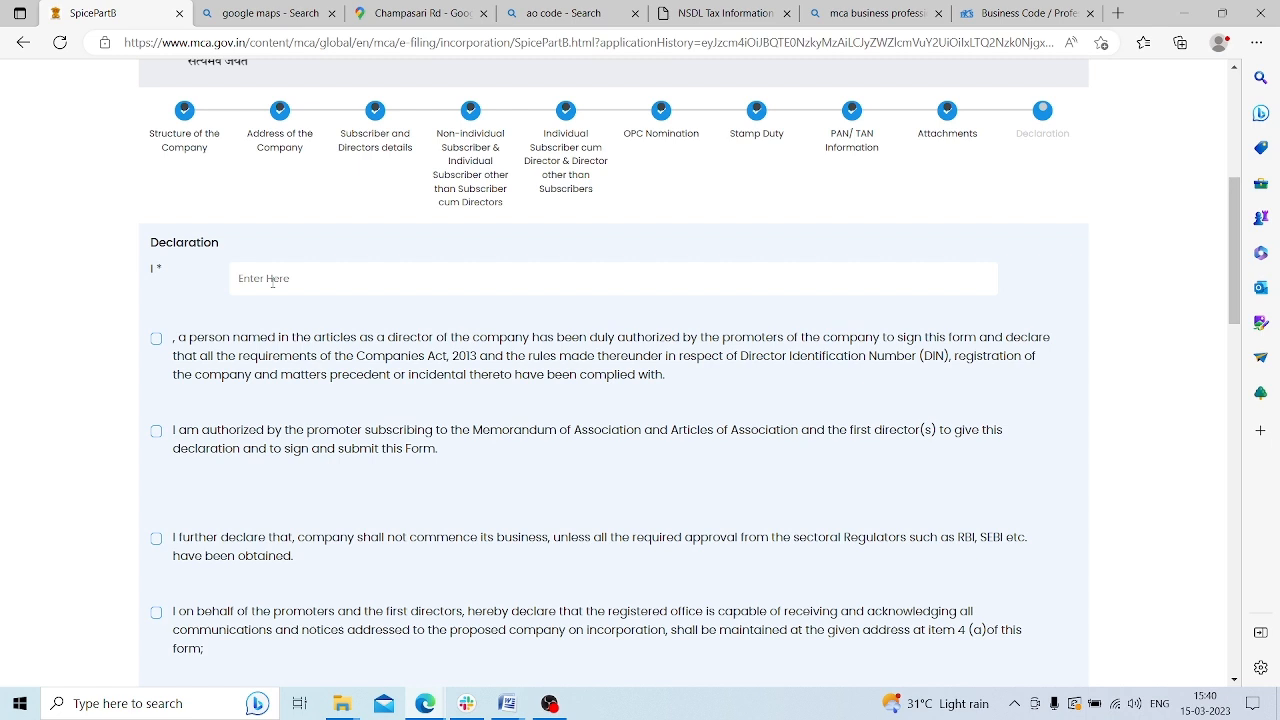
Start the declarant name and tick all seven declaration statements, including the land-border declaration
{"action": "left_click", "coordinate": [272, 280]}
{"action": "type", "text": "G"}
{"action": "scroll", "coordinate": [340, 365], "scroll_direction": "down", "scroll_amount": 2}
{"action": "left_click", "coordinate": [156, 150]}
{"action": "left_click", "coordinate": [156, 243]}
{"action": "left_click", "coordinate": [156, 350]}
{"action": "left_click", "coordinate": [156, 424]}
{"action": "scroll", "coordinate": [270, 360], "scroll_direction": "down", "scroll_amount": 1}
{"action": "scroll", "coordinate": [272, 360], "scroll_direction": "down", "scroll_amount": 1}
{"action": "left_click", "coordinate": [156, 329]}
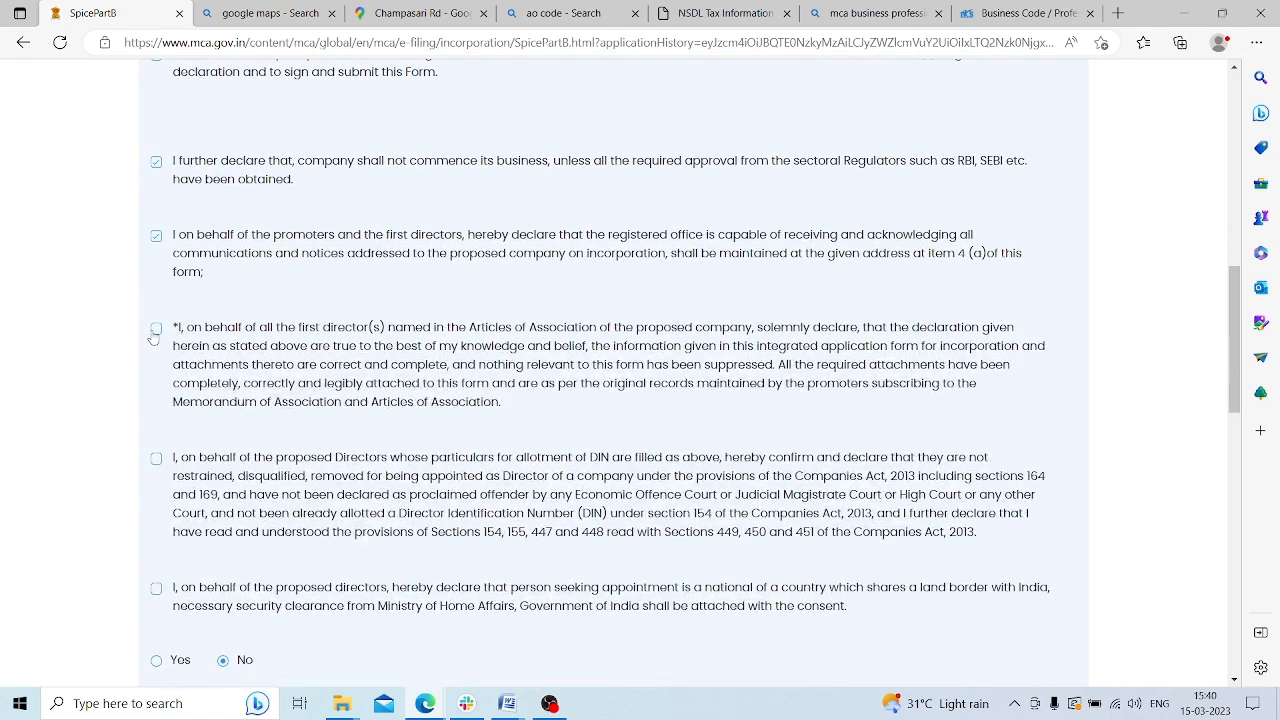
{"action": "left_click", "coordinate": [156, 458]}
{"action": "left_click", "coordinate": [156, 590]}
Paste the director's DIN into DIN / Income-tax PAN, save, and dismiss the validation alert
{"action": "scroll", "coordinate": [294, 460], "scroll_direction": "down", "scroll_amount": 3}
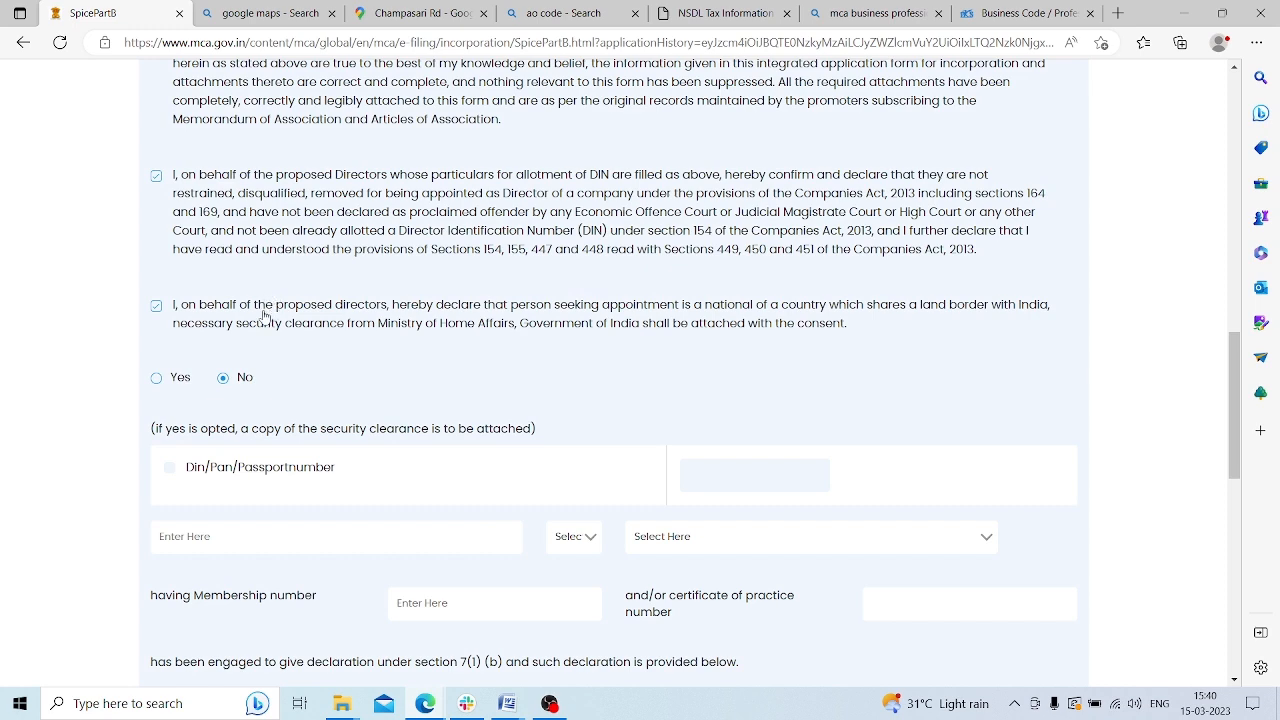
{"action": "scroll", "coordinate": [250, 317], "scroll_direction": "down", "scroll_amount": 3}
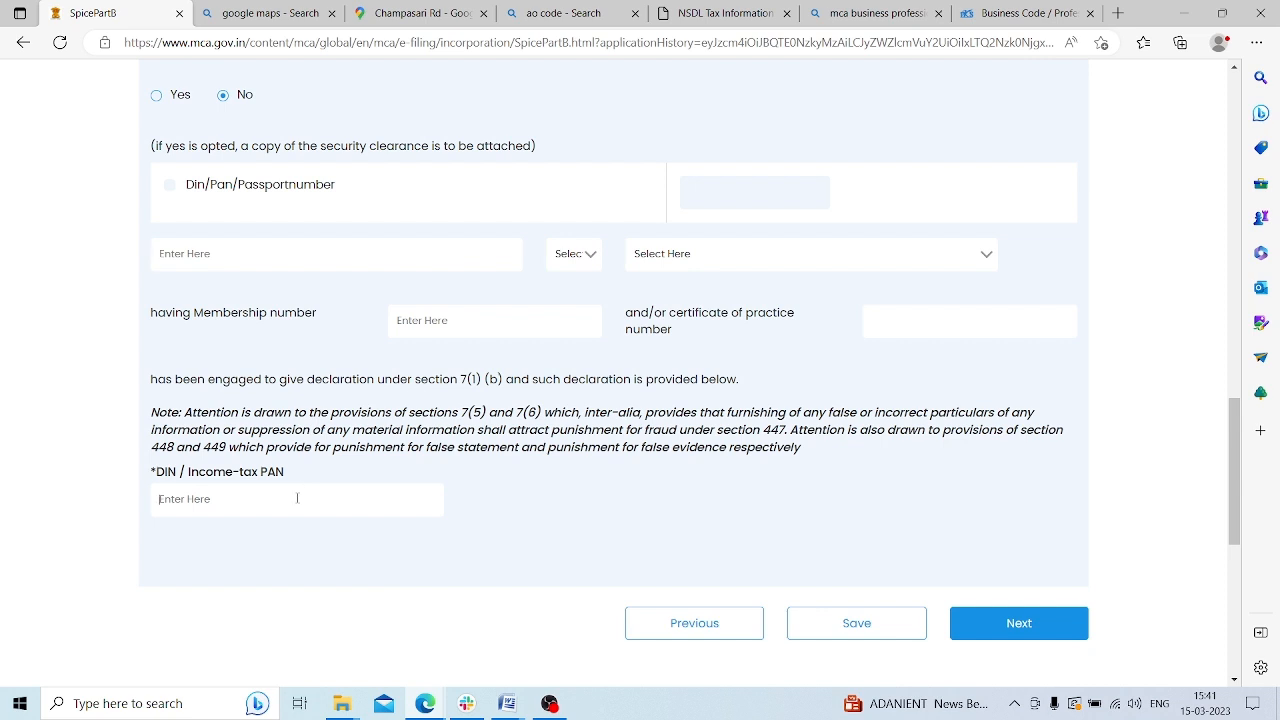
{"action": "left_click", "coordinate": [851, 623]}
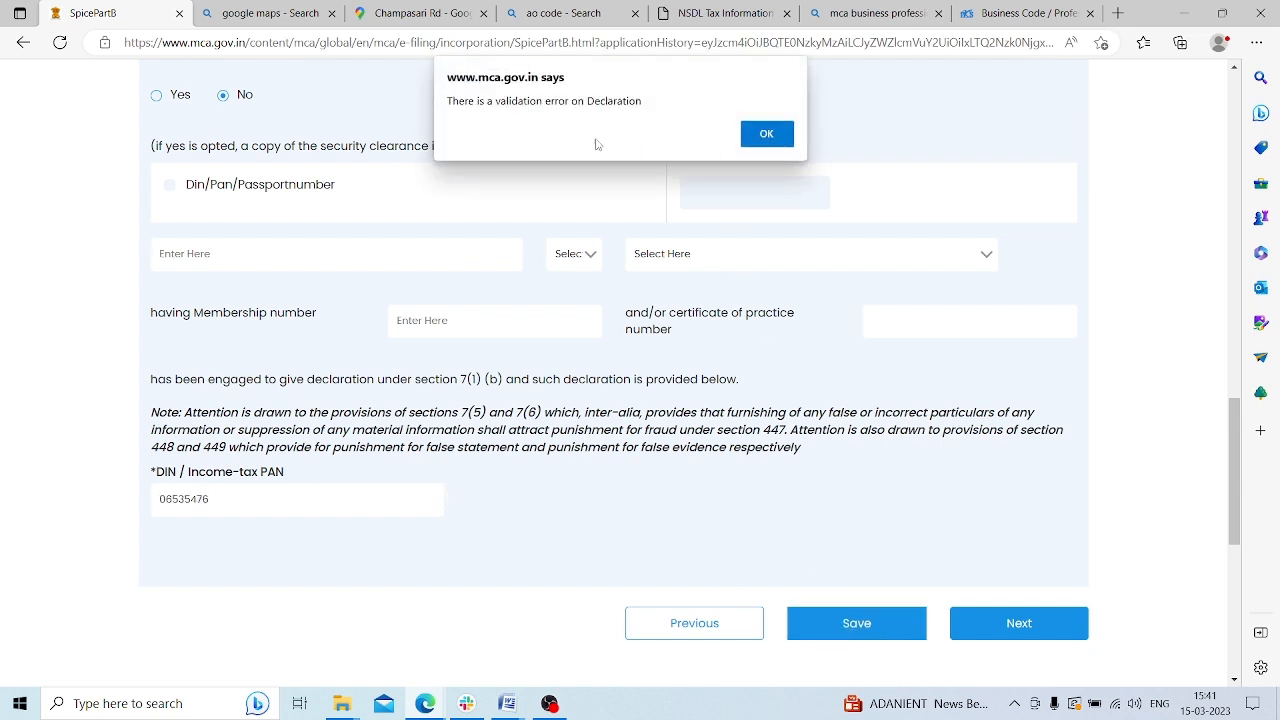
{"action": "left_click", "coordinate": [766, 135]}
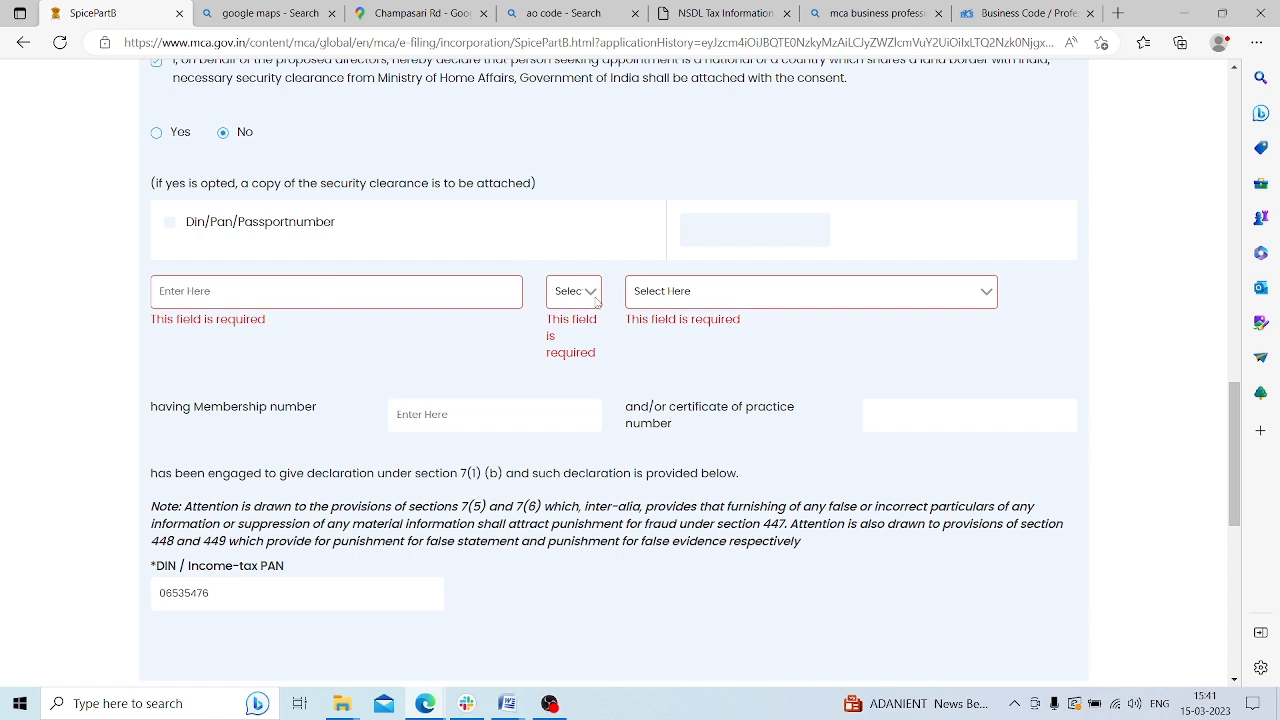
Choose Chartered Accountant as the professional and enter their full name and membership number
{"action": "left_click", "coordinate": [688, 298]}
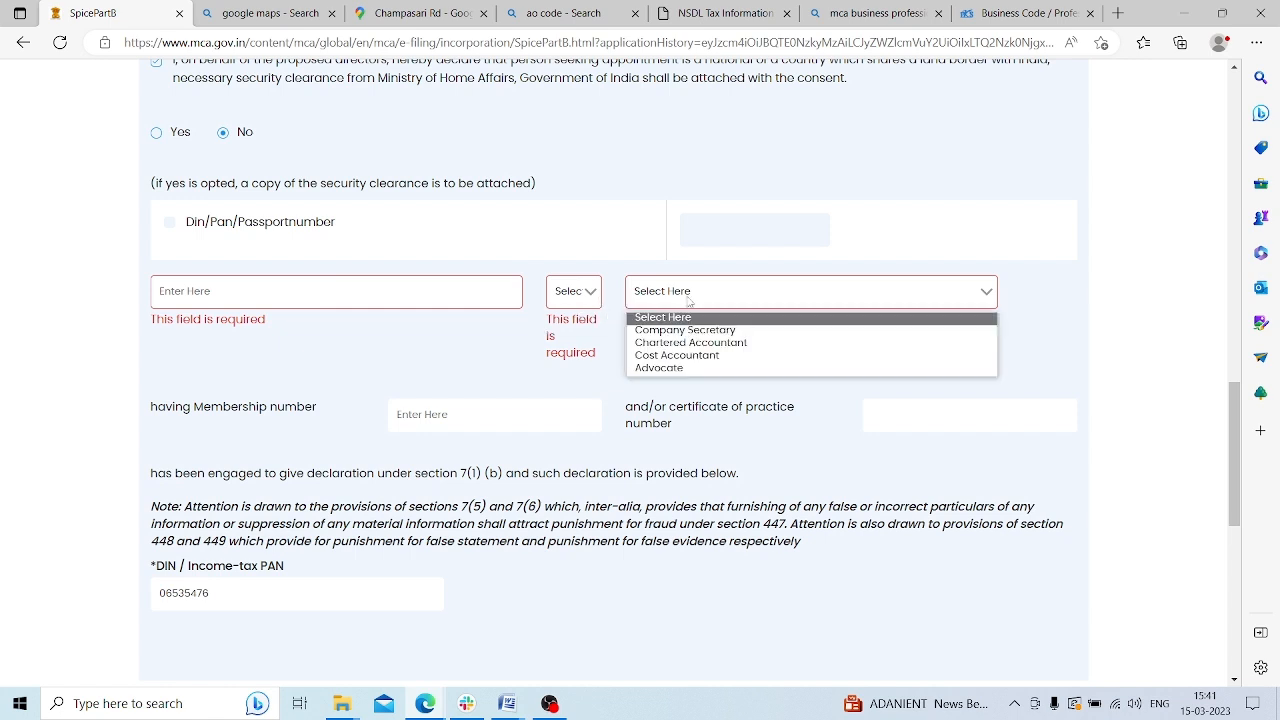
{"action": "left_click", "coordinate": [703, 343]}
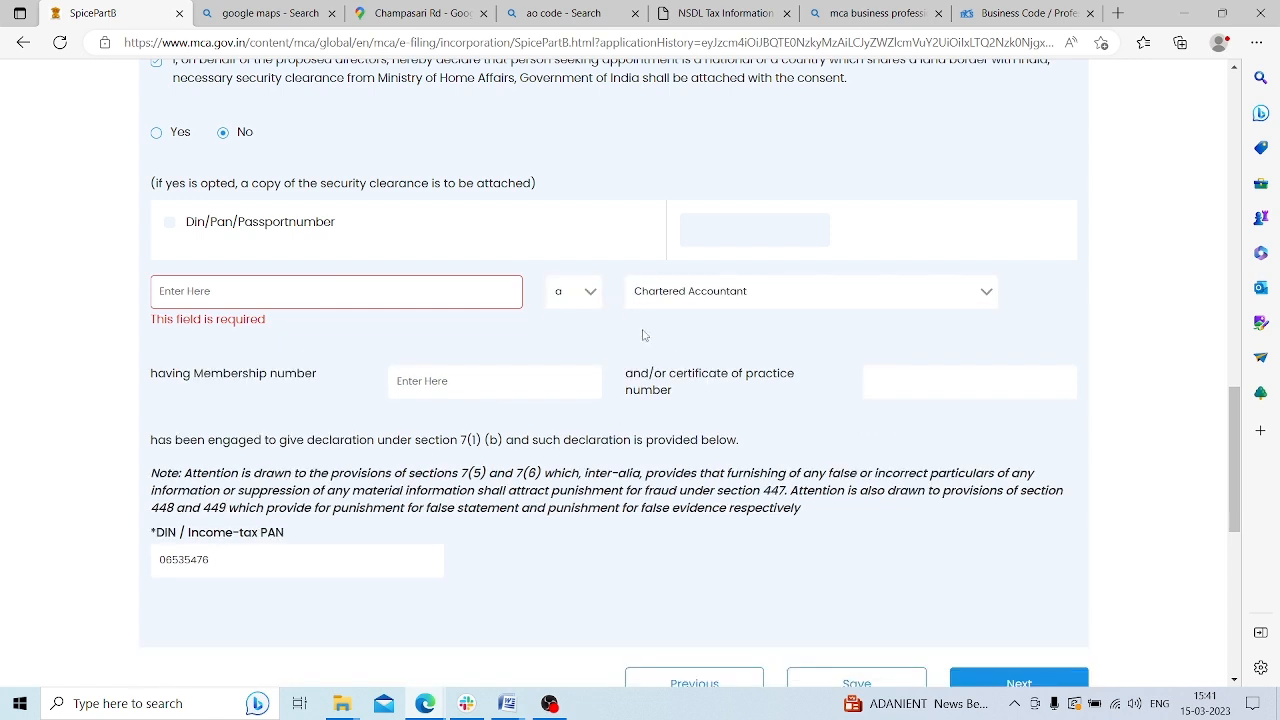
{"action": "left_click", "coordinate": [254, 294]}
{"action": "left_click", "coordinate": [455, 396]}
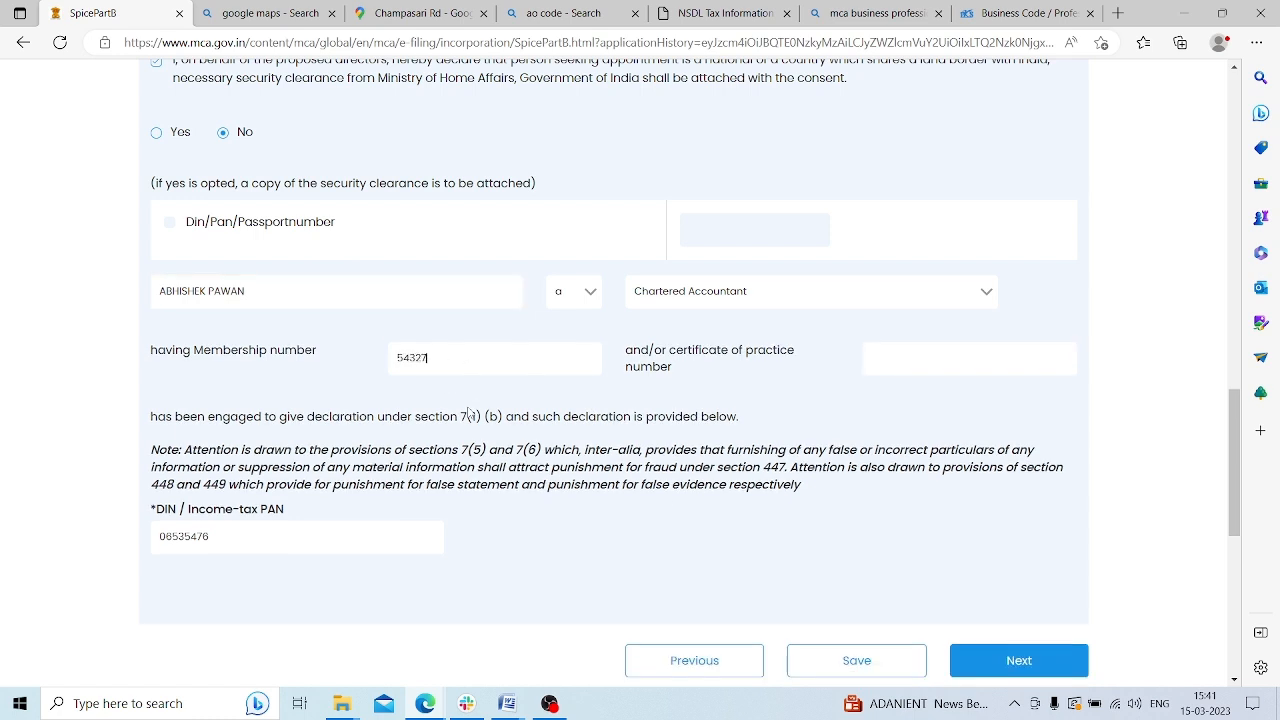
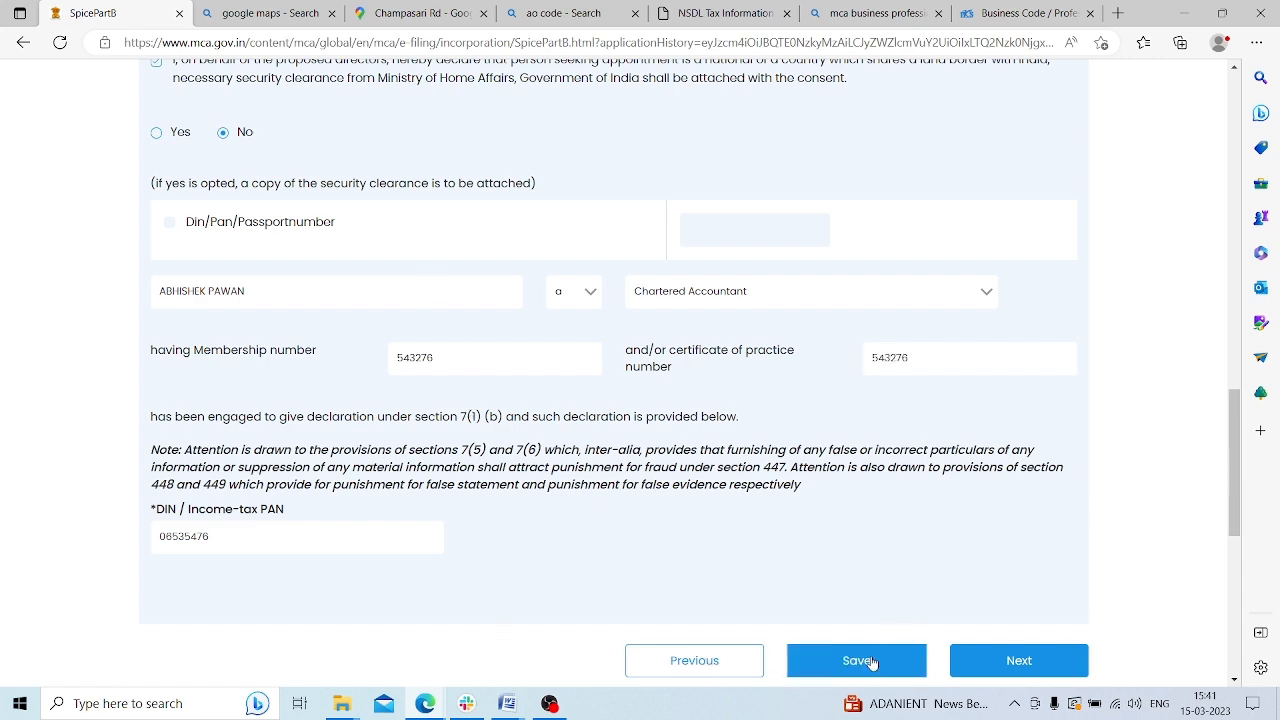
{"action": "scroll", "coordinate": [576, 367], "scroll_direction": "up", "scroll_amount": 1}
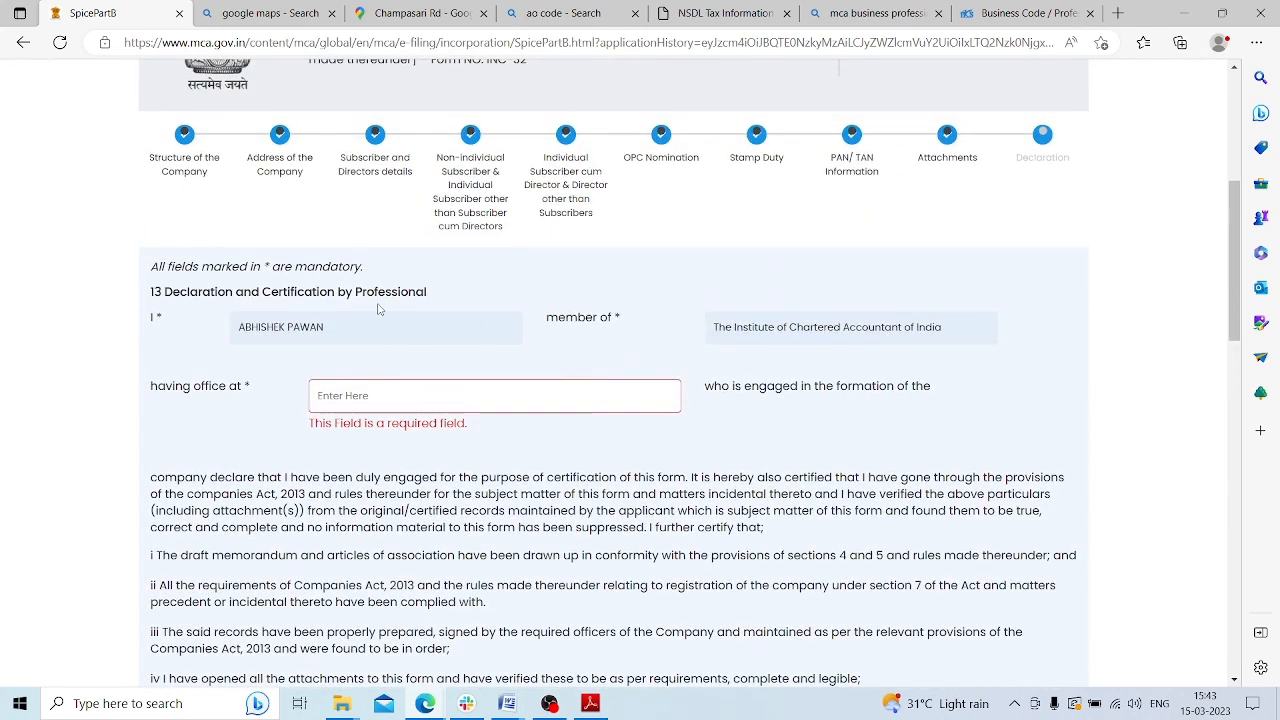
Enter Siliguri as the professional's office location and mark them as an Associate member
{"action": "left_click_drag", "start_coordinate": [244, 328], "coordinate": [352, 341]}
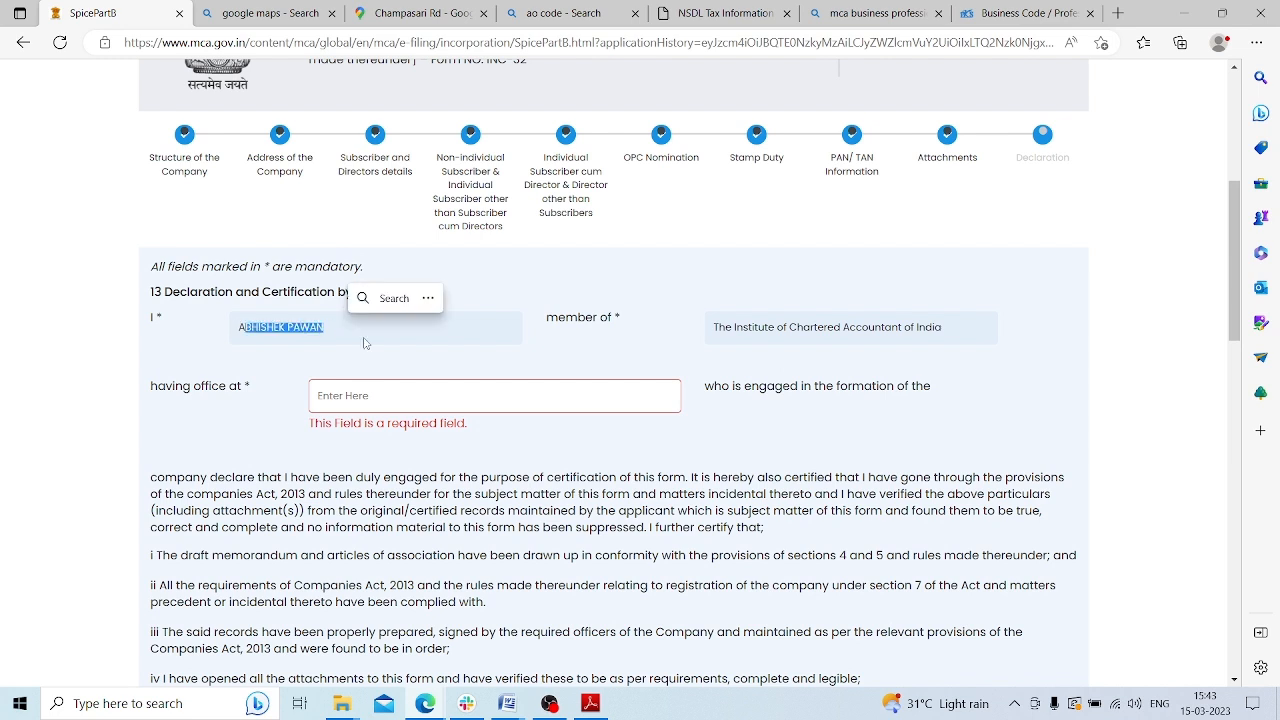
{"action": "left_click", "coordinate": [356, 396]}
{"action": "type", "text": "SILIGURI, WEST BENGAL"}
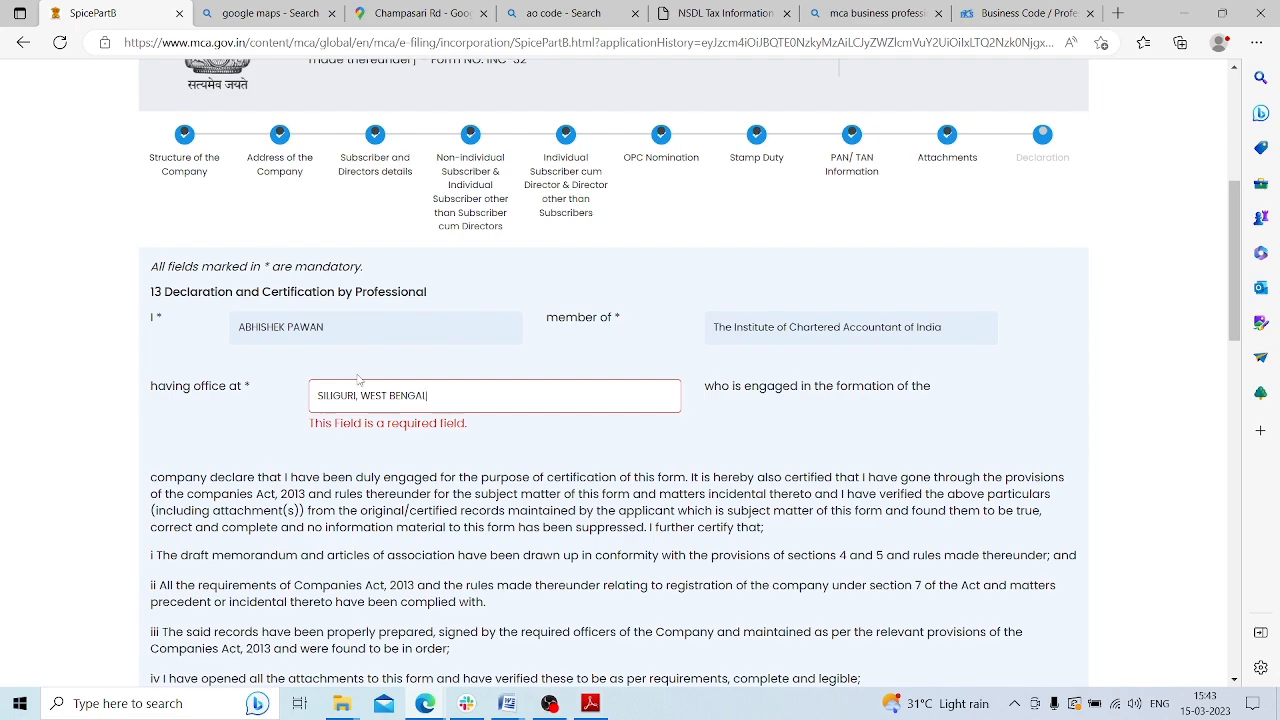
{"action": "scroll", "coordinate": [568, 372], "scroll_direction": "down", "scroll_amount": 5}
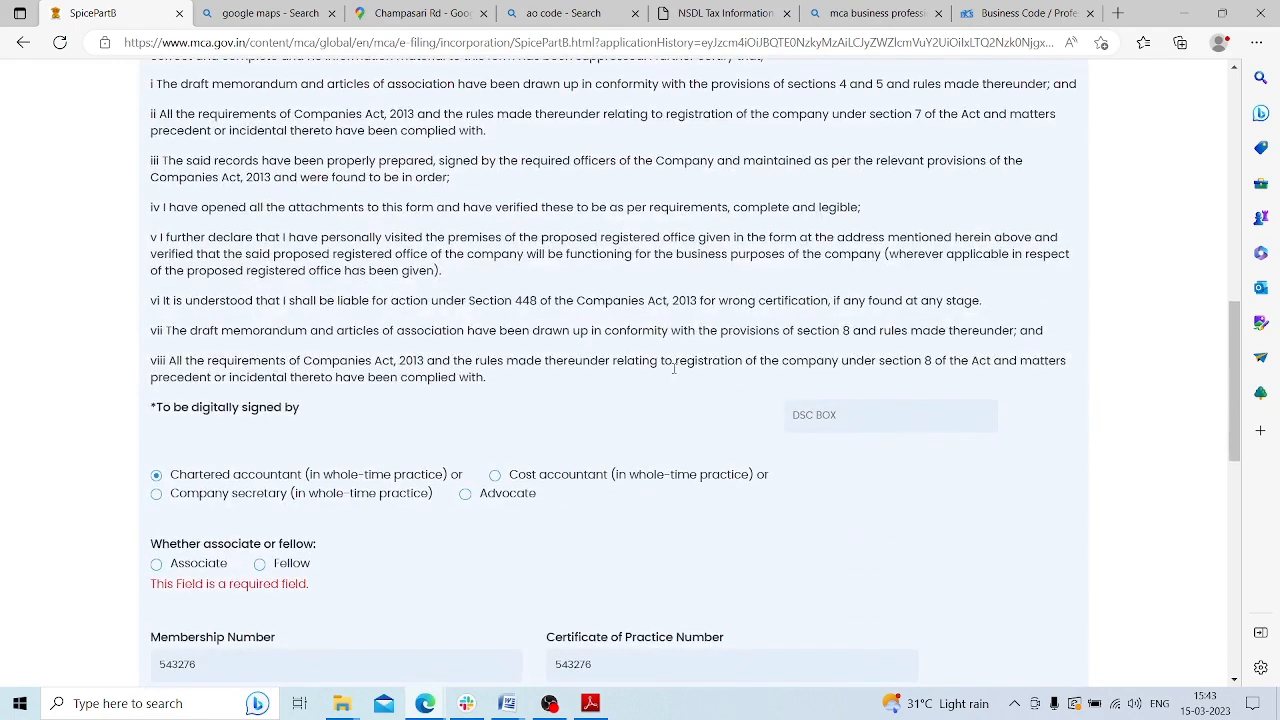
{"action": "scroll", "coordinate": [437, 219], "scroll_direction": "up", "scroll_amount": 3}
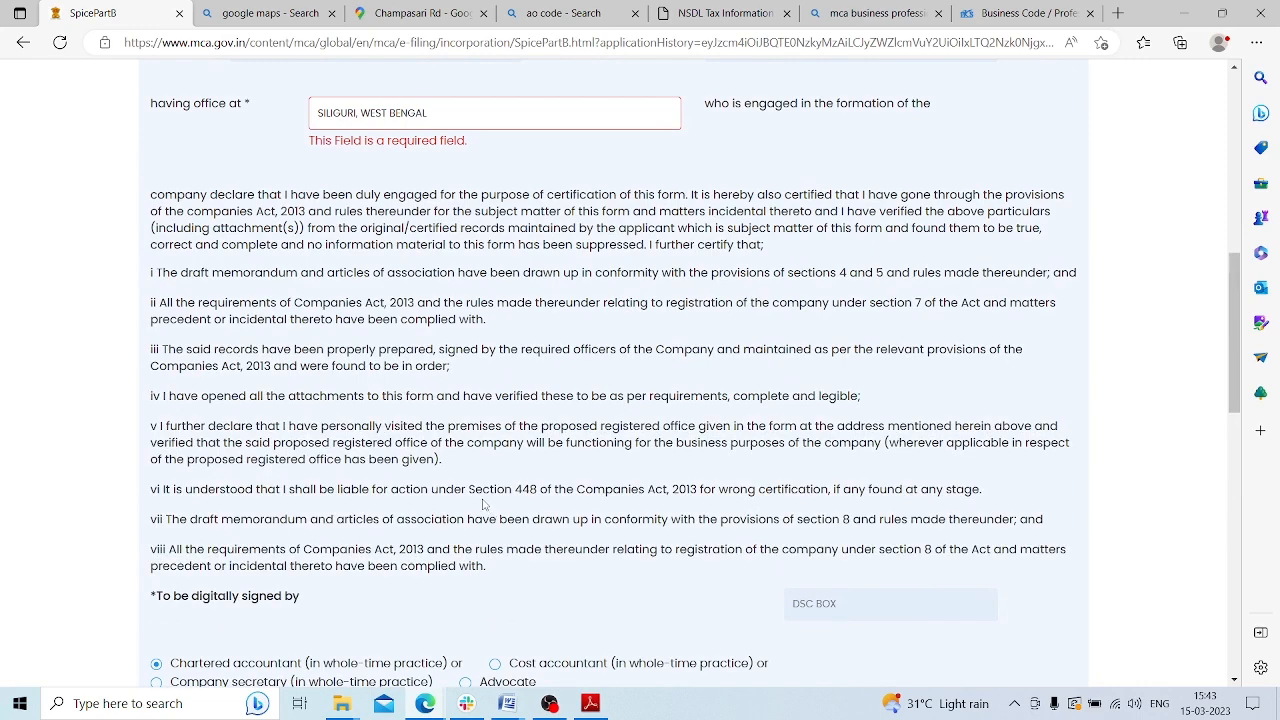
{"action": "scroll", "coordinate": [524, 505], "scroll_direction": "down", "scroll_amount": 1}
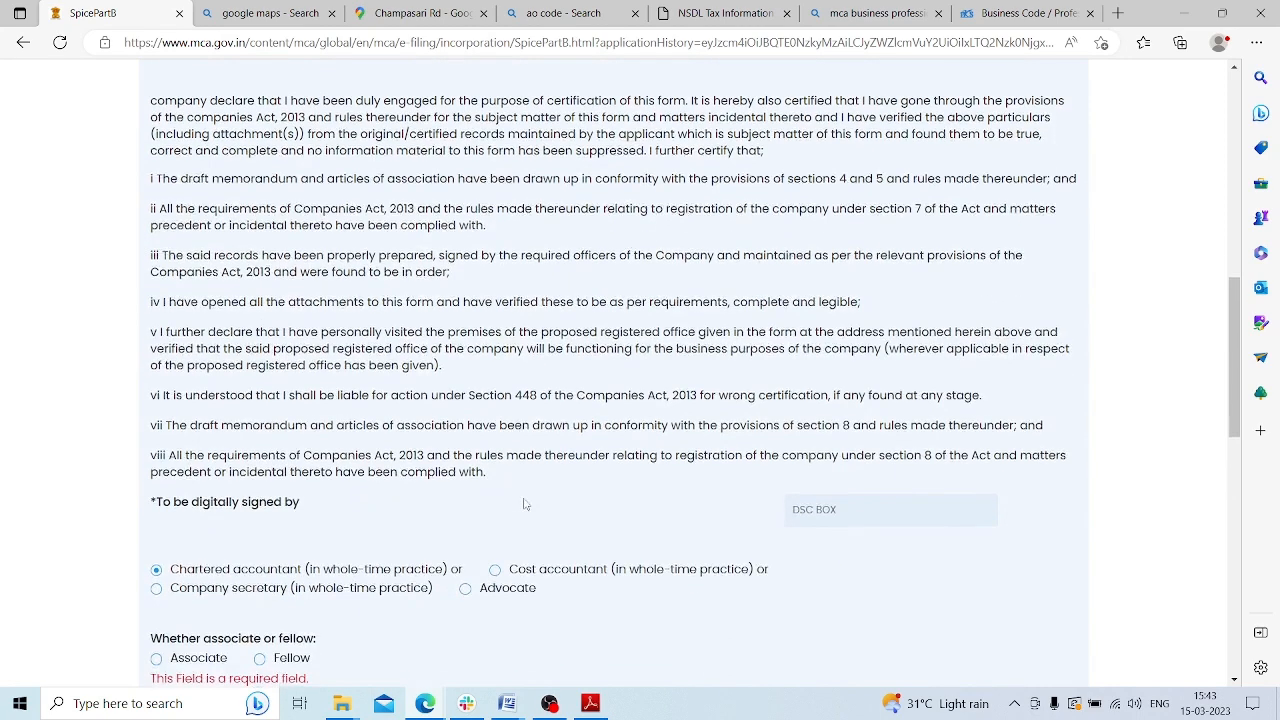
{"action": "scroll", "coordinate": [524, 497], "scroll_direction": "down", "scroll_amount": 3}
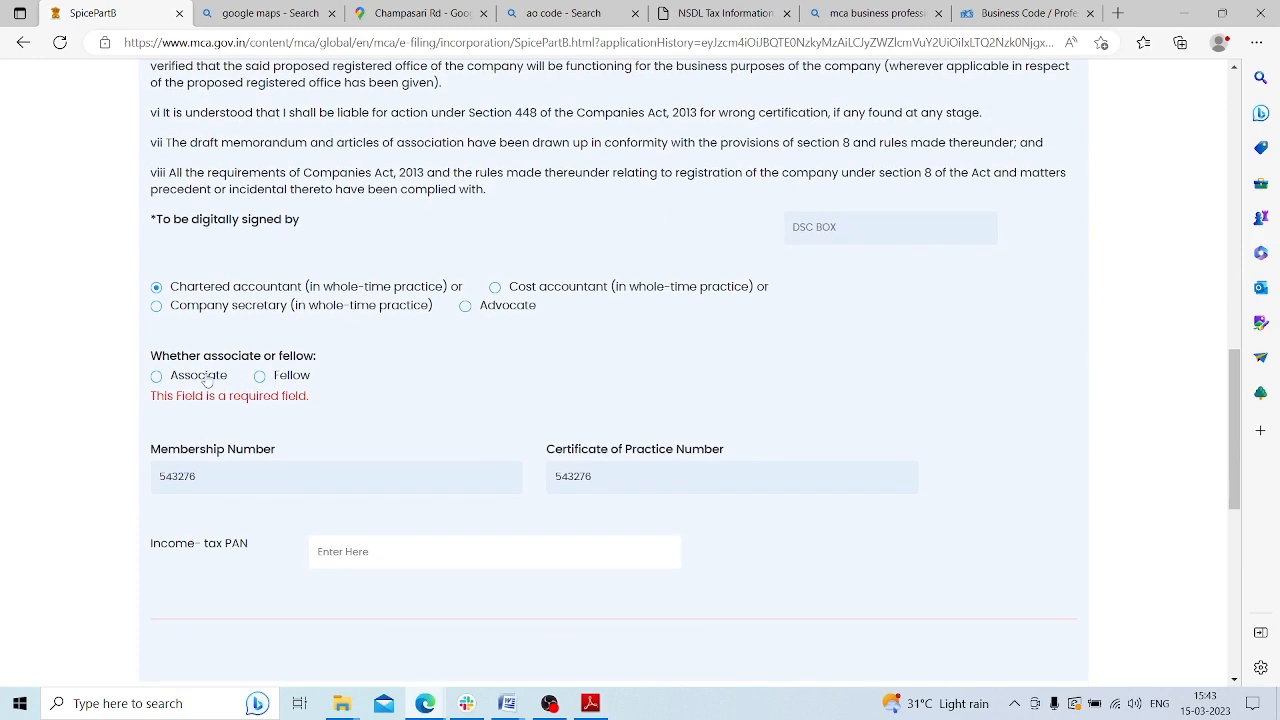
{"action": "left_click", "coordinate": [166, 380]}
{"action": "scroll", "coordinate": [486, 394], "scroll_direction": "down", "scroll_amount": 1}
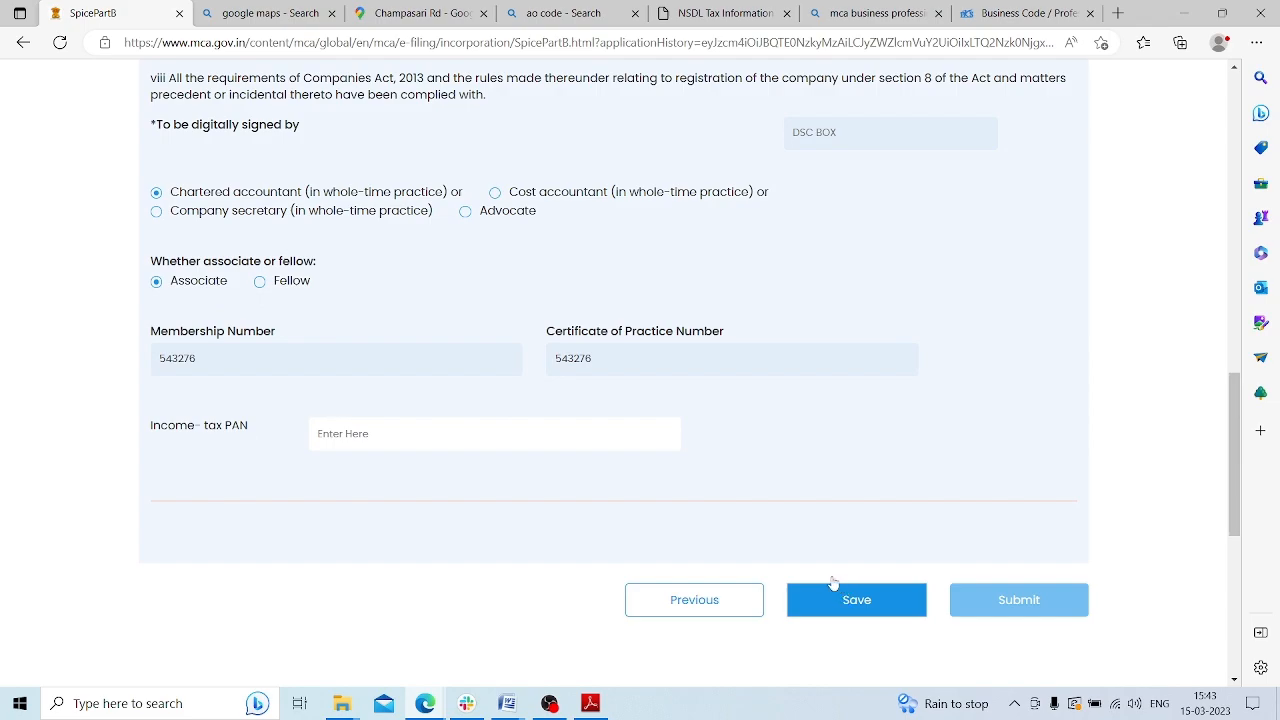
{"action": "scroll", "coordinate": [811, 521], "scroll_direction": "up", "scroll_amount": 10}
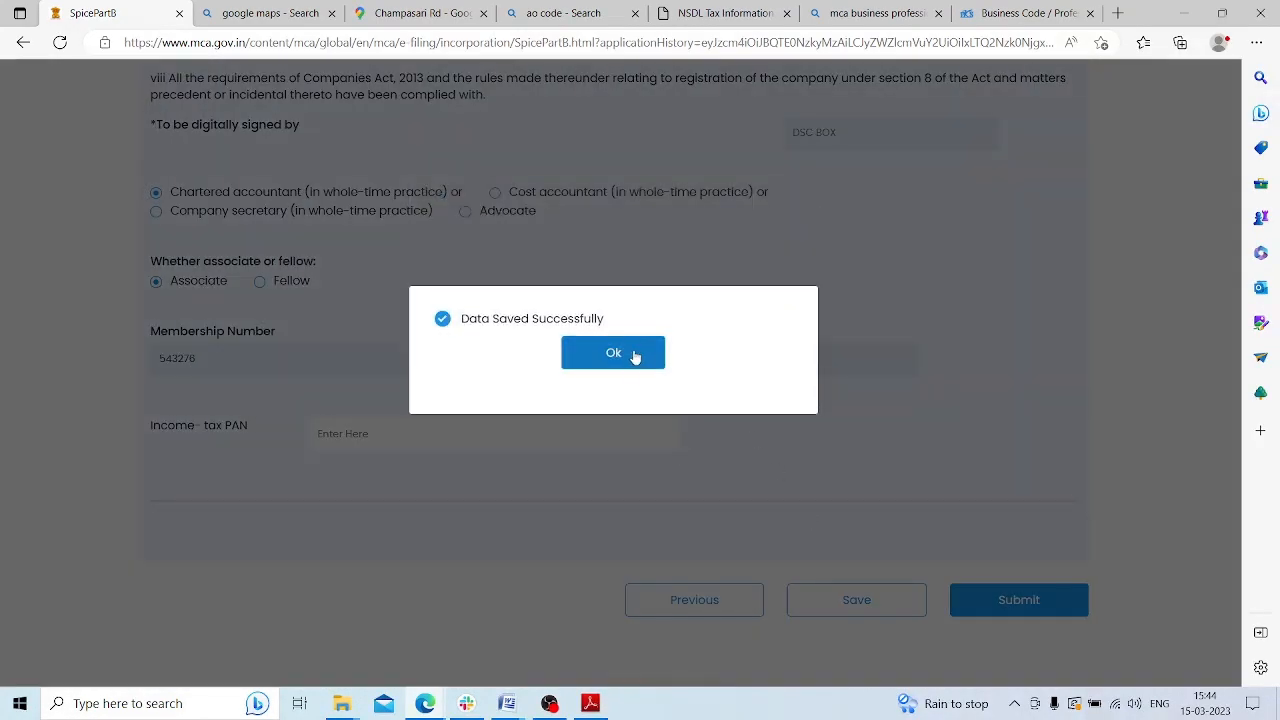
Acknowledge the save, submit SPICe+ Part B, and note the submission reference number
{"action": "left_click", "coordinate": [630, 366]}
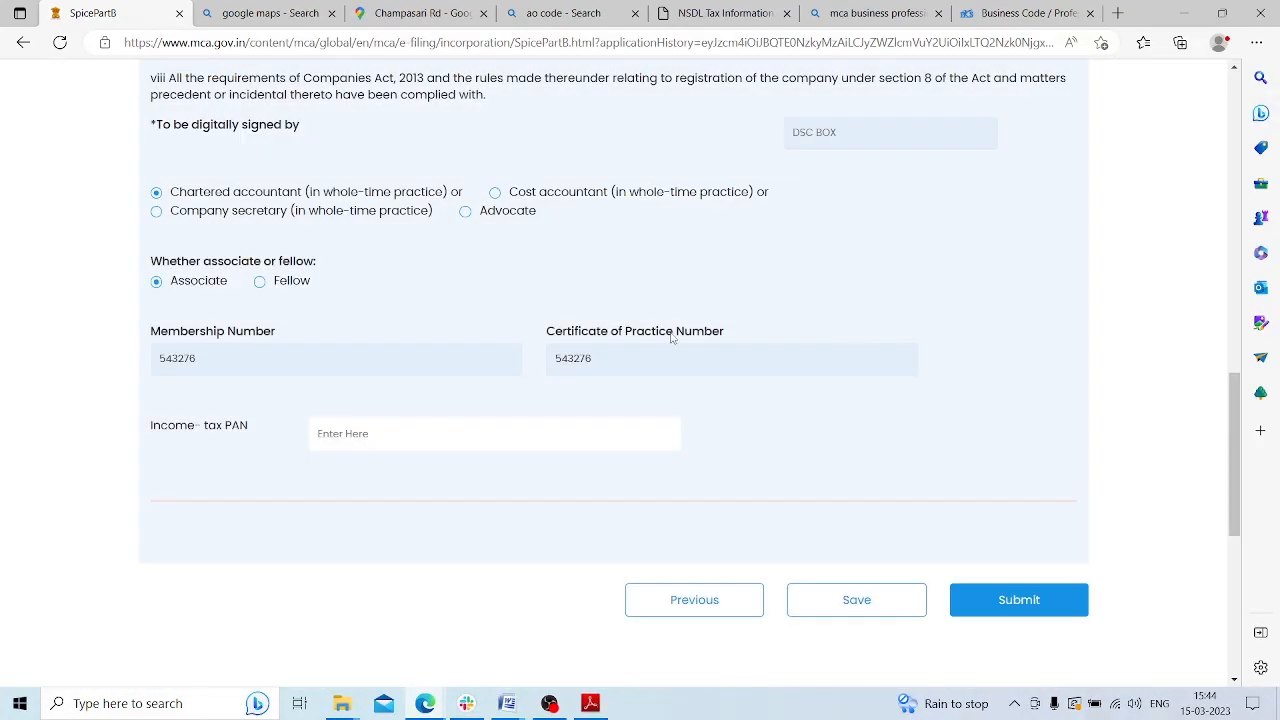
{"action": "left_click", "coordinate": [1002, 601]}
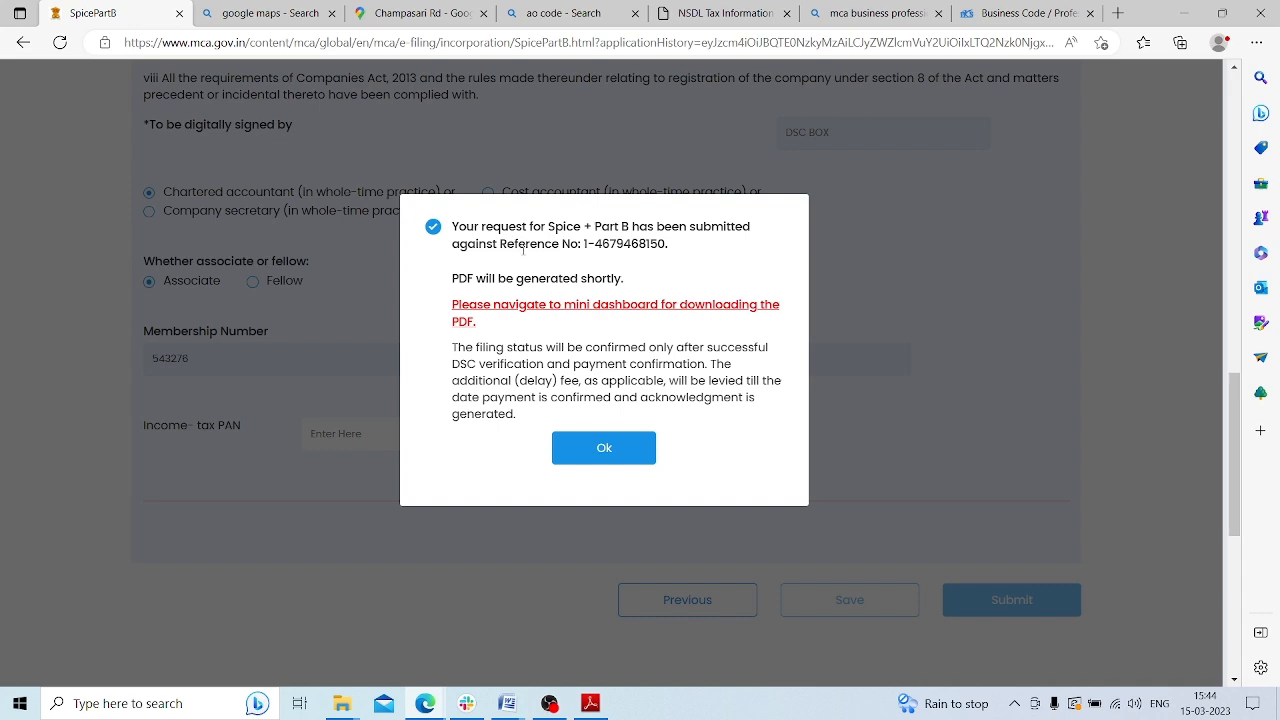
{"action": "left_click_drag", "start_coordinate": [525, 244], "coordinate": [650, 244]}
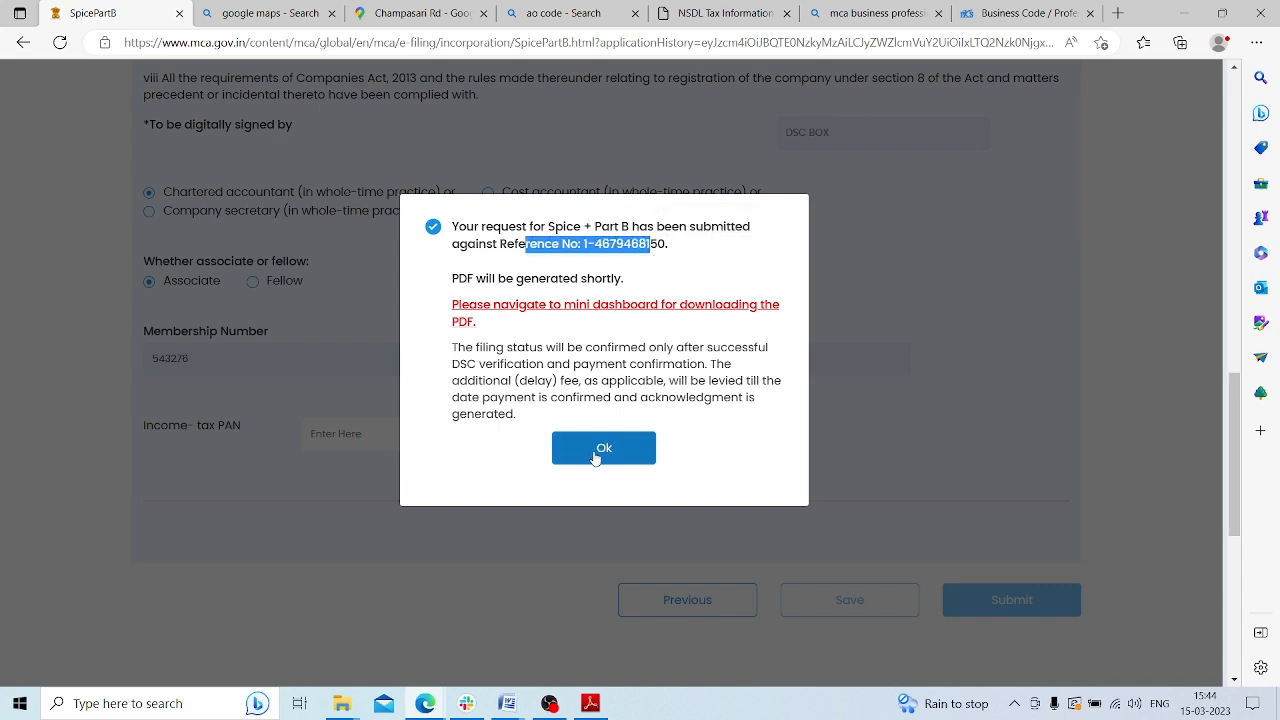
{"action": "left_click", "coordinate": [596, 450]}
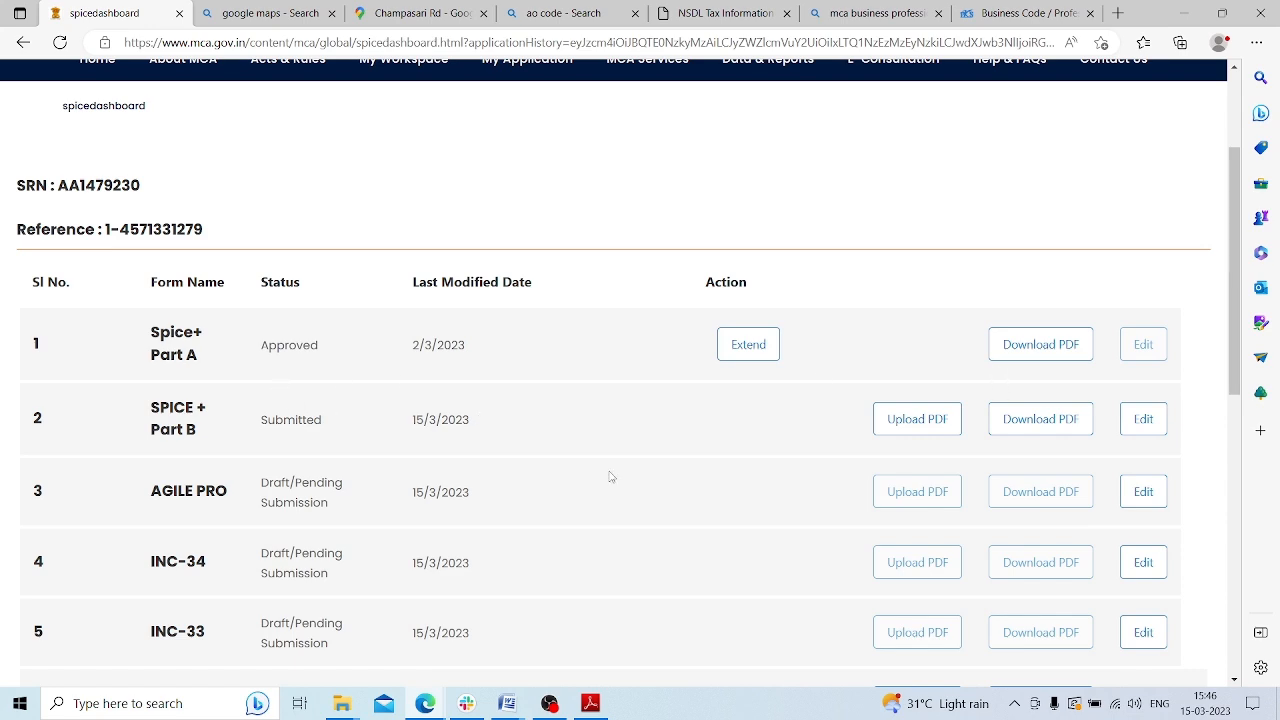
Review Part B's Submitted status and the listed forms, then open the AGILE PRO draft for editing
{"action": "scroll", "coordinate": [610, 472], "scroll_direction": "down", "scroll_amount": 2}
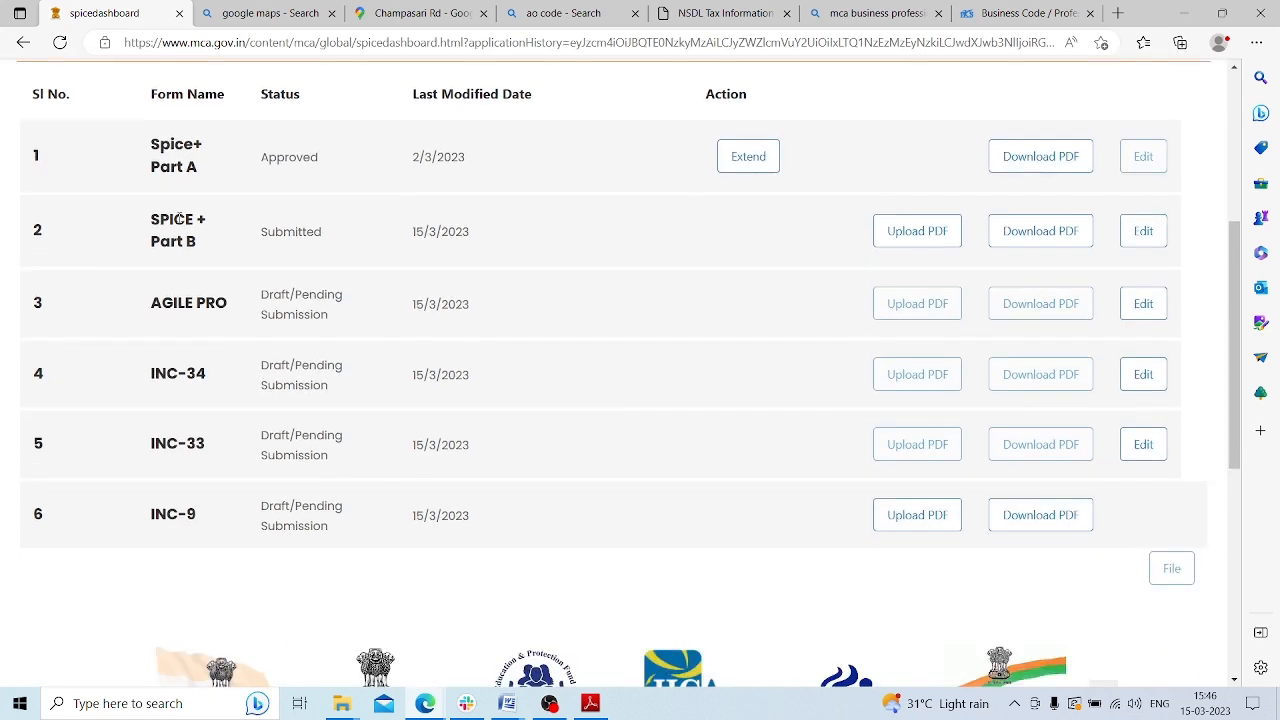
{"action": "left_click_drag", "start_coordinate": [259, 232], "coordinate": [330, 234]}
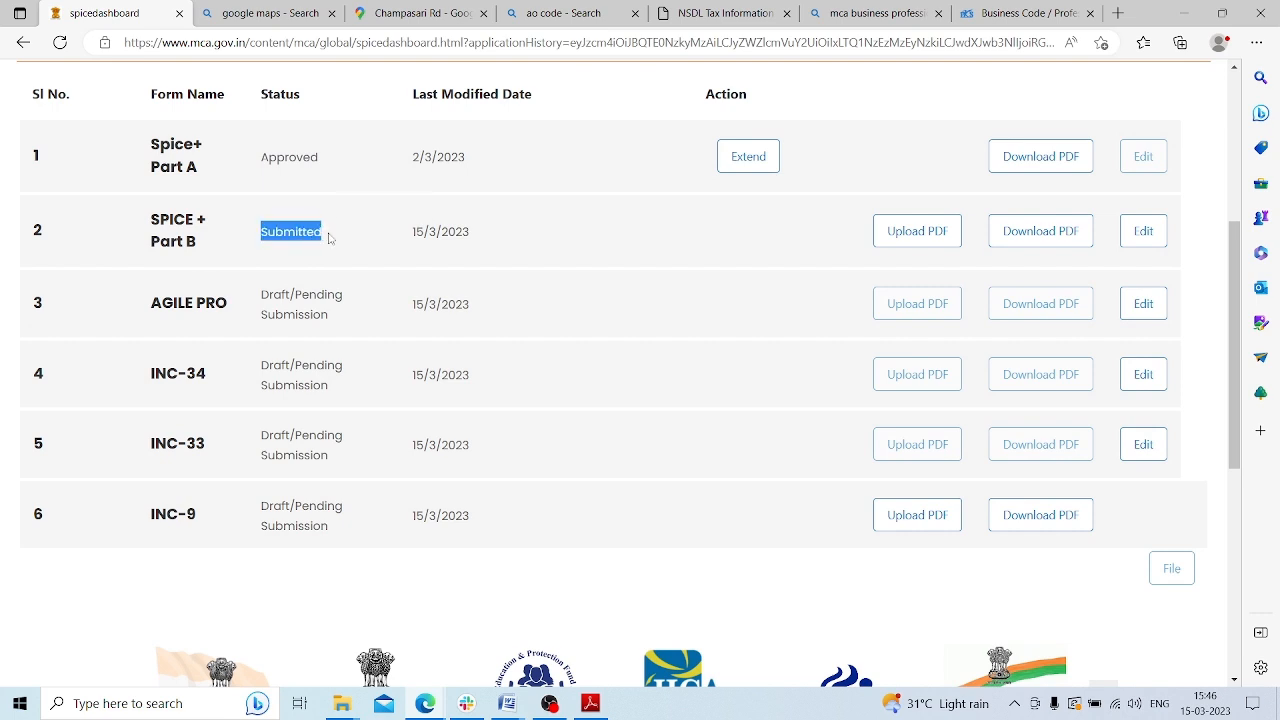
{"action": "left_click_drag", "start_coordinate": [150, 304], "coordinate": [214, 302]}
{"action": "left_click_drag", "start_coordinate": [151, 372], "coordinate": [208, 374]}
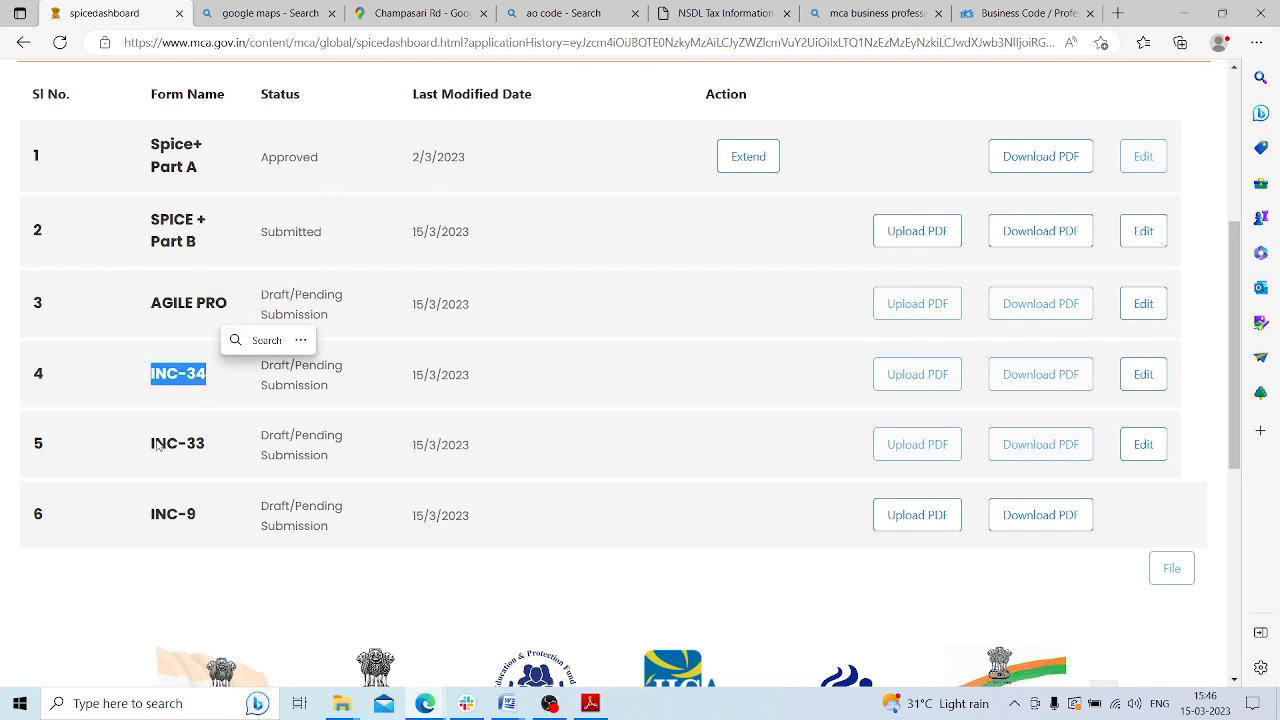
{"action": "left_click_drag", "start_coordinate": [148, 444], "coordinate": [206, 445]}
{"action": "left_click_drag", "start_coordinate": [150, 514], "coordinate": [214, 518]}
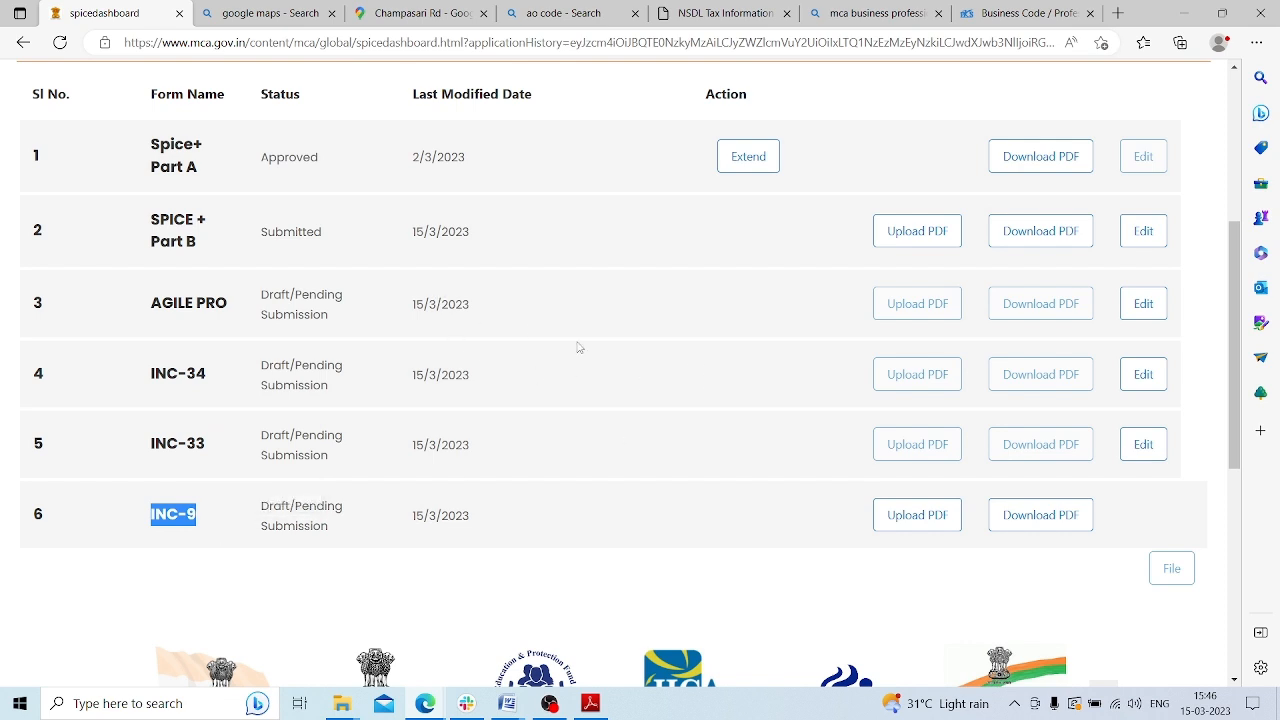
{"action": "left_click", "coordinate": [1146, 306]}
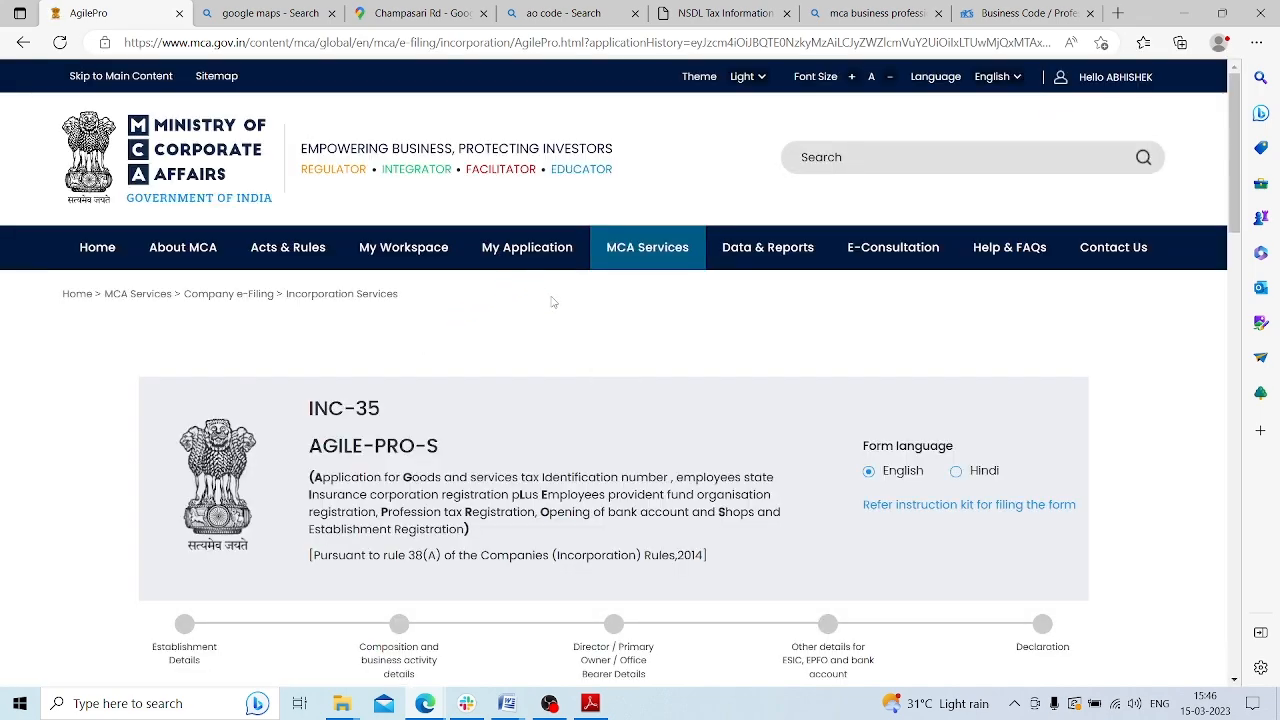
Answer No for GSTIN, mark premises as Hired / Rented, and answer No to name change
{"action": "scroll", "coordinate": [555, 302], "scroll_direction": "down", "scroll_amount": 6}
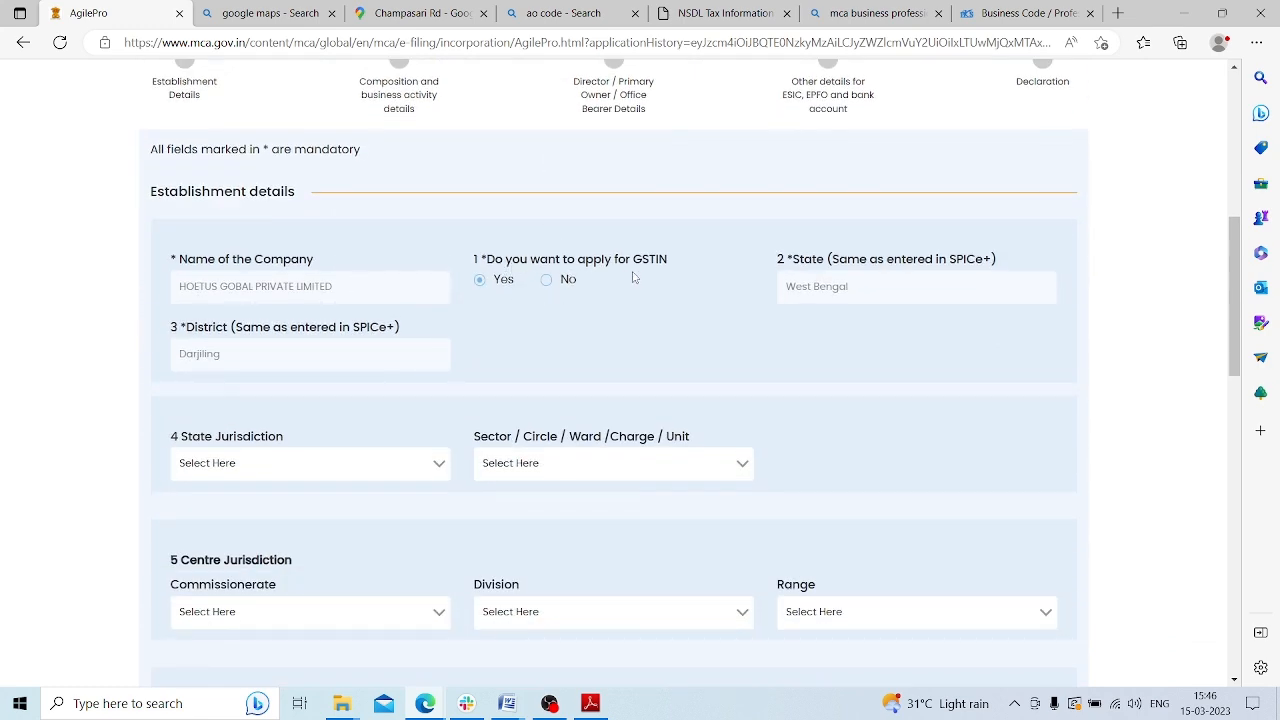
{"action": "left_click", "coordinate": [547, 280]}
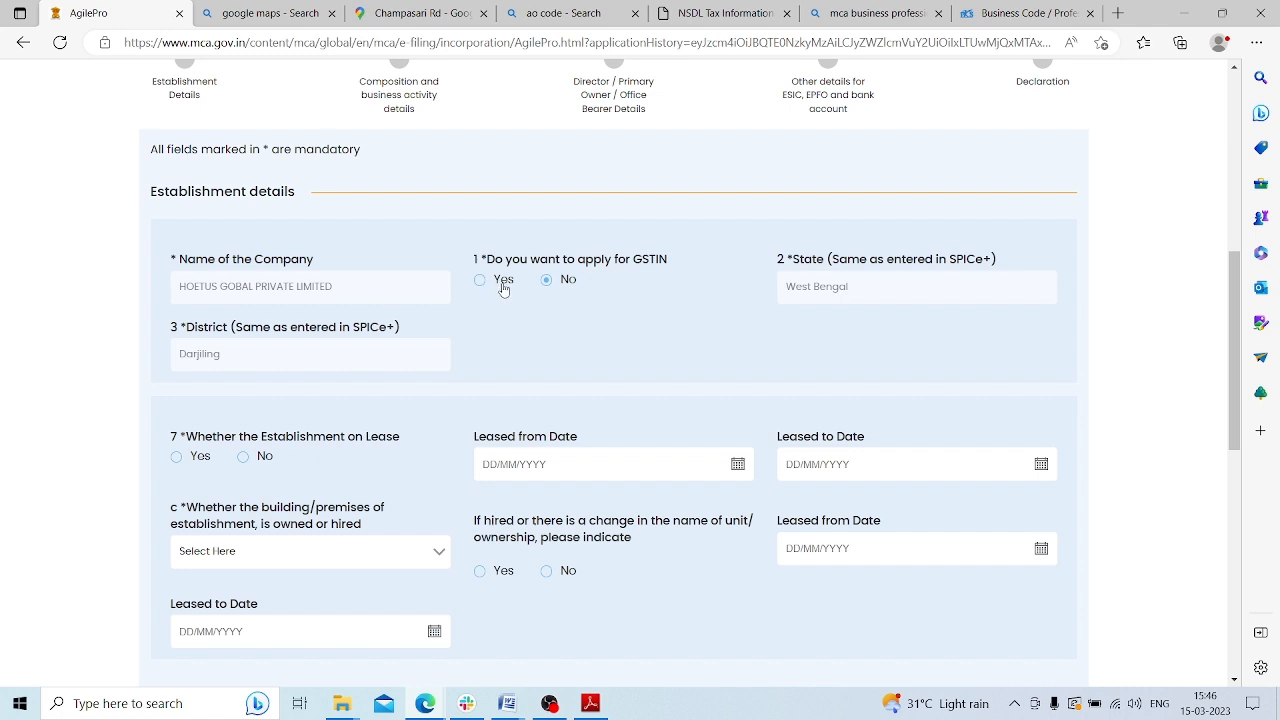
{"action": "scroll", "coordinate": [305, 223], "scroll_direction": "down", "scroll_amount": 2}
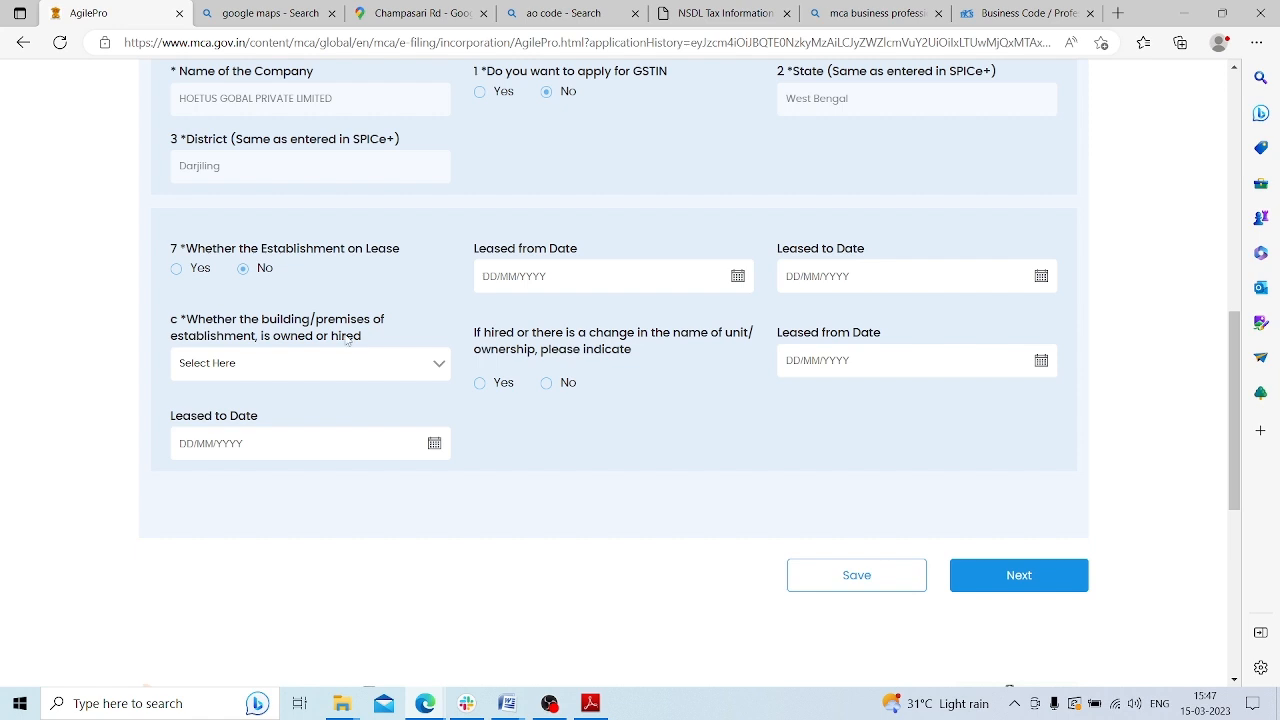
{"action": "left_click", "coordinate": [256, 367]}
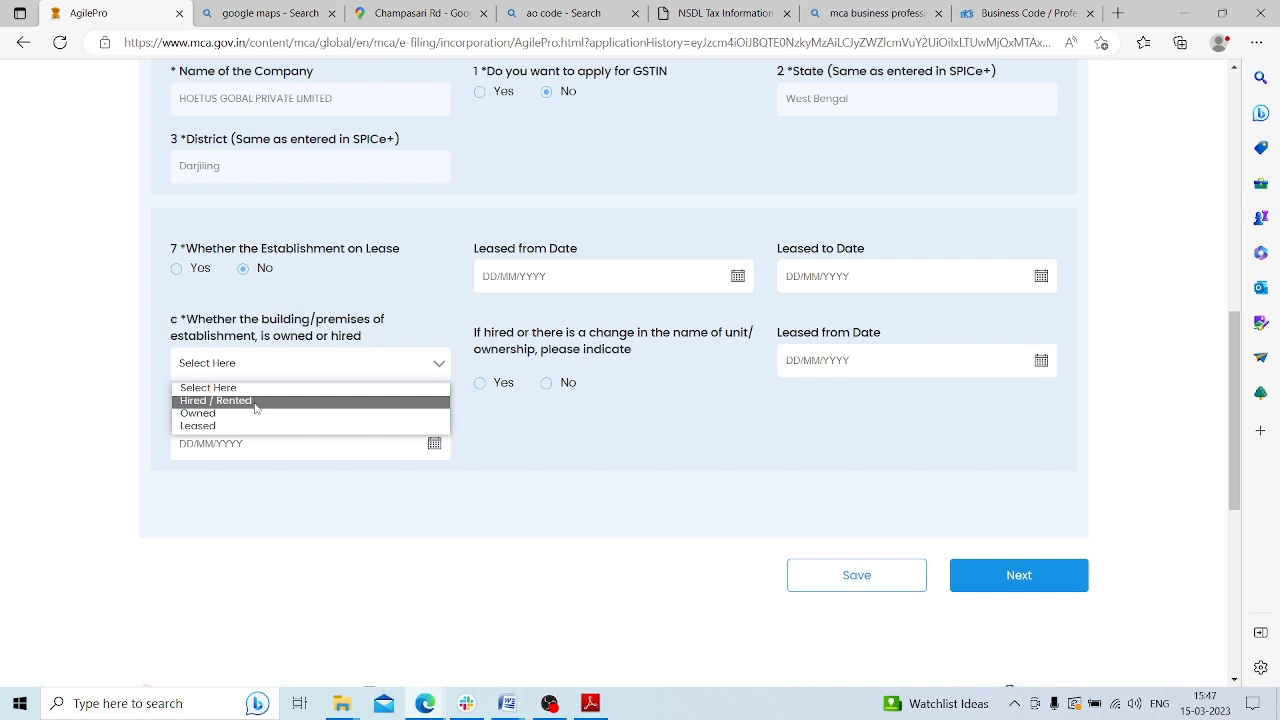
{"action": "left_click", "coordinate": [257, 402]}
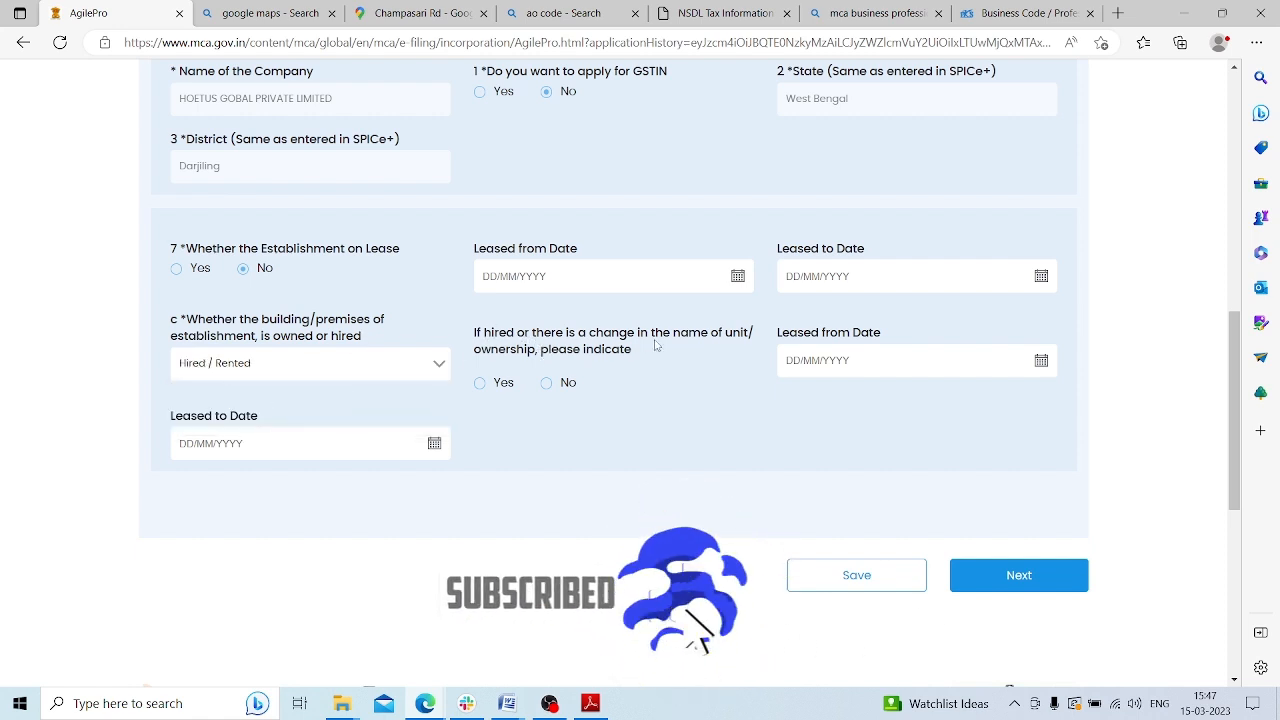
{"action": "left_click", "coordinate": [546, 386]}
Set the lease period from 15/03/2023 to 14/02/2024 and save the establishment details
{"action": "left_click", "coordinate": [1042, 362]}
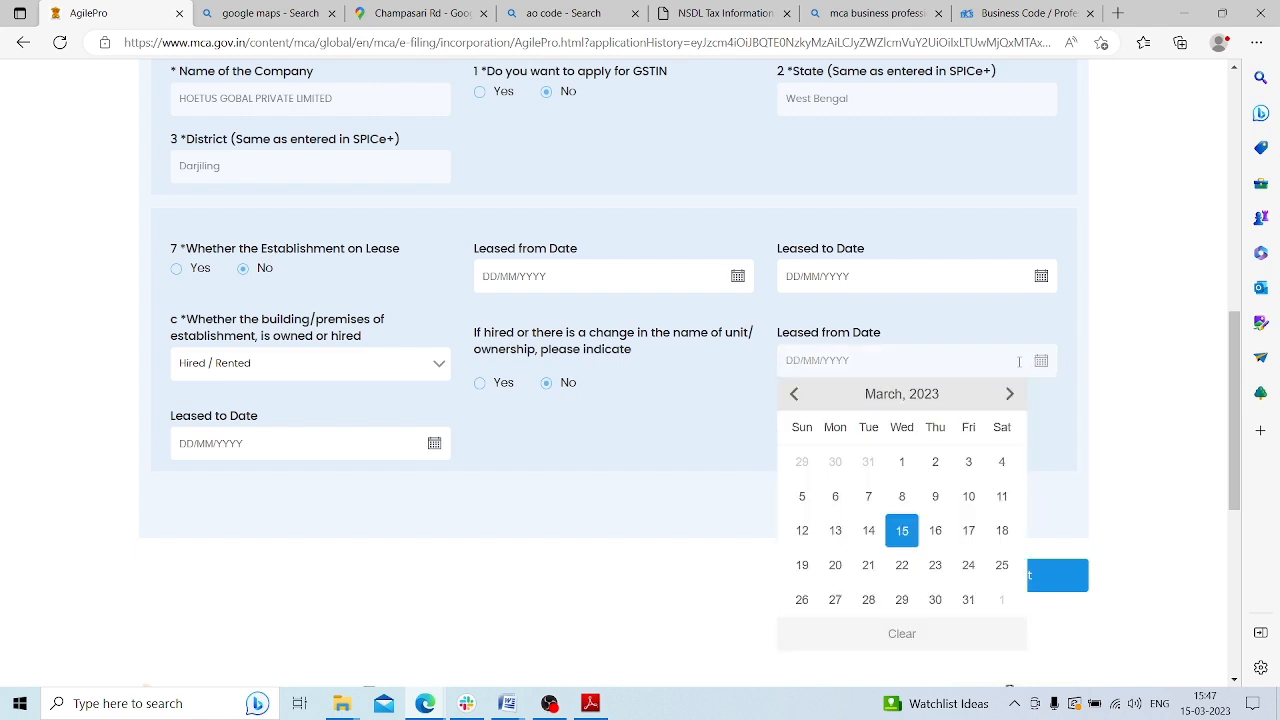
{"action": "left_click", "coordinate": [903, 531]}
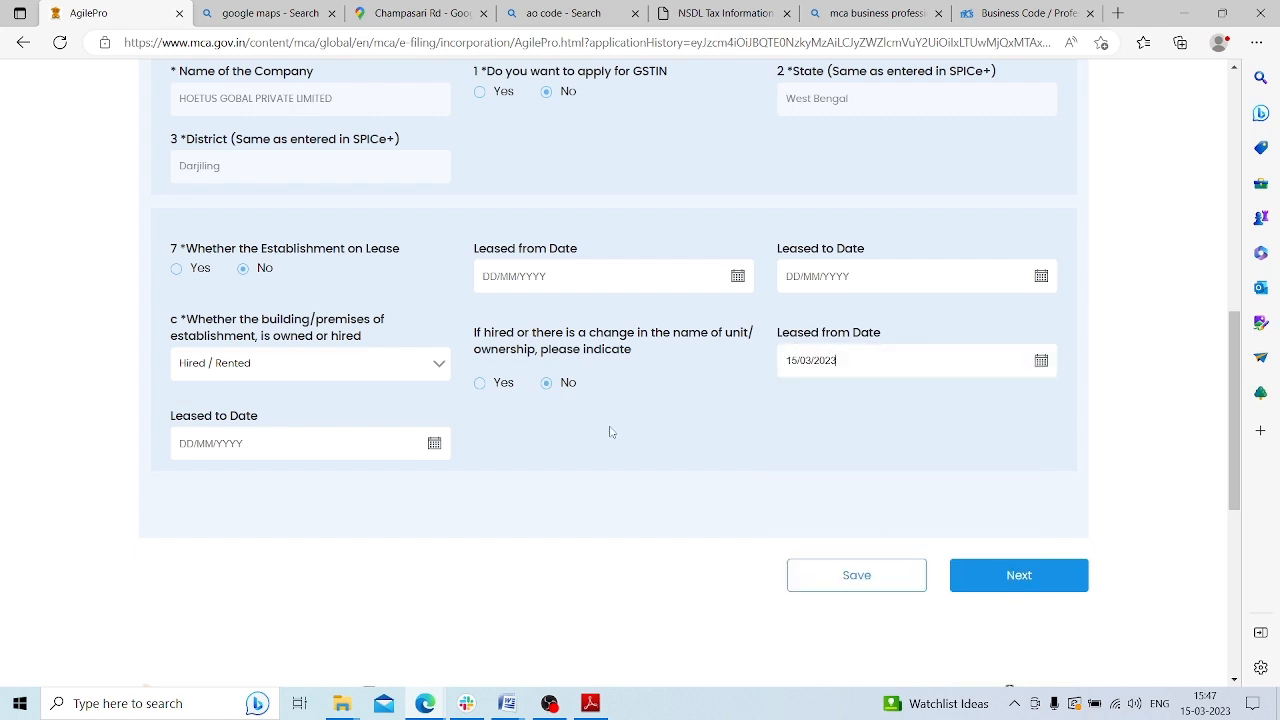
{"action": "left_click", "coordinate": [434, 445]}
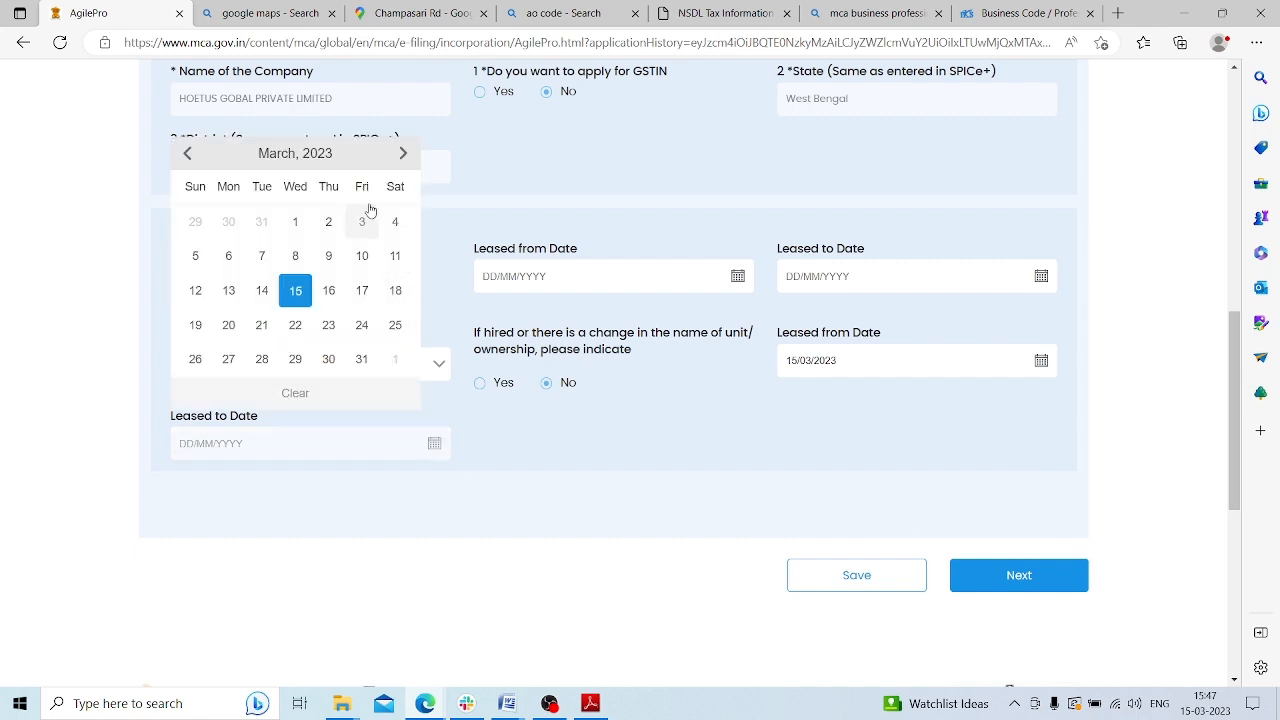
{"action": "left_click", "coordinate": [404, 155]}
{"action": "left_click", "coordinate": [404, 155]}
{"action": "left_click", "coordinate": [404, 155]}
{"action": "left_click", "coordinate": [404, 155]}
{"action": "left_click", "coordinate": [404, 155]}
{"action": "left_click", "coordinate": [295, 290]}
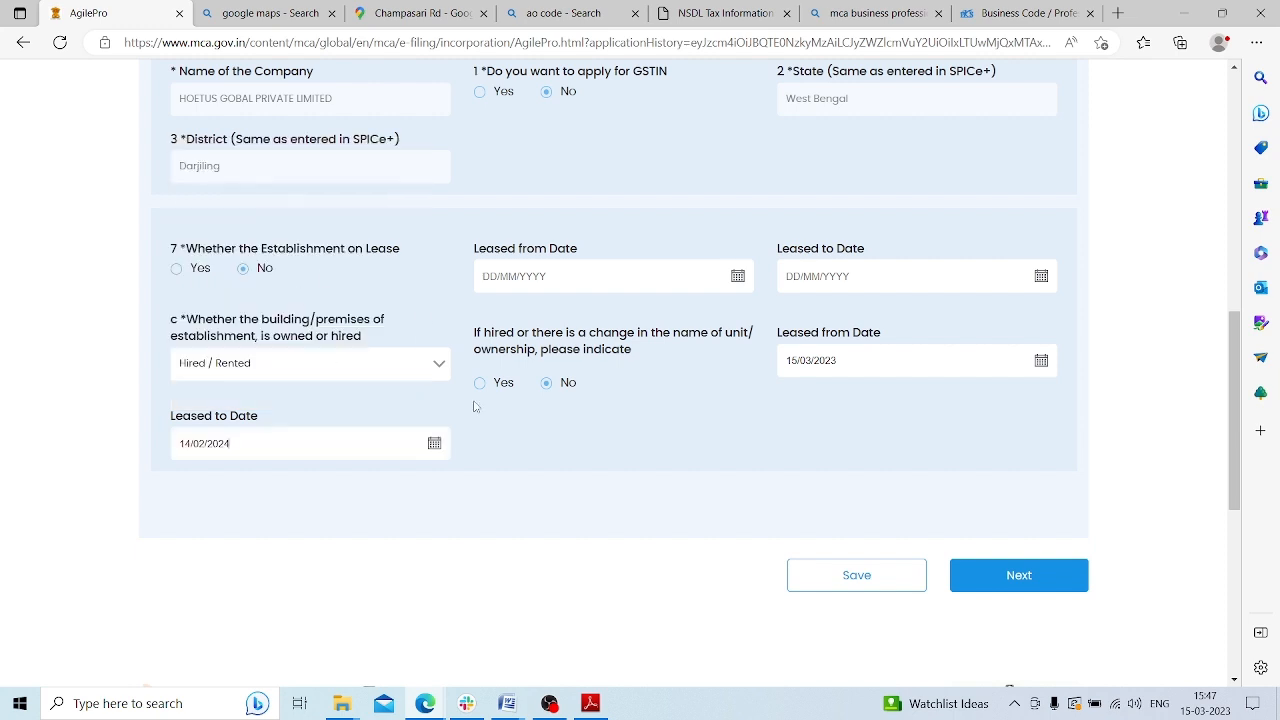
{"action": "left_click", "coordinate": [855, 577]}
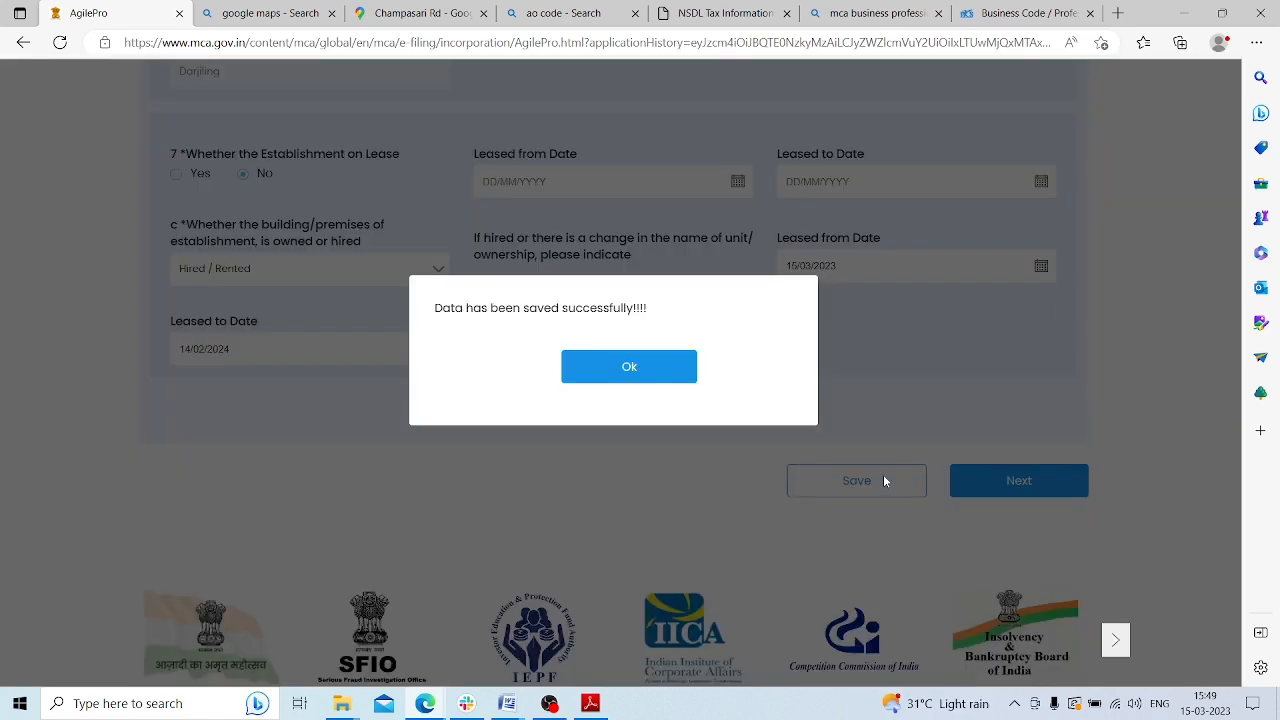
{"action": "left_click", "coordinate": [625, 368]}
{"action": "scroll", "coordinate": [1149, 520], "scroll_direction": "down", "scroll_amount": 3}
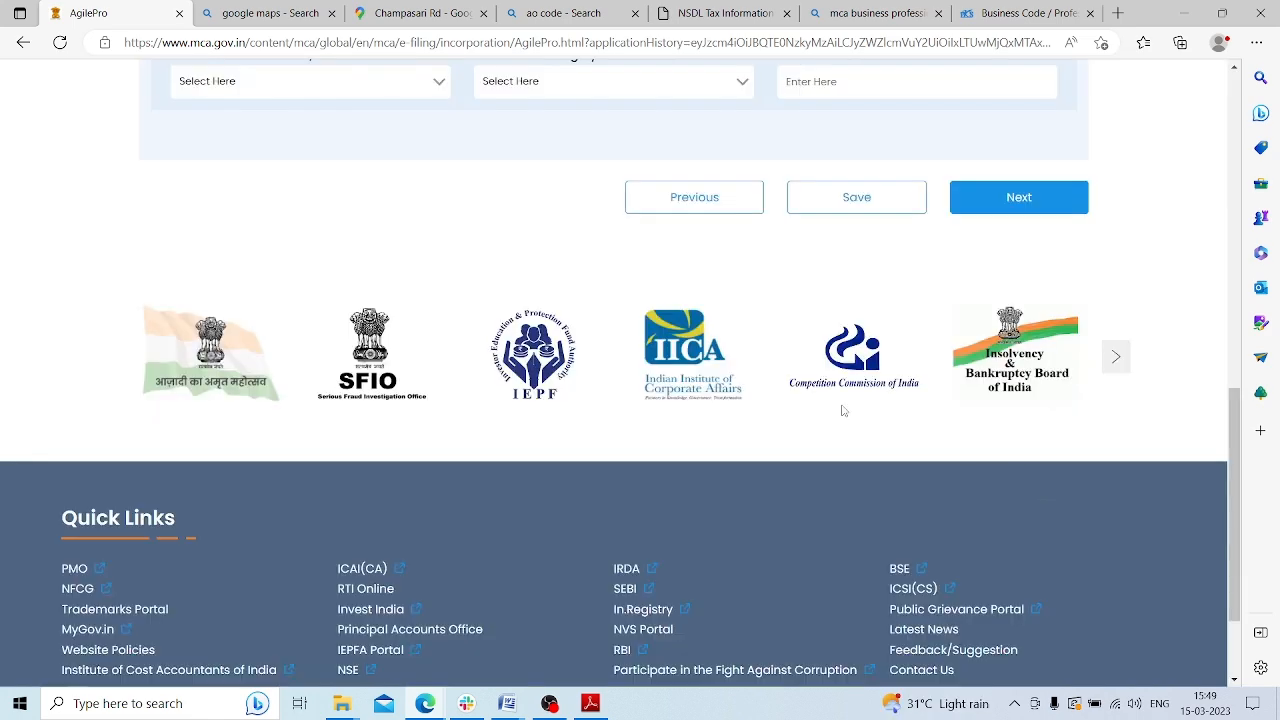
Choose SCHOOL as the primary business activity
{"action": "scroll", "coordinate": [583, 400], "scroll_direction": "up", "scroll_amount": 5}
{"action": "scroll", "coordinate": [583, 400], "scroll_direction": "down", "scroll_amount": 1}
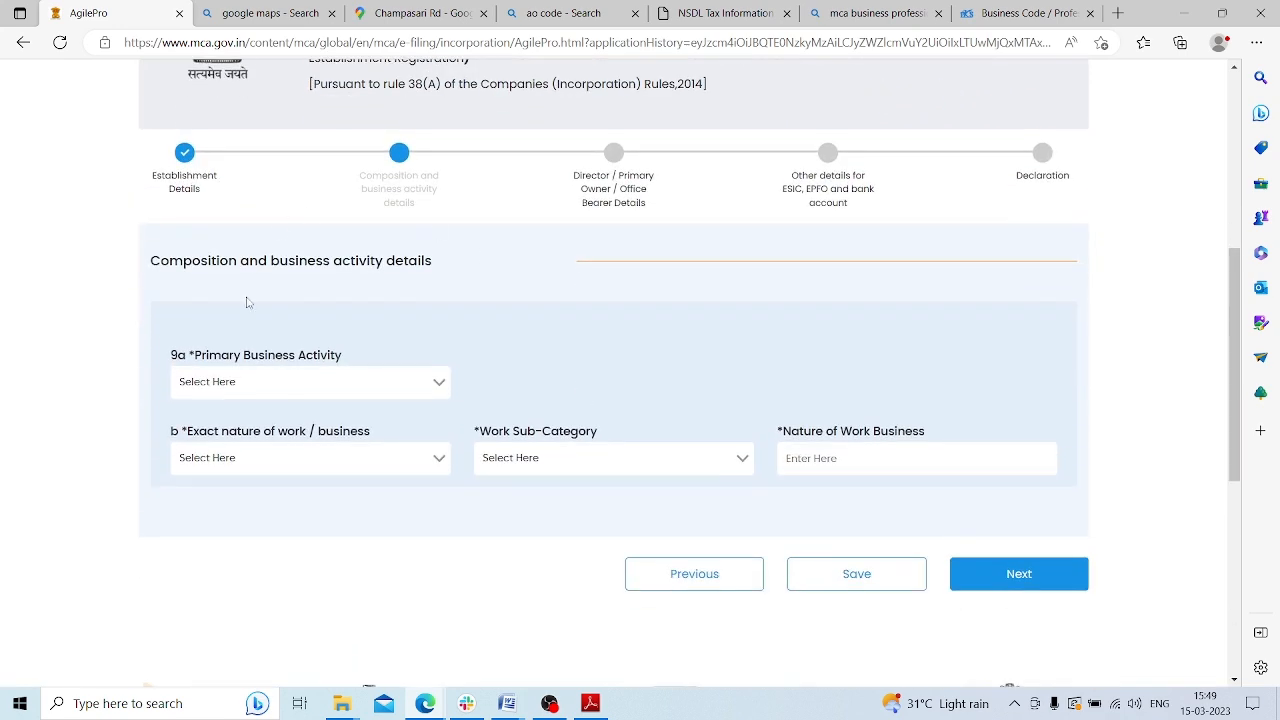
{"action": "left_click", "coordinate": [401, 395]}
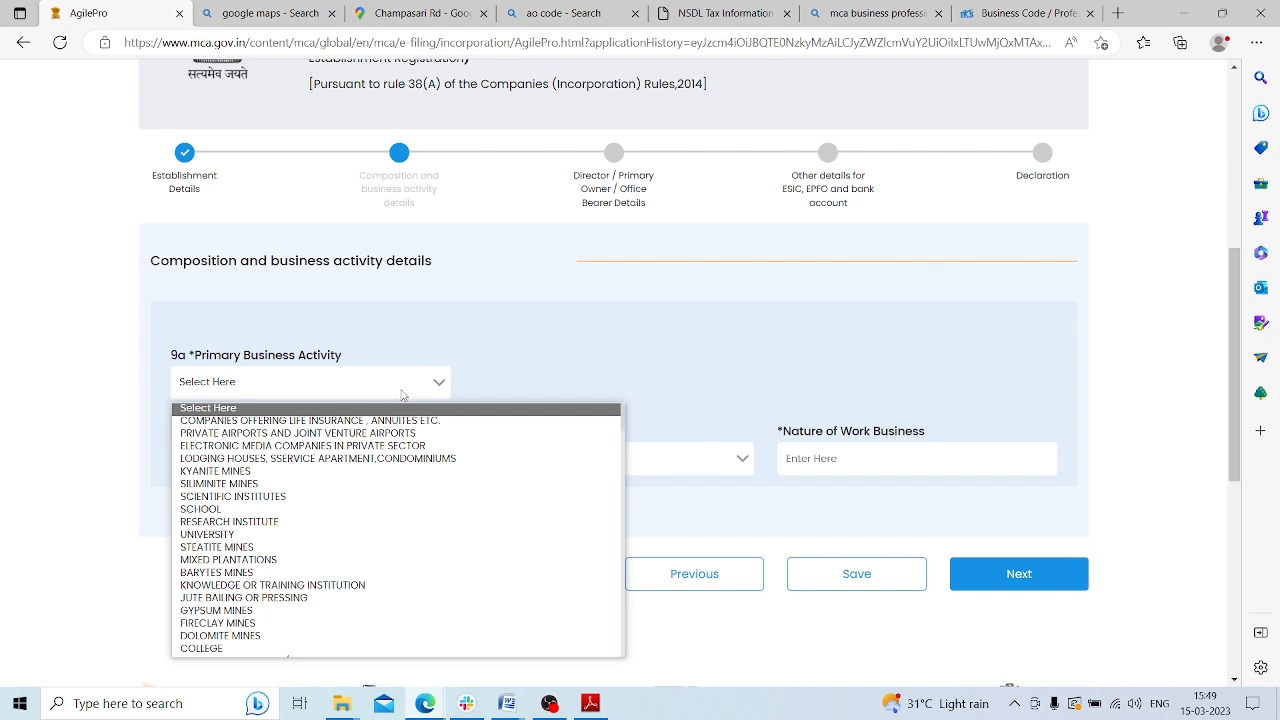
{"action": "scroll", "coordinate": [385, 462], "scroll_direction": "down", "scroll_amount": 1}
{"action": "scroll", "coordinate": [385, 462], "scroll_direction": "down", "scroll_amount": 4}
{"action": "scroll", "coordinate": [365, 420], "scroll_direction": "up", "scroll_amount": 5}
{"action": "scroll", "coordinate": [340, 445], "scroll_direction": "down", "scroll_amount": 1}
{"action": "scroll", "coordinate": [330, 480], "scroll_direction": "up", "scroll_amount": 1}
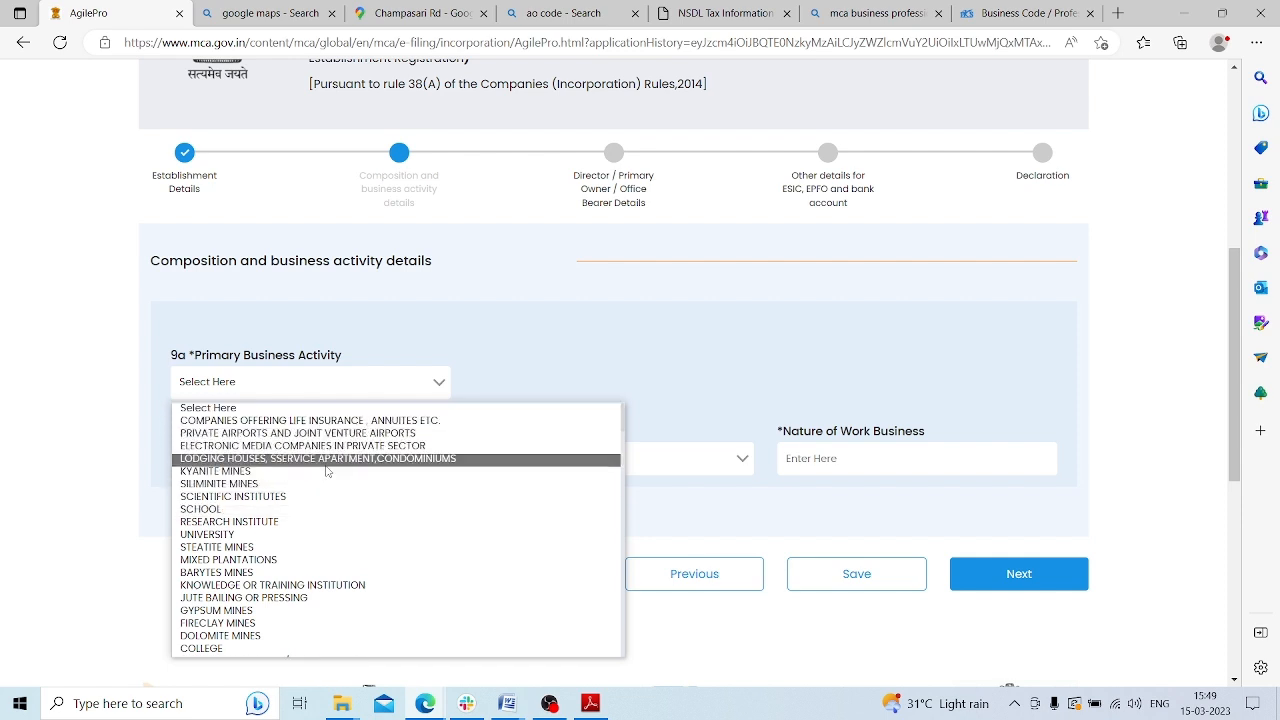
{"action": "left_click", "coordinate": [329, 509]}
Set nature of work to Educational Institutions, primary educational institution sub-category, nature SCHOOL, and save
{"action": "left_click", "coordinate": [310, 459]}
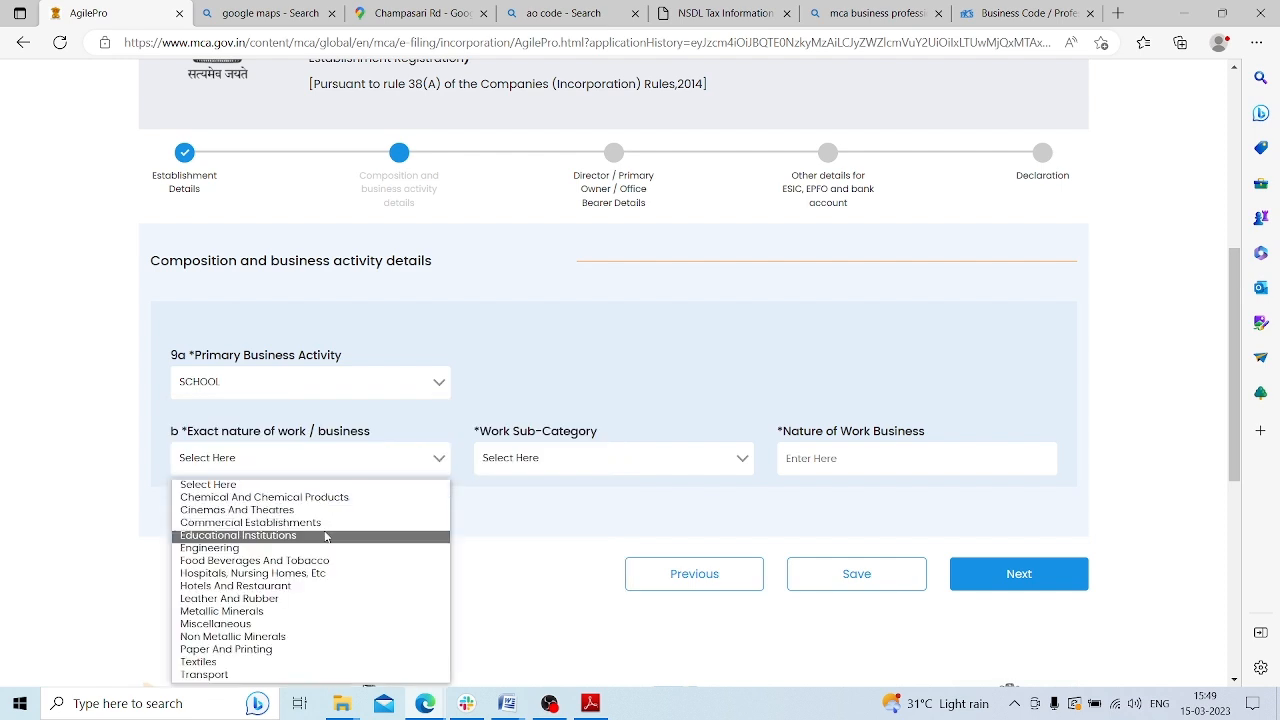
{"action": "left_click", "coordinate": [294, 537]}
{"action": "left_click", "coordinate": [536, 470]}
{"action": "left_click", "coordinate": [590, 496]}
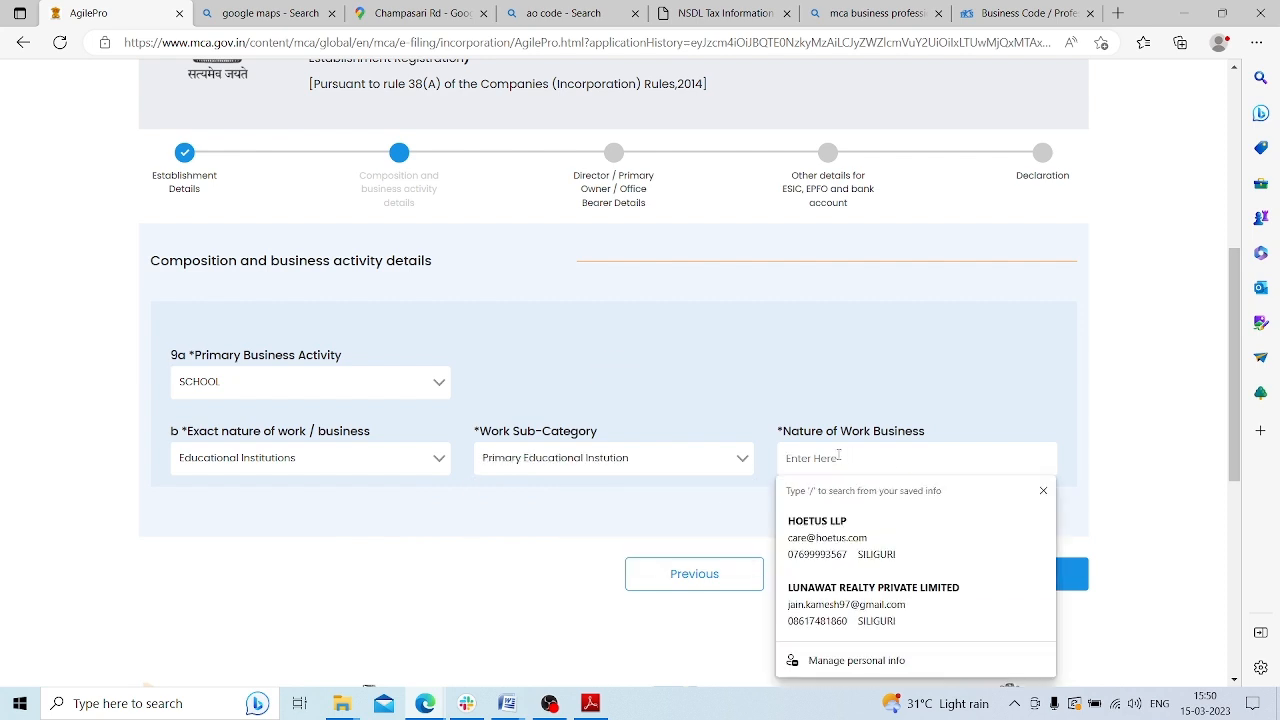
{"action": "type", "text": "SHC"}
{"action": "type", "text": "HOOL"}
{"action": "left_click", "coordinate": [864, 567]}
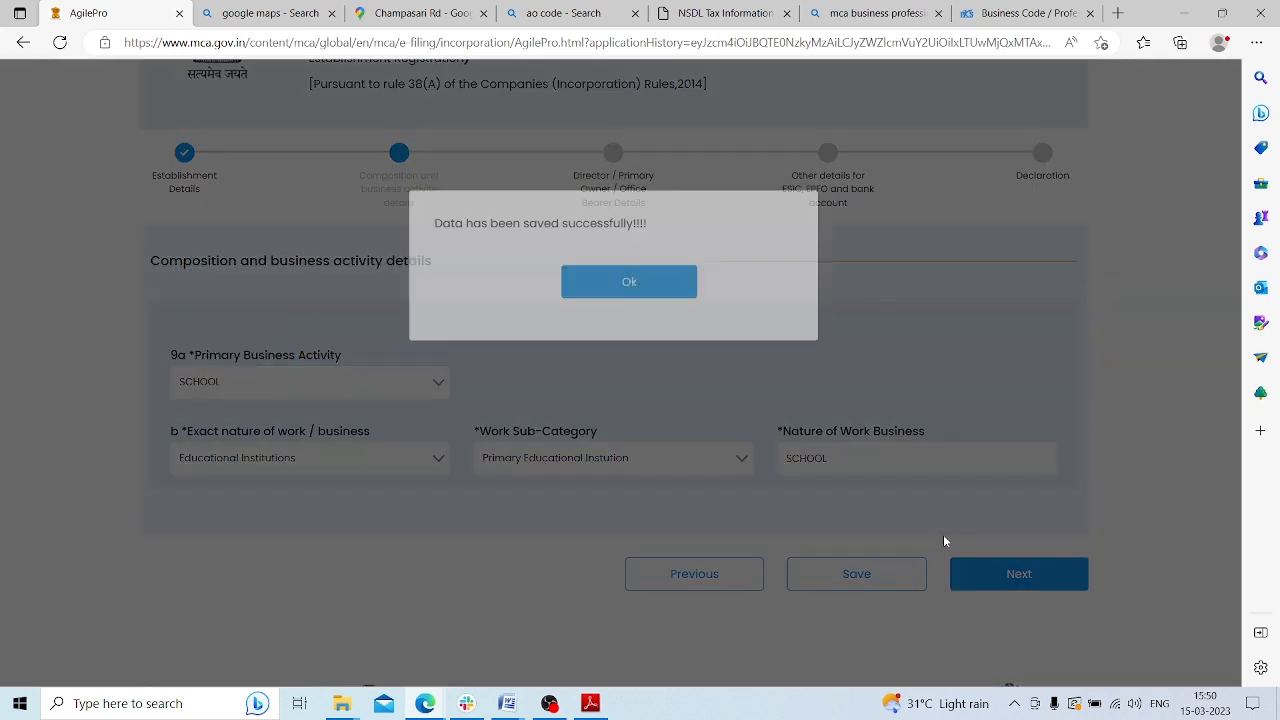
{"action": "left_click", "coordinate": [630, 368]}
{"action": "left_click", "coordinate": [1032, 568]}
{"action": "scroll", "coordinate": [706, 266], "scroll_direction": "down", "scroll_amount": 2}
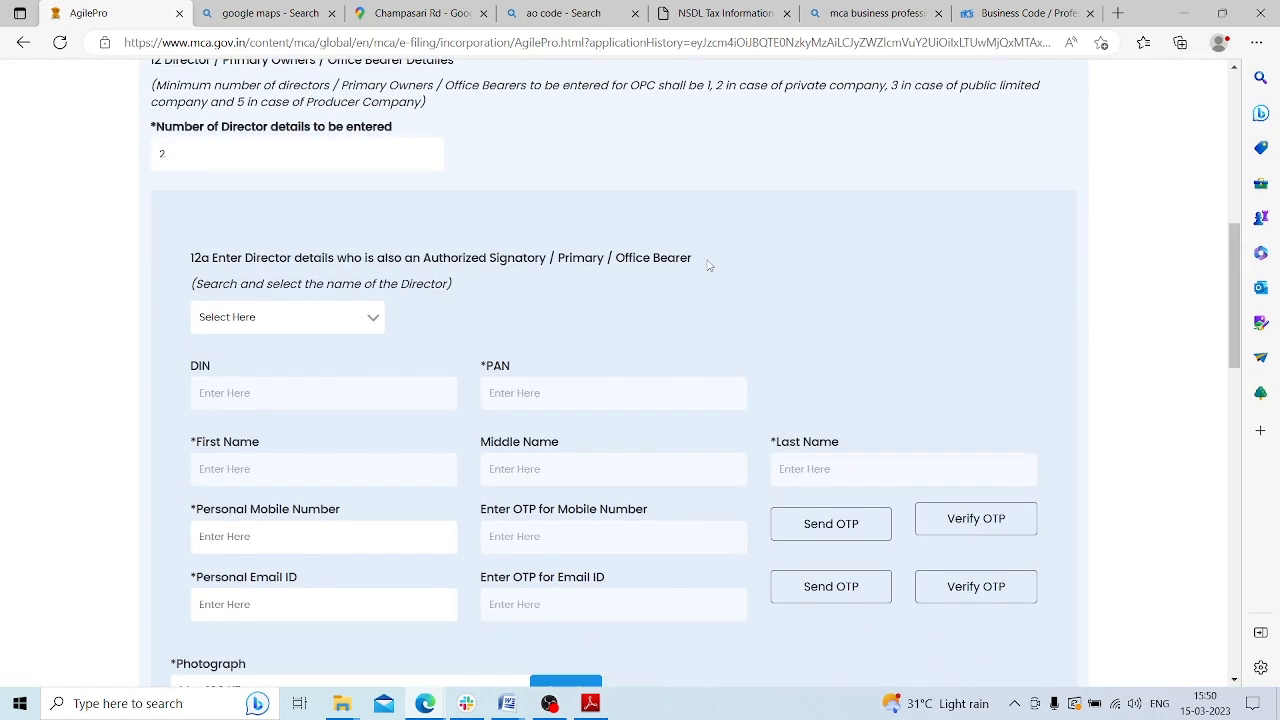
{"action": "scroll", "coordinate": [726, 282], "scroll_direction": "up", "scroll_amount": 2}
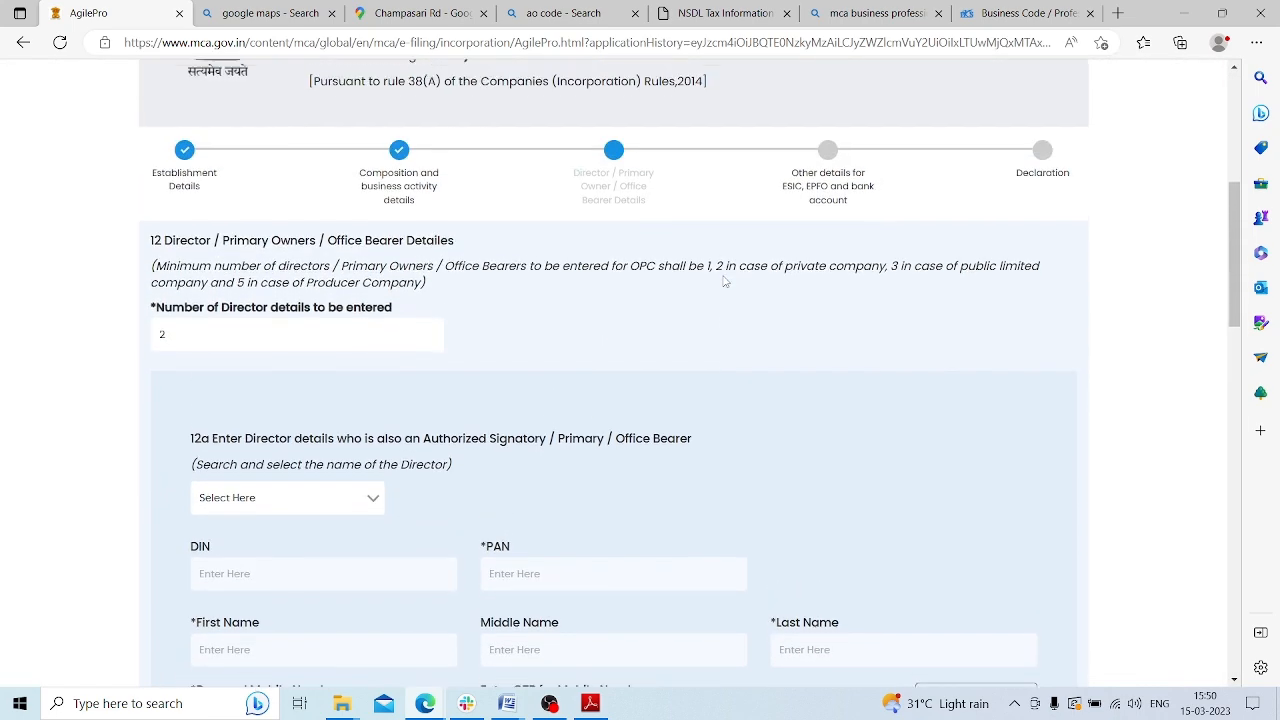
{"action": "left_click_drag", "start_coordinate": [171, 243], "coordinate": [456, 243]}
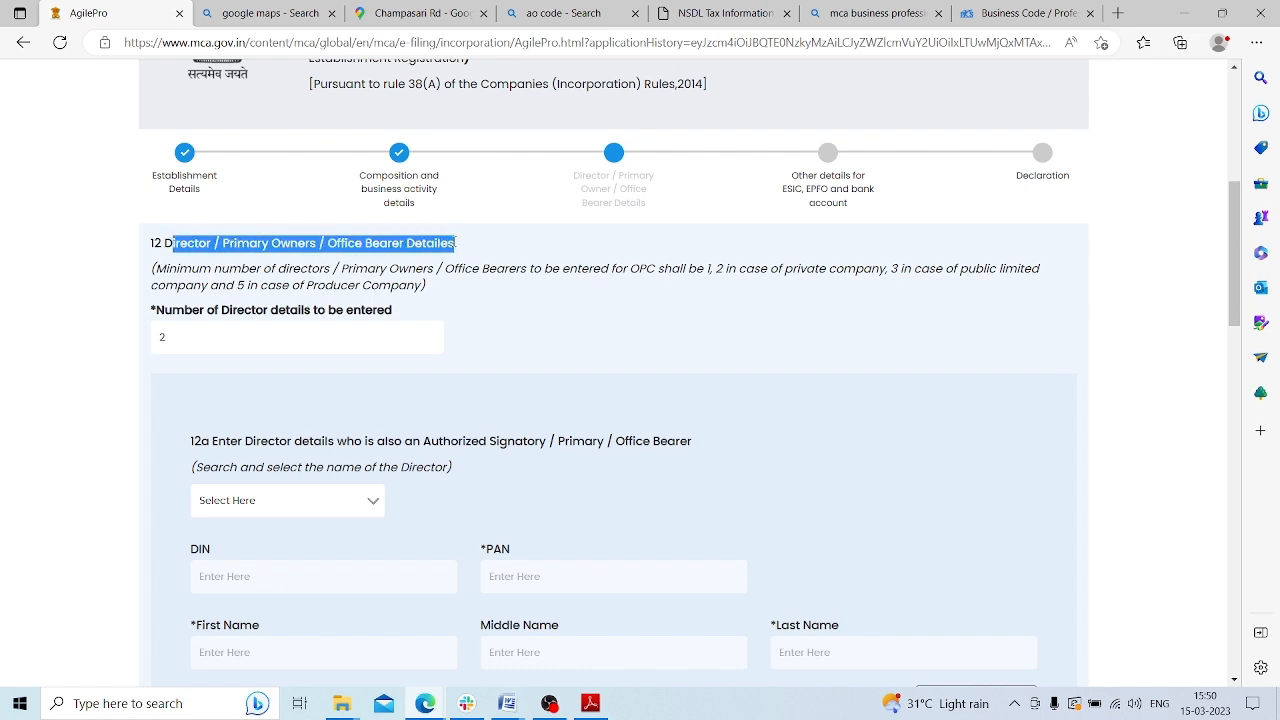
{"action": "left_click", "coordinate": [552, 300]}
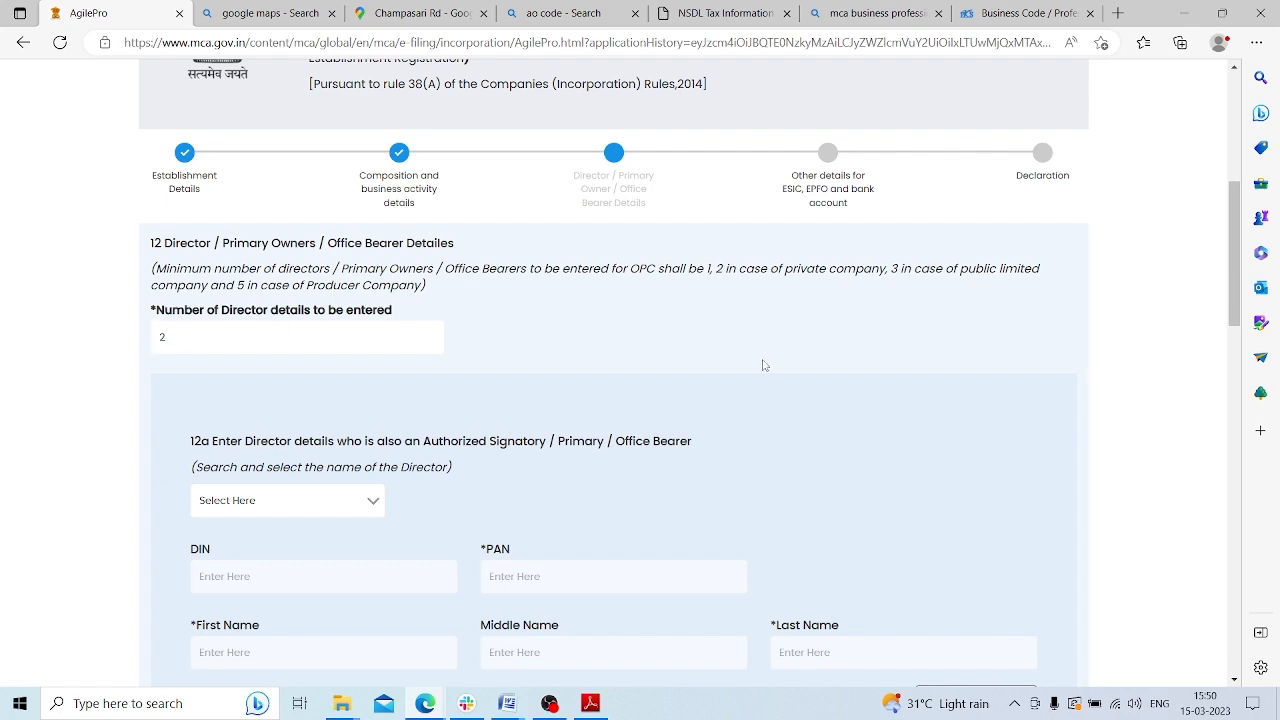
{"action": "scroll", "coordinate": [591, 389], "scroll_direction": "down", "scroll_amount": 2}
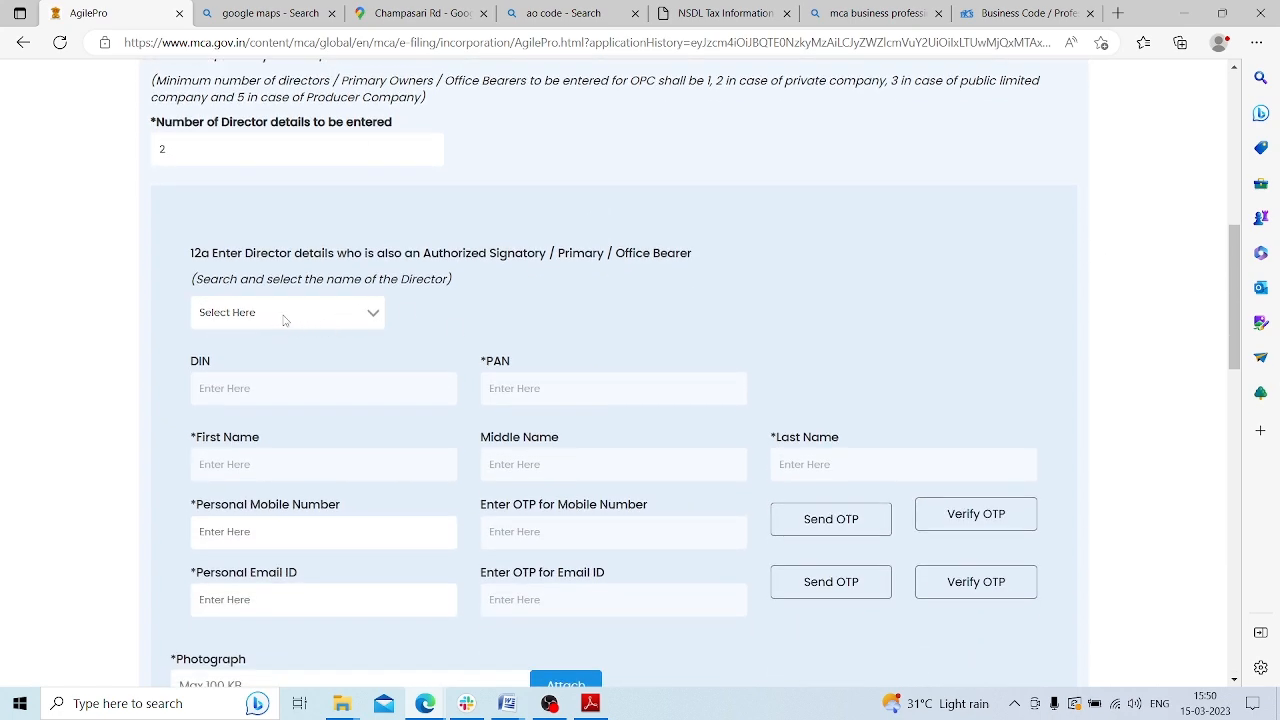
{"action": "left_click", "coordinate": [295, 313]}
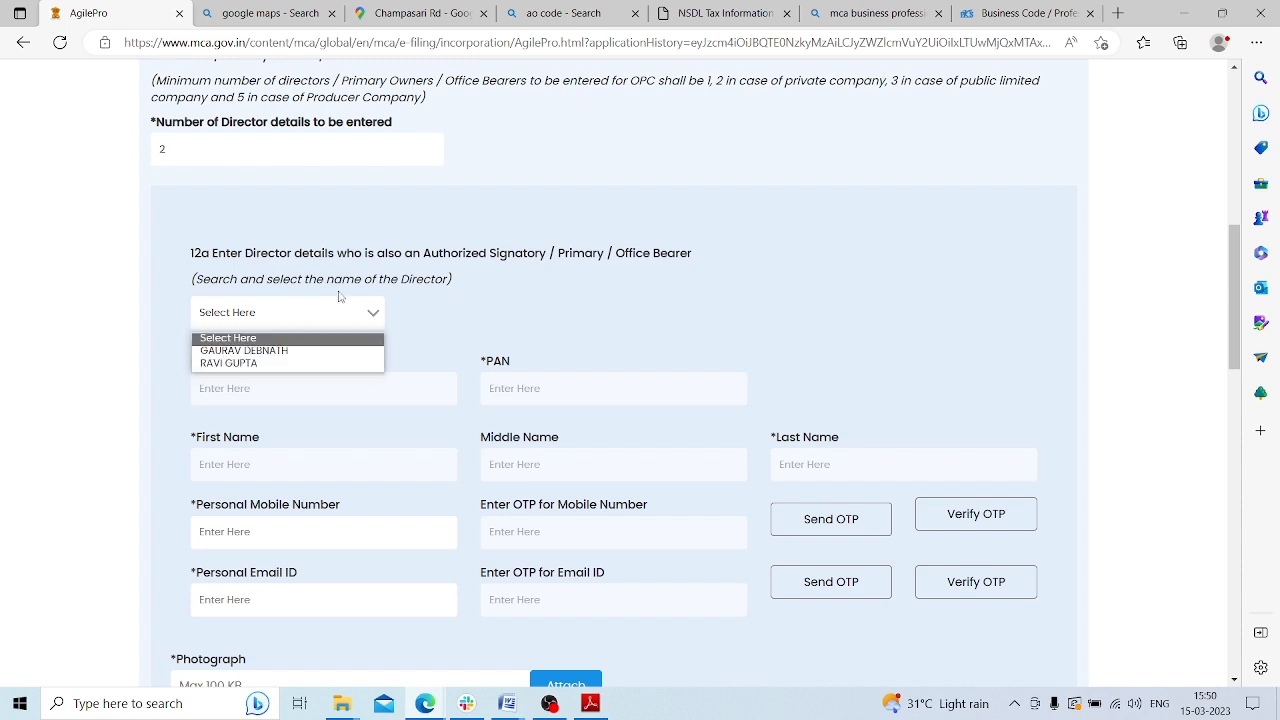
{"action": "left_click_drag", "start_coordinate": [429, 254], "coordinate": [695, 256]}
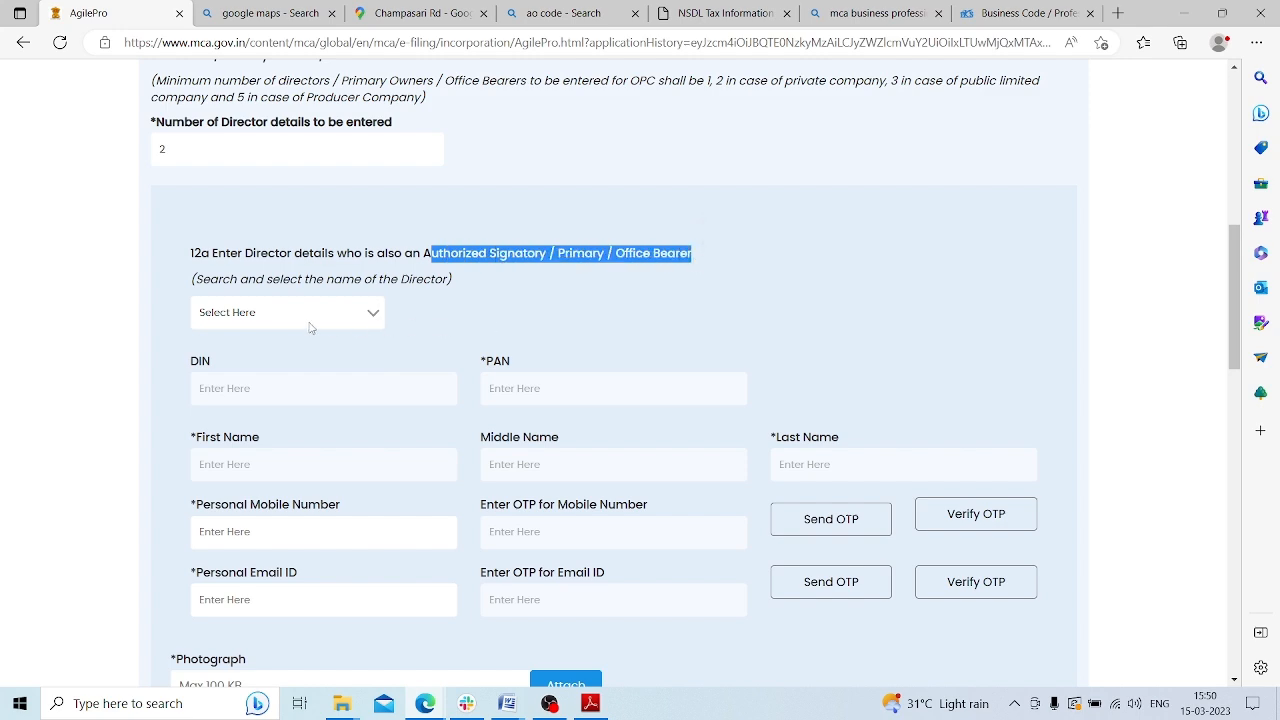
{"action": "left_click", "coordinate": [277, 313]}
{"action": "left_click", "coordinate": [276, 351]}
{"action": "scroll", "coordinate": [590, 312], "scroll_direction": "down", "scroll_amount": 2}
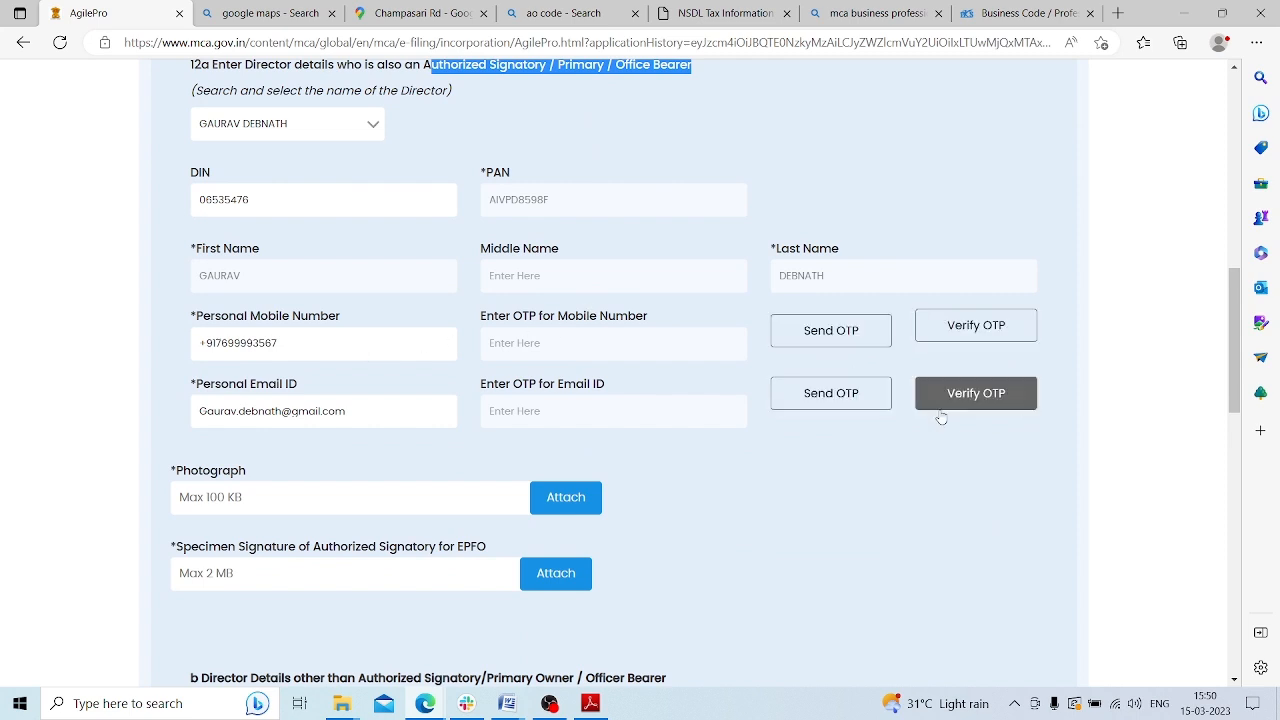
{"action": "scroll", "coordinate": [707, 353], "scroll_direction": "down", "scroll_amount": 1}
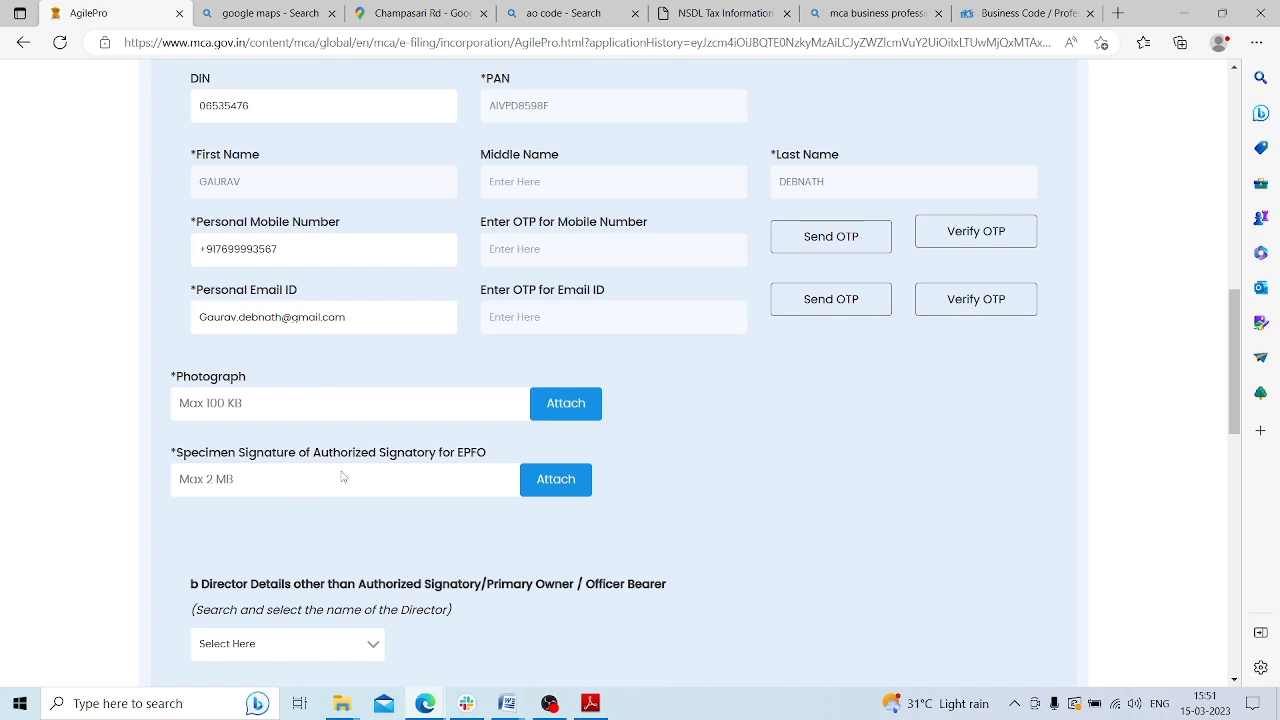
{"action": "scroll", "coordinate": [510, 455], "scroll_direction": "down", "scroll_amount": 3}
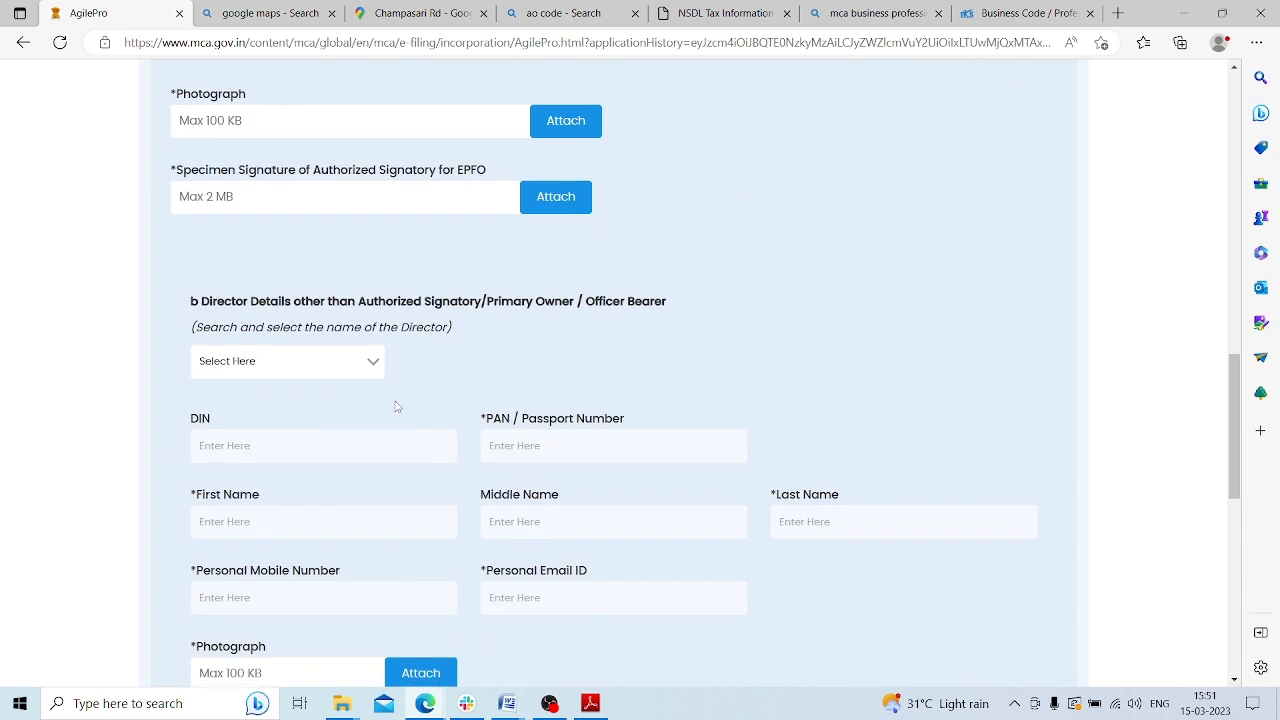
{"action": "left_click_drag", "start_coordinate": [278, 300], "coordinate": [626, 324]}
{"action": "left_click", "coordinate": [320, 397]}
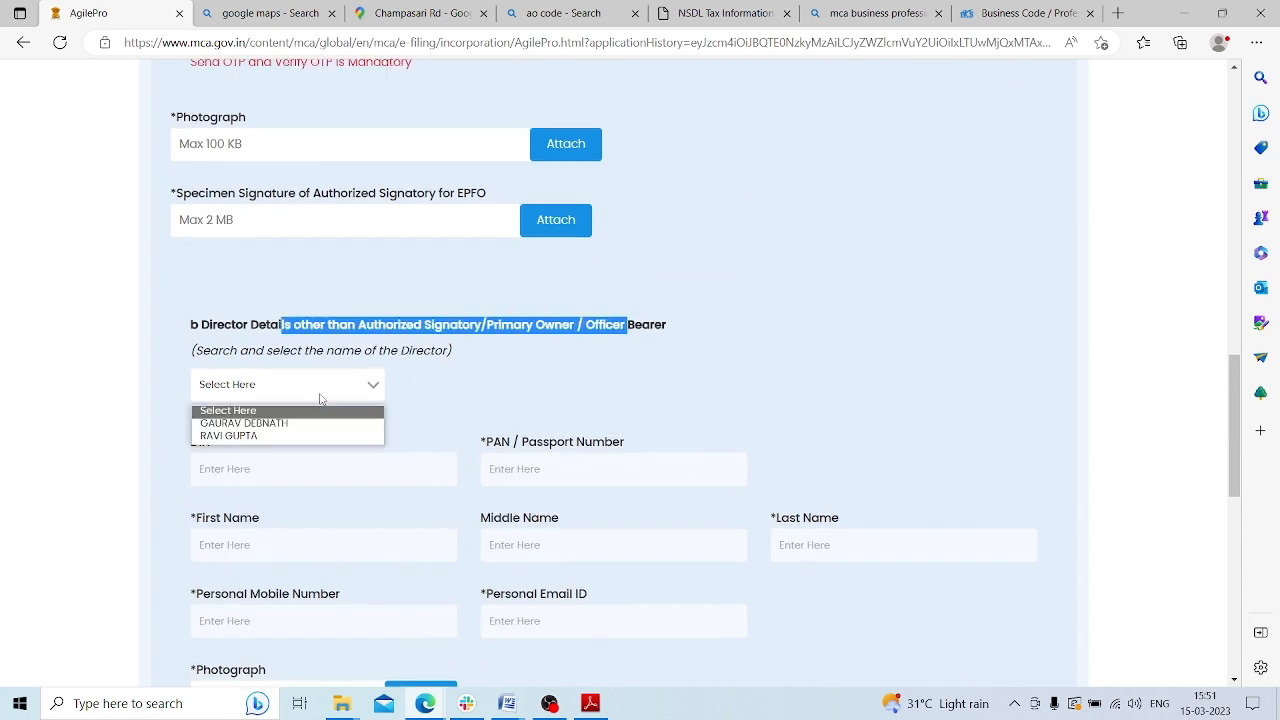
{"action": "left_click", "coordinate": [320, 435]}
{"action": "scroll", "coordinate": [630, 385], "scroll_direction": "down", "scroll_amount": 3}
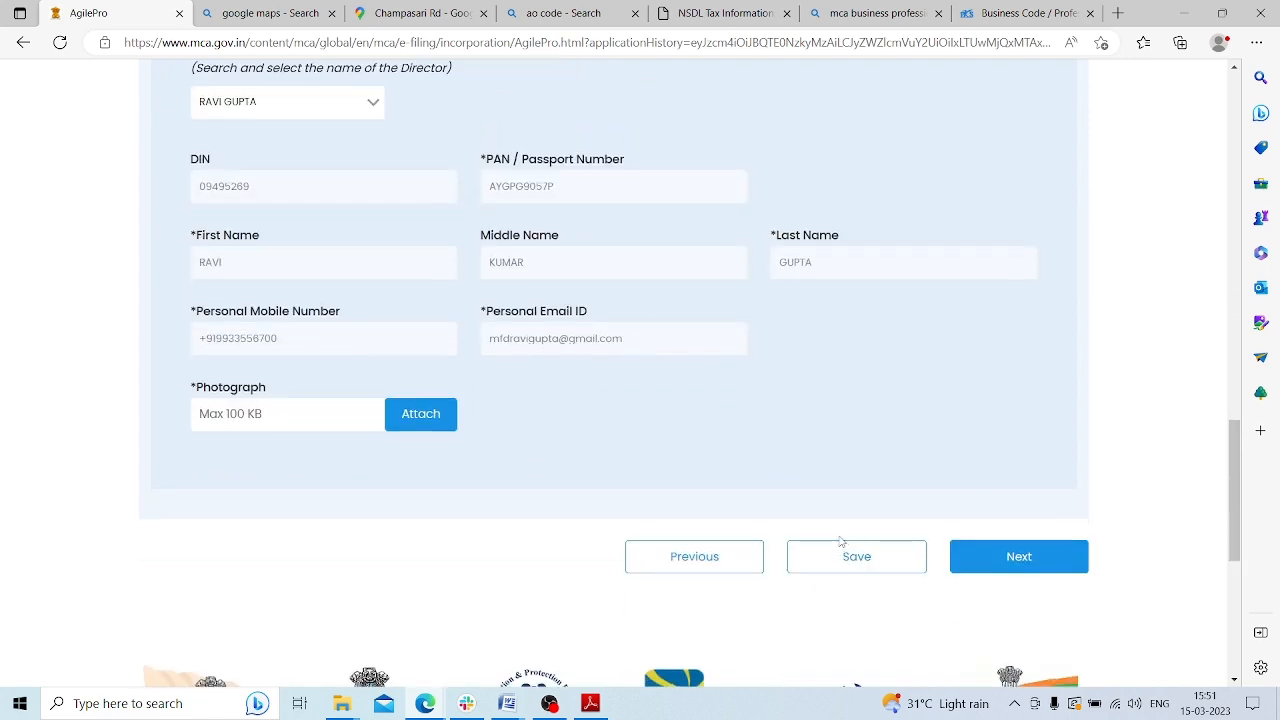
{"action": "left_click", "coordinate": [843, 545]}
{"action": "left_click", "coordinate": [656, 376]}
{"action": "scroll", "coordinate": [720, 390], "scroll_direction": "down", "scroll_amount": 10}
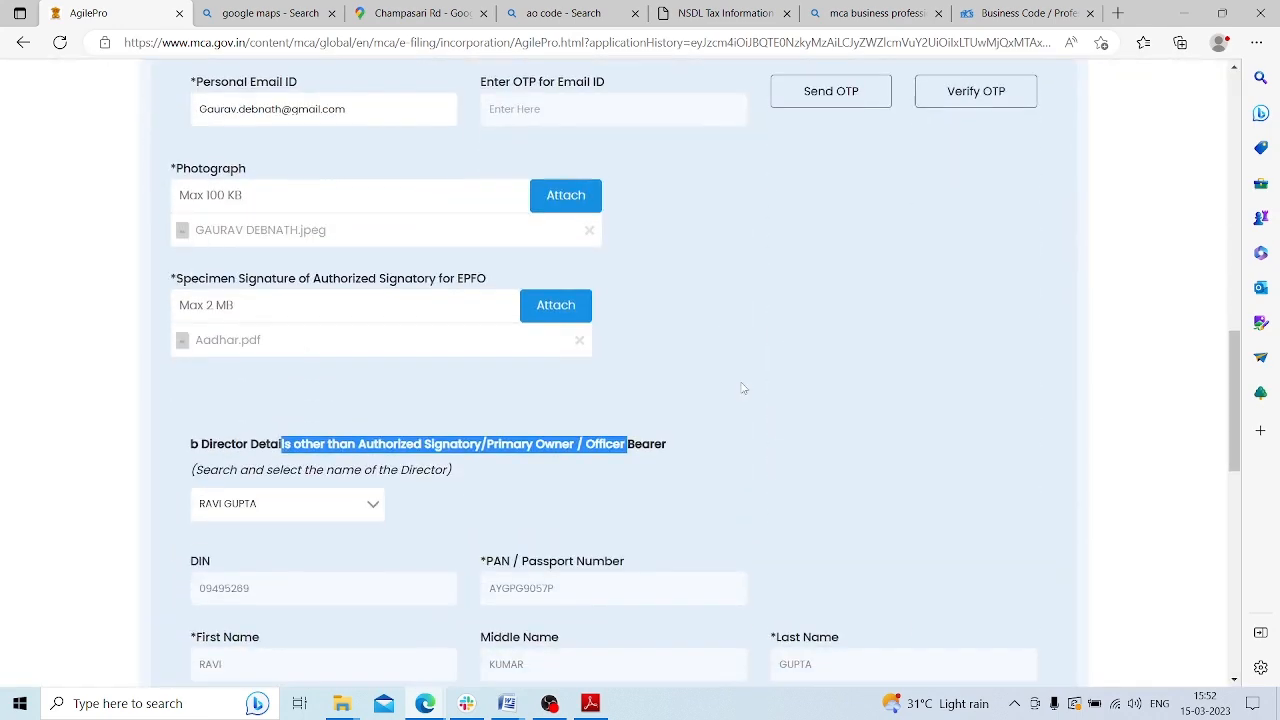
{"action": "scroll", "coordinate": [1005, 378], "scroll_direction": "down", "scroll_amount": 4}
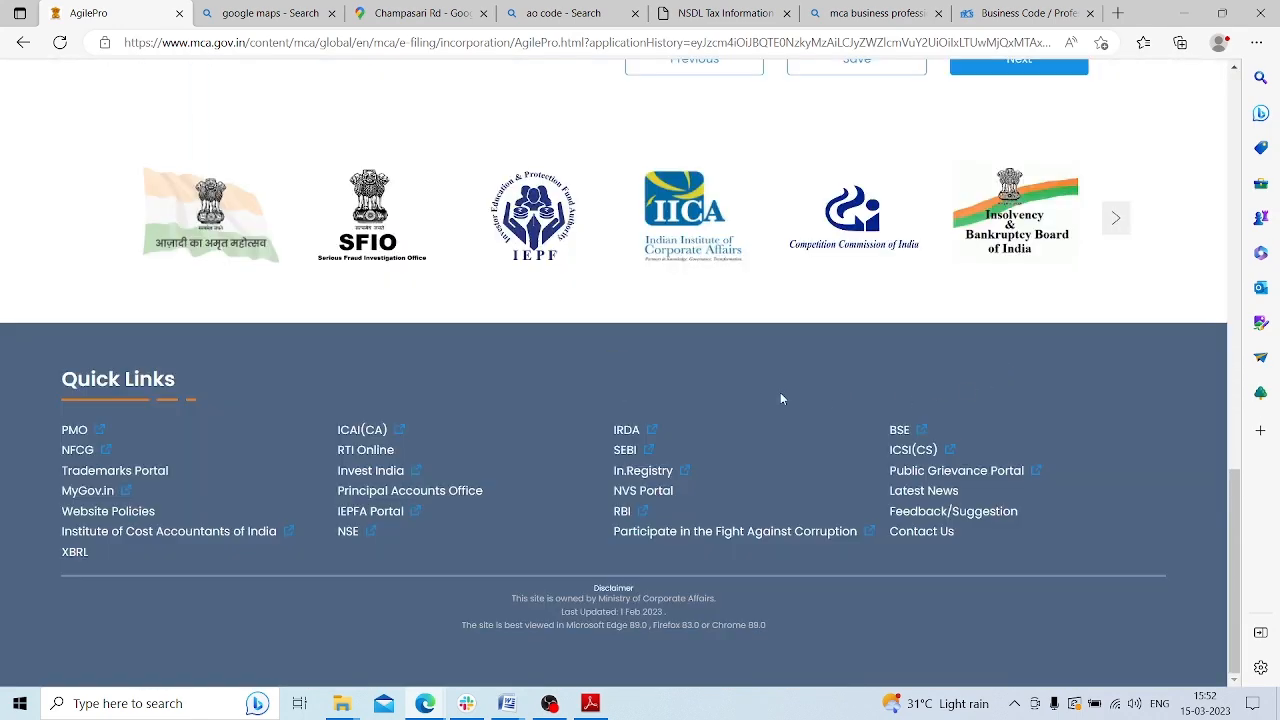
{"action": "scroll", "coordinate": [729, 373], "scroll_direction": "up", "scroll_amount": 6}
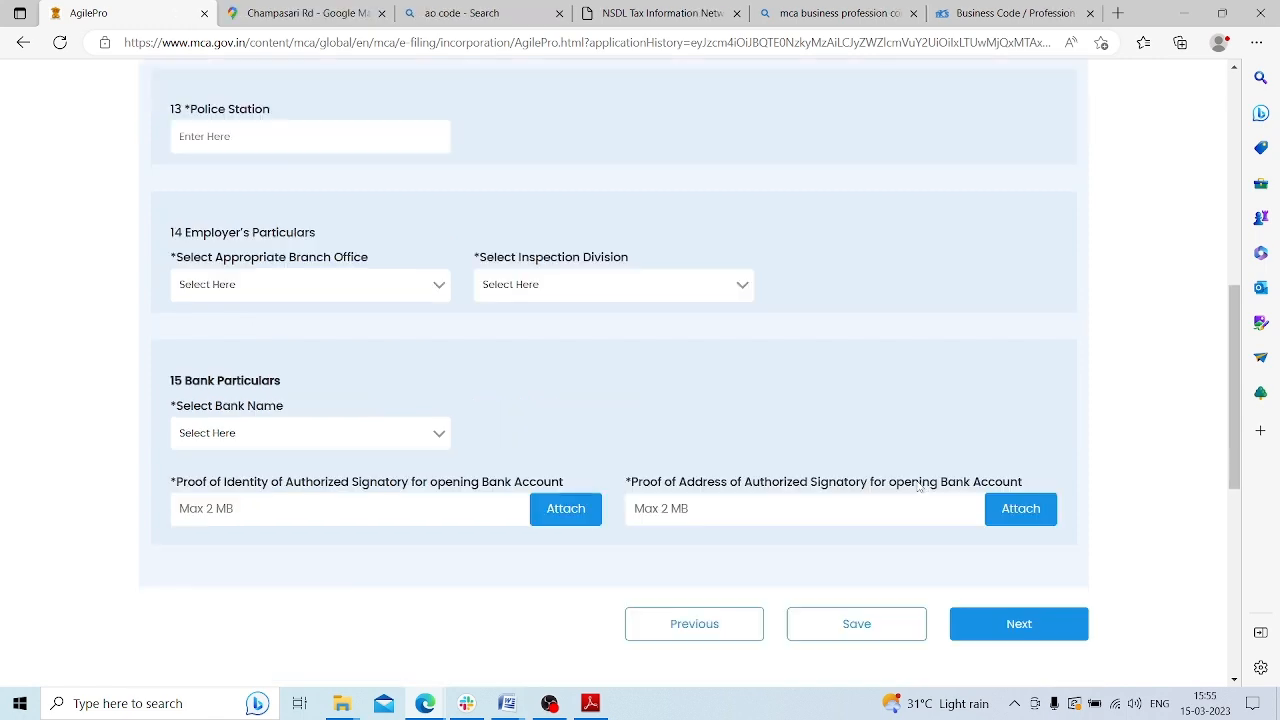
Enter SILIGURI police station, branch office BO - Siliguri (Darjeeling), division INS DIV - SILIGURI (Darjeeling)
{"action": "scroll", "coordinate": [198, 277], "scroll_direction": "up", "scroll_amount": 4}
{"action": "scroll", "coordinate": [247, 327], "scroll_direction": "down", "scroll_amount": 3}
{"action": "scroll", "coordinate": [247, 327], "scroll_direction": "down", "scroll_amount": 1}
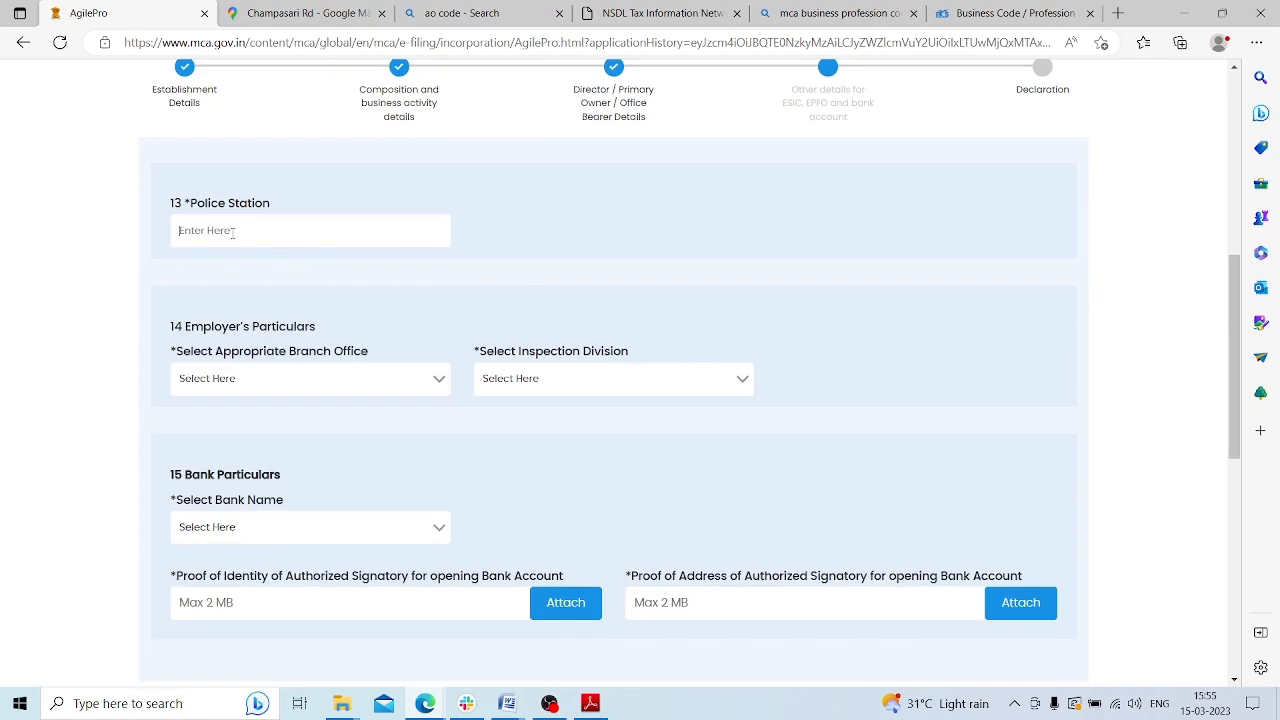
{"action": "left_click", "coordinate": [233, 232]}
{"action": "type", "text": "SILIGURI"}
{"action": "left_click", "coordinate": [284, 381]}
{"action": "left_click", "coordinate": [294, 418]}
{"action": "left_click", "coordinate": [543, 384]}
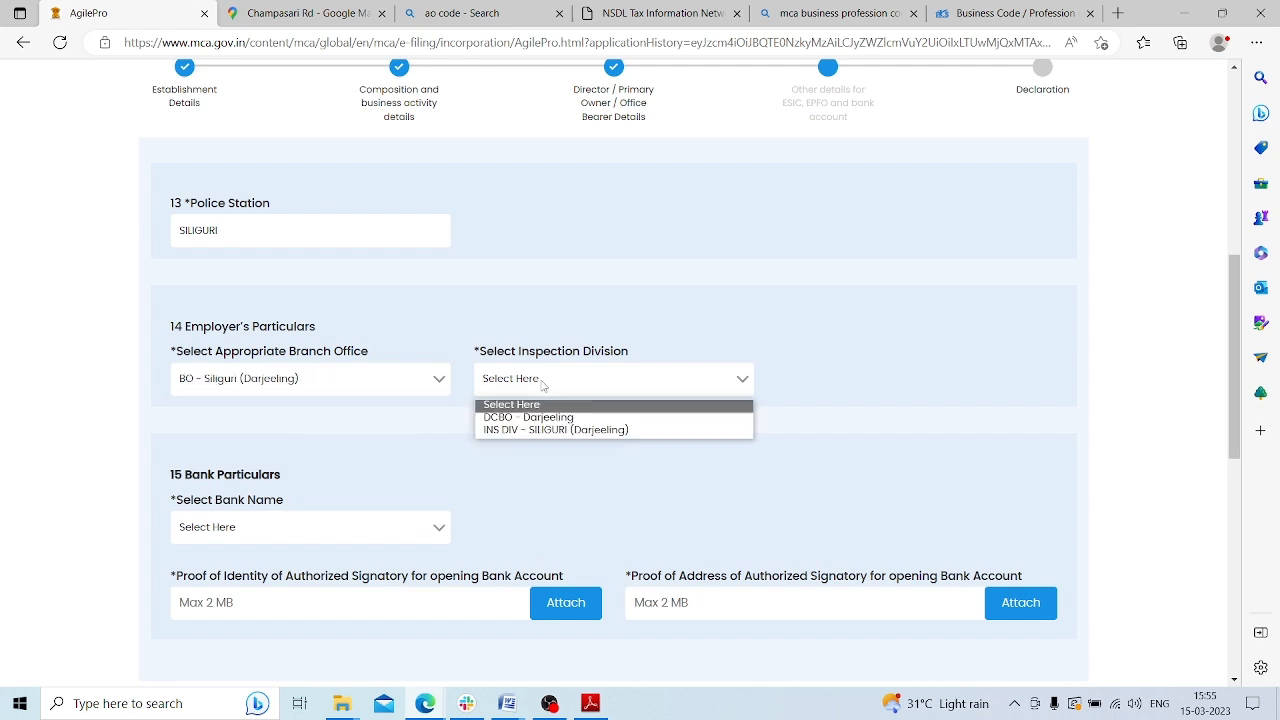
{"action": "left_click", "coordinate": [545, 420]}
Choose HDFC Bank, attach the Aadhar file as identity and address proof, and save
{"action": "scroll", "coordinate": [490, 410], "scroll_direction": "down", "scroll_amount": 2}
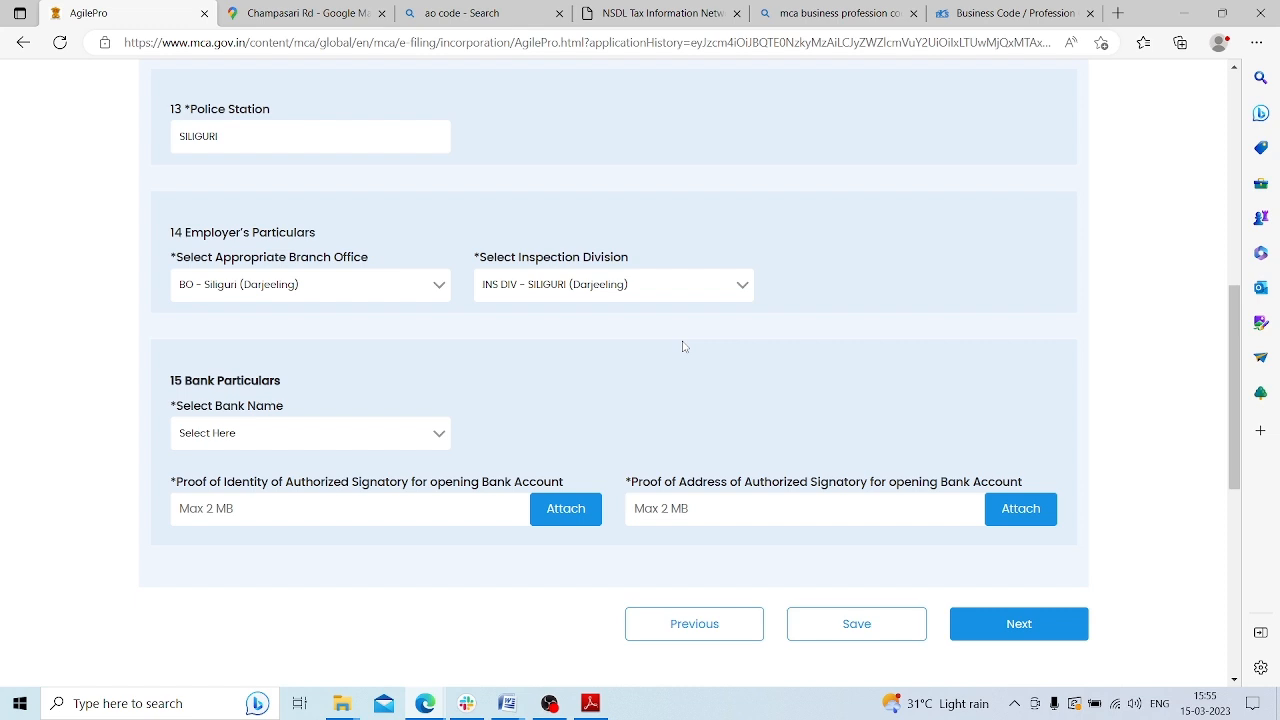
{"action": "left_click", "coordinate": [275, 437]}
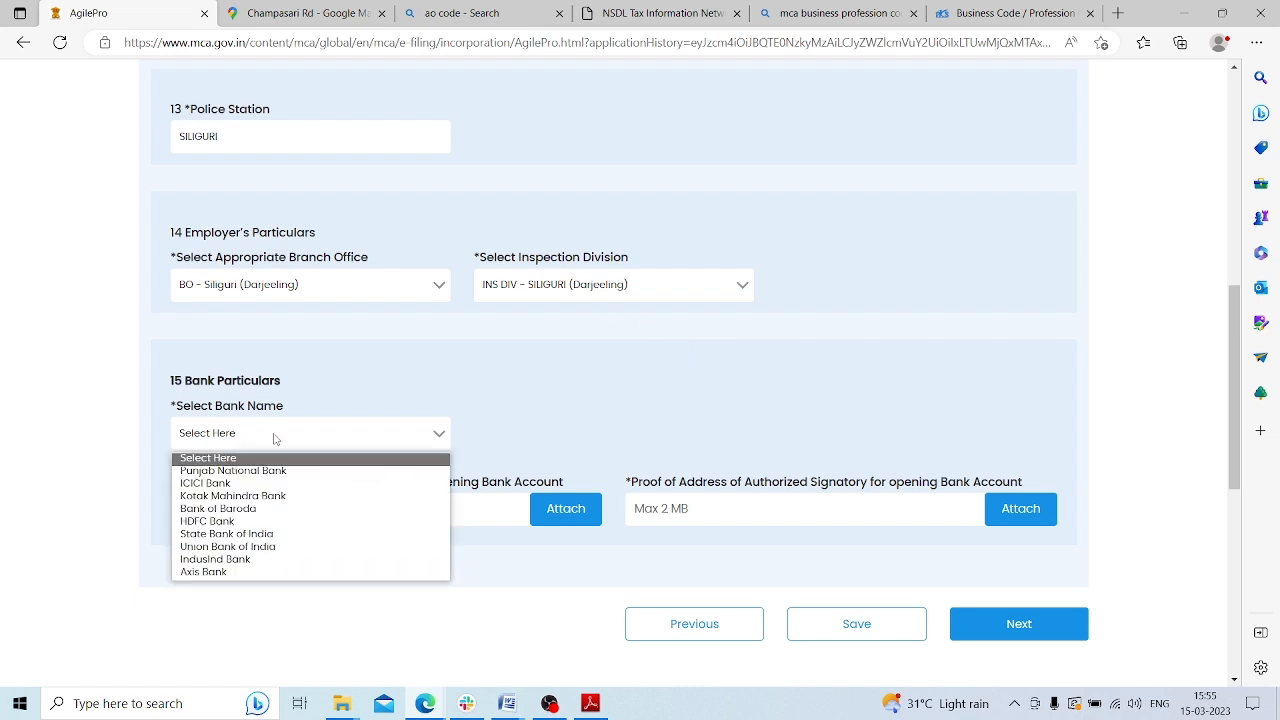
{"action": "left_click", "coordinate": [279, 522]}
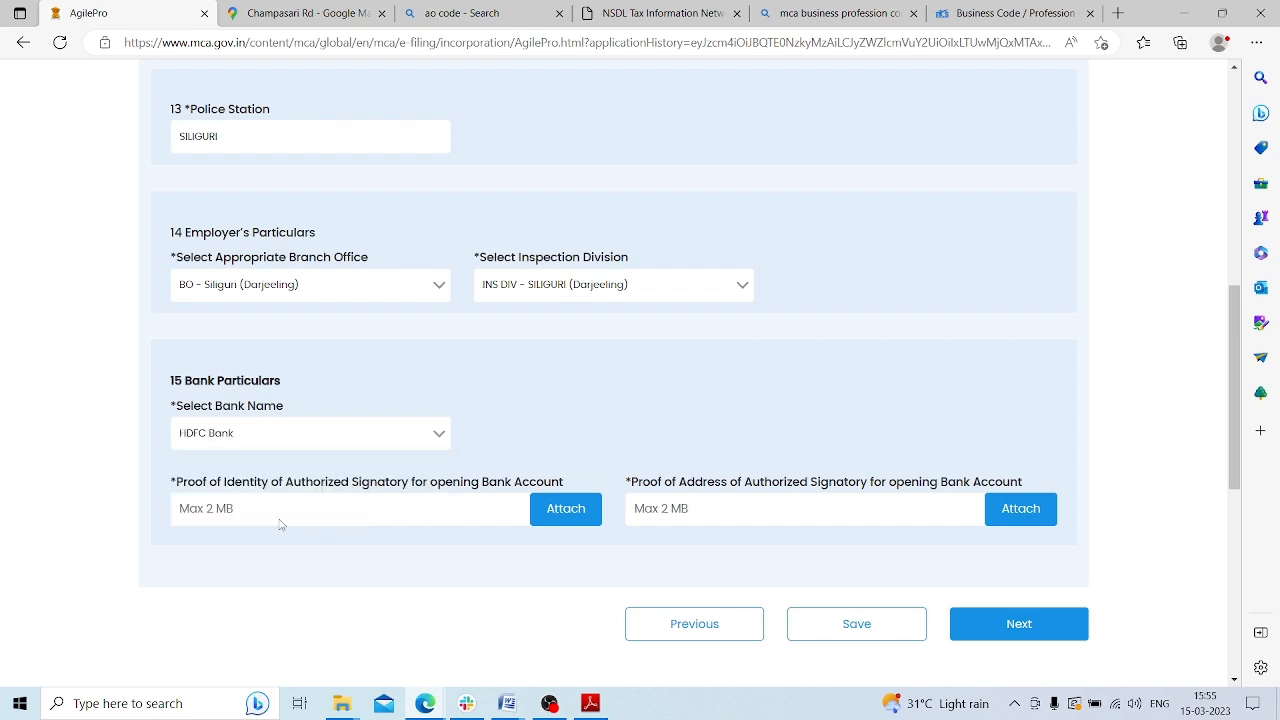
{"action": "left_click", "coordinate": [566, 509]}
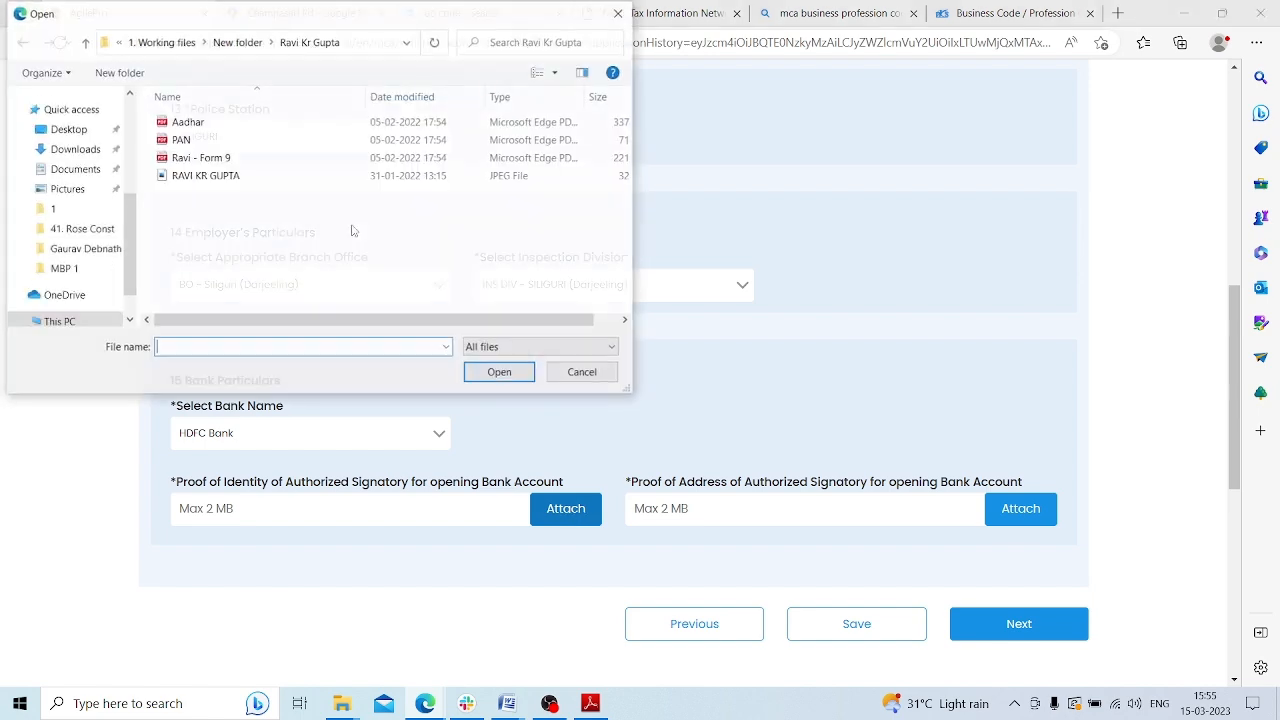
{"action": "double_click", "coordinate": [209, 123]}
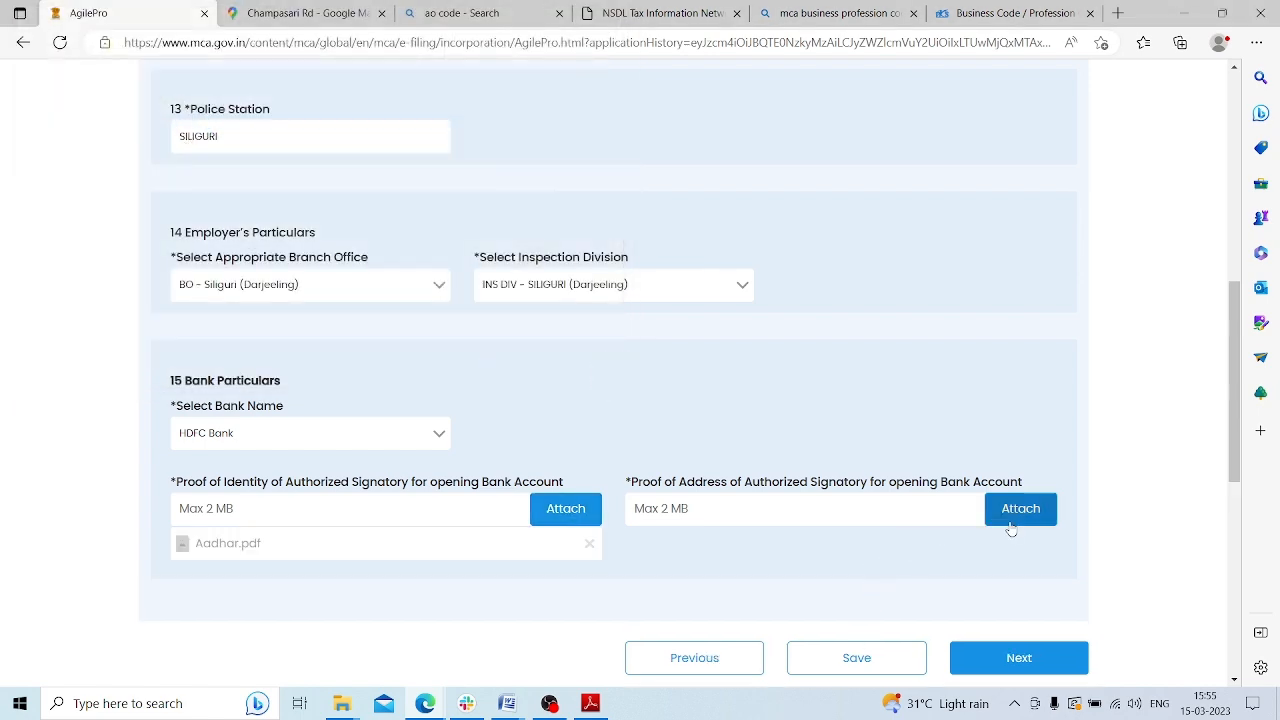
{"action": "left_click", "coordinate": [1011, 525]}
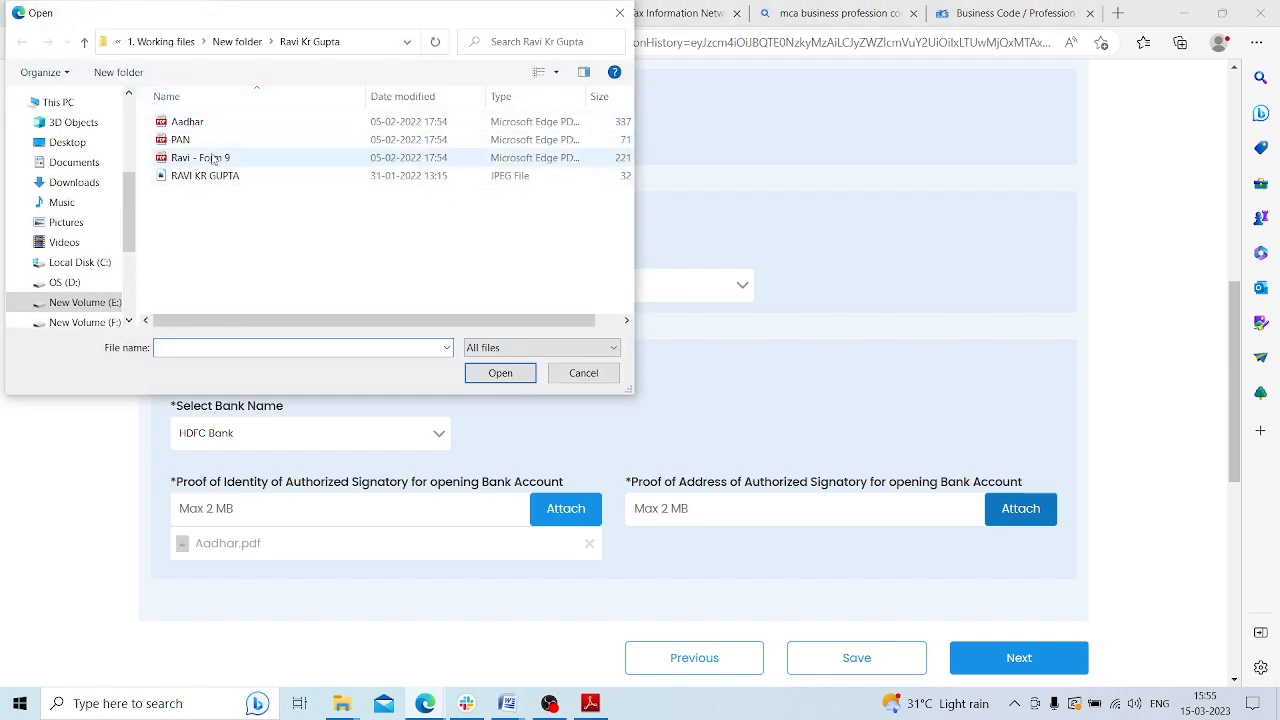
{"action": "double_click", "coordinate": [187, 122]}
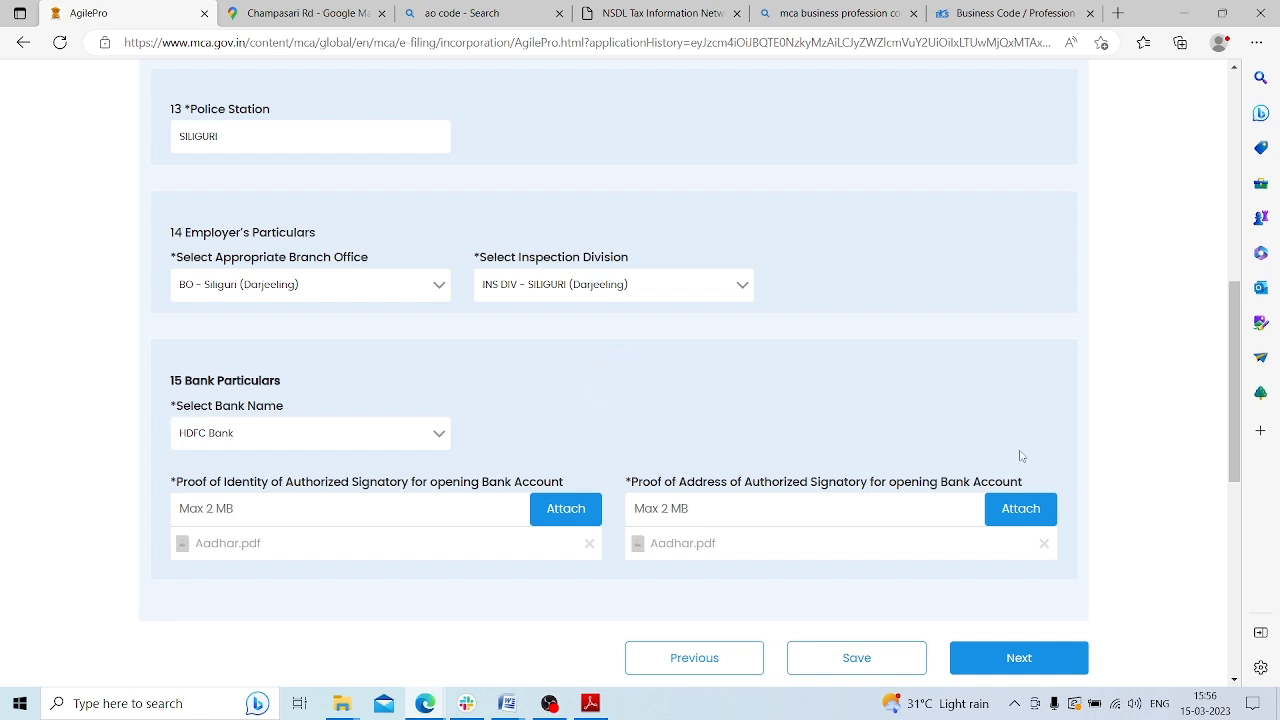
{"action": "left_click", "coordinate": [875, 660]}
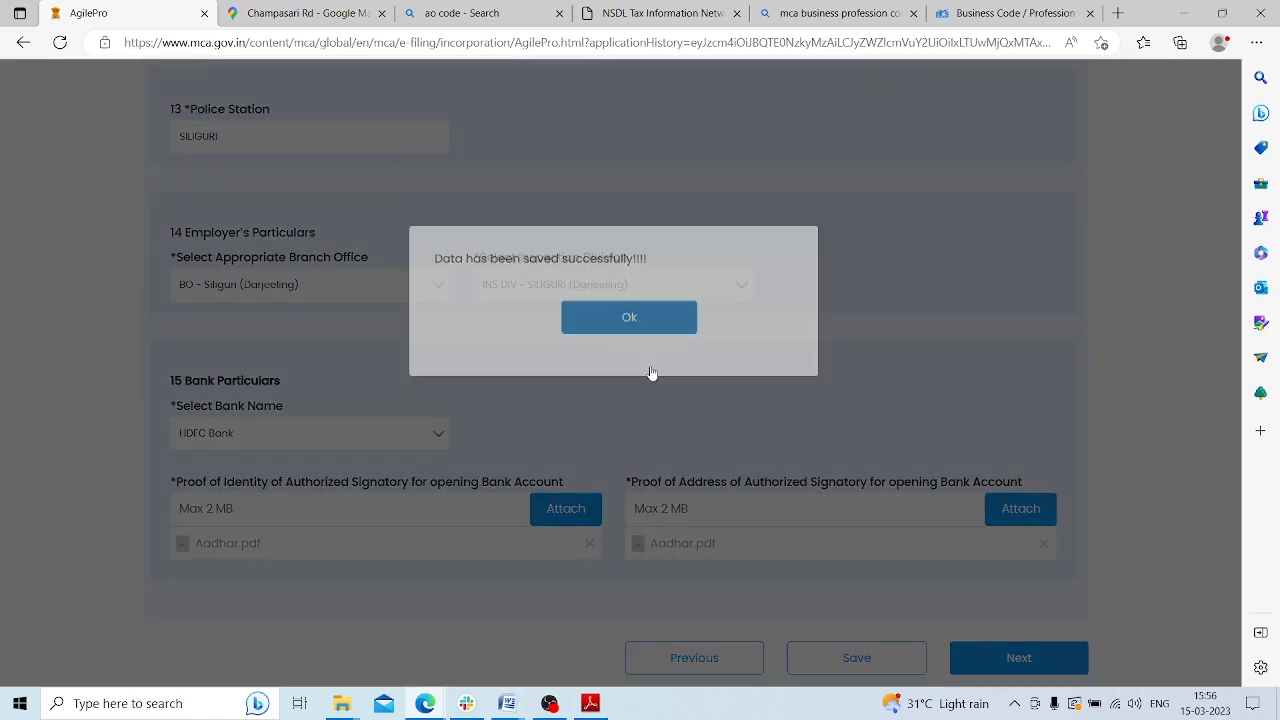
{"action": "left_click", "coordinate": [651, 368]}
{"action": "left_click", "coordinate": [1027, 655]}
Tick the ESIC, EPFO and bank declarations
{"action": "scroll", "coordinate": [753, 284], "scroll_direction": "up", "scroll_amount": 5}
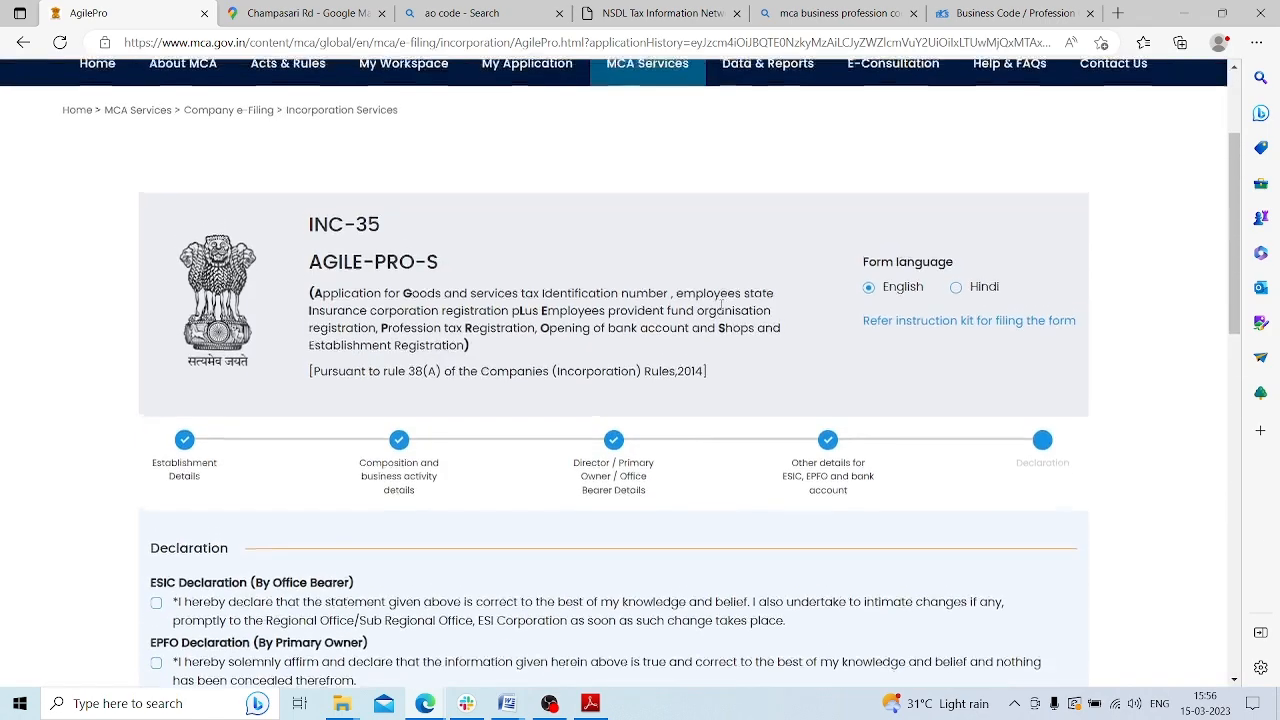
{"action": "scroll", "coordinate": [697, 296], "scroll_direction": "down", "scroll_amount": 3}
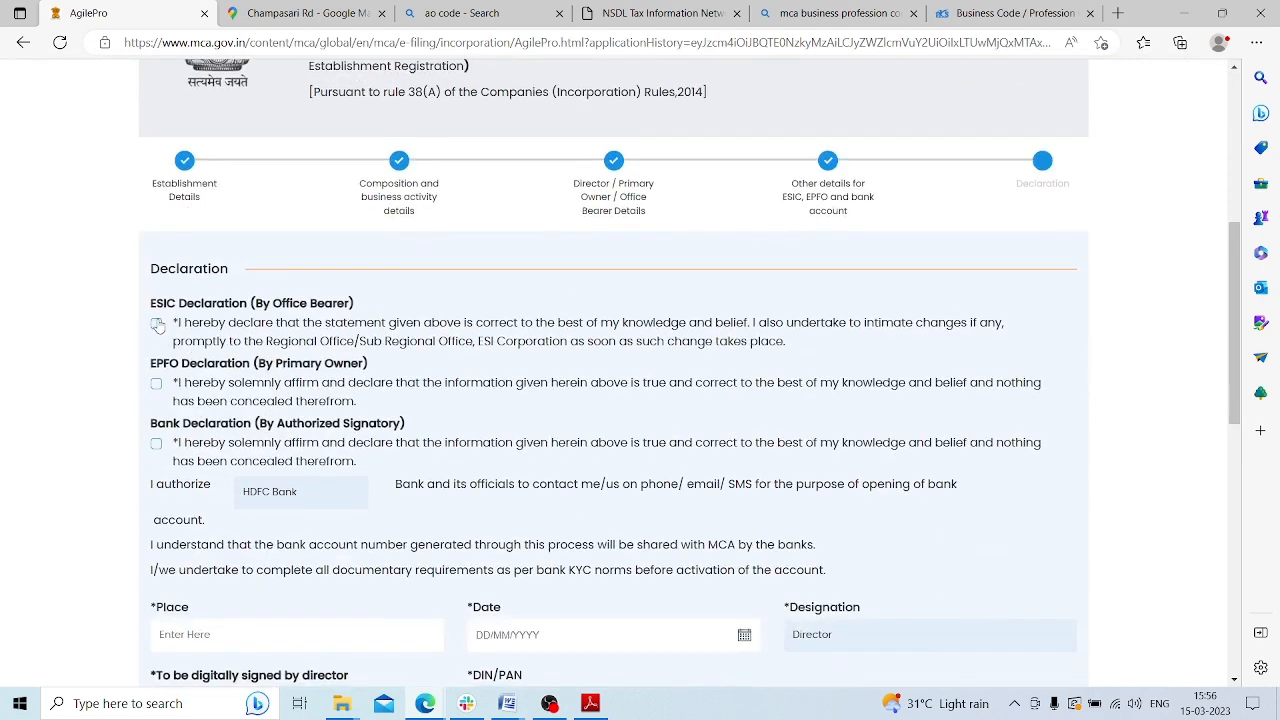
{"action": "left_click", "coordinate": [157, 324]}
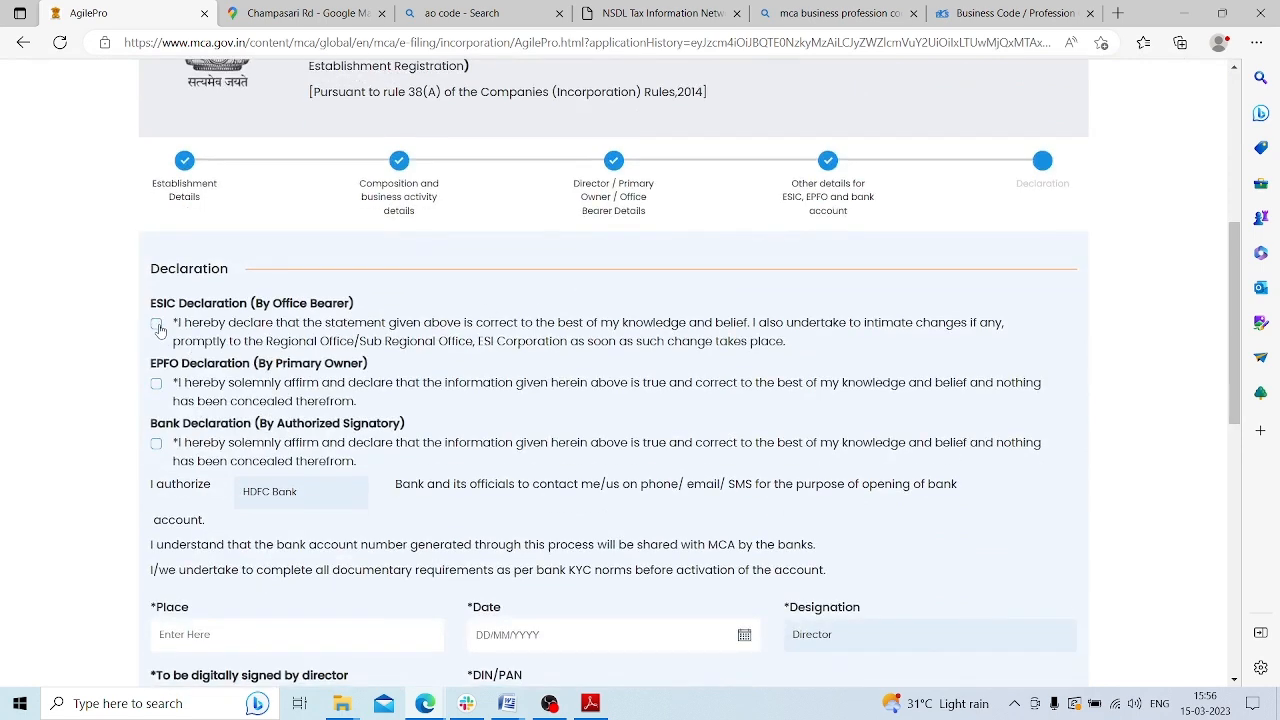
{"action": "left_click", "coordinate": [156, 386]}
{"action": "left_click", "coordinate": [156, 444]}
Set the declaration place to SILIGURI and date to 15/03/2023
{"action": "scroll", "coordinate": [579, 350], "scroll_direction": "down", "scroll_amount": 2}
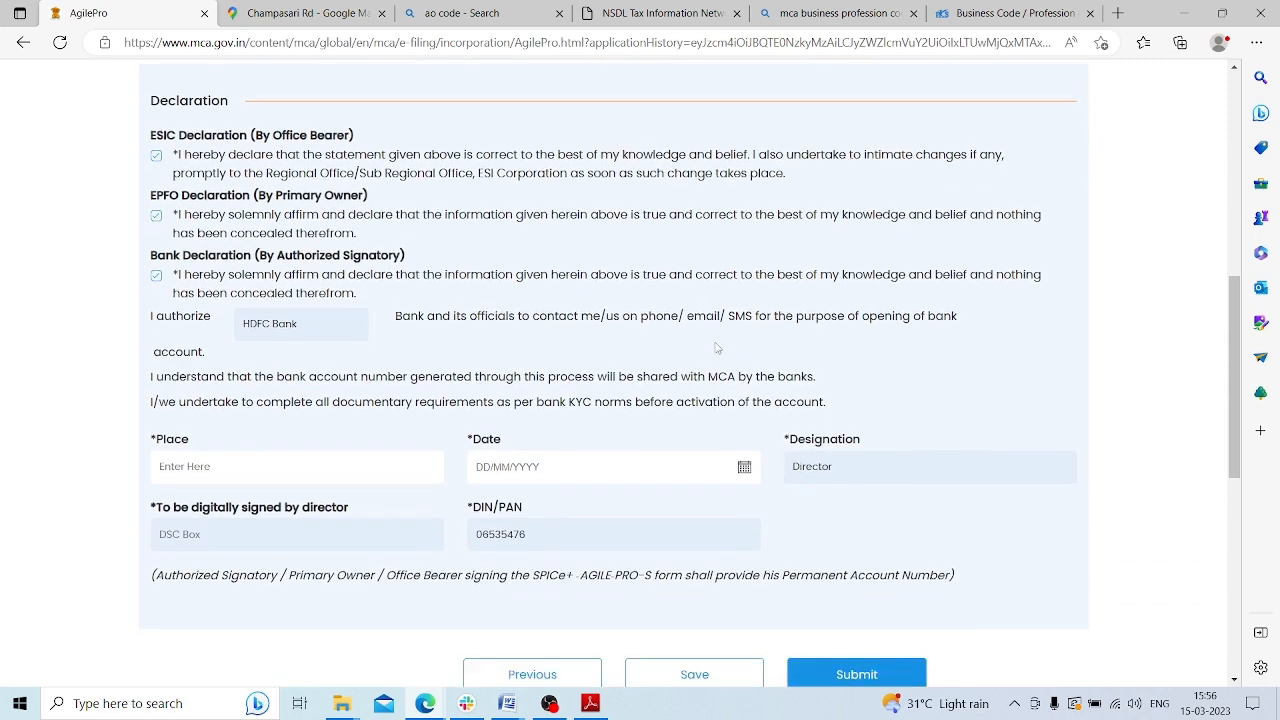
{"action": "left_click", "coordinate": [242, 450]}
{"action": "type", "text": "SILIGURI"}
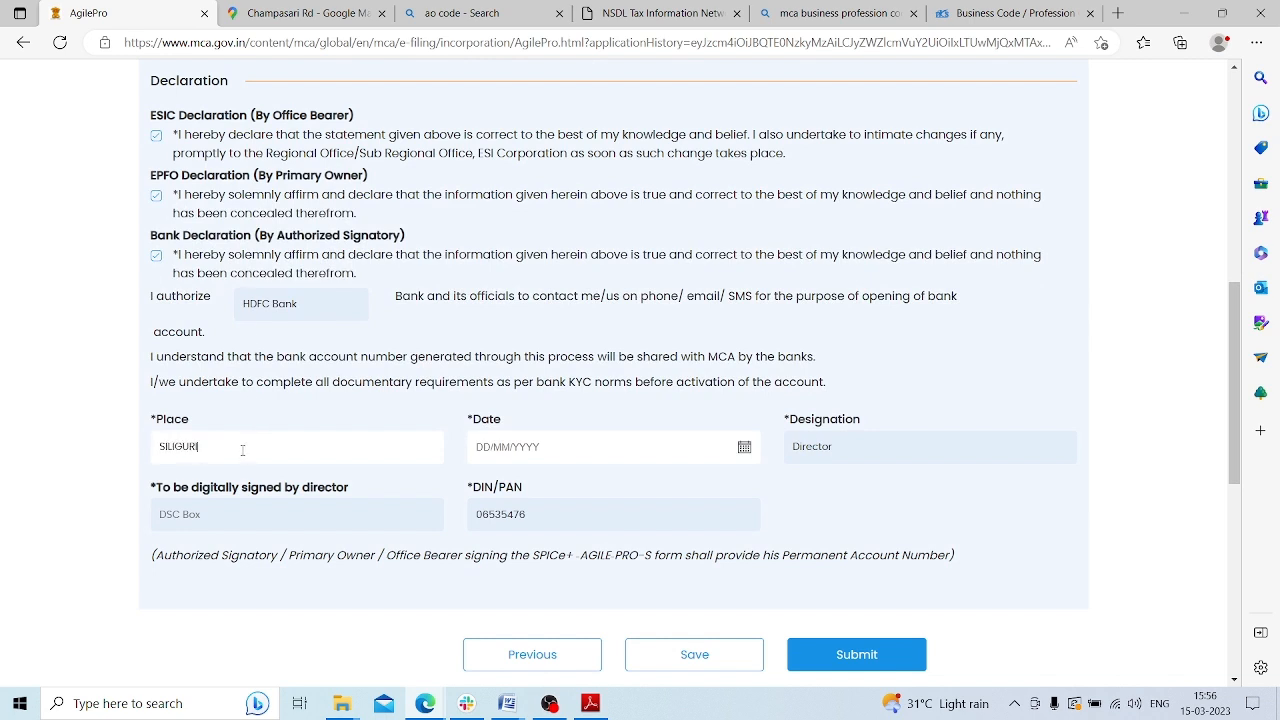
{"action": "left_click", "coordinate": [744, 448]}
{"action": "left_click", "coordinate": [592, 296]}
Save the declaration and submit the AGILE-PRO-S form
{"action": "scroll", "coordinate": [622, 432], "scroll_direction": "down", "scroll_amount": 1}
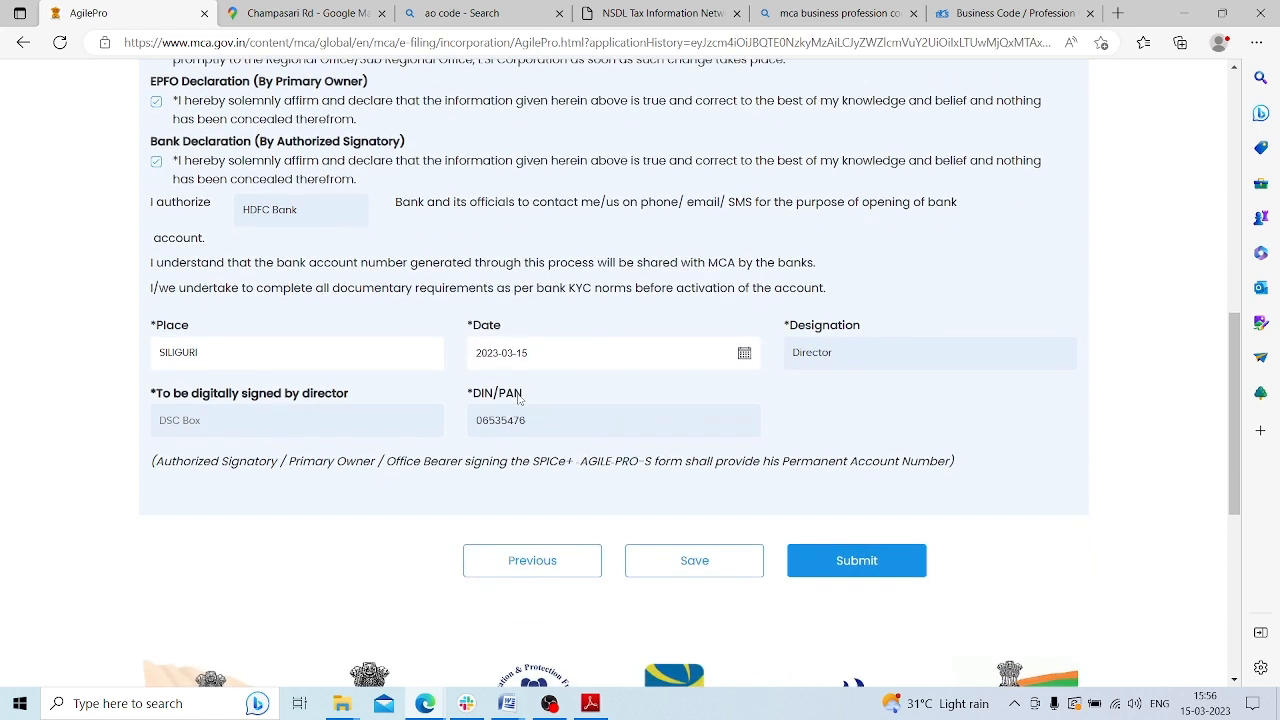
{"action": "left_click", "coordinate": [691, 564]}
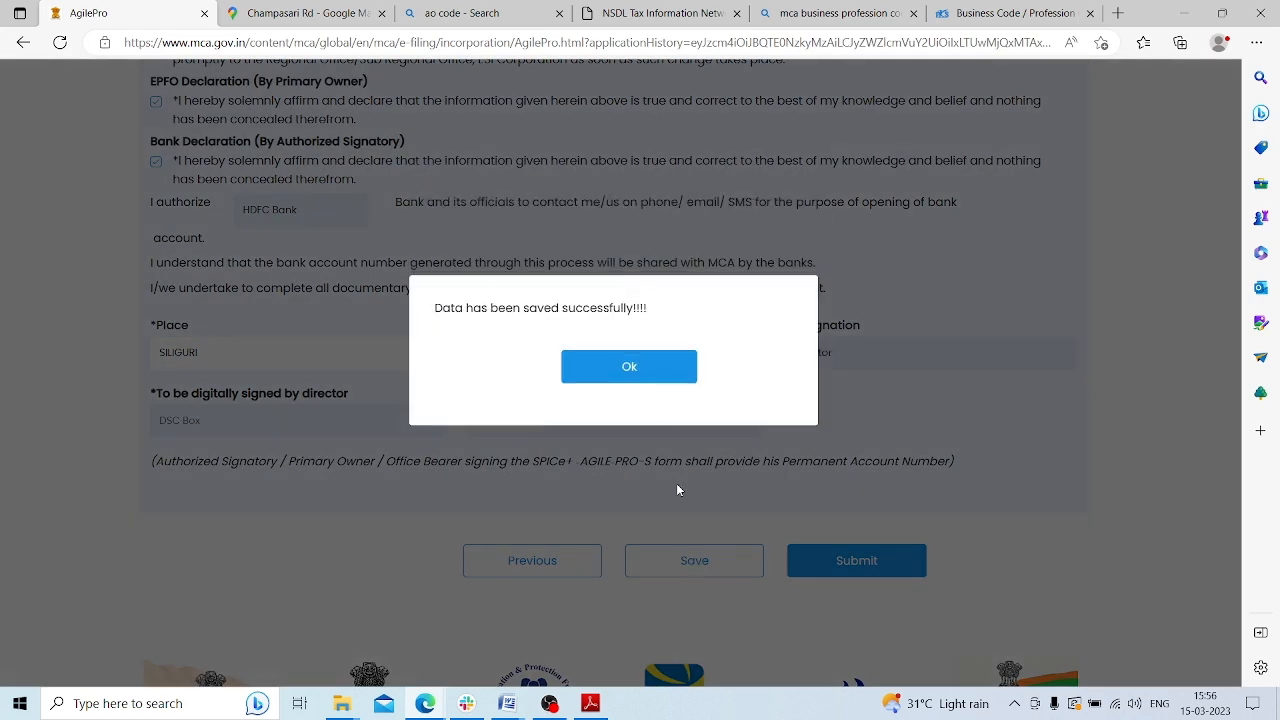
{"action": "left_click", "coordinate": [642, 369]}
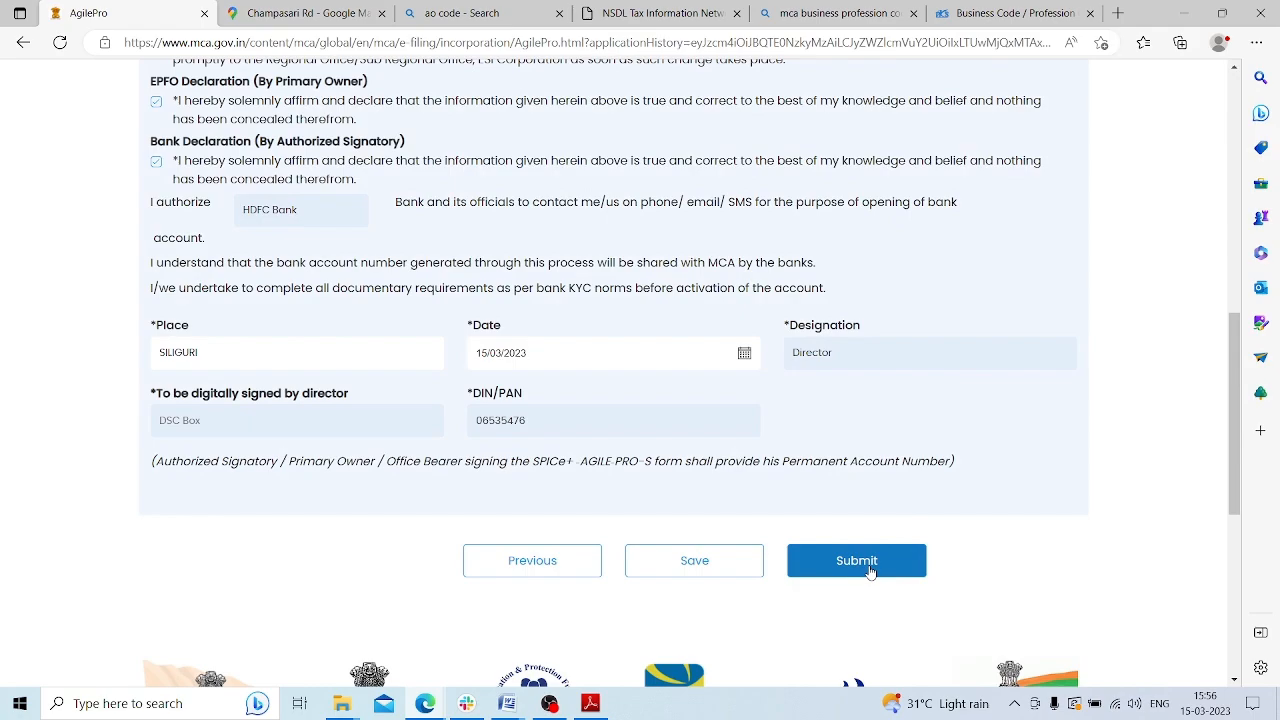
{"action": "left_click", "coordinate": [868, 563]}
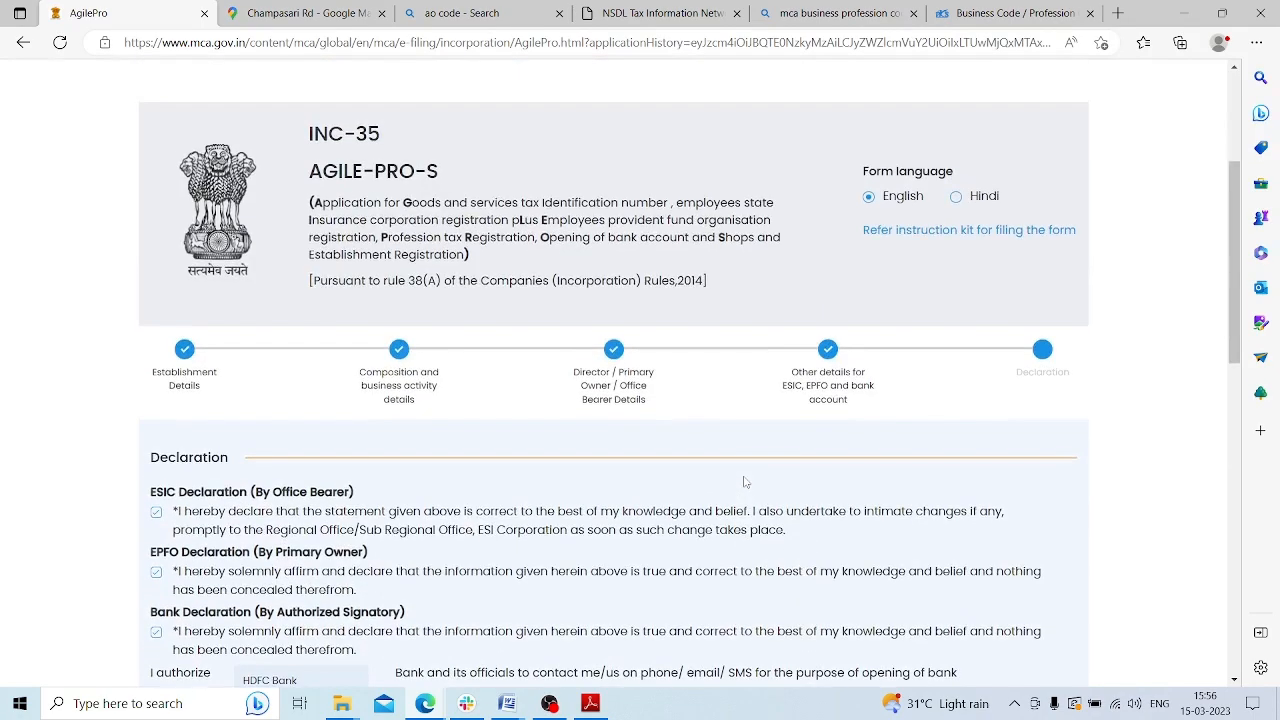
{"action": "scroll", "coordinate": [761, 489], "scroll_direction": "down", "scroll_amount": 3}
{"action": "scroll", "coordinate": [765, 489], "scroll_direction": "down", "scroll_amount": 3}
{"action": "scroll", "coordinate": [780, 489], "scroll_direction": "up", "scroll_amount": 7}
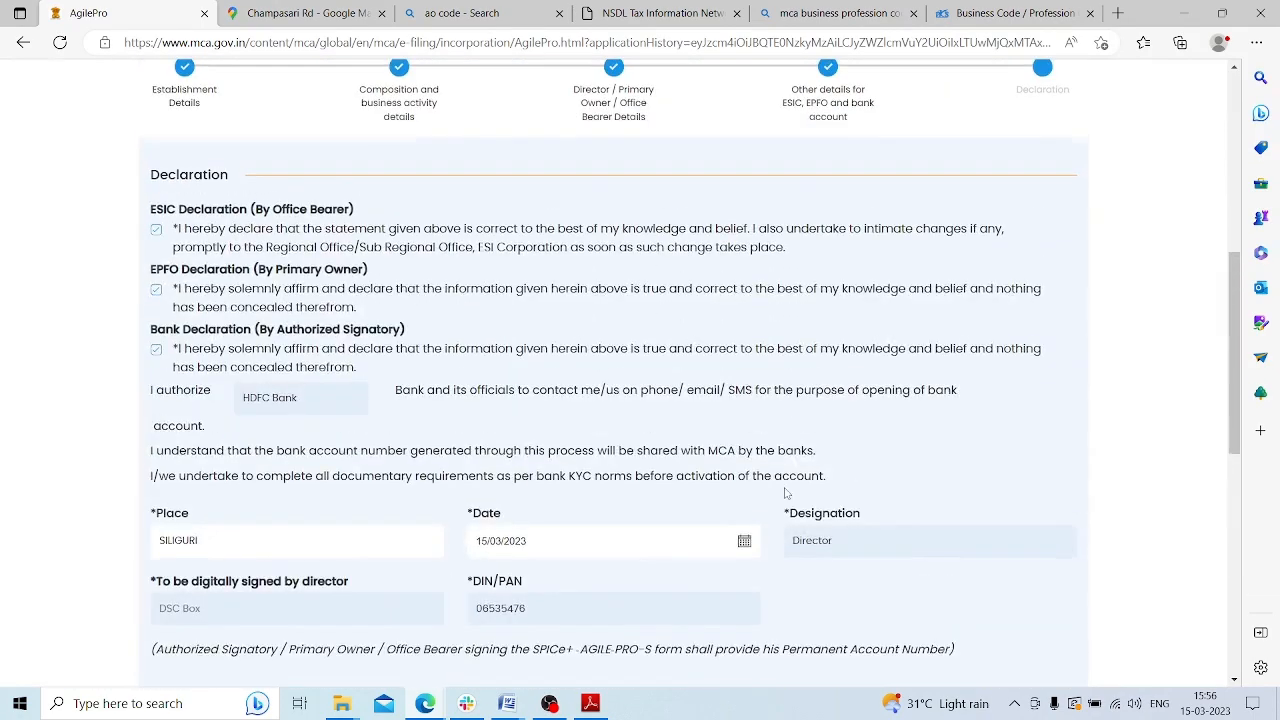
{"action": "scroll", "coordinate": [783, 489], "scroll_direction": "up", "scroll_amount": 2}
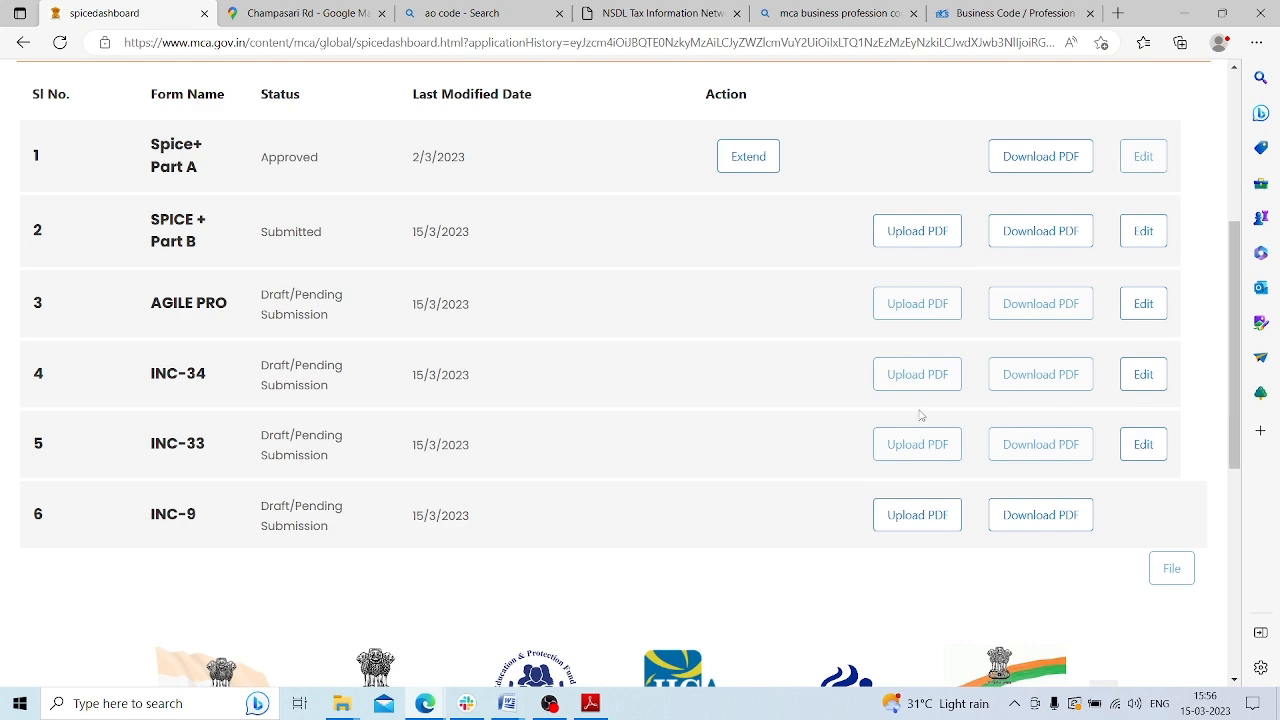
Open the INC-34 form, mark article I as altered and add 'te Company means:'
{"action": "left_click", "coordinate": [1143, 375]}
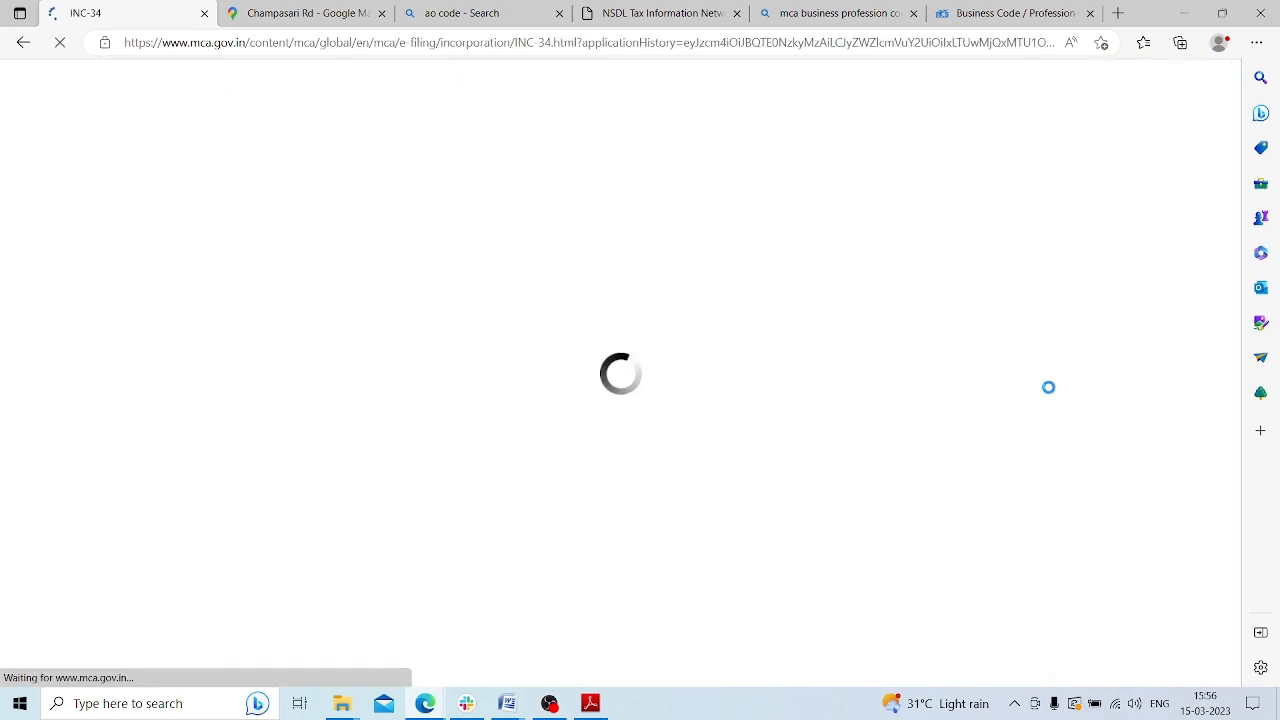
{"action": "scroll", "coordinate": [884, 330], "scroll_direction": "down", "scroll_amount": 3}
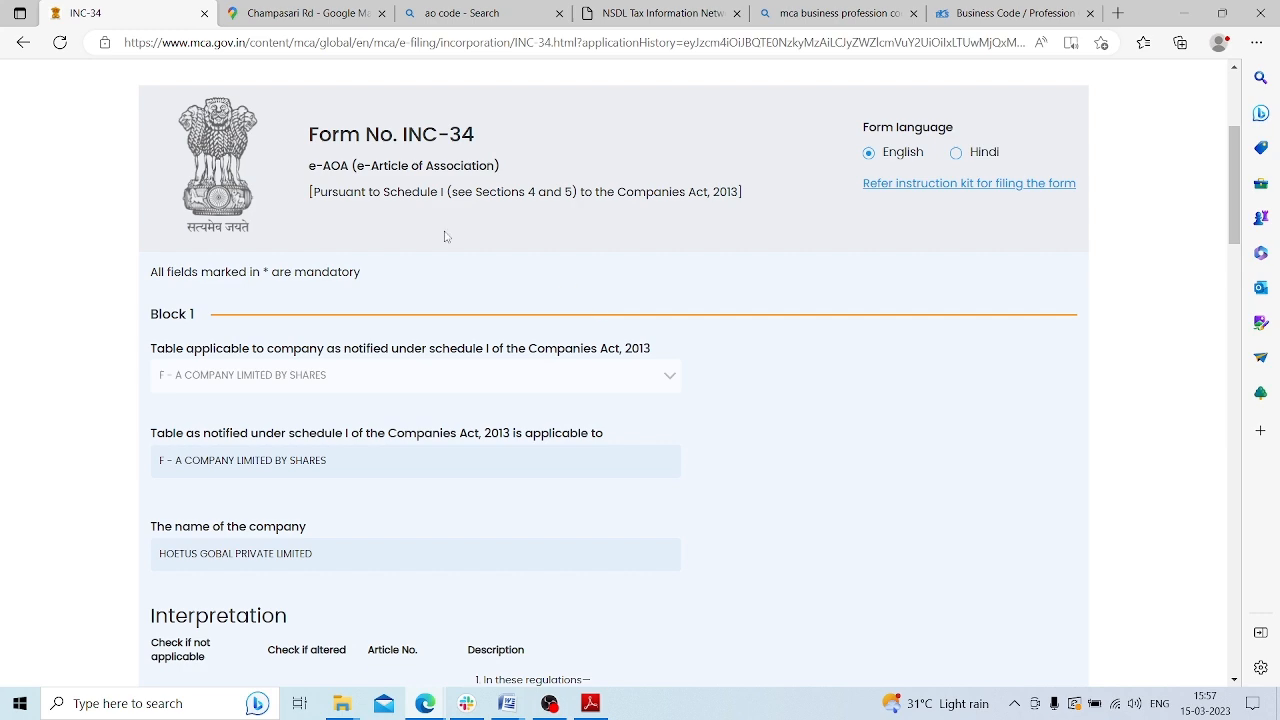
{"action": "scroll", "coordinate": [446, 236], "scroll_direction": "down", "scroll_amount": 1}
{"action": "scroll", "coordinate": [447, 237], "scroll_direction": "down", "scroll_amount": 2}
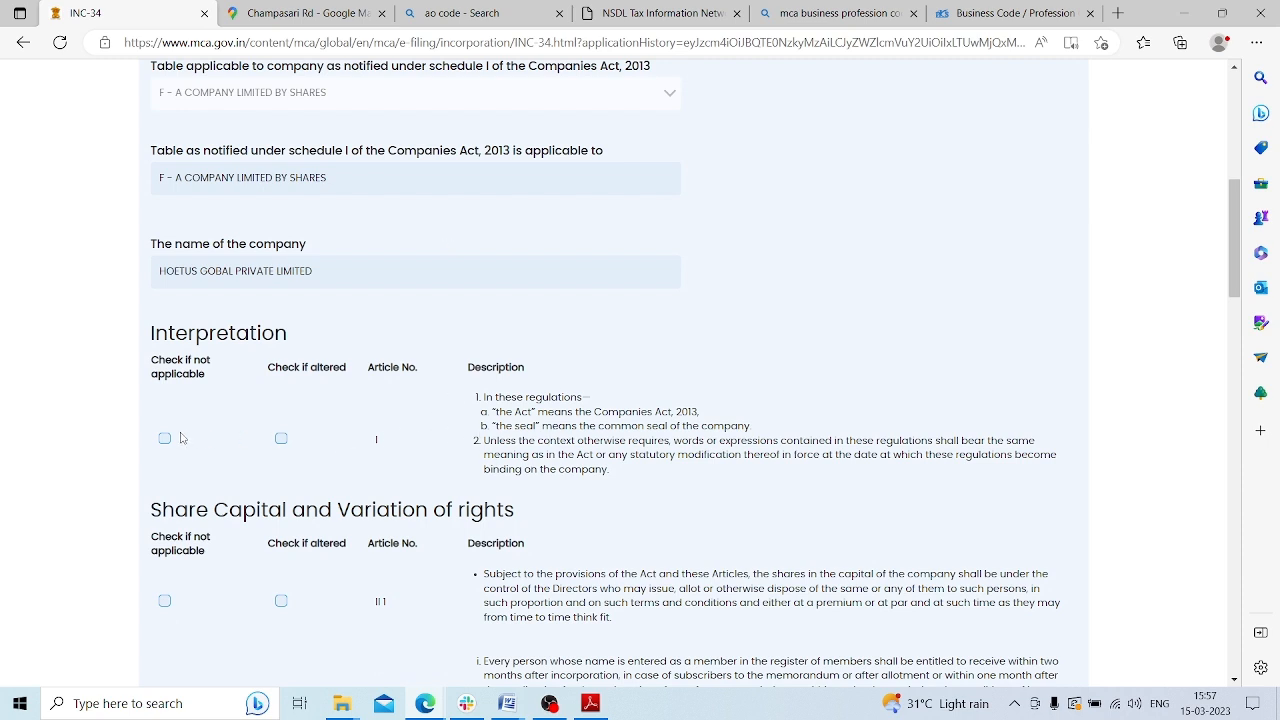
{"action": "left_click", "coordinate": [281, 438]}
{"action": "scroll", "coordinate": [430, 430], "scroll_direction": "down", "scroll_amount": 1}
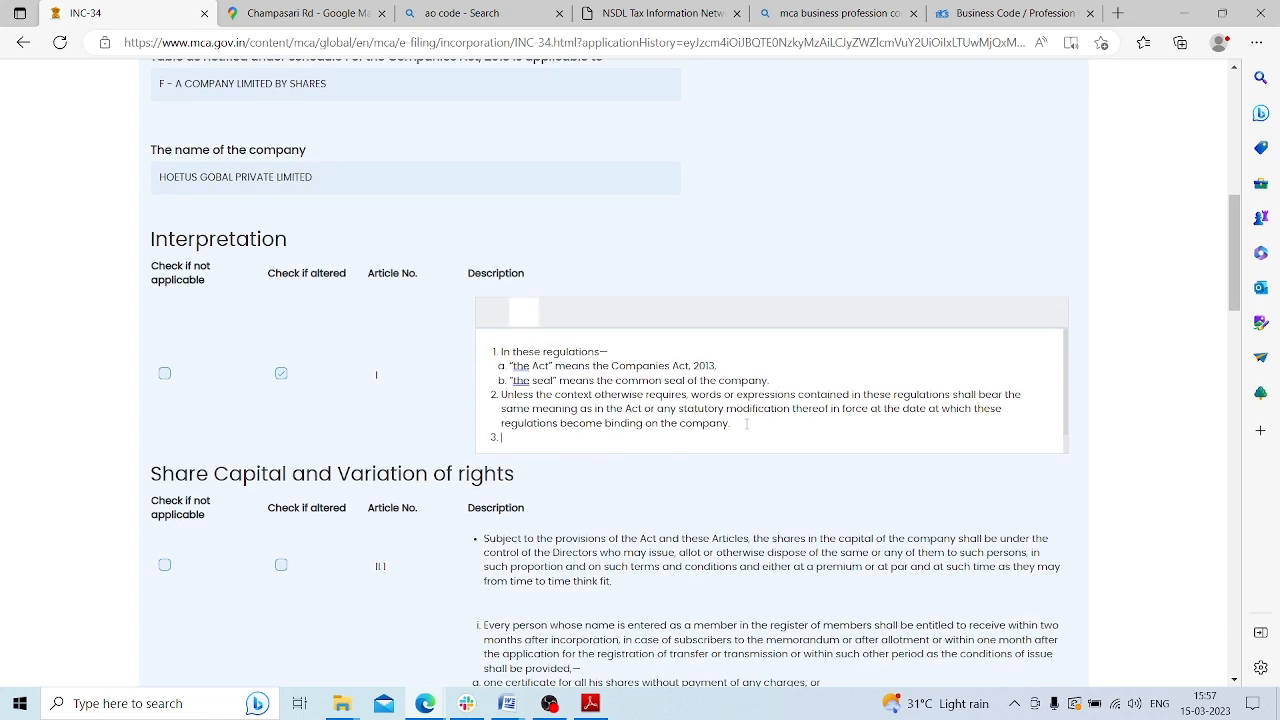
{"action": "type", "text": "te Company means:"}
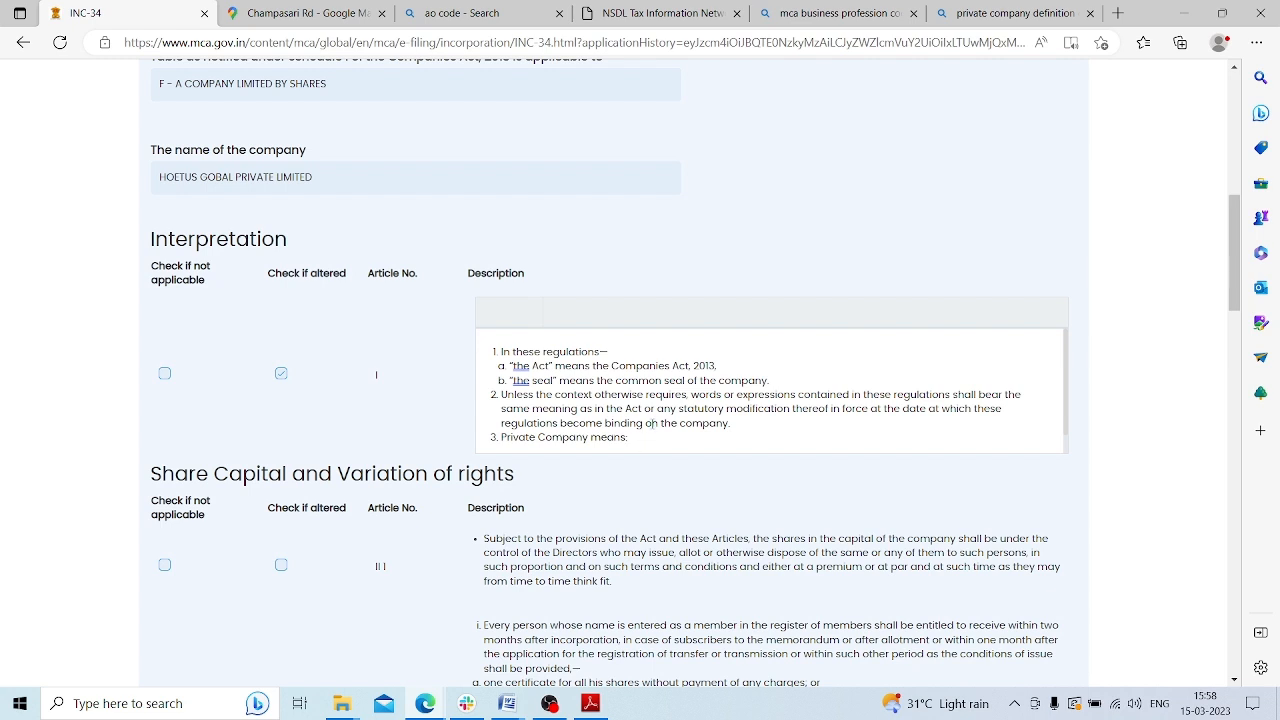
Advance through the INC-34 article sections to the Chief Executive Officer articles
{"action": "scroll", "coordinate": [651, 424], "scroll_direction": "down", "scroll_amount": 1}
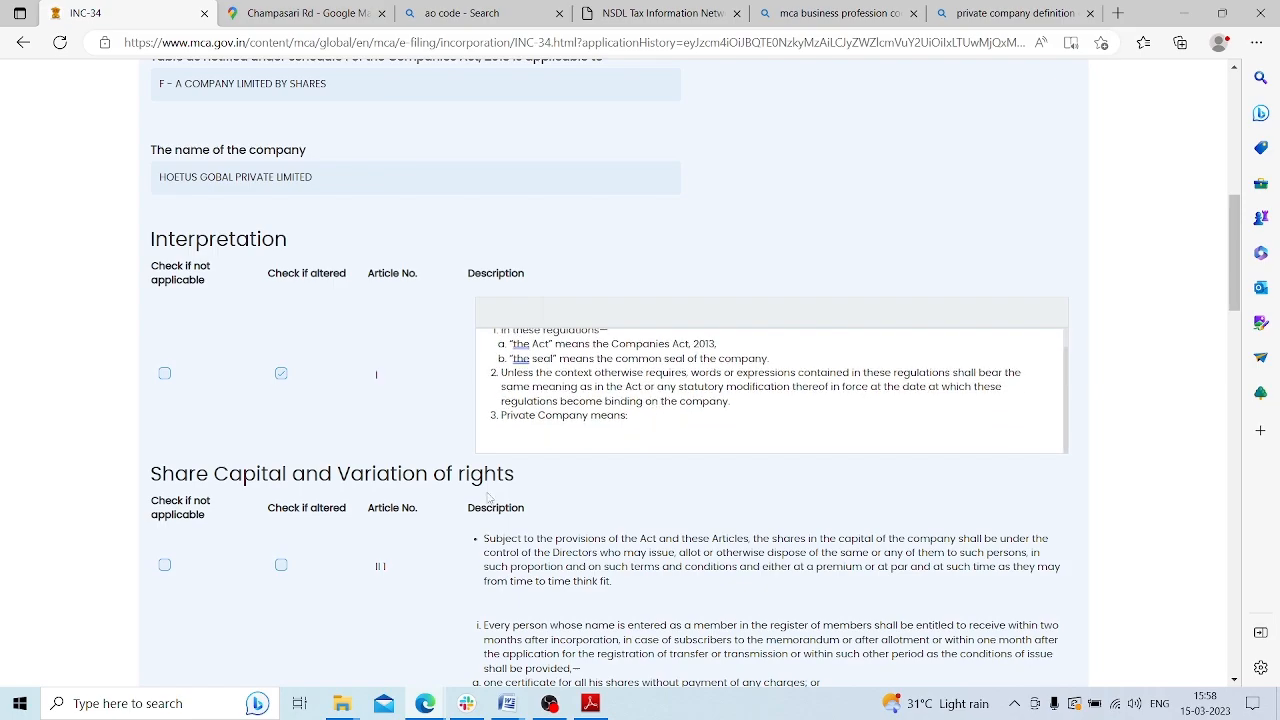
{"action": "scroll", "coordinate": [520, 500], "scroll_direction": "down", "scroll_amount": 2}
{"action": "scroll", "coordinate": [390, 399], "scroll_direction": "down", "scroll_amount": 15}
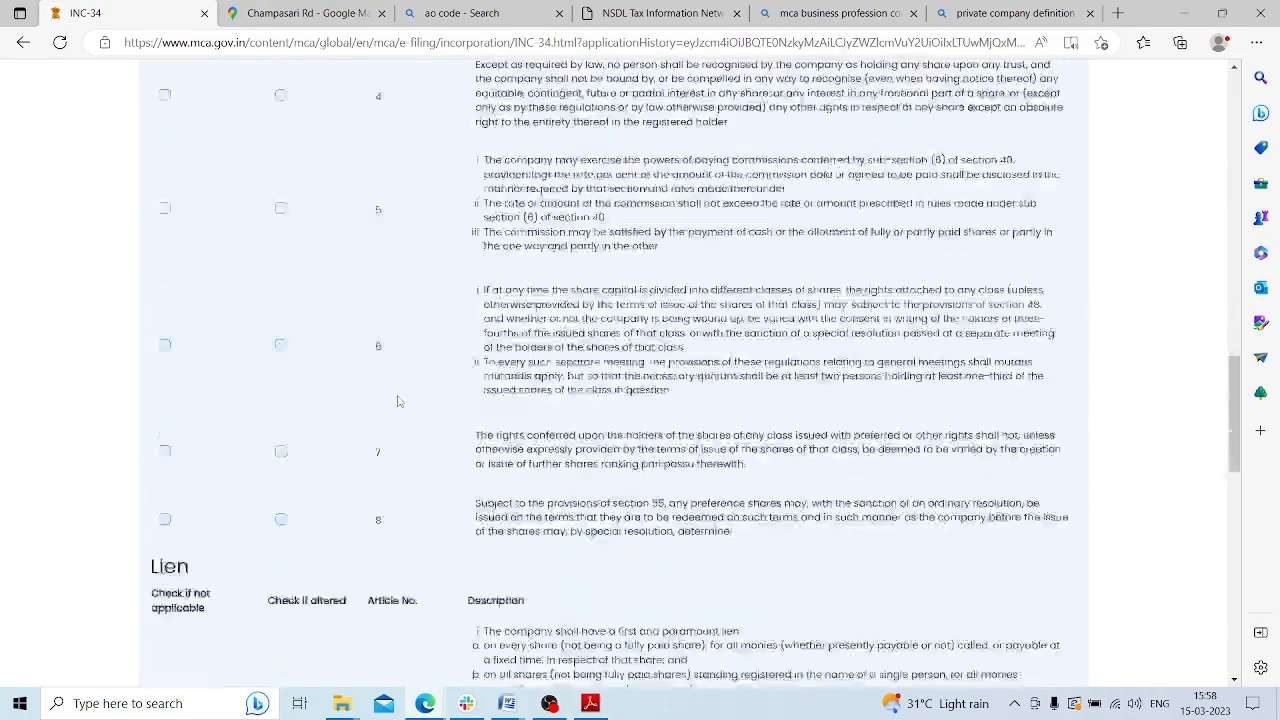
{"action": "scroll", "coordinate": [397, 401], "scroll_direction": "down", "scroll_amount": 10}
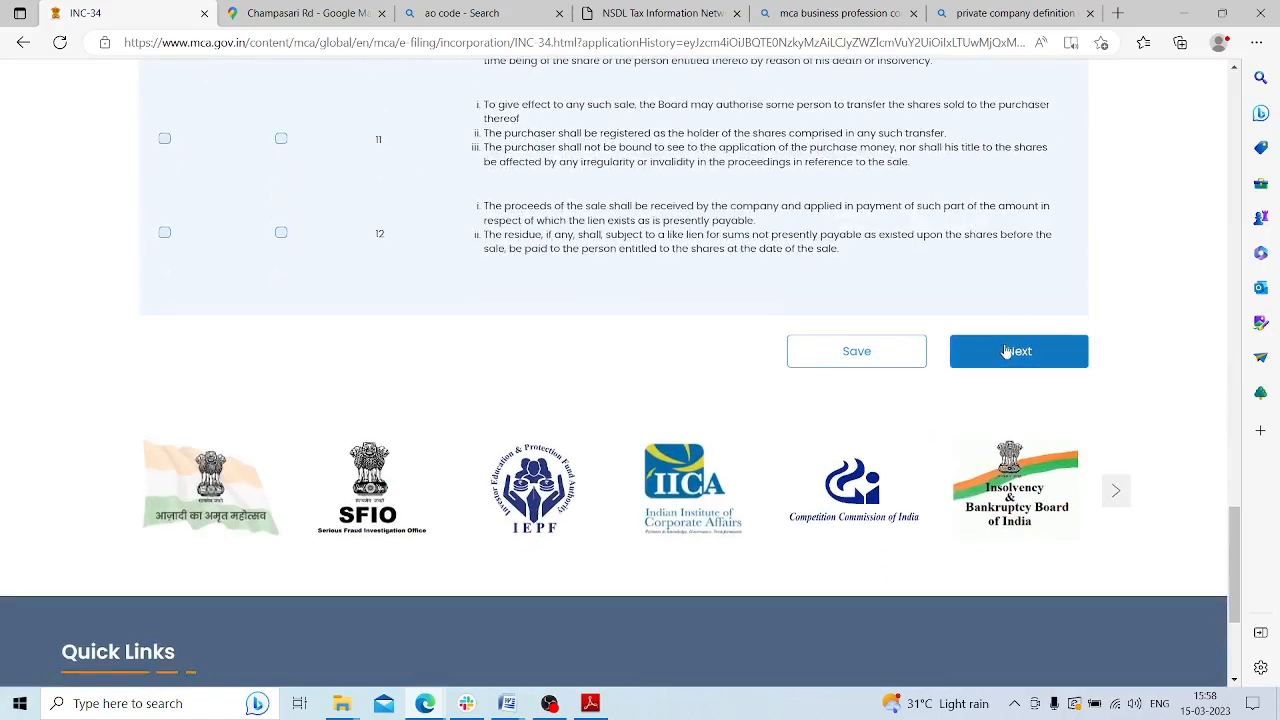
{"action": "scroll", "coordinate": [1020, 410], "scroll_direction": "up", "scroll_amount": 6}
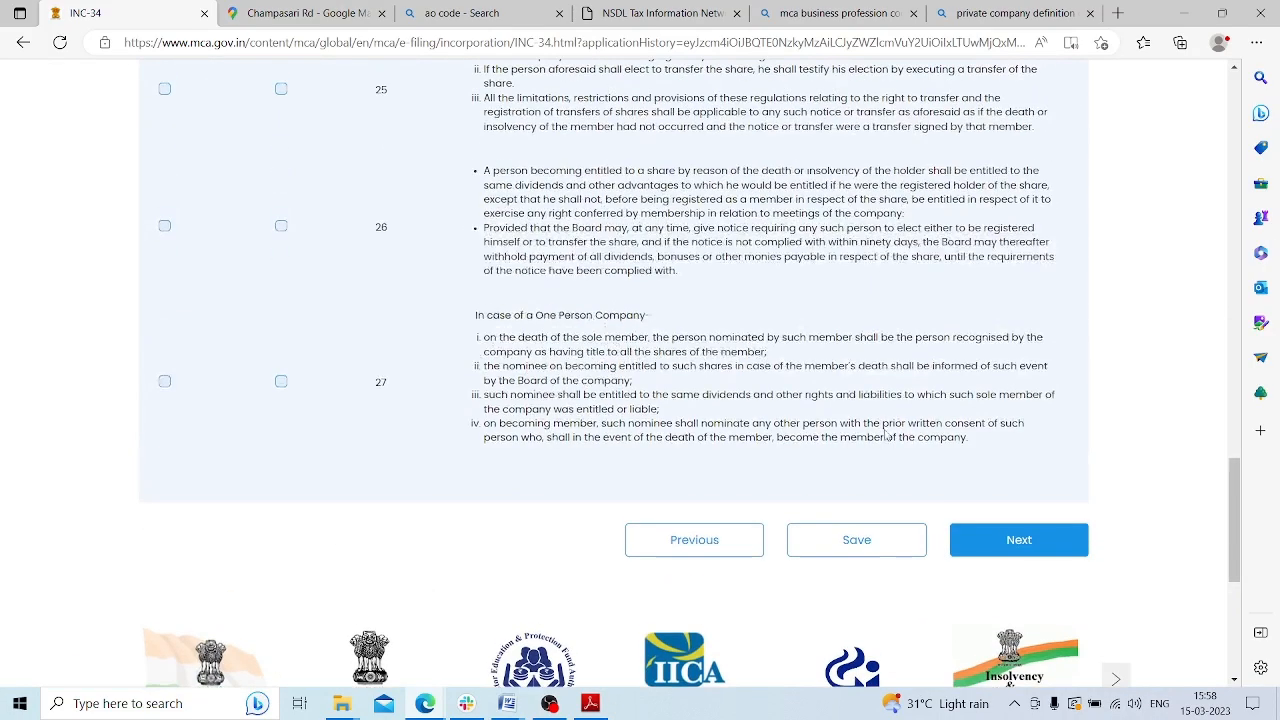
{"action": "scroll", "coordinate": [1033, 468], "scroll_direction": "down", "scroll_amount": 5}
{"action": "left_click", "coordinate": [1042, 447]}
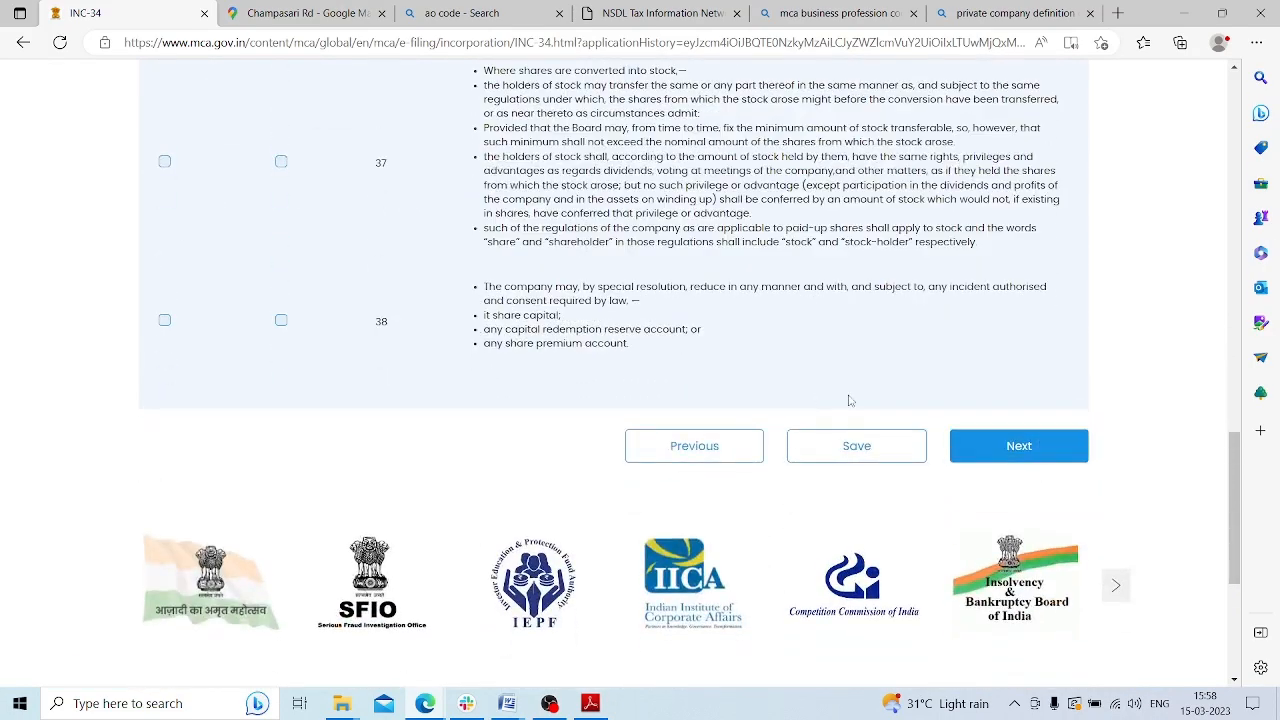
{"action": "left_click", "coordinate": [989, 453]}
{"action": "left_click", "coordinate": [1018, 448]}
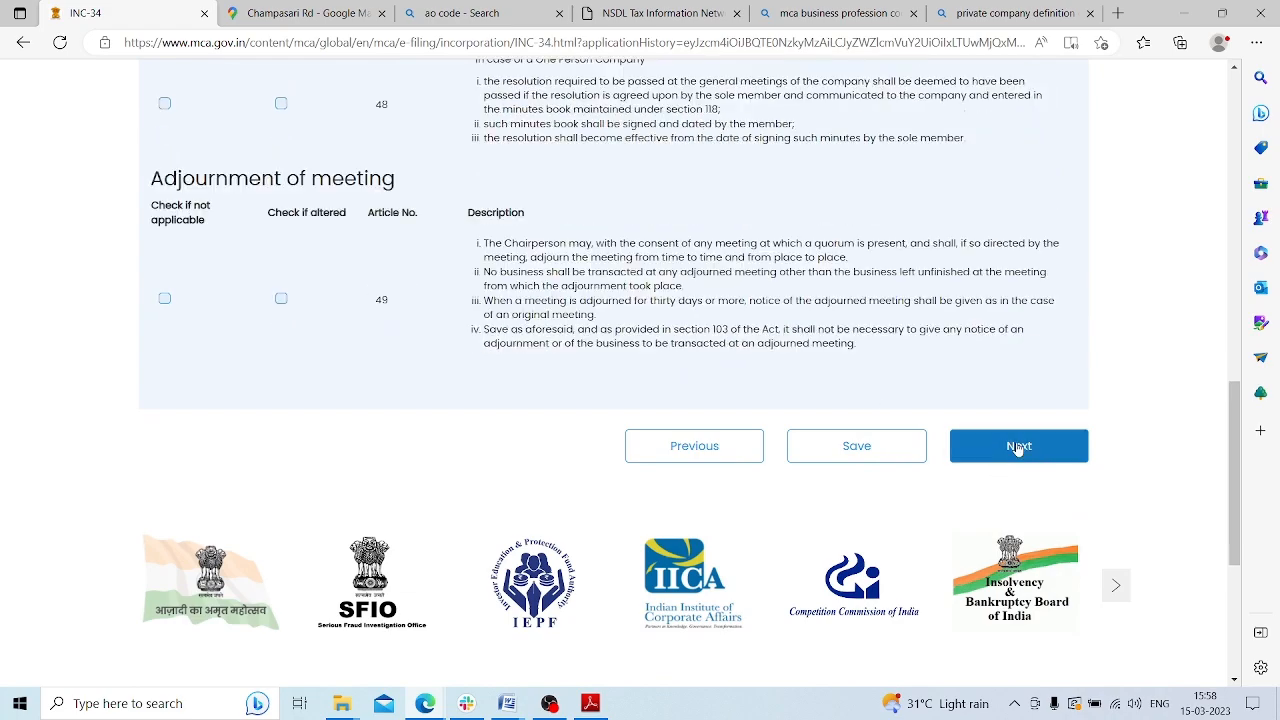
{"action": "left_click", "coordinate": [1018, 447]}
{"action": "left_click", "coordinate": [1018, 447]}
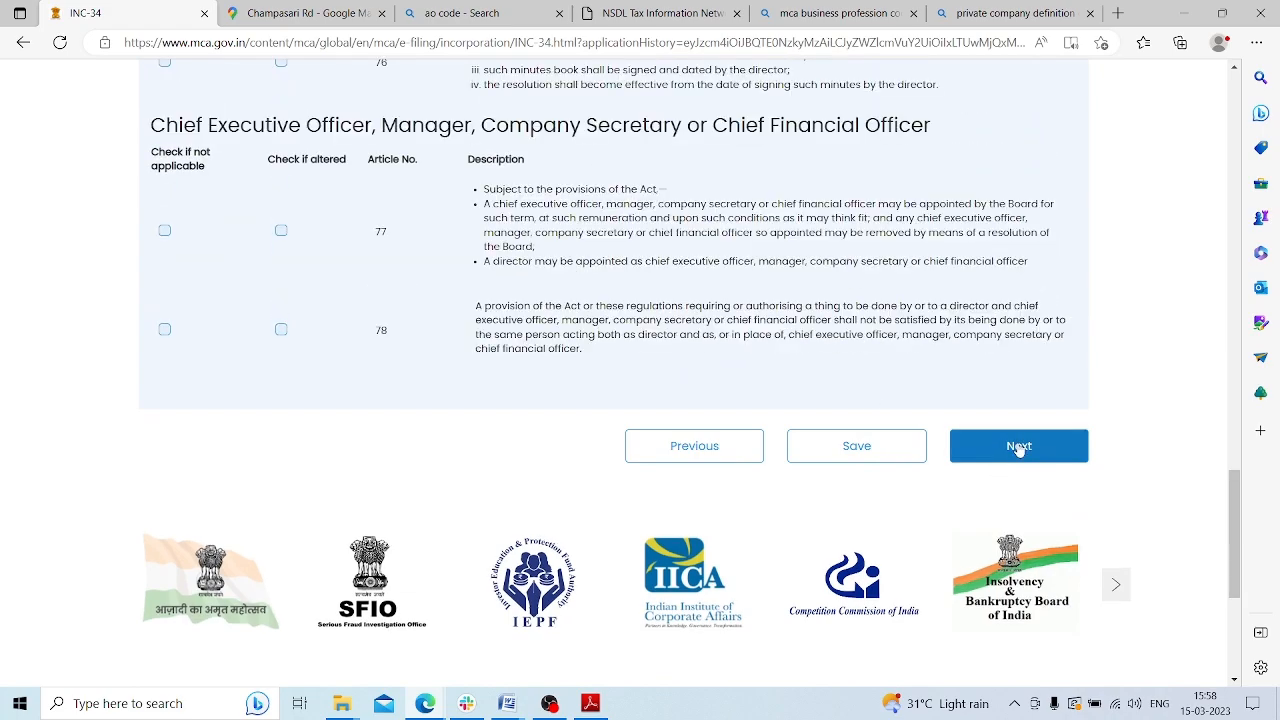
Scroll back up to the Board of Directors heading and article 60
{"action": "scroll", "coordinate": [927, 433], "scroll_direction": "up", "scroll_amount": 15}
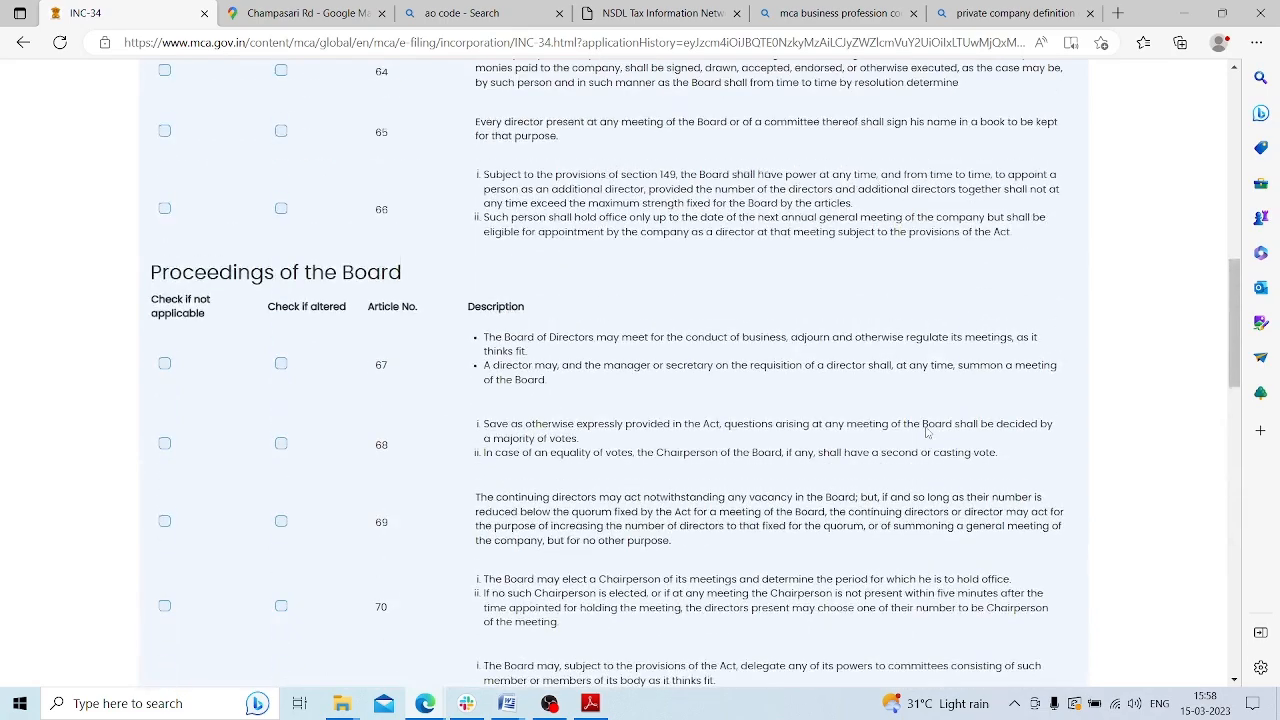
{"action": "scroll", "coordinate": [744, 418], "scroll_direction": "up", "scroll_amount": 5}
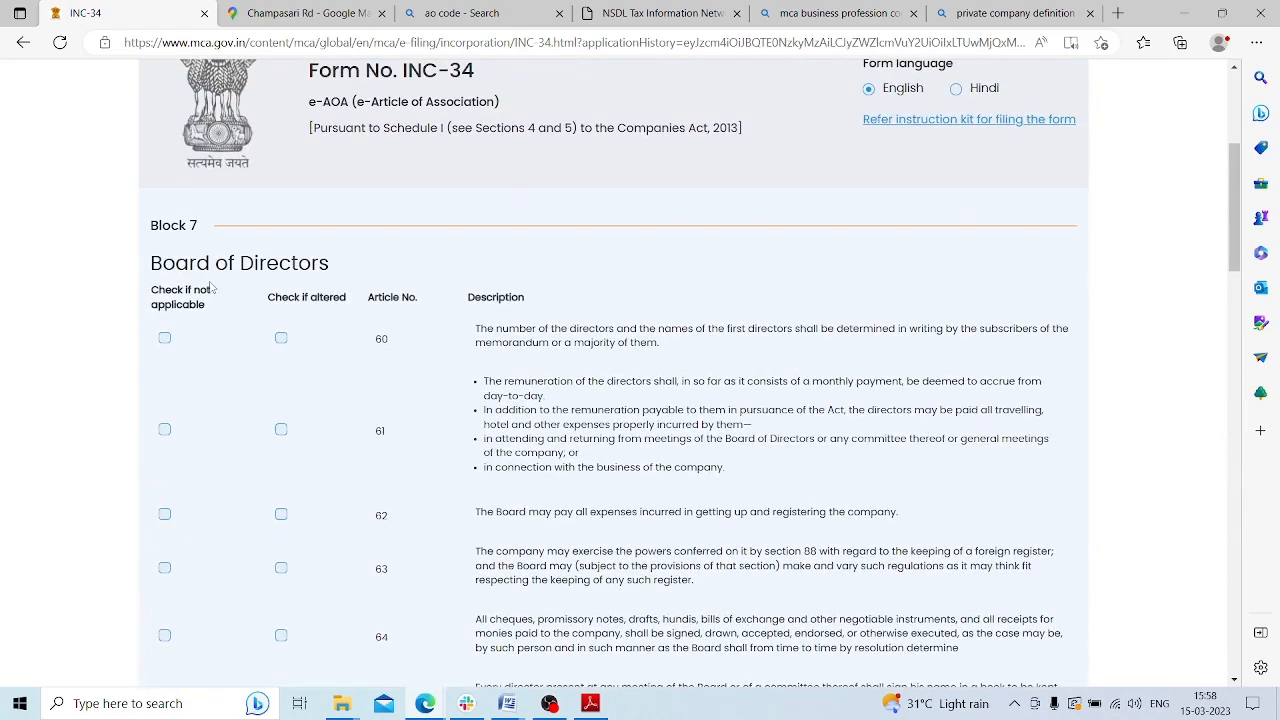
{"action": "left_click_drag", "start_coordinate": [151, 262], "coordinate": [392, 283]}
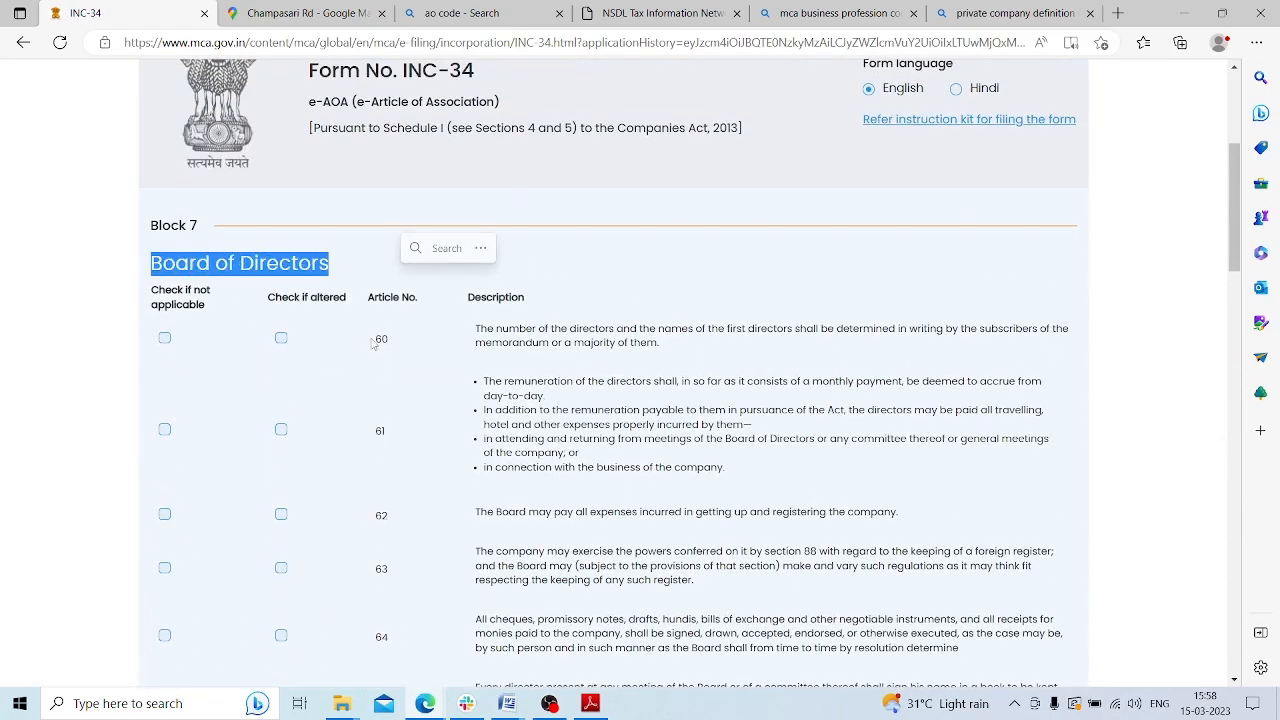
{"action": "double_click", "coordinate": [379, 340]}
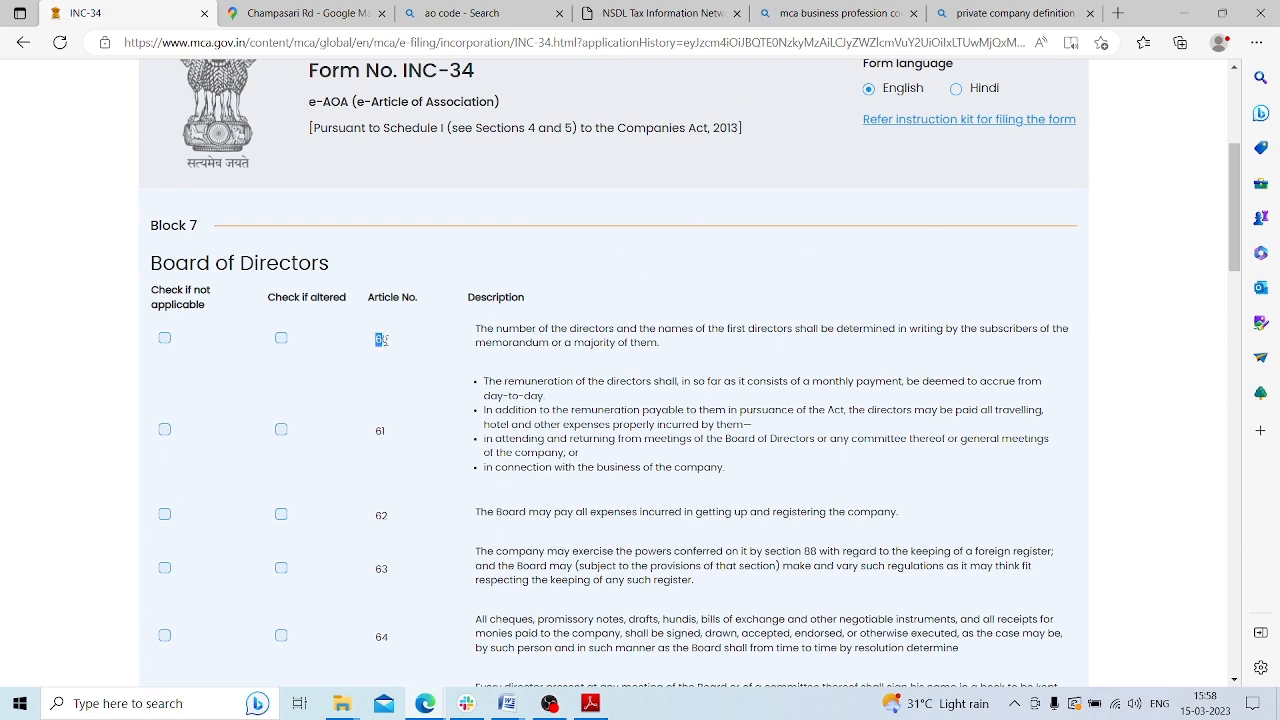
Mark article 60 as altered and add 'The First Directors of the company shall be: 1. XXX 2. XXX'
{"action": "left_click", "coordinate": [281, 339]}
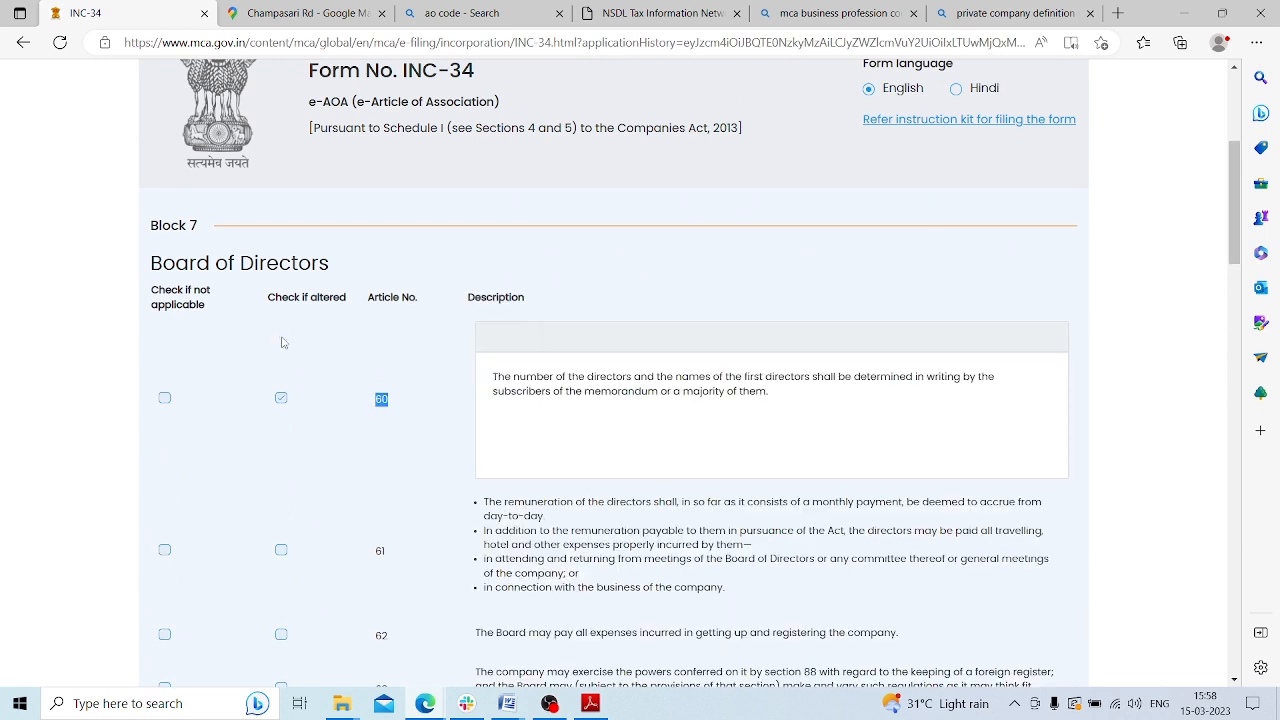
{"action": "left_click", "coordinate": [796, 396]}
{"action": "key", "text": "Return"}
{"action": "type", "text": "The First "}
{"action": "type", "text": "Directors shall"}
{"action": "type", "text": "of the comp"}
{"action": "type", "text": "any shall"}
{"action": "type", "text": " be:"}
{"action": "key", "text": "Return"}
{"action": "type", "text": "2. "}
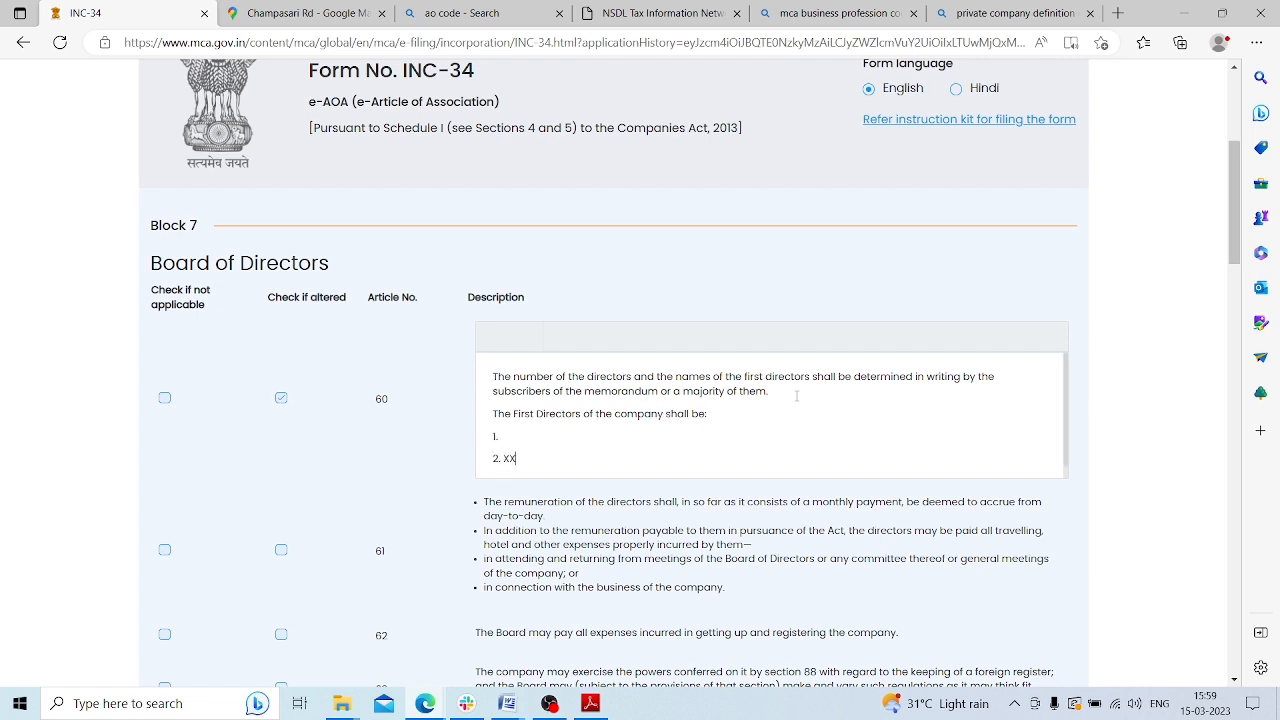
{"action": "type", "text": "XX"}
Advance the INC-34 form past the Accounts articles to the subscriber signatures page
{"action": "scroll", "coordinate": [451, 334], "scroll_direction": "up", "scroll_amount": 1}
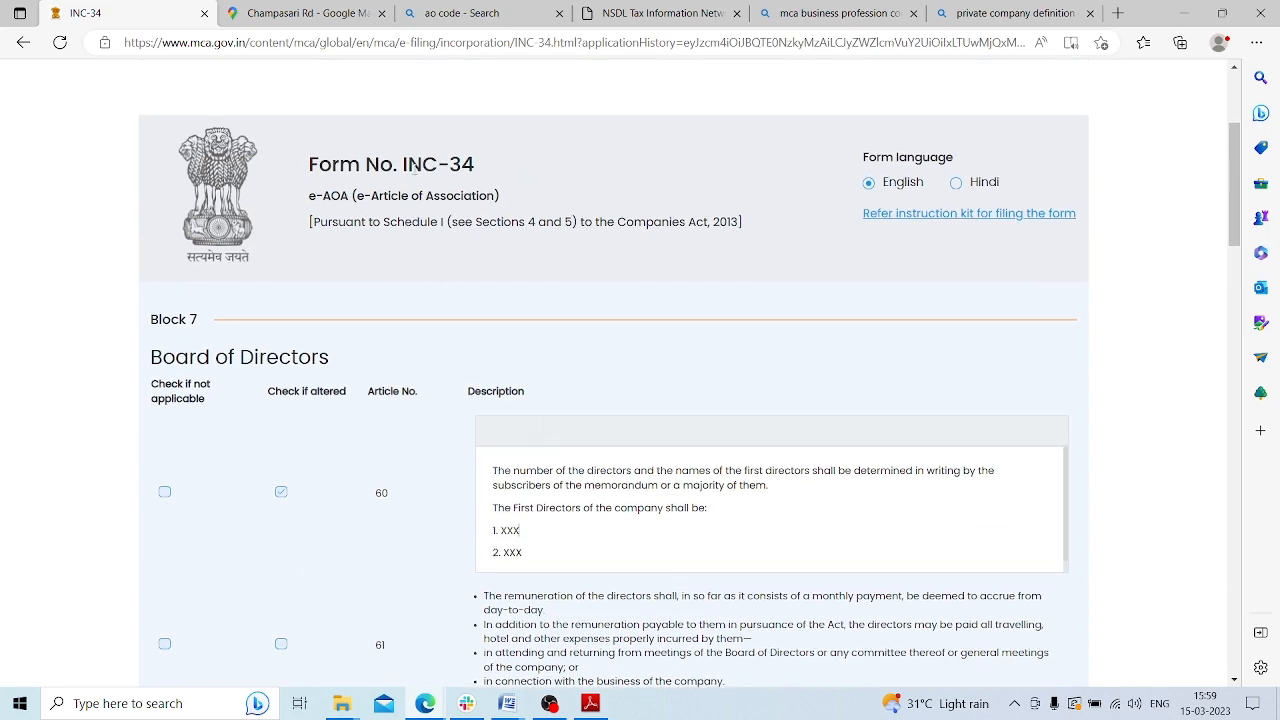
{"action": "left_click_drag", "start_coordinate": [406, 164], "coordinate": [481, 170]}
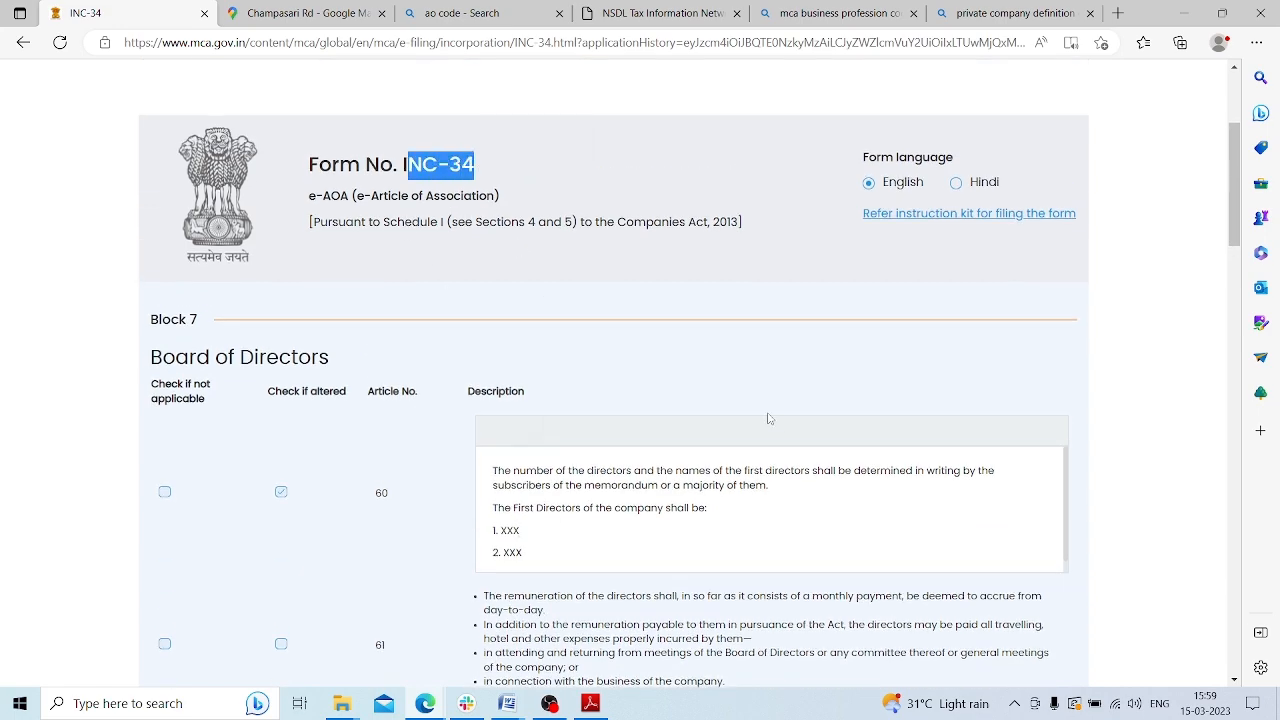
{"action": "scroll", "coordinate": [745, 398], "scroll_direction": "down", "scroll_amount": 15}
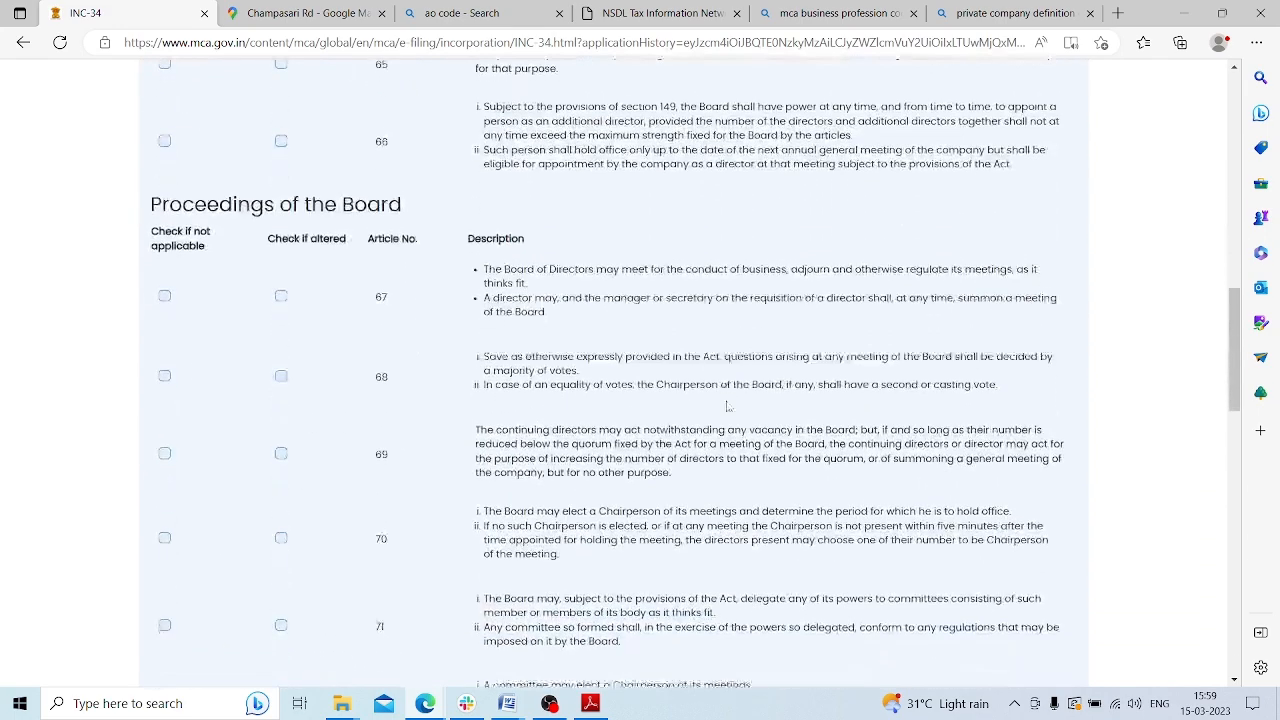
{"action": "scroll", "coordinate": [737, 402], "scroll_direction": "down", "scroll_amount": 5}
{"action": "left_click", "coordinate": [1005, 378]}
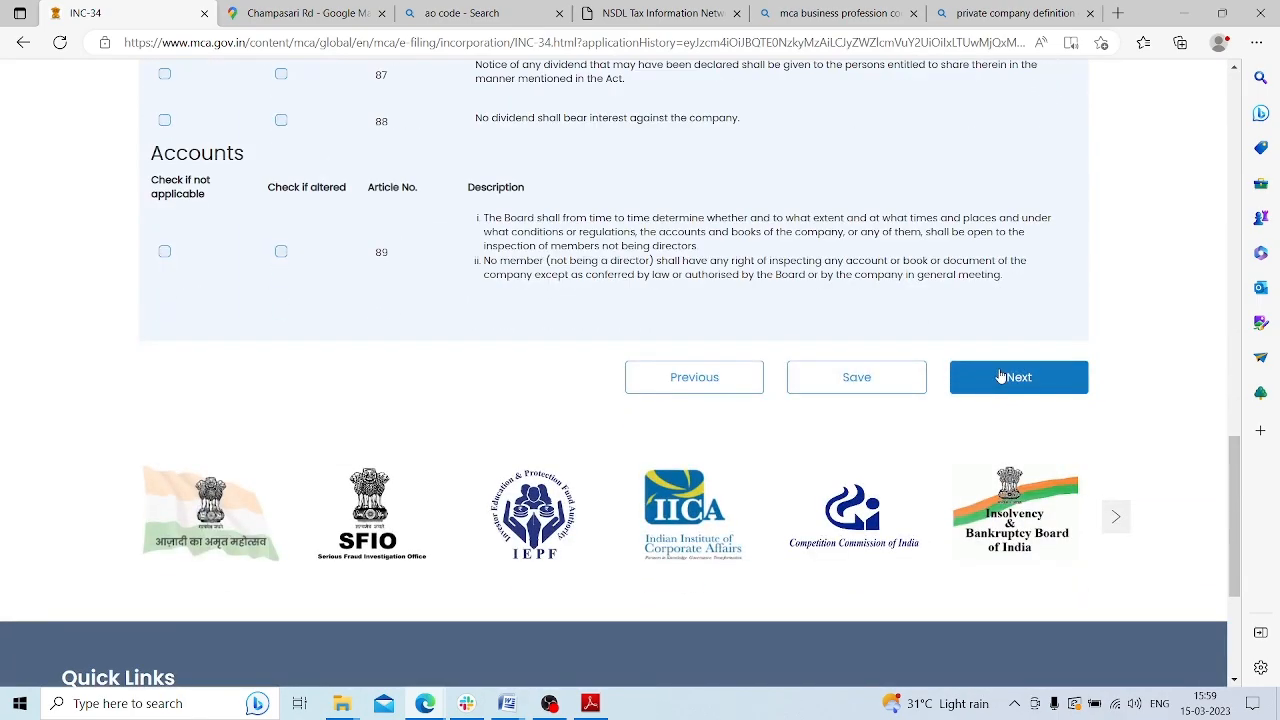
{"action": "left_click", "coordinate": [1010, 380]}
{"action": "left_click", "coordinate": [1012, 378]}
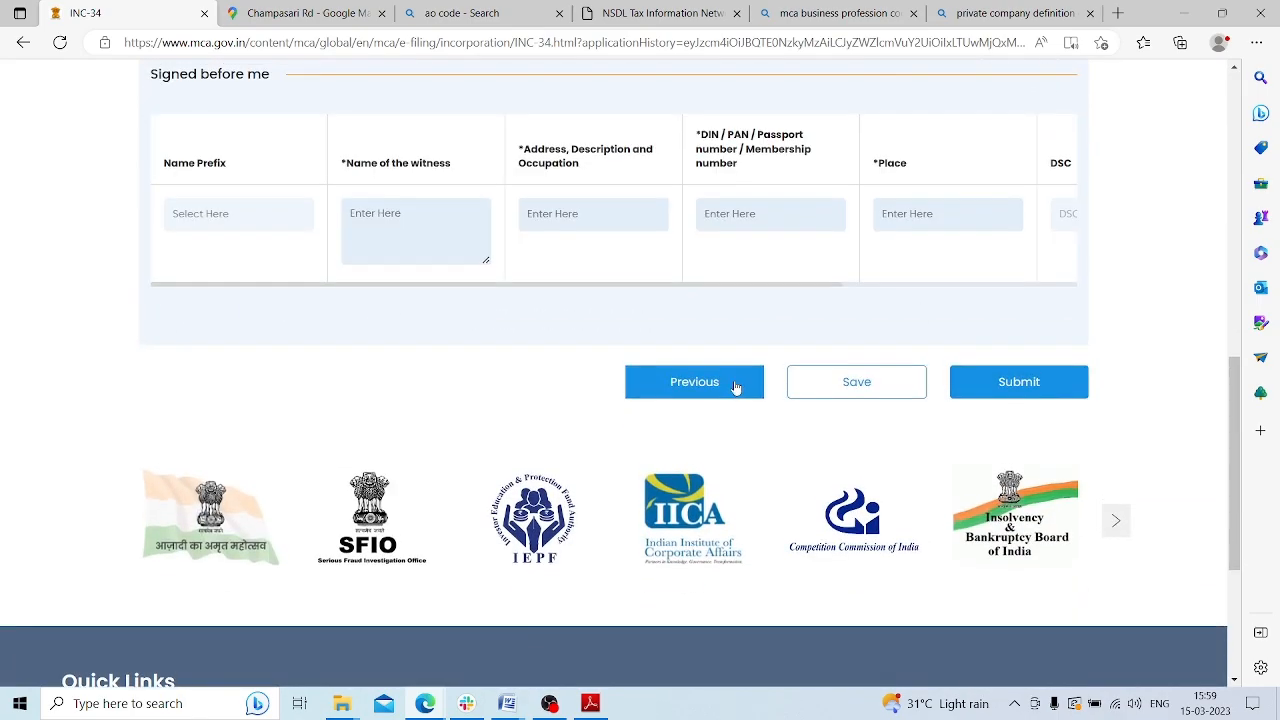
Set both subscribers' place of signing to SILIGURI
{"action": "scroll", "coordinate": [731, 386], "scroll_direction": "up", "scroll_amount": 5}
{"action": "scroll", "coordinate": [735, 388], "scroll_direction": "down", "scroll_amount": 3}
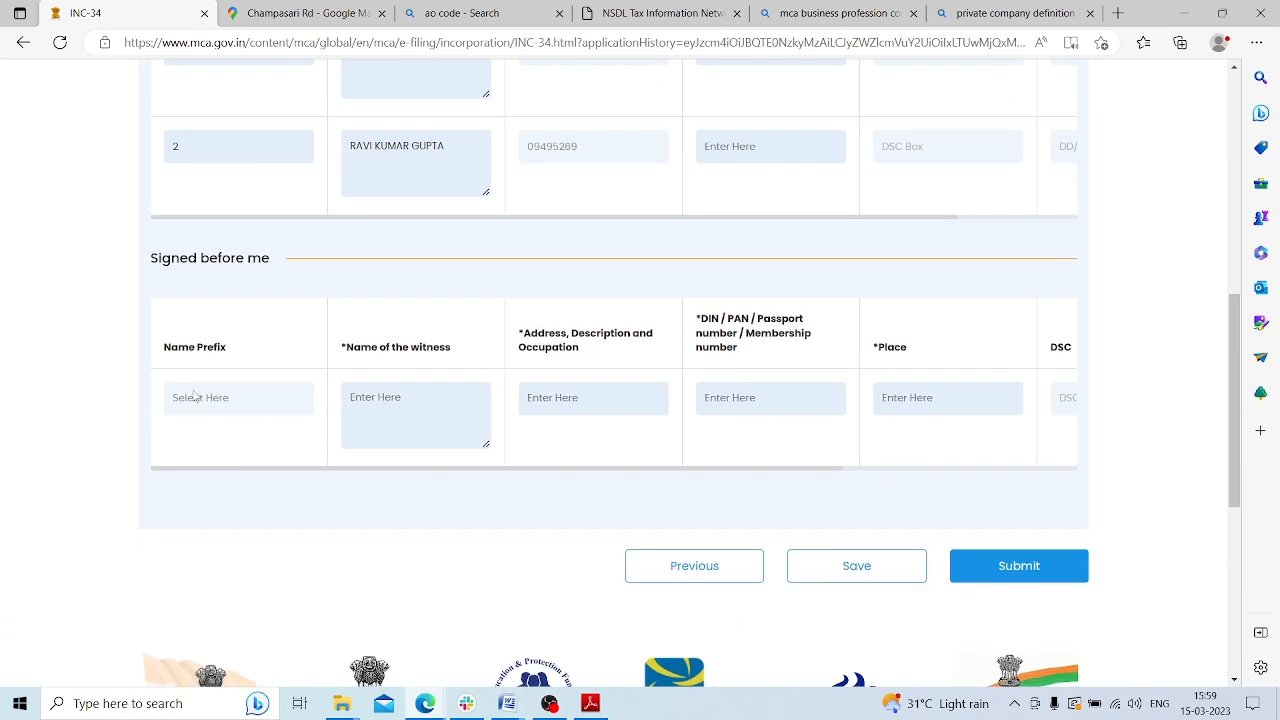
{"action": "scroll", "coordinate": [236, 396], "scroll_direction": "up", "scroll_amount": 2}
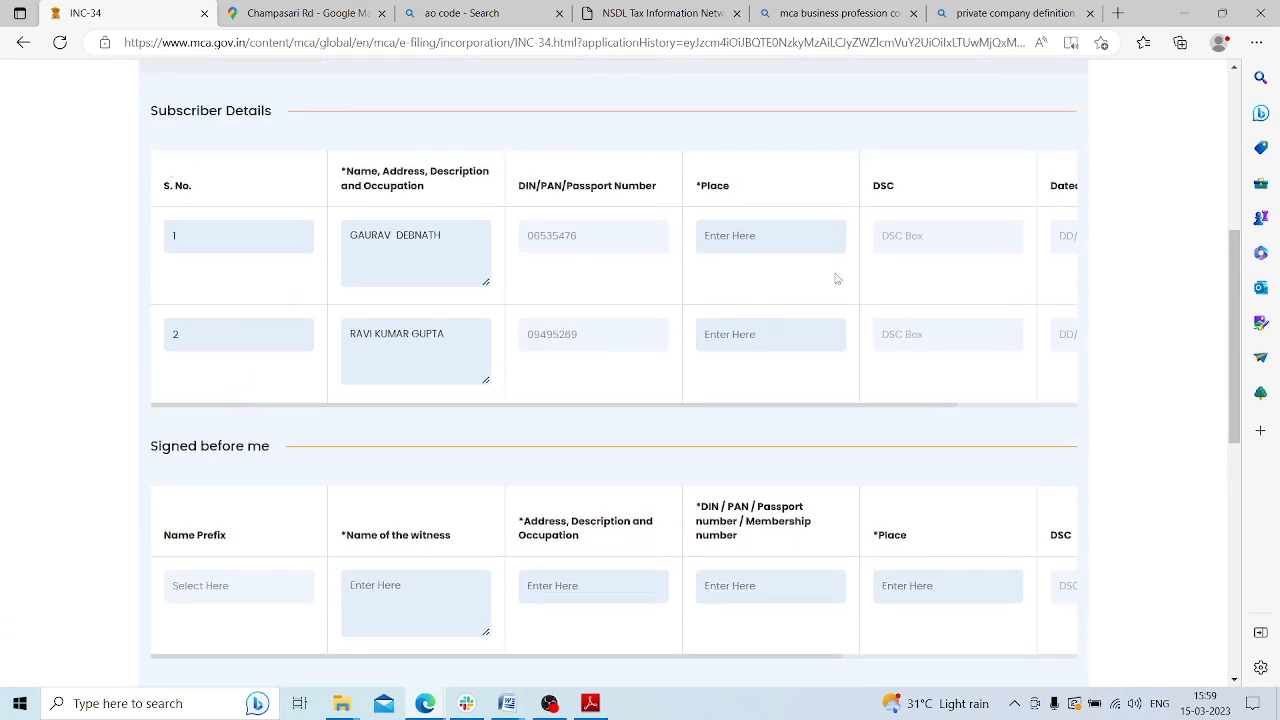
{"action": "left_click", "coordinate": [722, 235]}
{"action": "type", "text": "SiLIGURI"}
{"action": "key", "text": "ctrl+a"}
{"action": "key", "text": "BackSpace"}
{"action": "key", "text": "ctrl+z"}
{"action": "key", "text": "ctrl+c"}
{"action": "left_click", "coordinate": [759, 343]}
{"action": "key", "text": "ctrl+v"}
Enter the ACA witness's name, membership number and place SILIGURI, then save the INC-34 draft
{"action": "scroll", "coordinate": [380, 375], "scroll_direction": "down", "scroll_amount": 1}
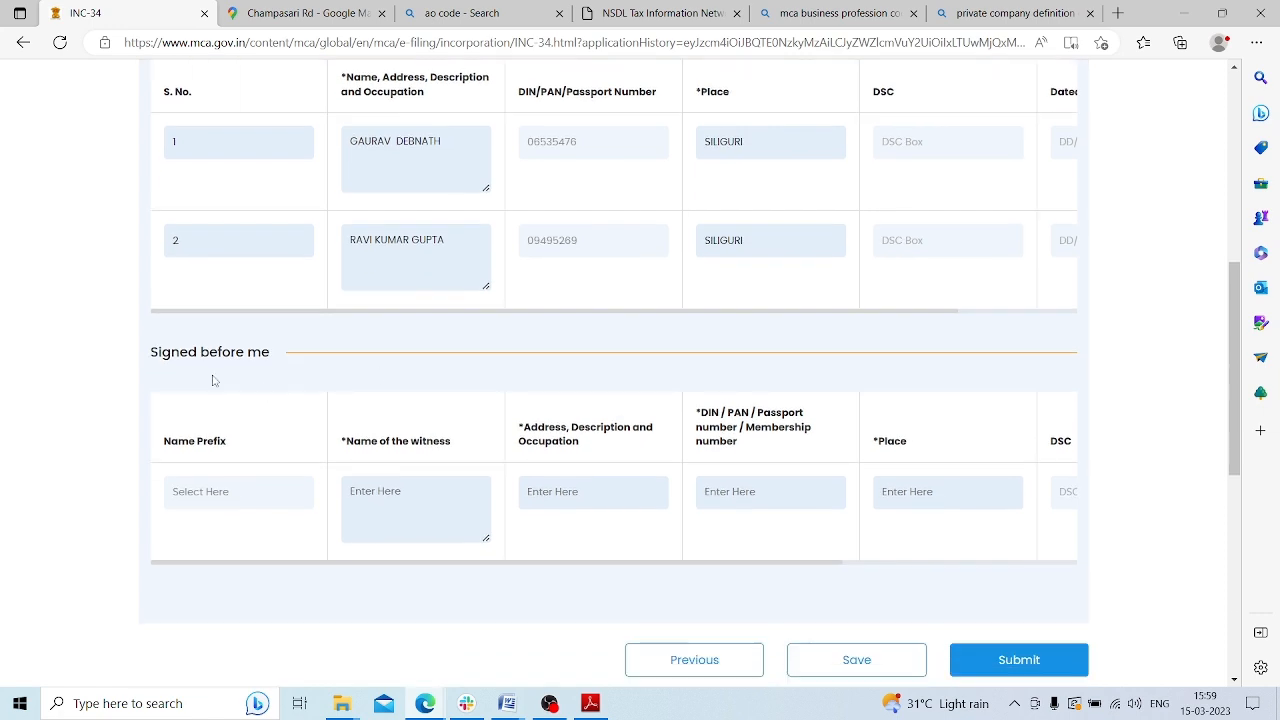
{"action": "left_click", "coordinate": [219, 494]}
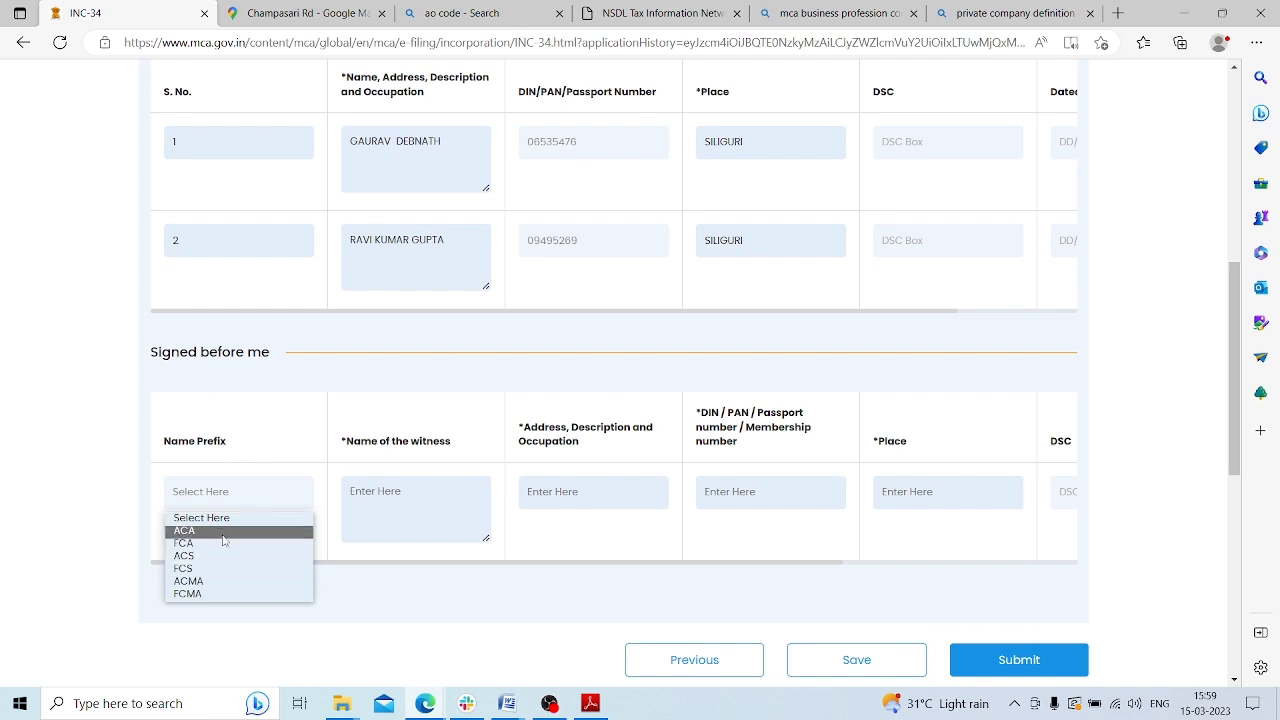
{"action": "left_click", "coordinate": [214, 530]}
{"action": "left_click", "coordinate": [353, 496]}
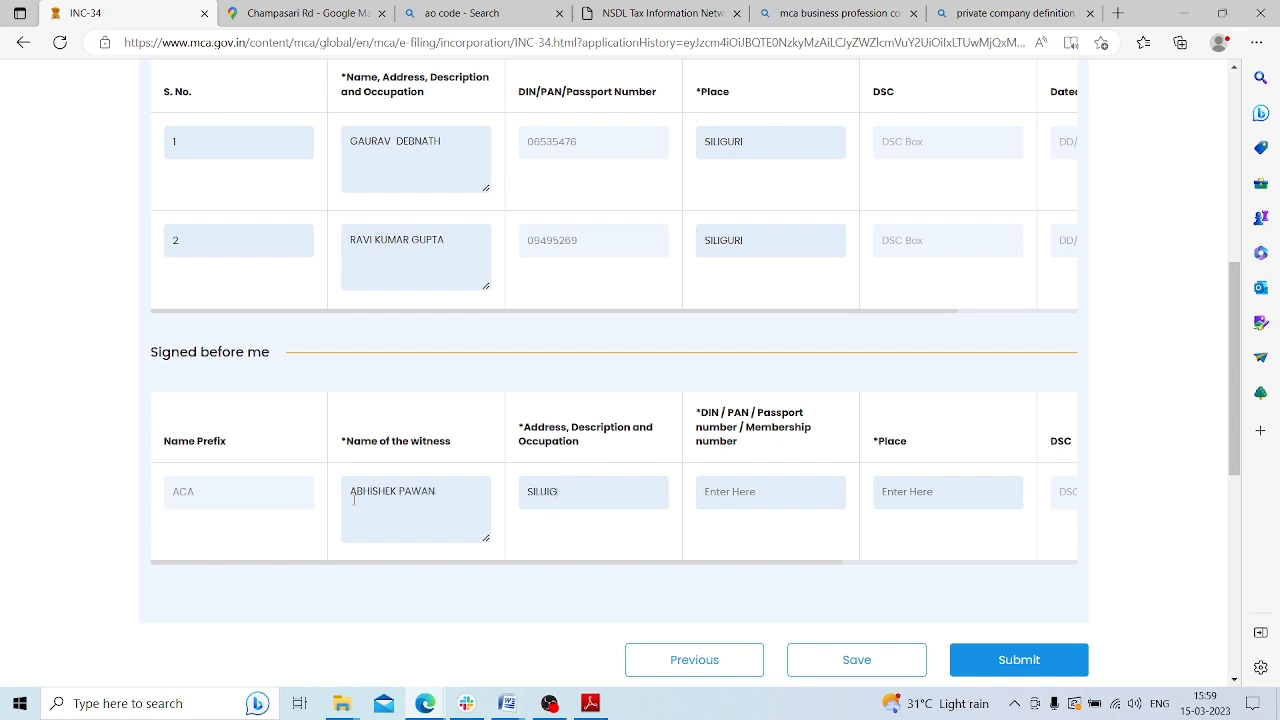
{"action": "key", "text": "Tab"}
{"action": "key", "text": "Tab"}
{"action": "type", "text": "SILIGURI"}
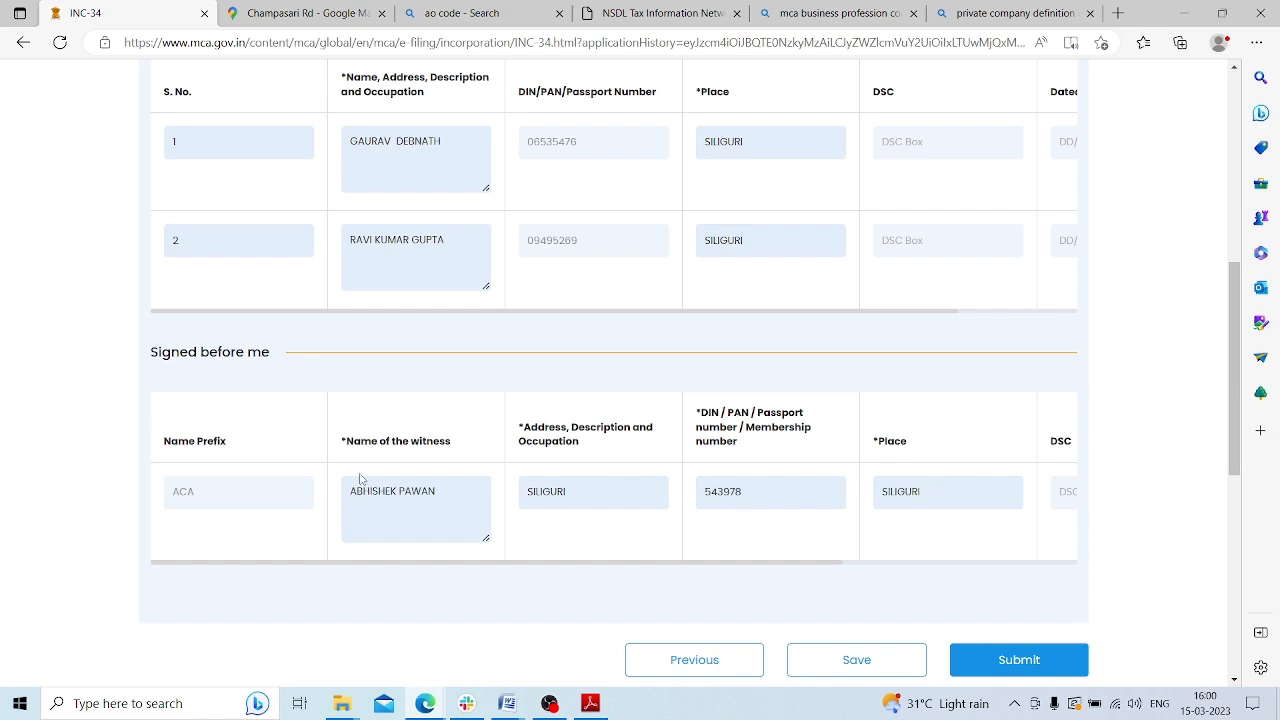
{"action": "left_click", "coordinate": [846, 645]}
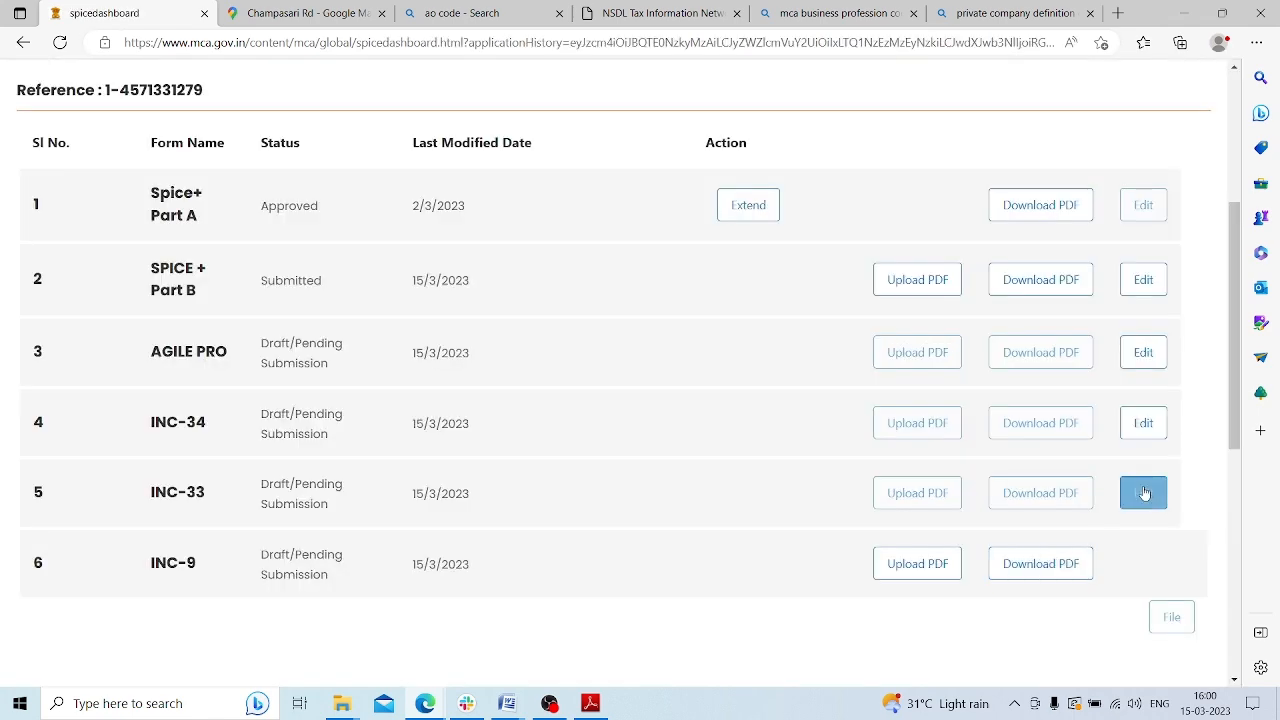
Open the INC-33 e-MOA form and review the Tour operator activities objects and empty 3(b) matters field
{"action": "left_click", "coordinate": [1146, 498]}
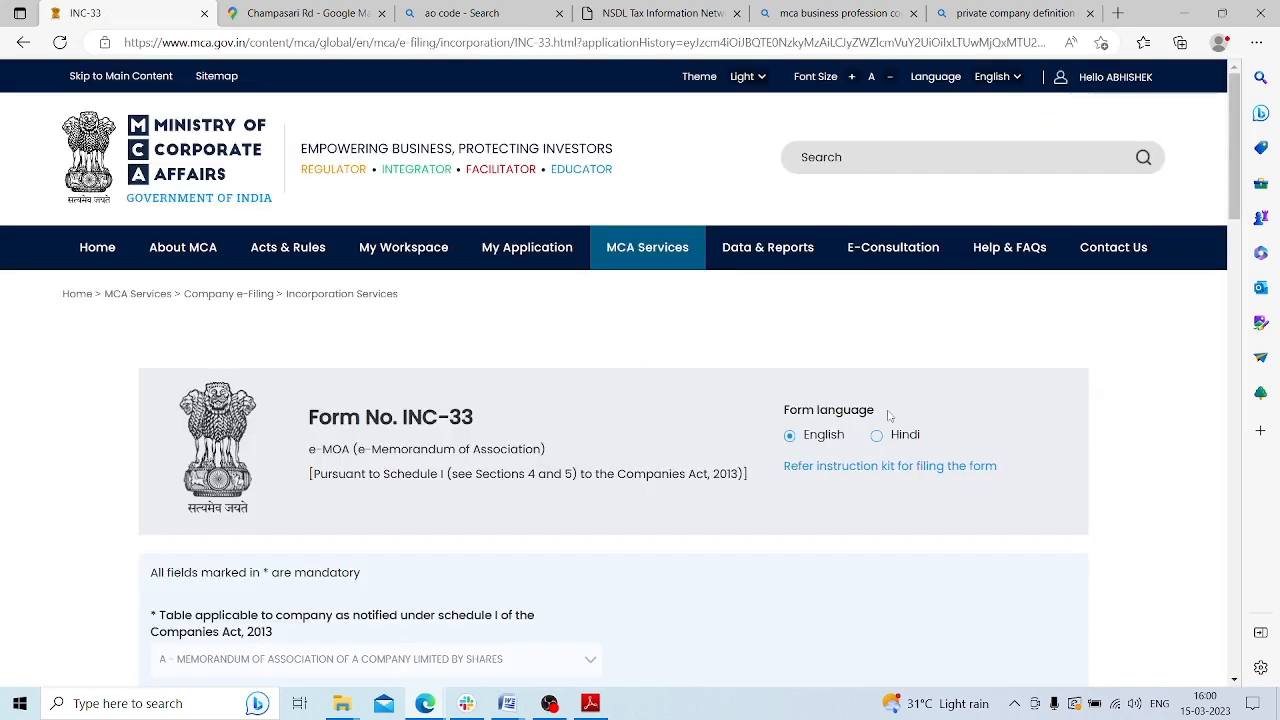
{"action": "scroll", "coordinate": [888, 415], "scroll_direction": "down", "scroll_amount": 5}
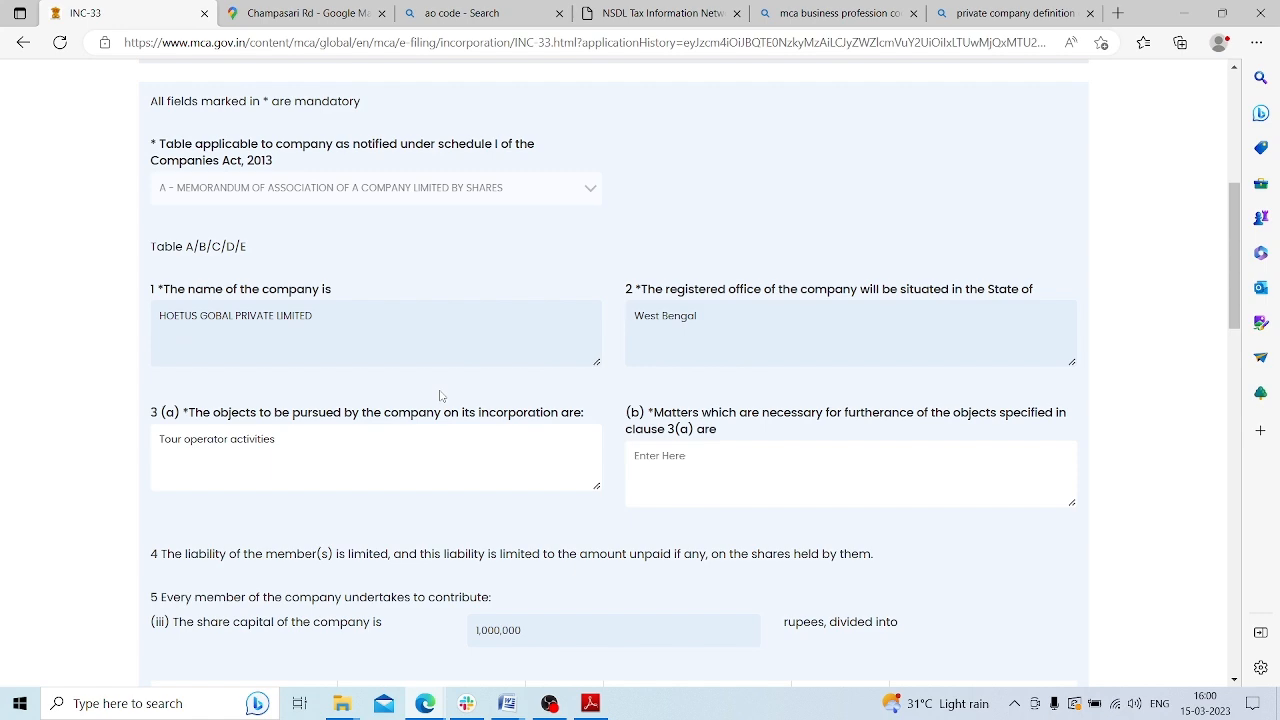
{"action": "scroll", "coordinate": [440, 397], "scroll_direction": "down", "scroll_amount": 1}
{"action": "left_click_drag", "start_coordinate": [313, 356], "coordinate": [163, 377]}
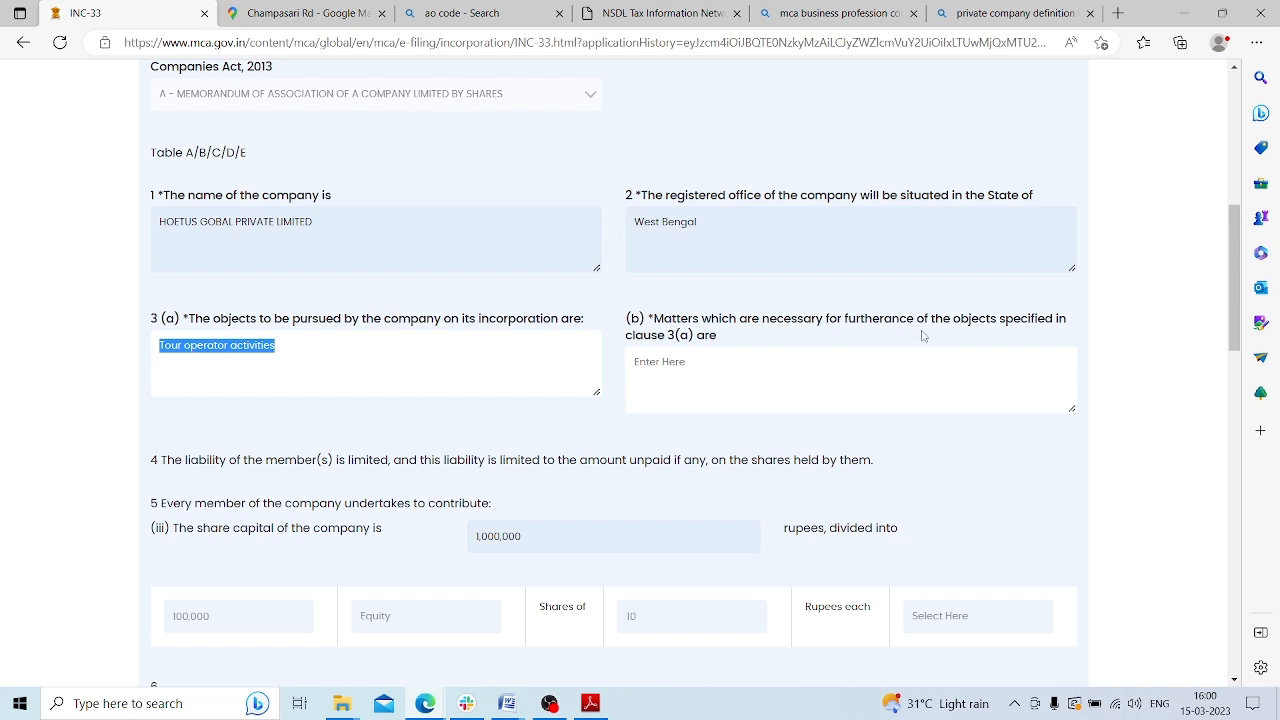
{"action": "left_click", "coordinate": [685, 370]}
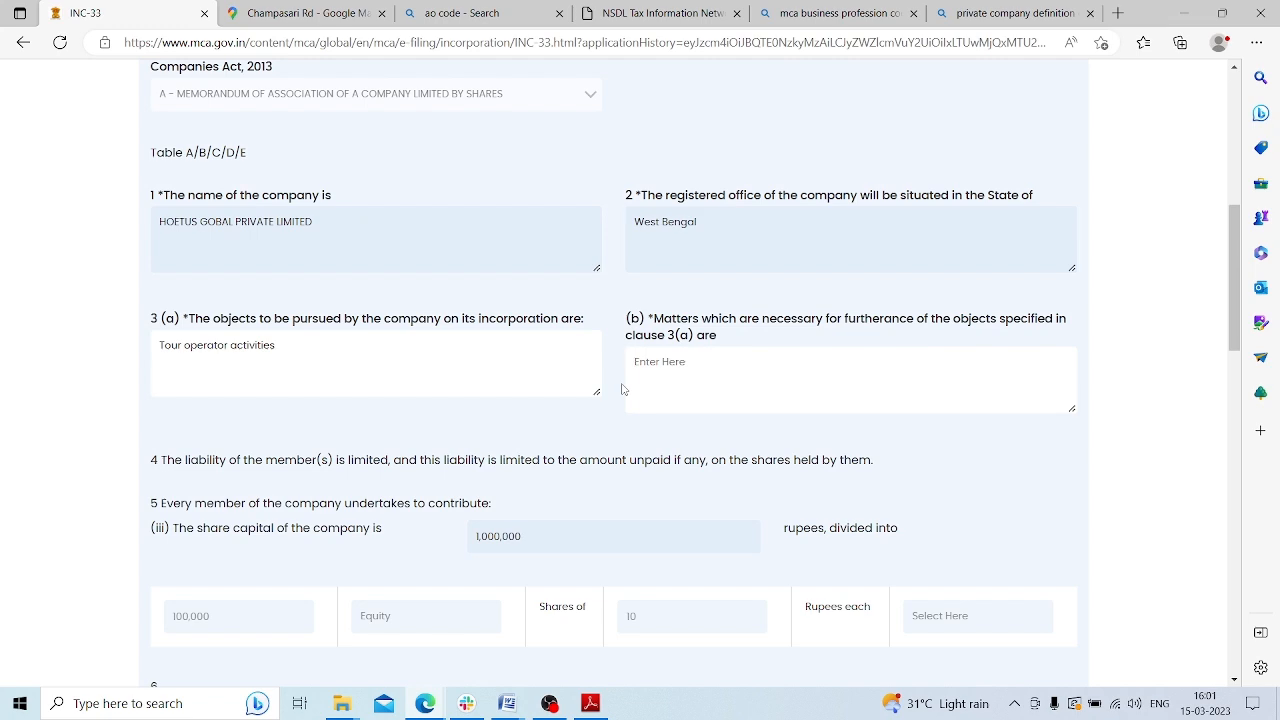
Review the share-capital and subscriber details: two subscribers with 10000 equity shares each, 20000 total
{"action": "scroll", "coordinate": [621, 392], "scroll_direction": "down", "scroll_amount": 3}
{"action": "scroll", "coordinate": [789, 250], "scroll_direction": "down", "scroll_amount": 5}
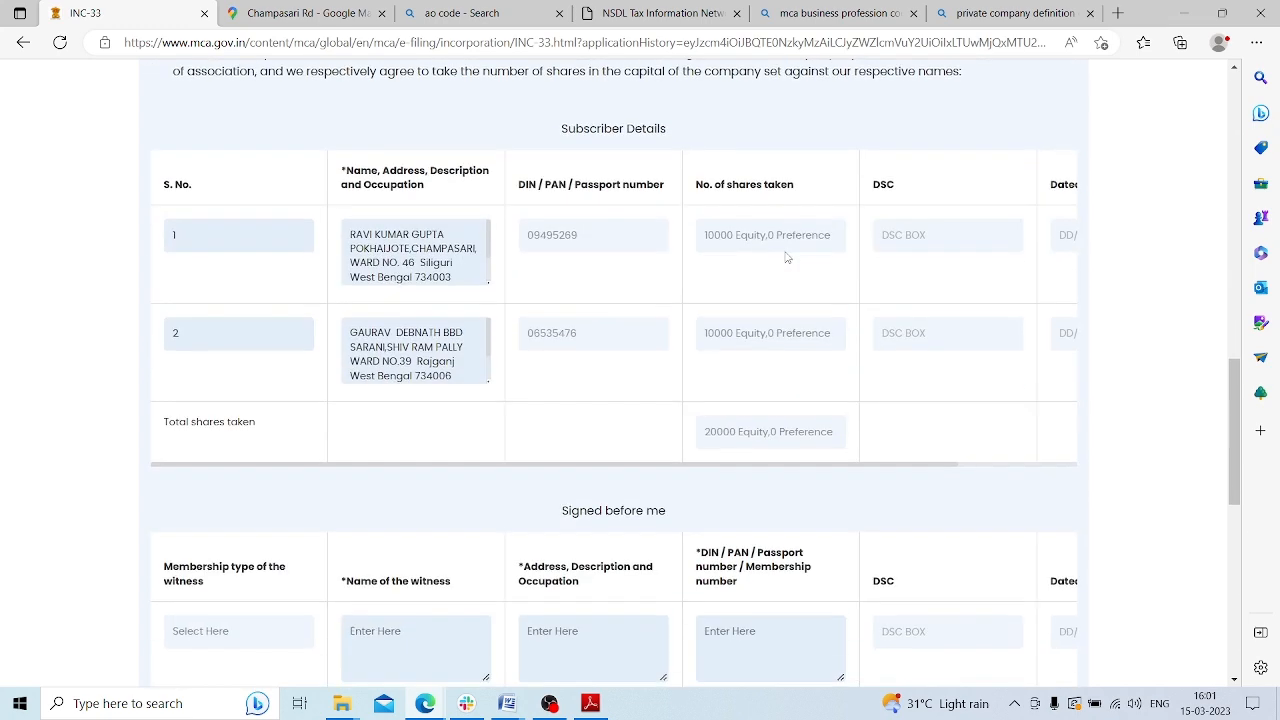
{"action": "scroll", "coordinate": [480, 360], "scroll_direction": "up", "scroll_amount": 2}
{"action": "scroll", "coordinate": [432, 314], "scroll_direction": "up", "scroll_amount": 2}
{"action": "scroll", "coordinate": [497, 360], "scroll_direction": "down", "scroll_amount": 4}
{"action": "scroll", "coordinate": [677, 523], "scroll_direction": "up", "scroll_amount": 3}
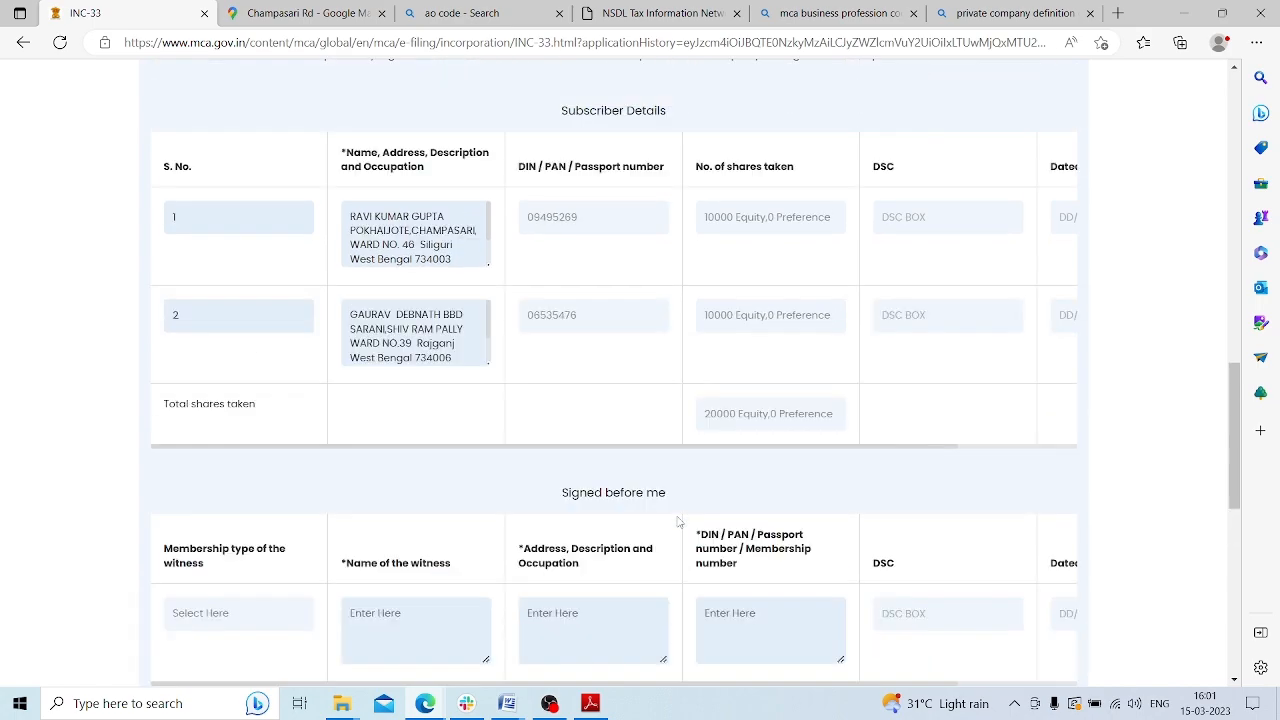
{"action": "scroll", "coordinate": [675, 521], "scroll_direction": "up", "scroll_amount": 2}
{"action": "scroll", "coordinate": [680, 510], "scroll_direction": "down", "scroll_amount": 5}
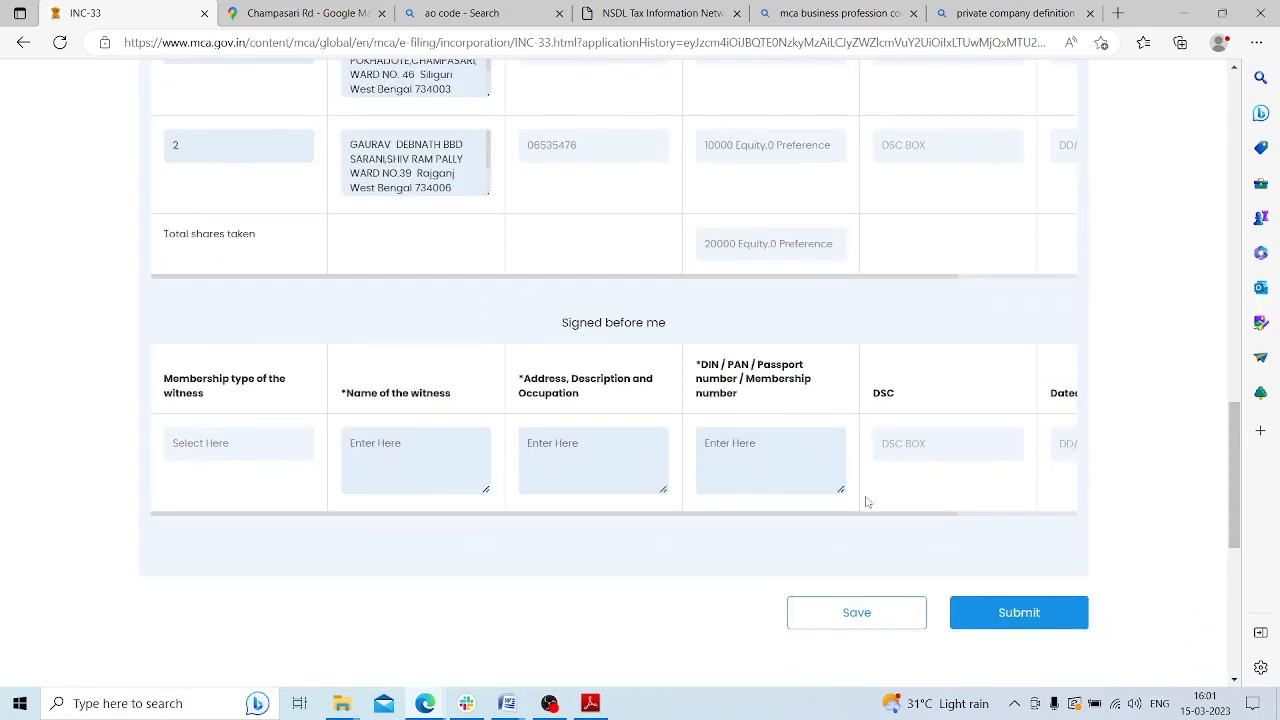
{"action": "scroll", "coordinate": [688, 497], "scroll_direction": "up", "scroll_amount": 15}
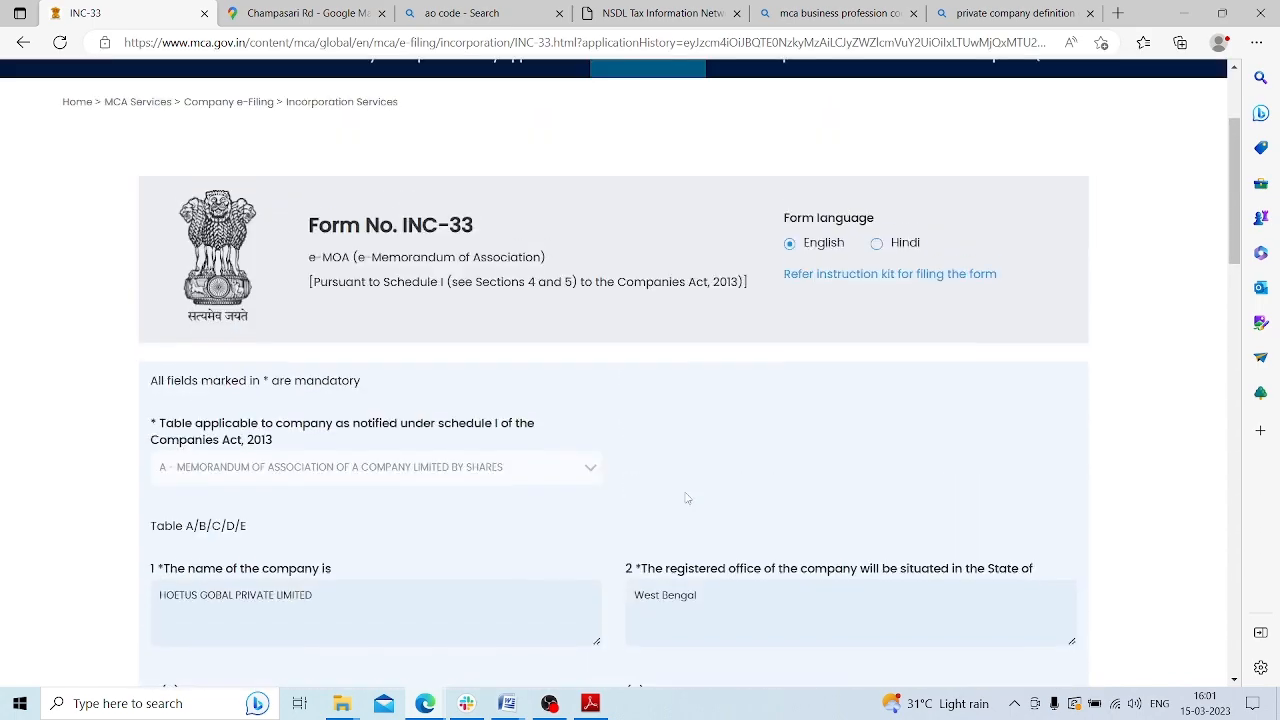
{"action": "scroll", "coordinate": [572, 461], "scroll_direction": "up", "scroll_amount": 1}
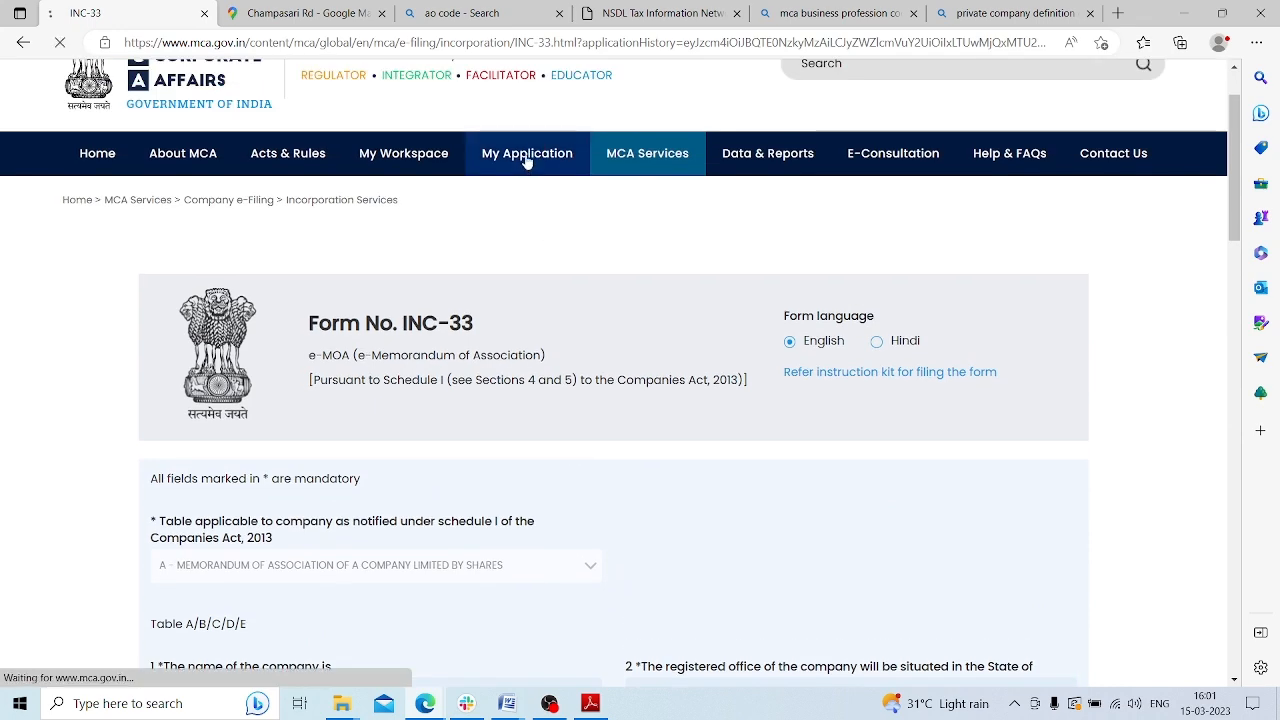
Return to My Application and check AGILE PRO, INC-34, INC-33 and INC-9 show Draft/Pending Submission
{"action": "left_click", "coordinate": [526, 158]}
{"action": "scroll", "coordinate": [1135, 344], "scroll_direction": "down", "scroll_amount": 5}
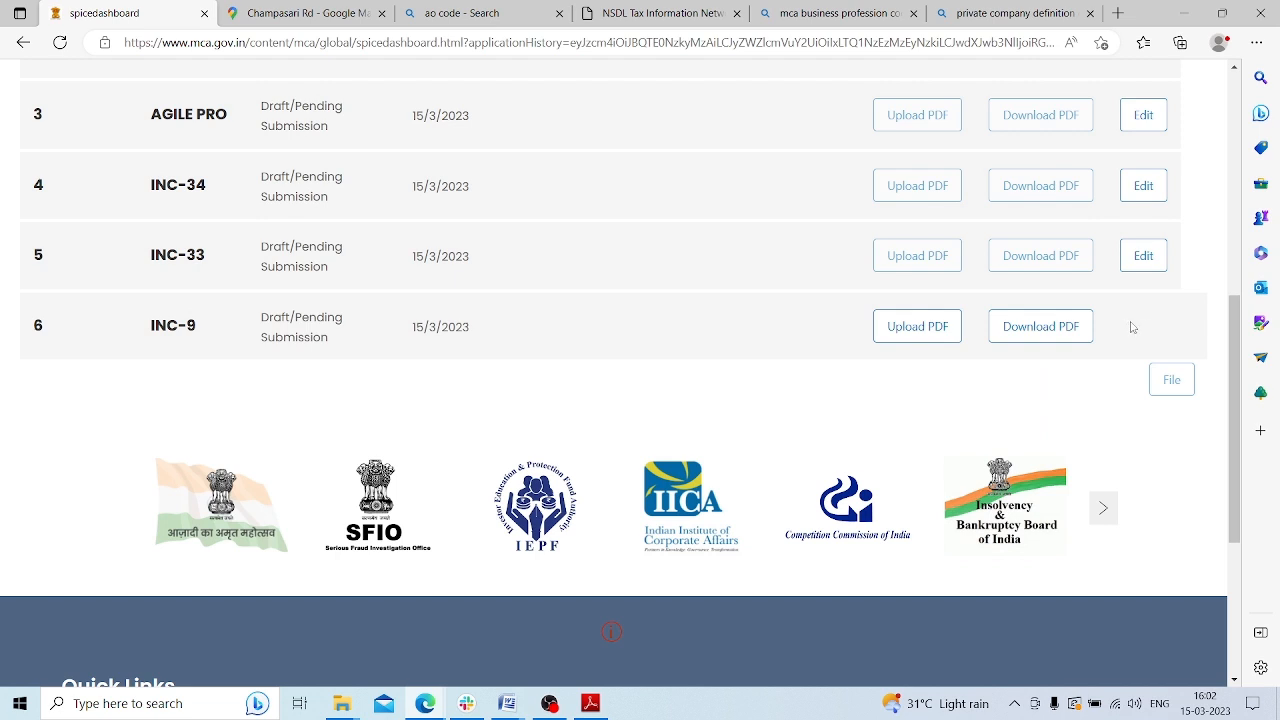
{"action": "scroll", "coordinate": [829, 337], "scroll_direction": "up", "scroll_amount": 3}
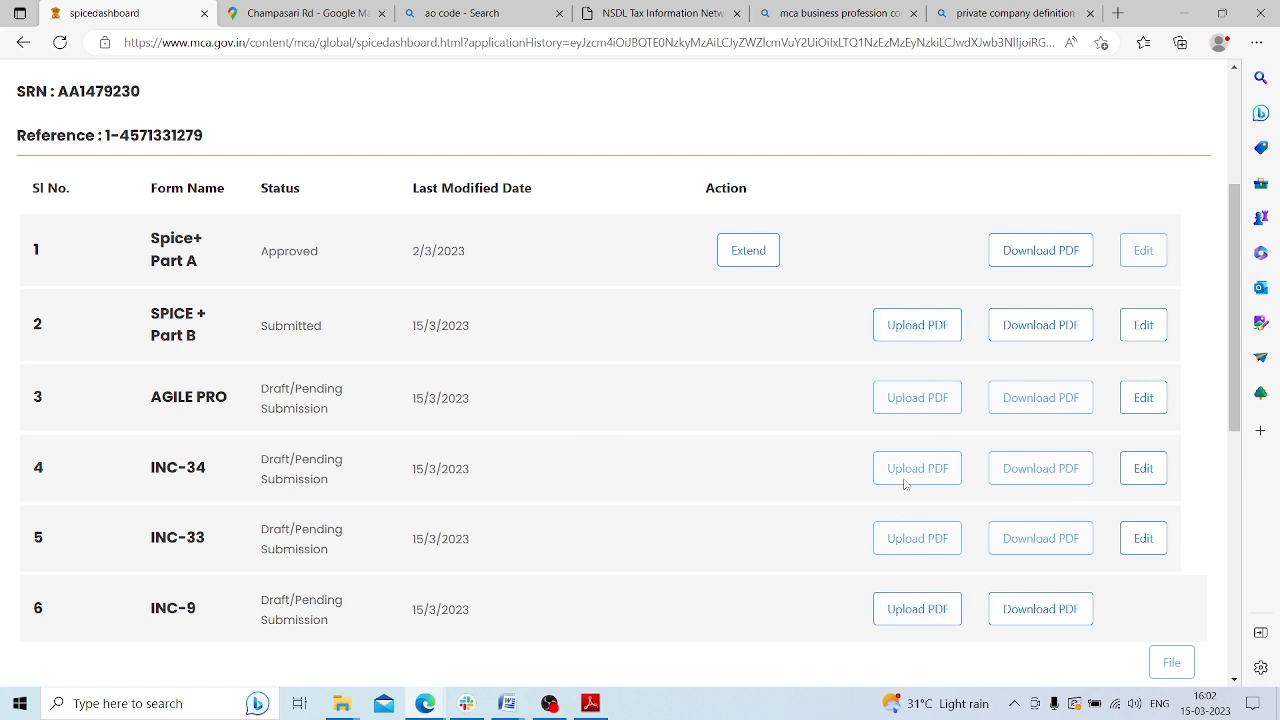
{"action": "scroll", "coordinate": [922, 382], "scroll_direction": "down", "scroll_amount": 1}
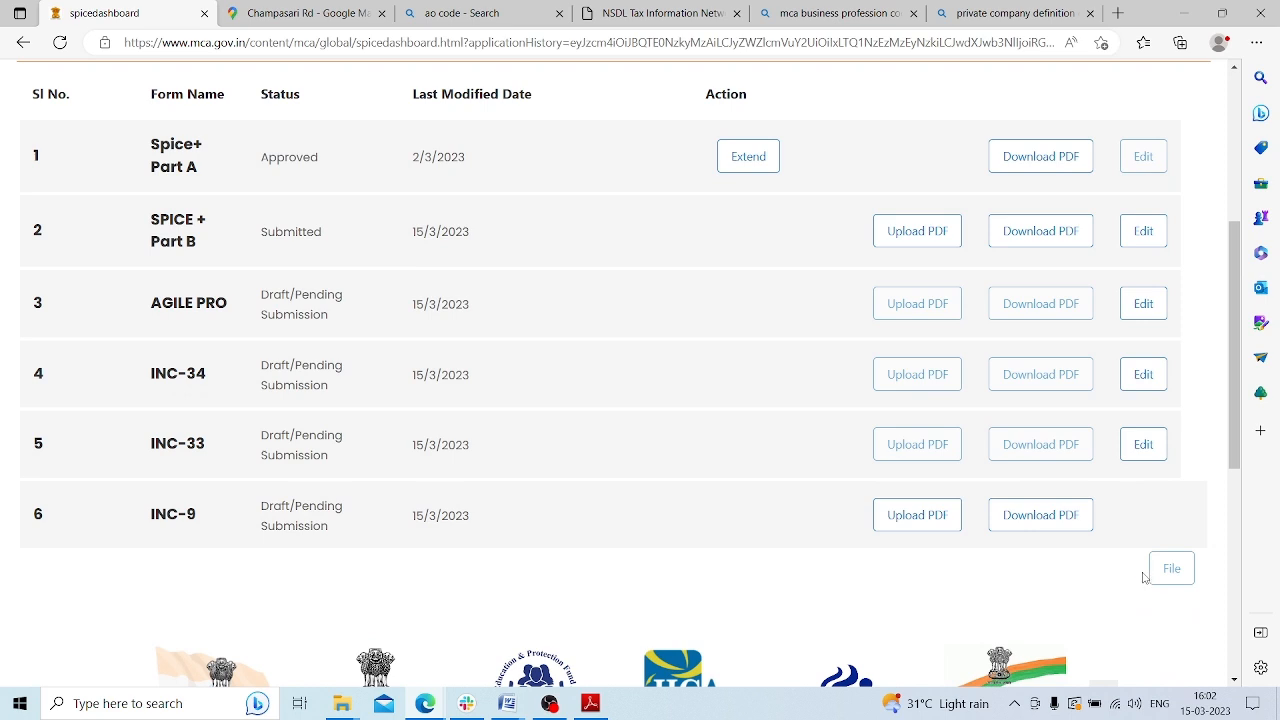